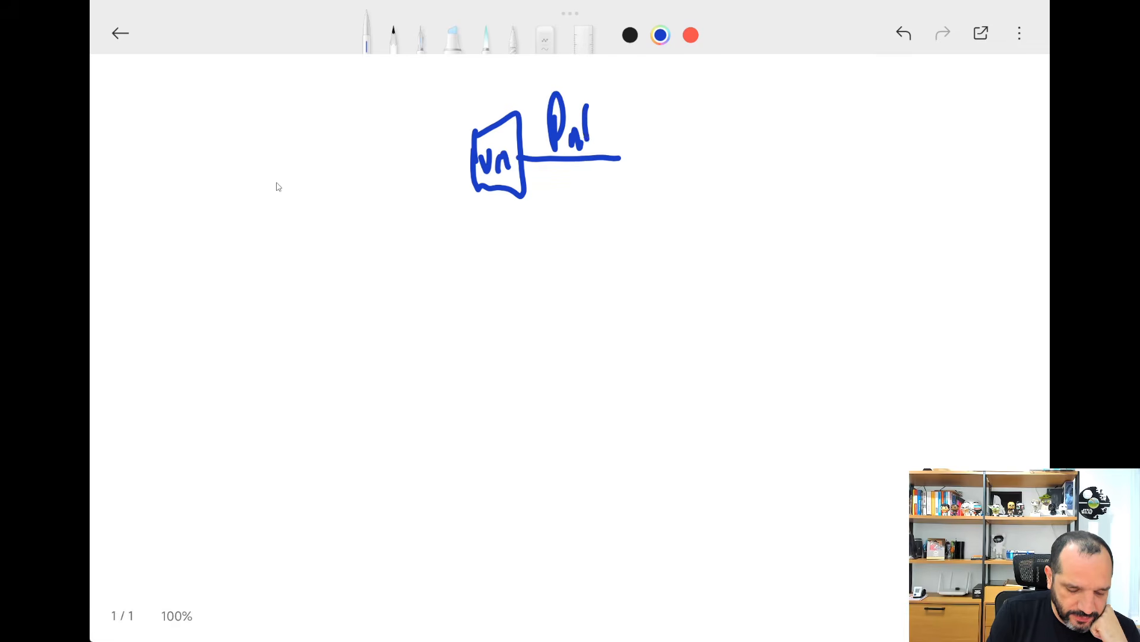
# Finish handwriting the label "Pública" above the line on the public side of the VM box.
pyautogui.moveTo(596, 106); pyautogui.dragTo(602, 152)
pyautogui.moveTo(612, 131); pyautogui.dragTo(613, 142)
pyautogui.moveTo(625, 132)
pyautogui.mouseDown()
pyautogui.moveTo(620, 143)
pyautogui.moveTo(639, 139)
pyautogui.mouseUp()
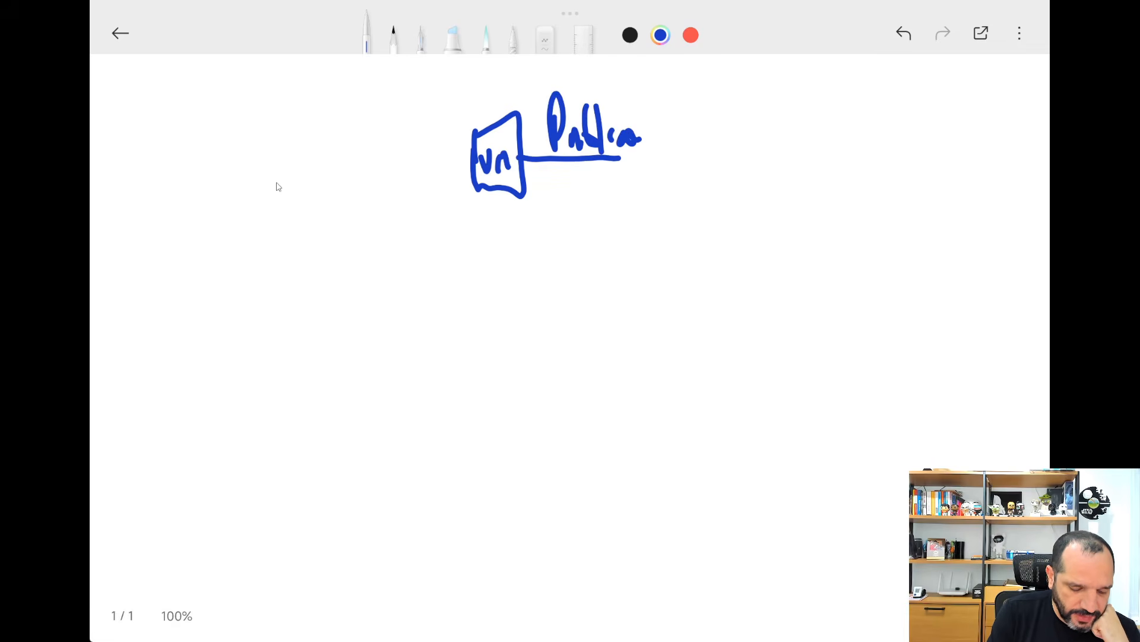
# Draw a line from the other side of the VM box and write "PRIVADA" above it.
pyautogui.moveTo(344, 146); pyautogui.dragTo(474, 160)
pyautogui.moveTo(364, 105)
pyautogui.mouseDown()
pyautogui.moveTo(366, 131)
pyautogui.moveTo(373, 118)
pyautogui.mouseUp()
pyautogui.moveTo(375, 116)
pyautogui.mouseDown()
pyautogui.moveTo(378, 130)
pyautogui.moveTo(389, 112)
pyautogui.mouseUp()
pyautogui.moveTo(400, 108); pyautogui.dragTo(400, 128)
pyautogui.moveTo(407, 111)
pyautogui.mouseDown()
pyautogui.moveTo(435, 130)
pyautogui.moveTo(465, 130)
pyautogui.mouseUp()
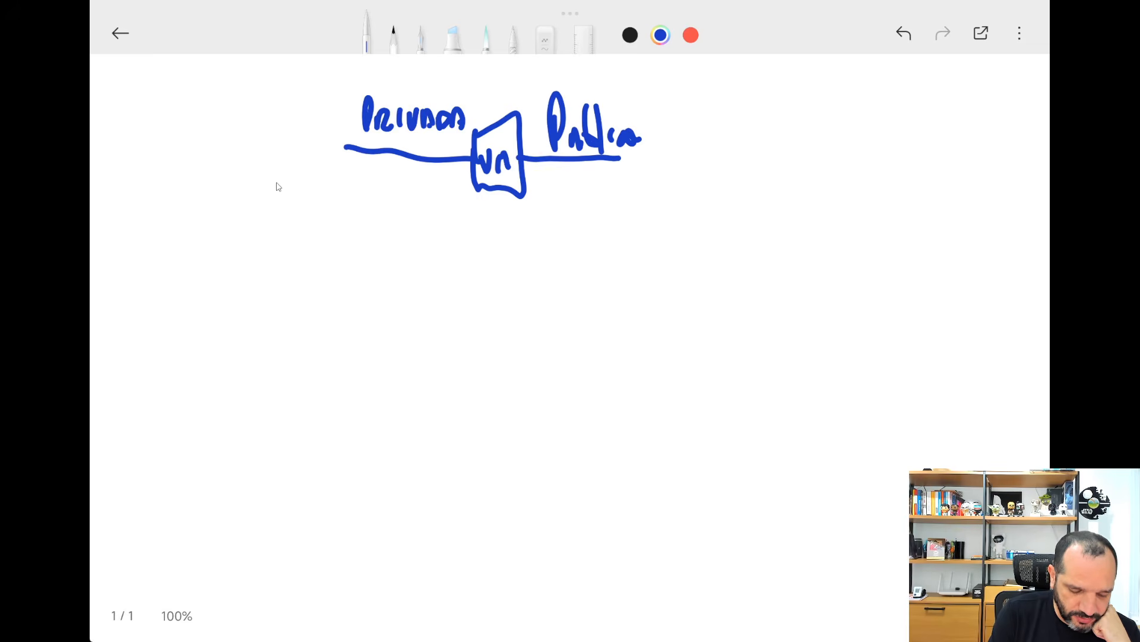
# Reduce the pen's stroke thickness to 5 and draw a large loop enclosing the VM's private network side.
pyautogui.click(367, 36)
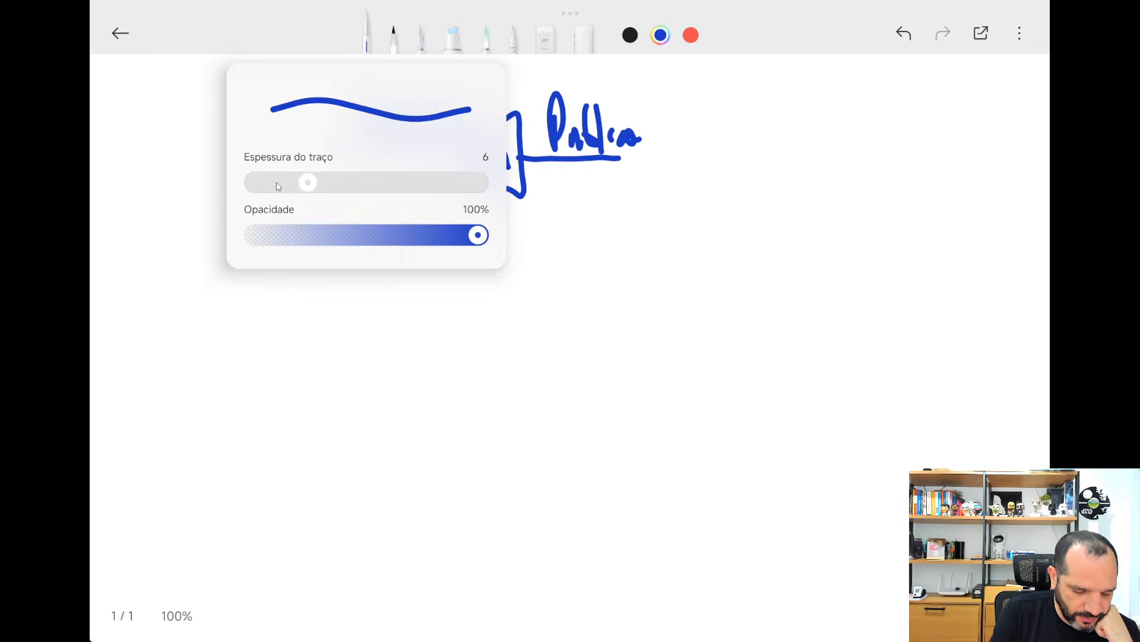
pyautogui.moveTo(308, 183); pyautogui.dragTo(297, 182)
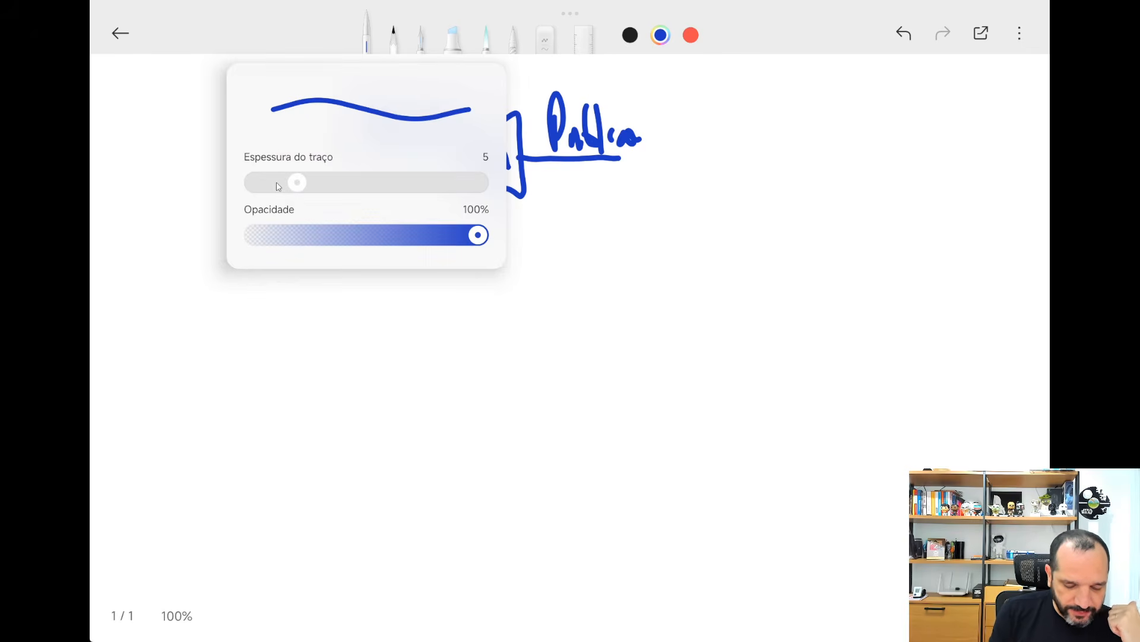
pyautogui.press('Escape')
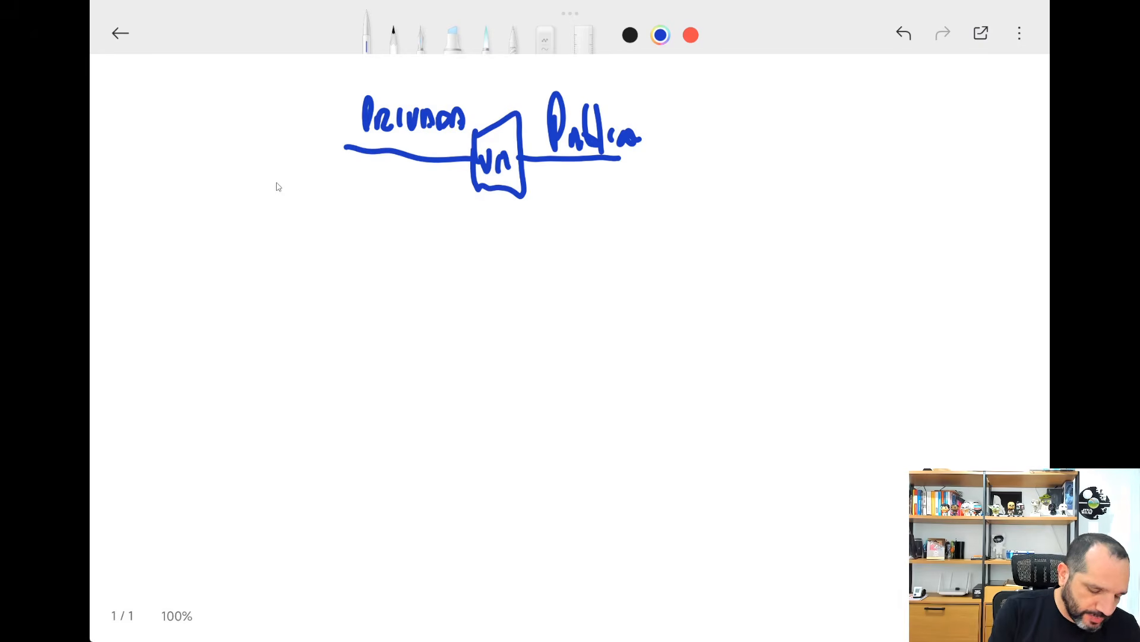
pyautogui.moveTo(477, 107)
pyautogui.mouseDown()
pyautogui.moveTo(478, 122)
pyautogui.moveTo(358, 71)
pyautogui.moveTo(241, 153)
pyautogui.moveTo(418, 267)
pyautogui.moveTo(471, 178)
pyautogui.mouseUp()
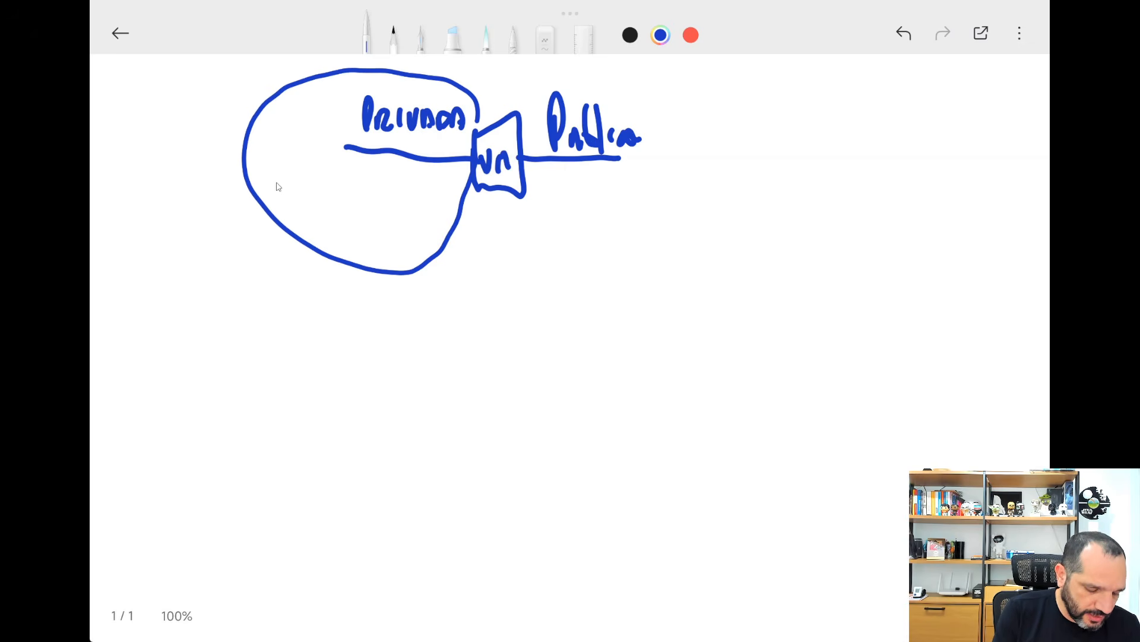
# Sketch a network switch below the private loop as a box divided into a grid of six cells.
pyautogui.moveTo(283, 302)
pyautogui.mouseDown()
pyautogui.moveTo(289, 359)
pyautogui.moveTo(402, 355)
pyautogui.moveTo(364, 288)
pyautogui.moveTo(282, 303)
pyautogui.moveTo(324, 355)
pyautogui.mouseUp()
pyautogui.moveTo(351, 295); pyautogui.dragTo(355, 355)
pyautogui.moveTo(287, 328); pyautogui.dragTo(406, 333)
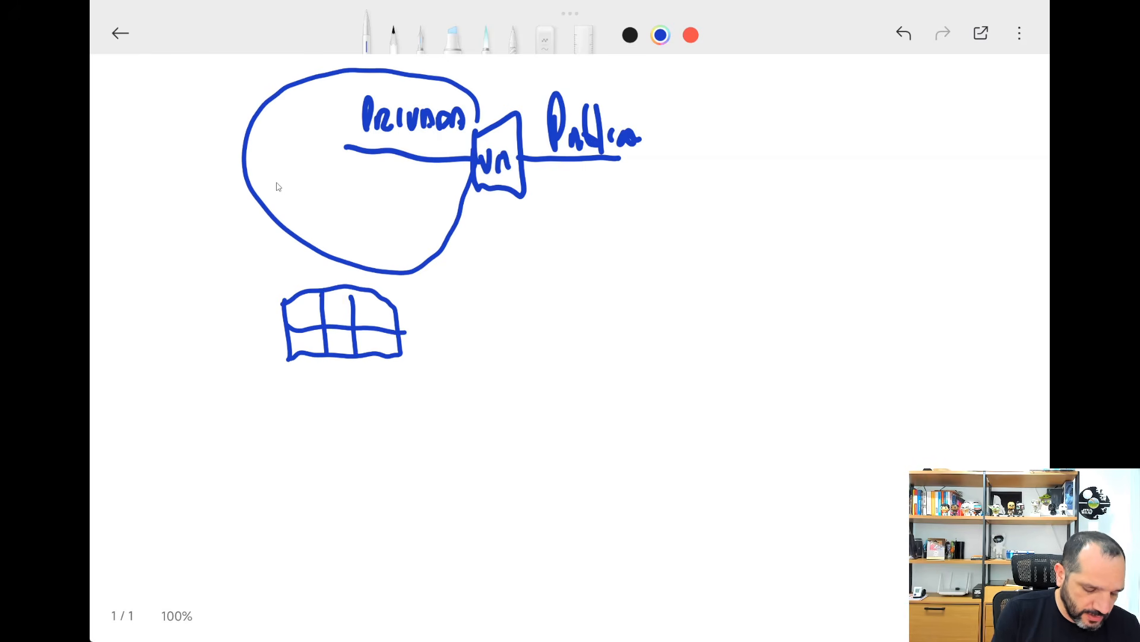
# Draw two links out of the gridded box, ending the lower one in a box labelled "VM" and the upper one in an empty box.
pyautogui.moveTo(212, 446); pyautogui.dragTo(324, 327)
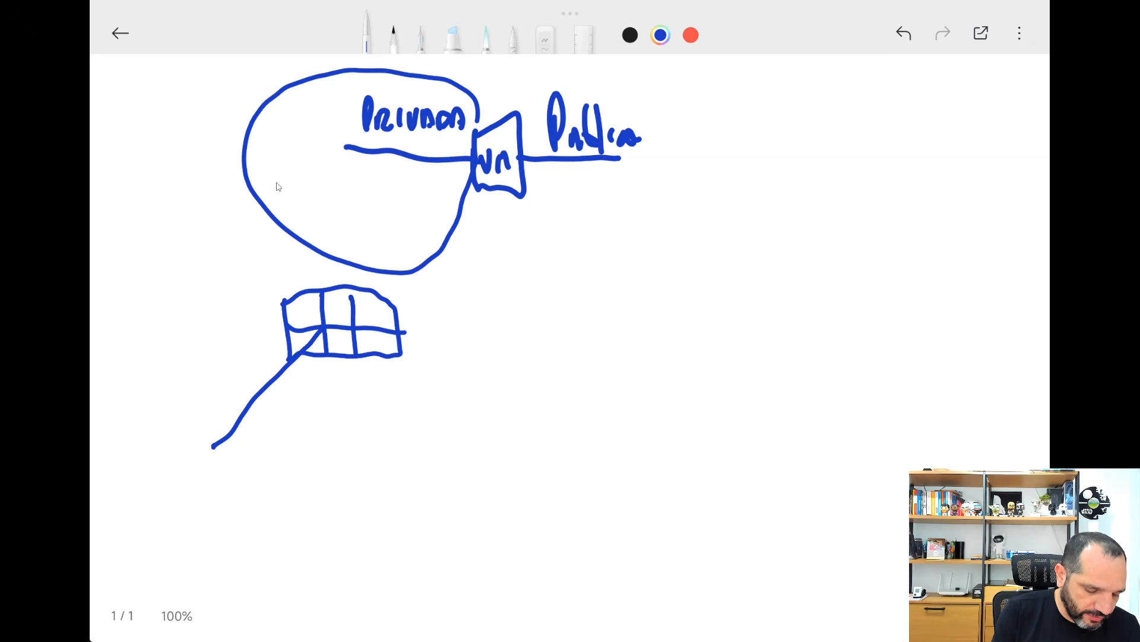
pyautogui.moveTo(227, 221); pyautogui.dragTo(308, 309)
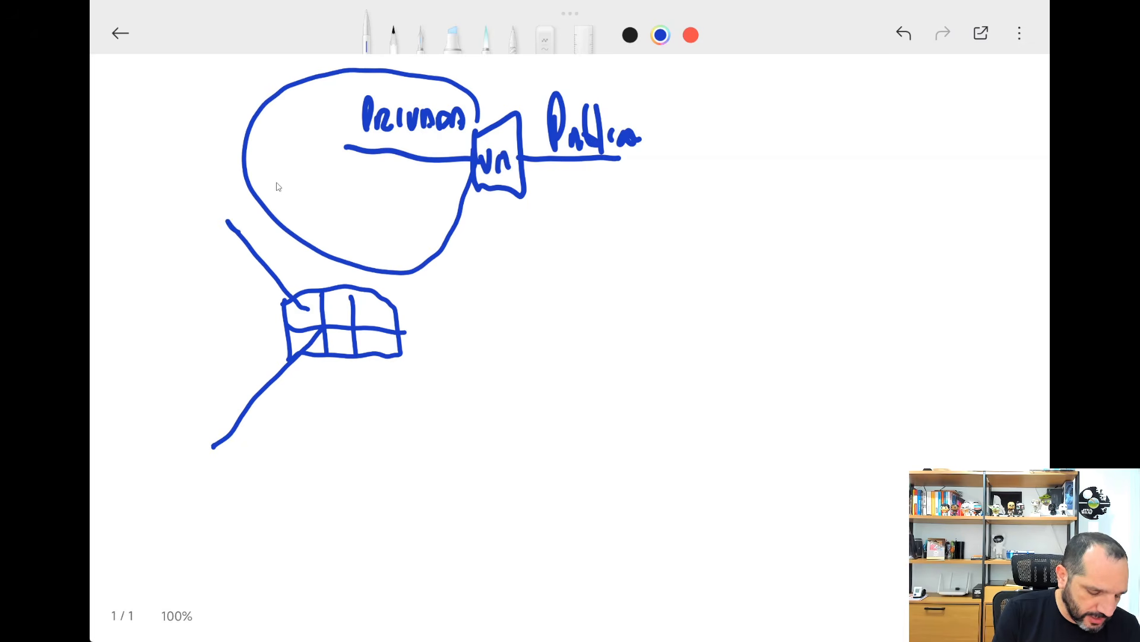
pyautogui.moveTo(158, 470)
pyautogui.mouseDown()
pyautogui.moveTo(181, 506)
pyautogui.moveTo(253, 484)
pyautogui.moveTo(194, 451)
pyautogui.moveTo(159, 461)
pyautogui.moveTo(205, 451)
pyautogui.moveTo(197, 463)
pyautogui.moveTo(232, 484)
pyautogui.mouseUp()
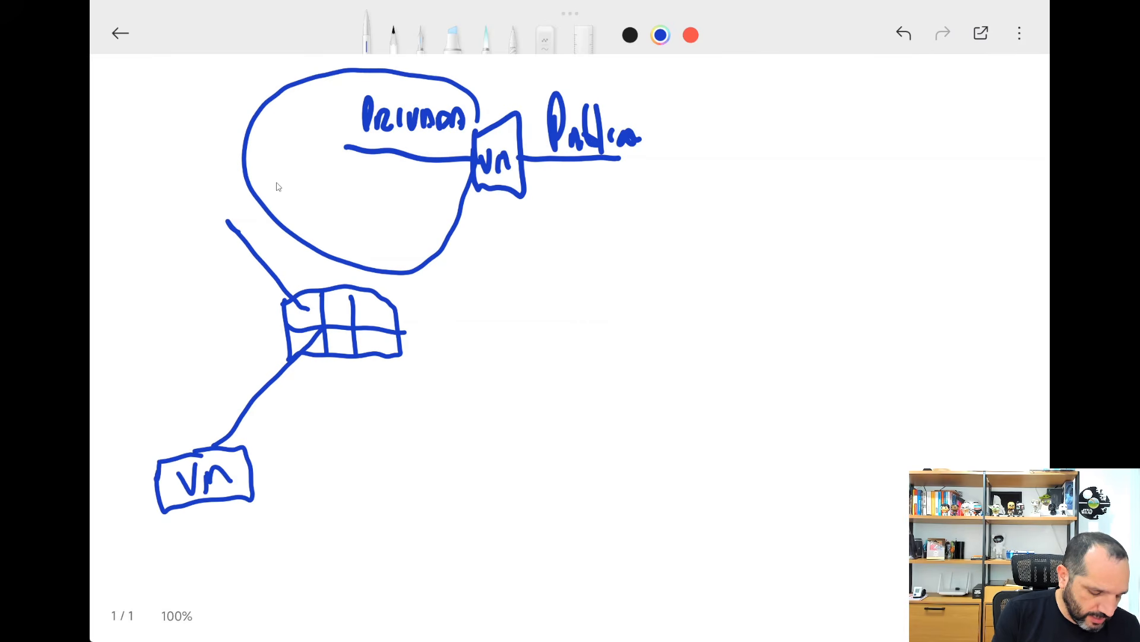
pyautogui.moveTo(138, 188)
pyautogui.mouseDown()
pyautogui.moveTo(139, 202)
pyautogui.moveTo(209, 252)
pyautogui.moveTo(235, 191)
pyautogui.moveTo(148, 189)
pyautogui.mouseUp()
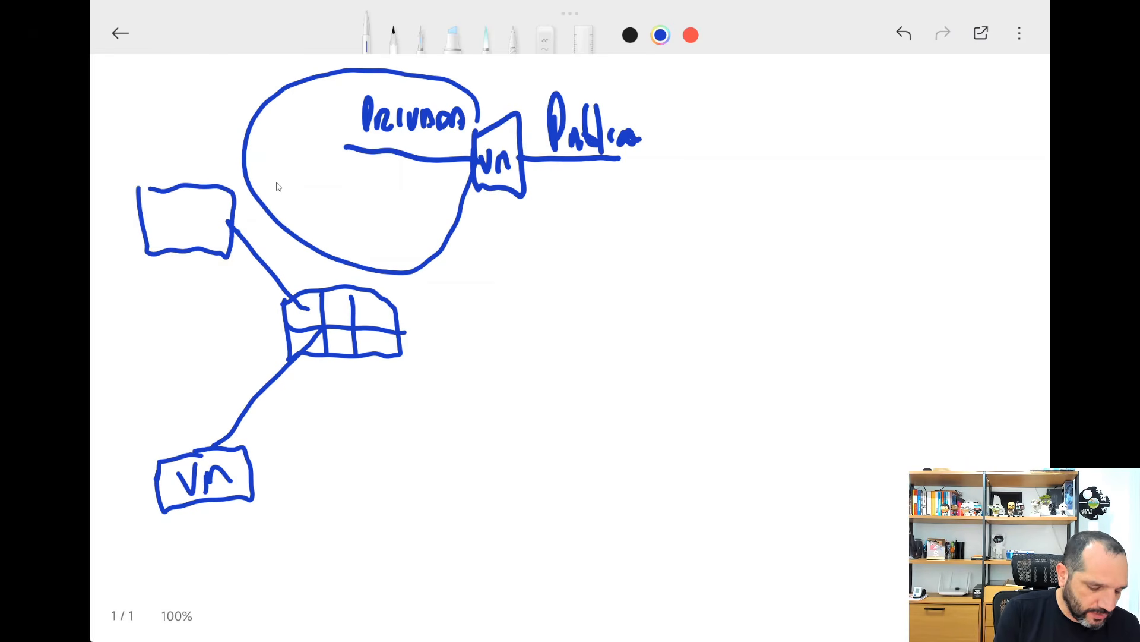
# Mark the connection point on the empty upper box and write "DHCP" beside its link.
pyautogui.moveTo(227, 224); pyautogui.dragTo(233, 238)
pyautogui.moveTo(215, 276)
pyautogui.mouseDown()
pyautogui.moveTo(224, 303)
pyautogui.moveTo(237, 264)
pyautogui.moveTo(244, 294)
pyautogui.mouseUp()
pyautogui.moveTo(254, 275)
pyautogui.mouseDown()
pyautogui.moveTo(249, 291)
pyautogui.moveTo(262, 256)
pyautogui.mouseUp()
pyautogui.moveTo(262, 255); pyautogui.dragTo(260, 270)
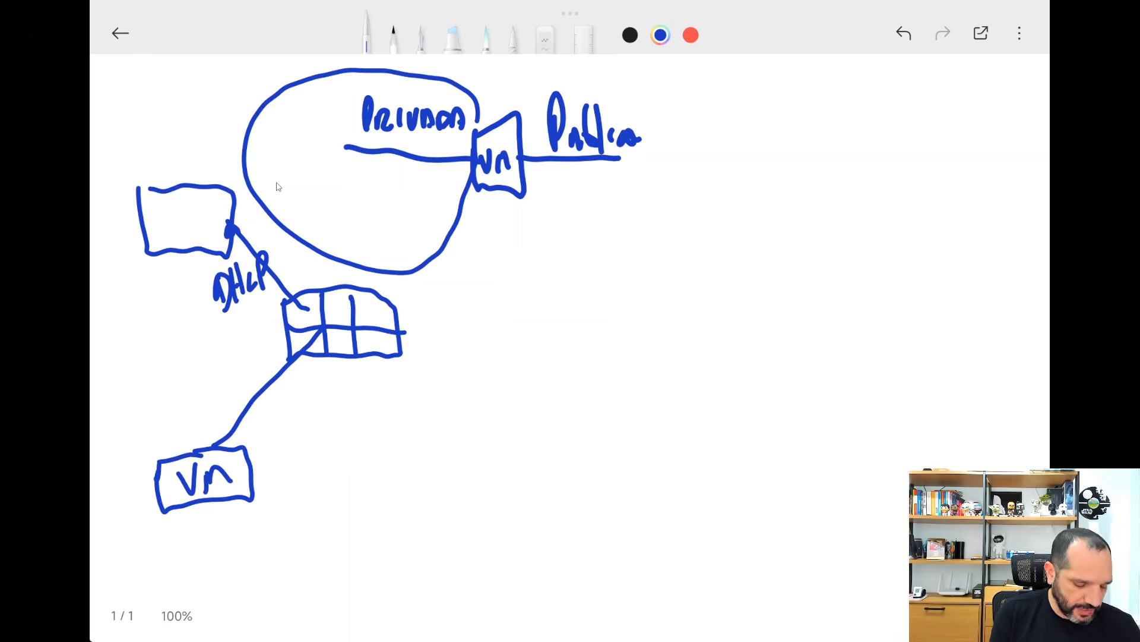
# Mark the lower VM's connection point on its link and draw a frame around the DHCP label.
pyautogui.moveTo(201, 447)
pyautogui.mouseDown()
pyautogui.moveTo(220, 433)
pyautogui.moveTo(209, 446)
pyautogui.mouseUp()
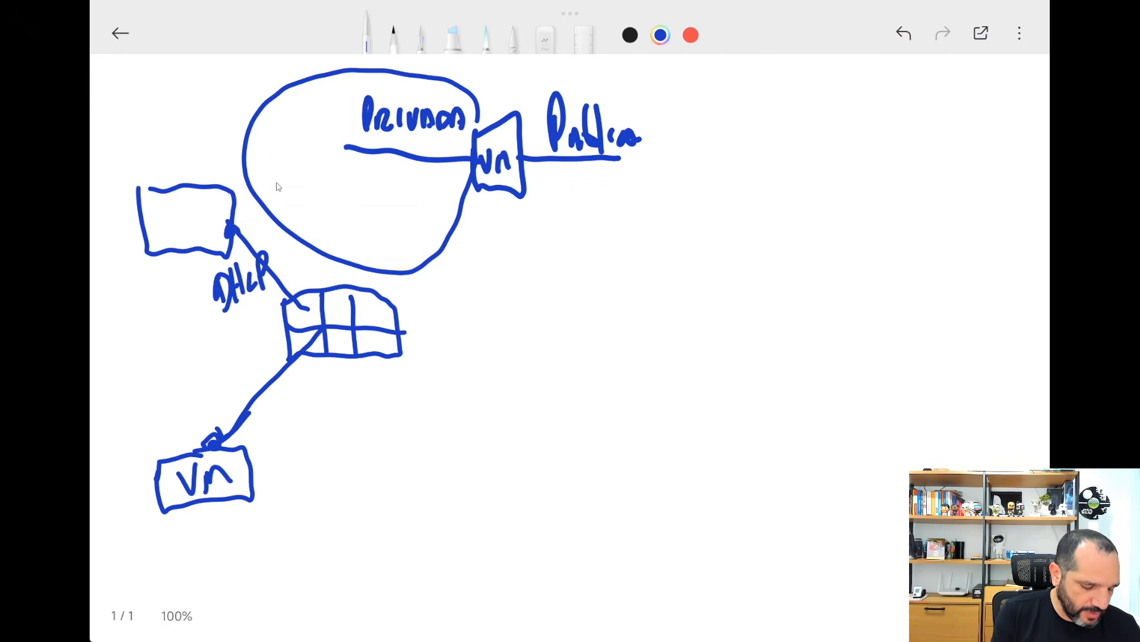
pyautogui.moveTo(255, 407); pyautogui.dragTo(233, 433)
pyautogui.moveTo(188, 284)
pyautogui.mouseDown()
pyautogui.moveTo(282, 297)
pyautogui.moveTo(262, 238)
pyautogui.moveTo(190, 293)
pyautogui.mouseUp()
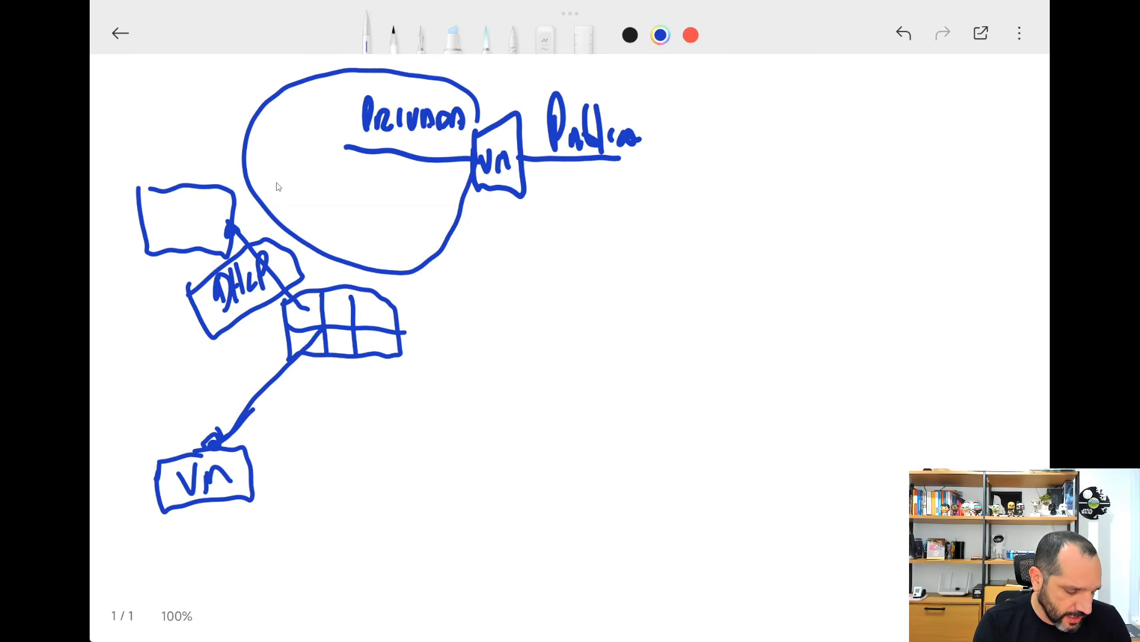
# Label the upper box "FW" and add emphasis marks at the DHCP frame and the firewall's connection point.
pyautogui.moveTo(165, 221); pyautogui.dragTo(165, 235)
pyautogui.moveTo(162, 215); pyautogui.dragTo(191, 213)
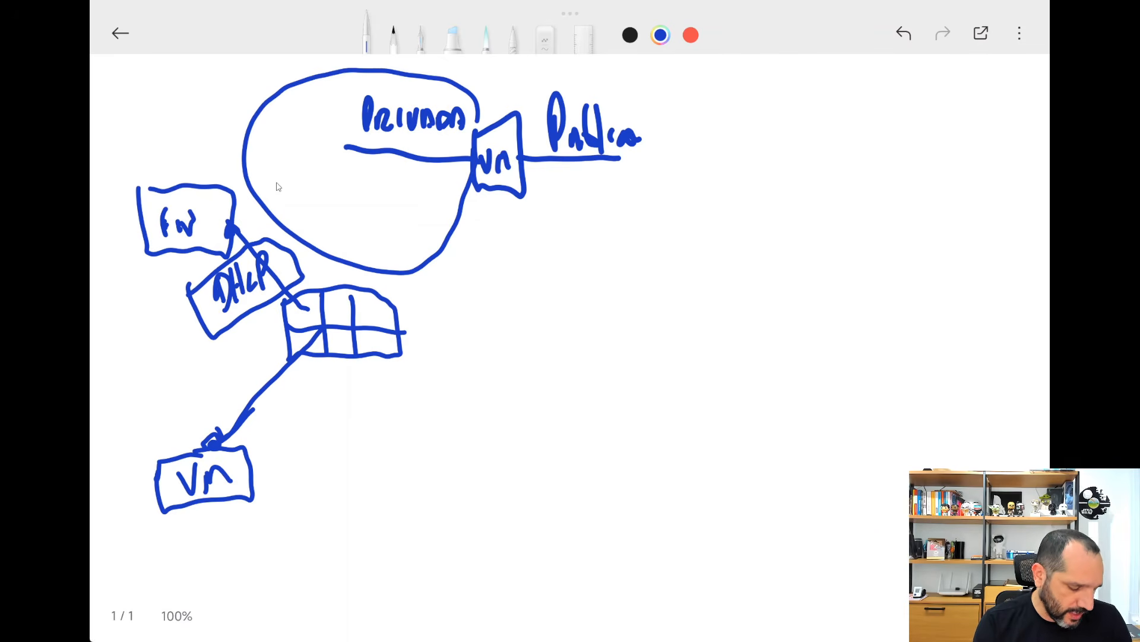
pyautogui.moveTo(187, 295); pyautogui.dragTo(190, 315)
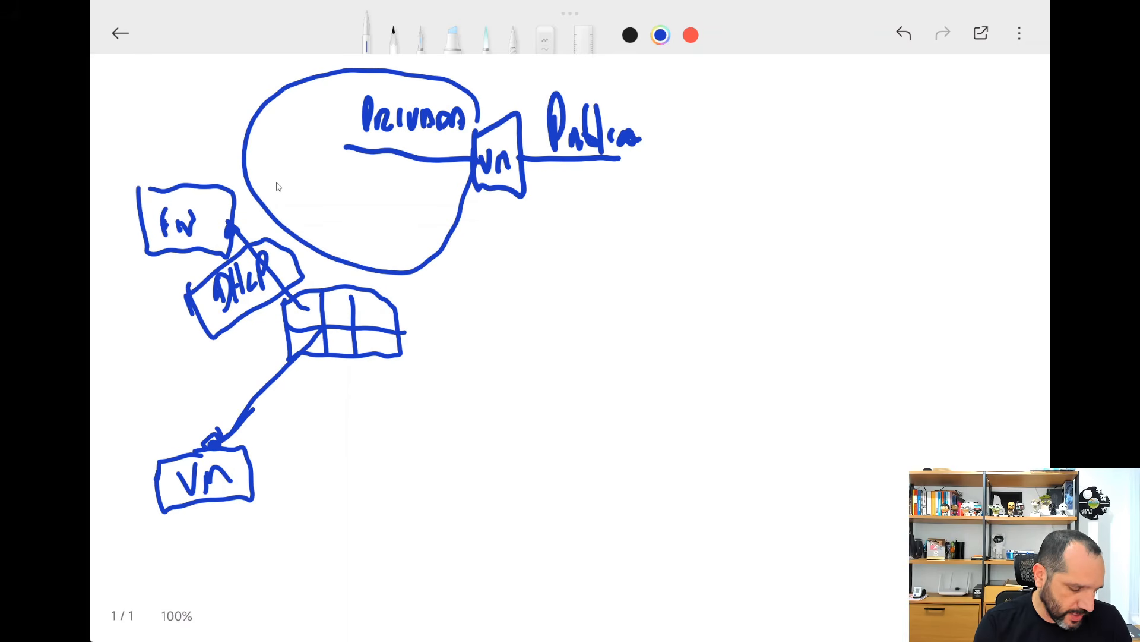
pyautogui.moveTo(236, 235)
pyautogui.mouseDown()
pyautogui.moveTo(240, 243)
pyautogui.moveTo(241, 220)
pyautogui.moveTo(245, 233)
pyautogui.mouseUp()
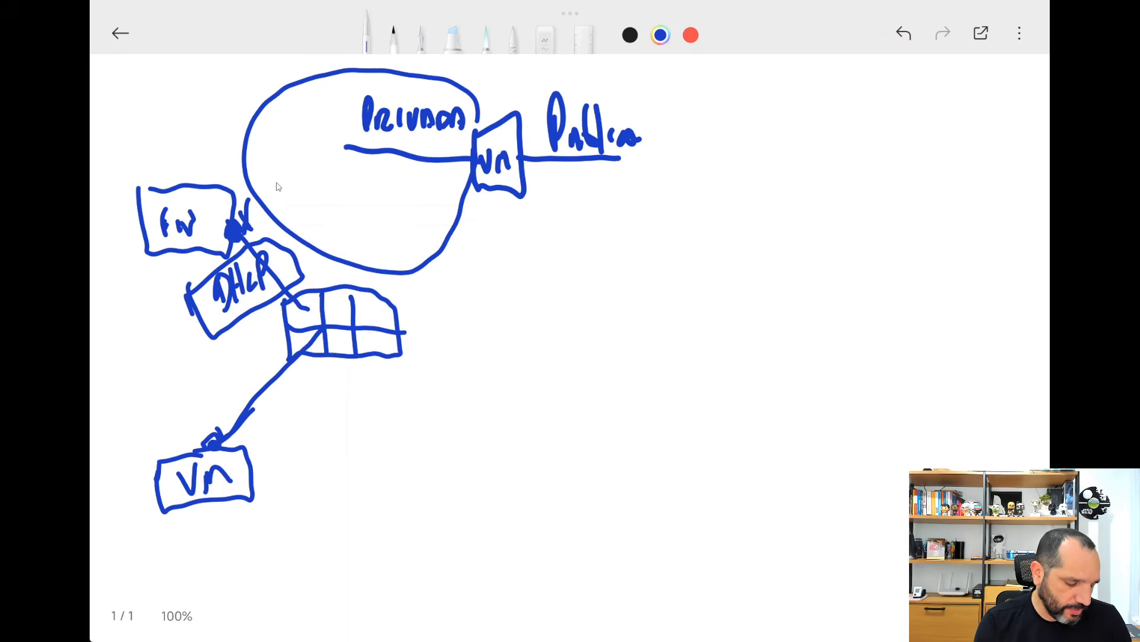
# Draw a cloud linked above the FW box and trace the path from the lower VM through the switch to the firewall.
pyautogui.moveTo(181, 107); pyautogui.dragTo(172, 186)
pyautogui.moveTo(133, 89)
pyautogui.mouseDown()
pyautogui.moveTo(181, 134)
pyautogui.moveTo(232, 92)
pyautogui.moveTo(152, 76)
pyautogui.mouseUp()
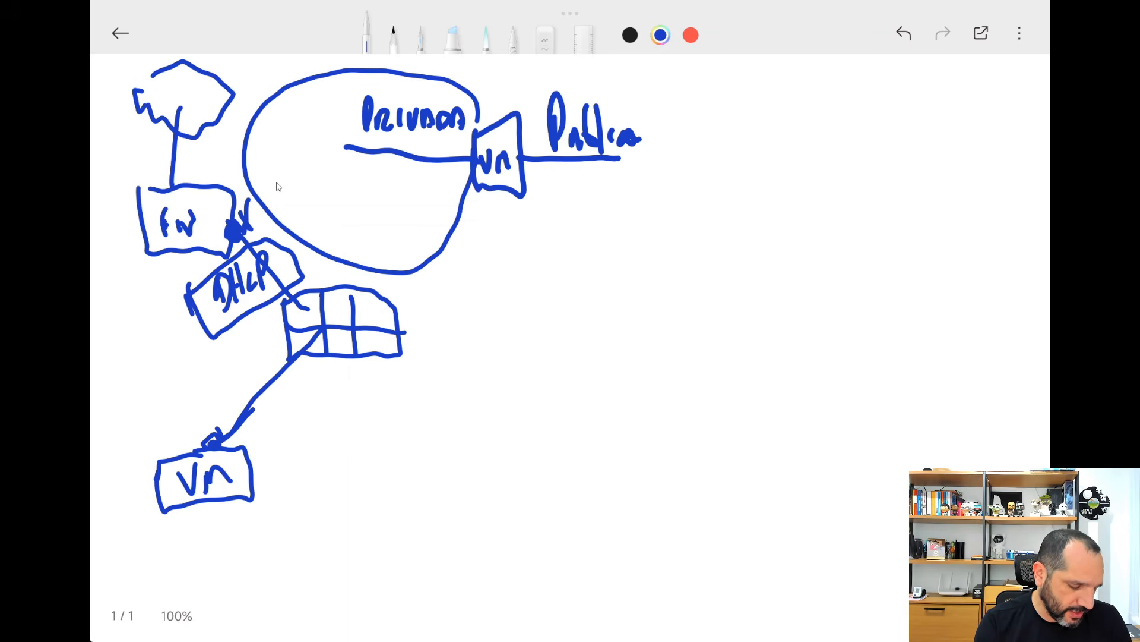
pyautogui.moveTo(217, 411)
pyautogui.mouseDown()
pyautogui.moveTo(300, 318)
pyautogui.moveTo(210, 193)
pyautogui.mouseUp()
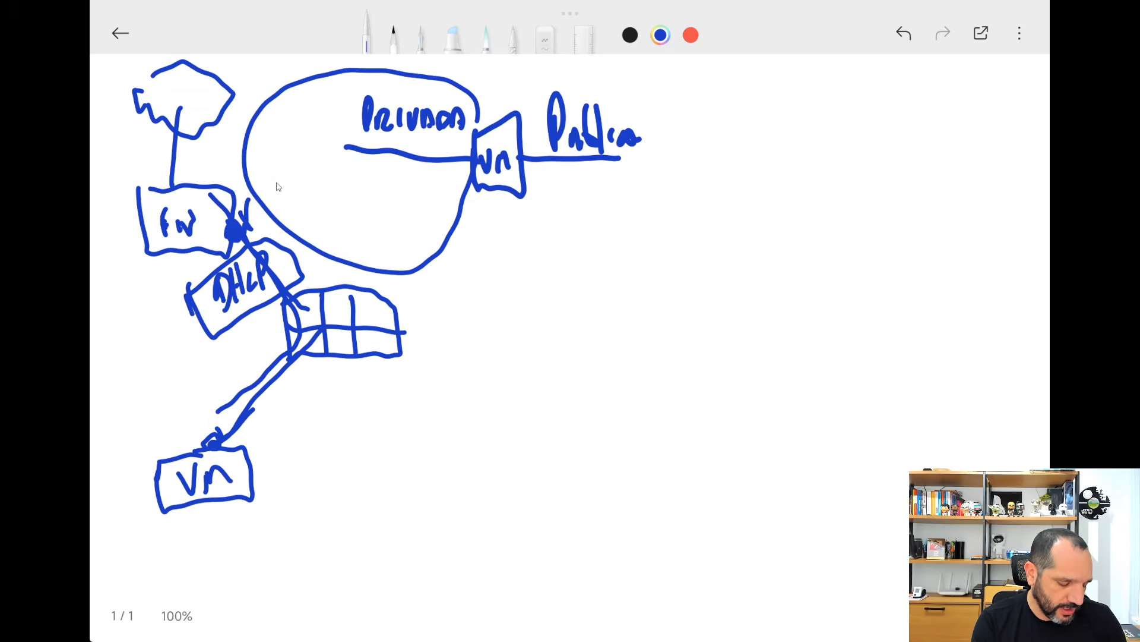
pyautogui.moveTo(288, 306)
pyautogui.mouseDown()
pyautogui.moveTo(285, 349)
pyautogui.moveTo(327, 365)
pyautogui.mouseUp()
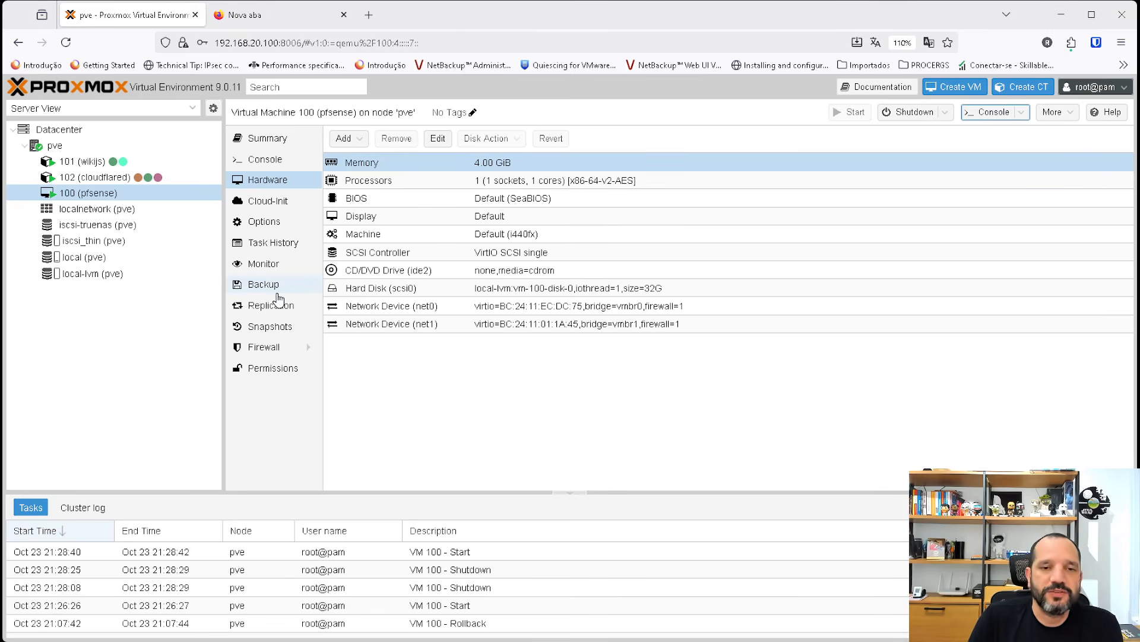
# Switch to Proxmox, check the pfsense VM's net0 device and console, and load 192.168.20.114 in the empty browser tab.
pyautogui.click(553, 315)
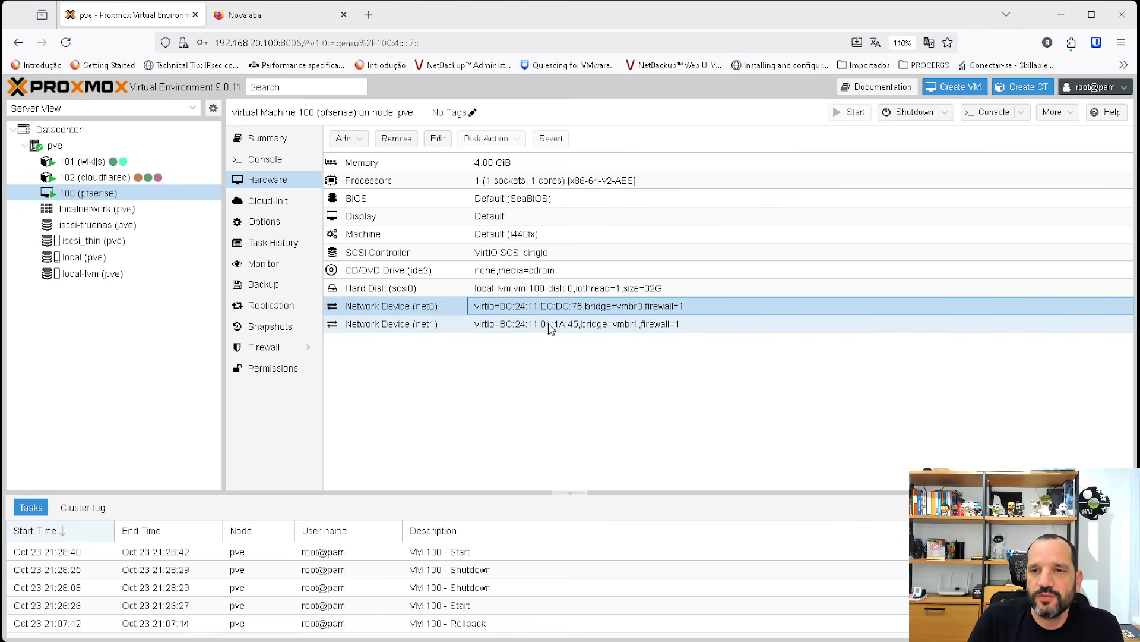
pyautogui.click(265, 160)
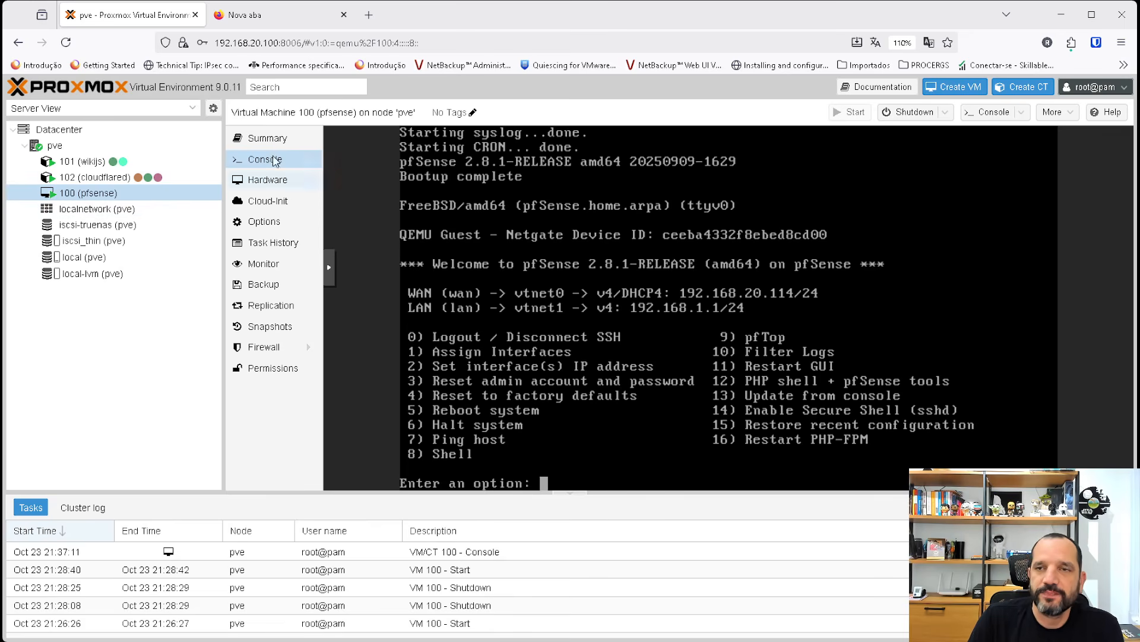
pyautogui.click(291, 10)
pyautogui.click(275, 44)
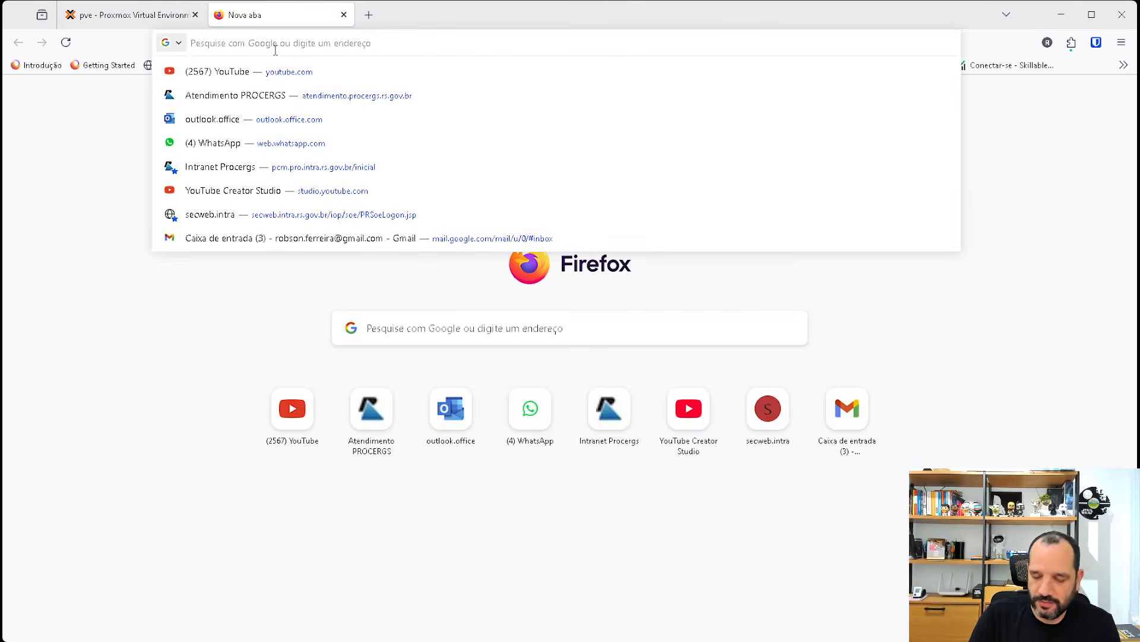
pyautogui.write('192.168.20.114')
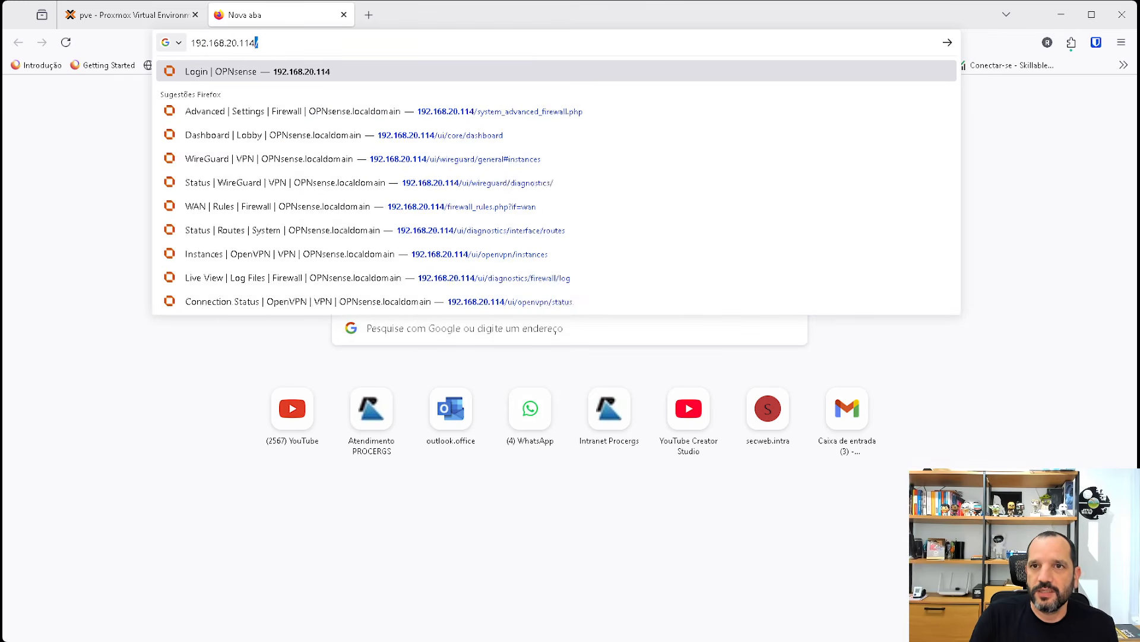
pyautogui.press('Return')
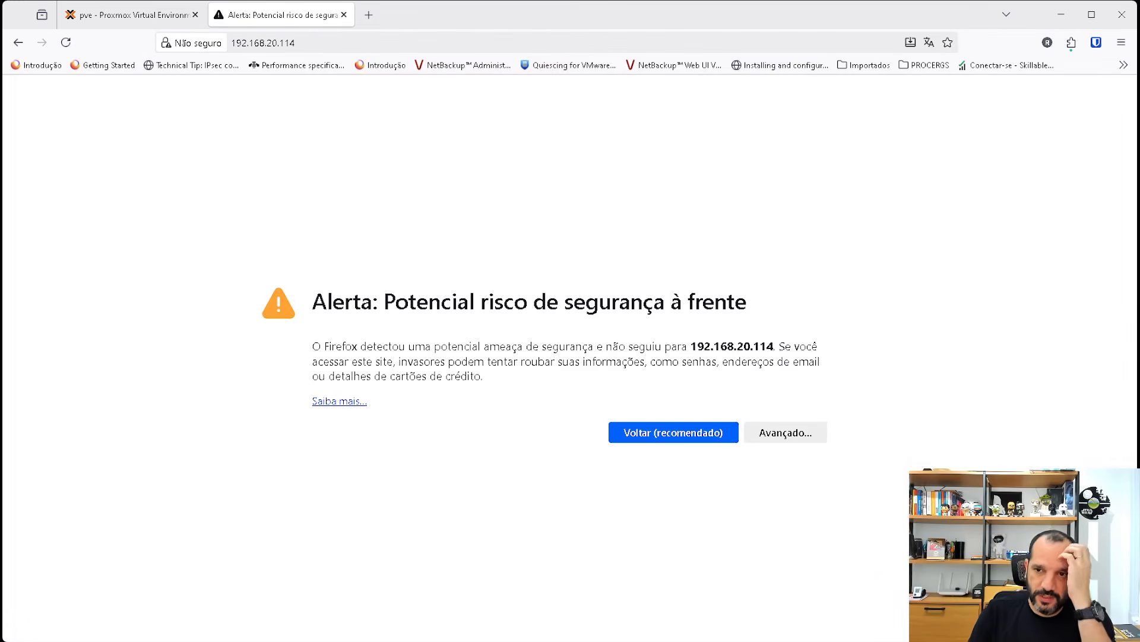
# Accept the security risk of the self-signed certificate and continue to the pfSense login page.
pyautogui.click(825, 432)
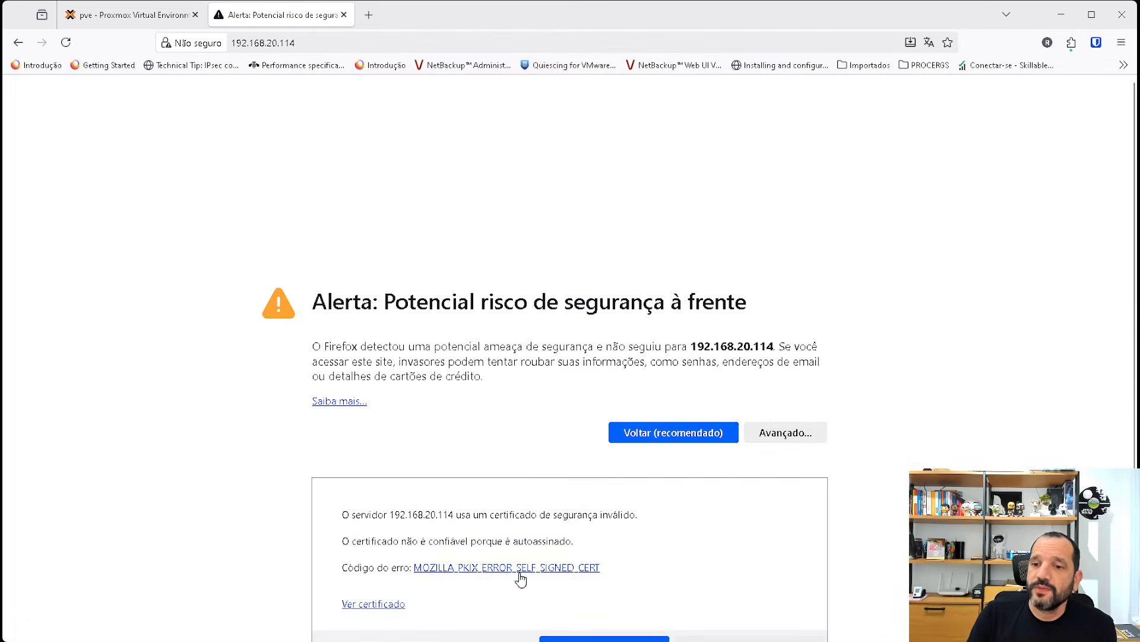
pyautogui.scroll(-2, 521, 579)
pyautogui.click(731, 591)
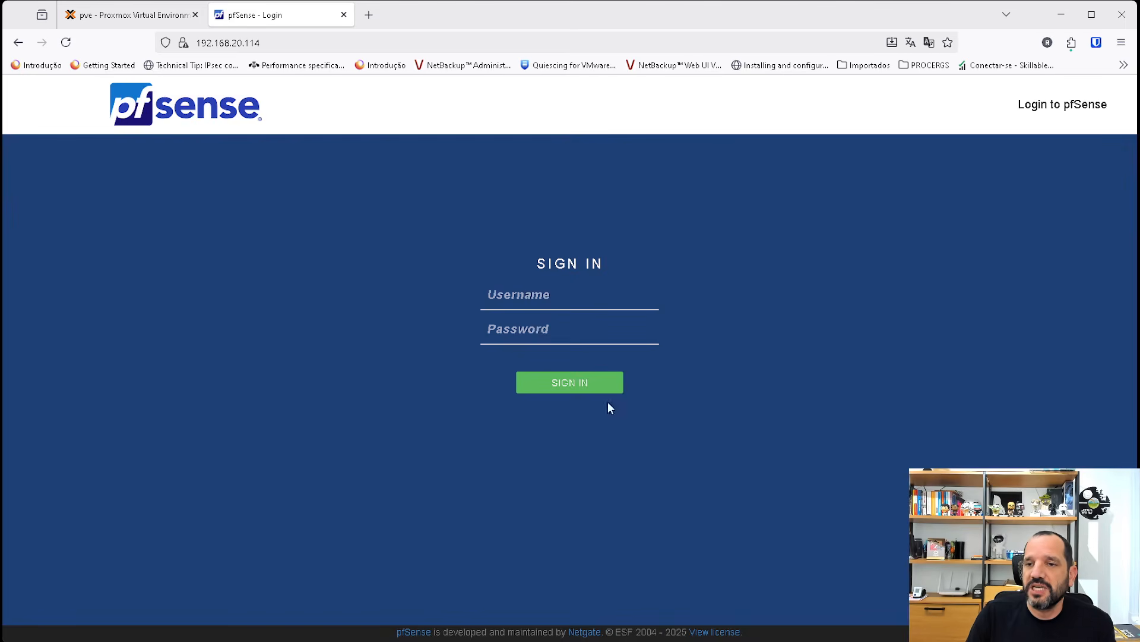
# Sign in to pfSense as admin with the account password and dismiss the offer to save the login.
pyautogui.click(564, 297)
pyautogui.write('admi')
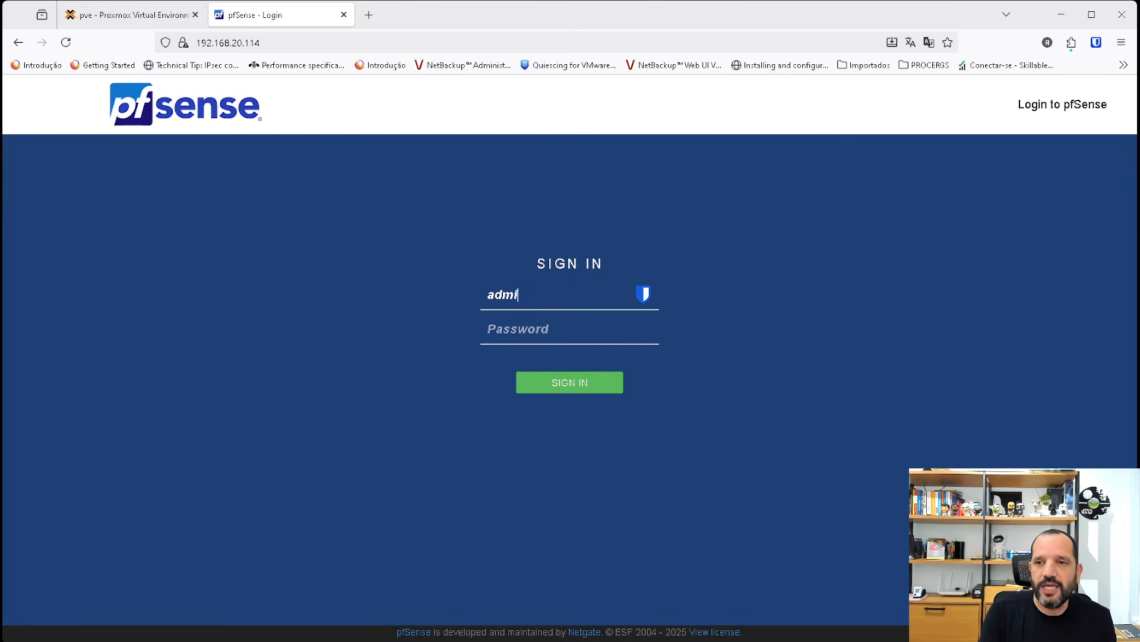
pyautogui.write('n')
pyautogui.press('Tab')
pyautogui.write('pfsense')
pyautogui.press('Return')
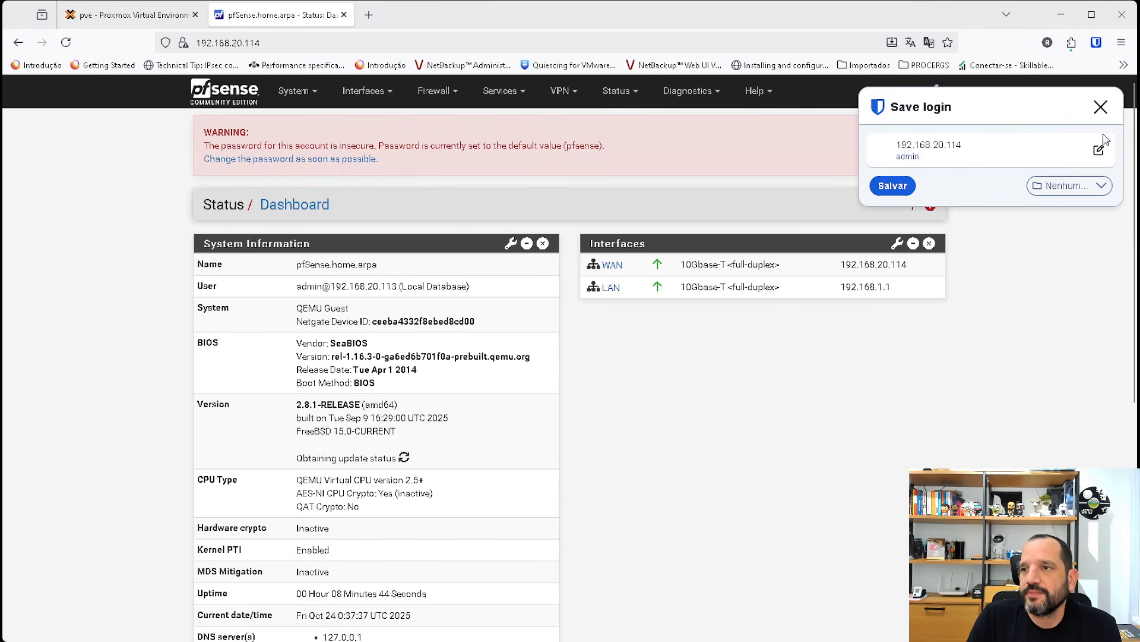
pyautogui.click(1101, 107)
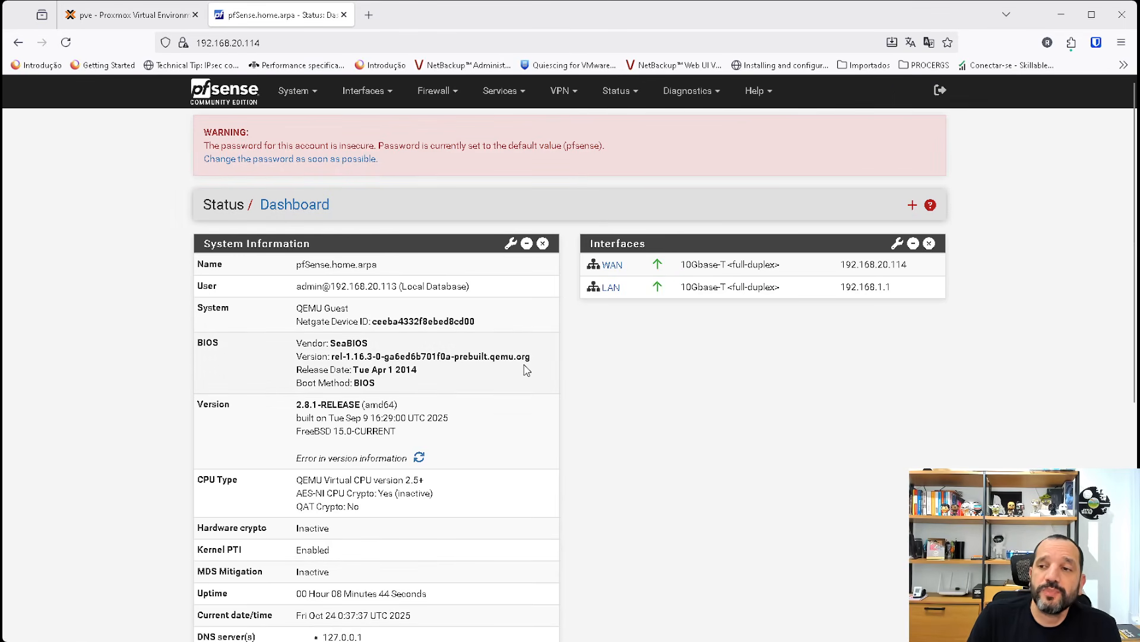
# Open the advanced networking settings and select Kea DHCP as the server backend.
pyautogui.click(295, 90)
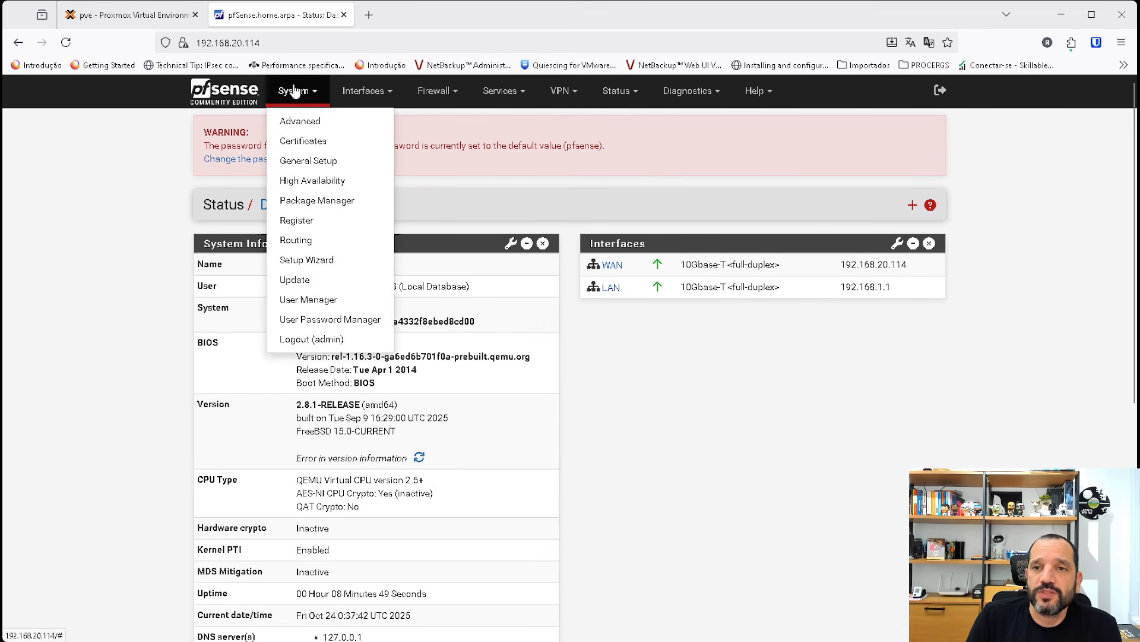
pyautogui.click(295, 91)
pyautogui.click(295, 90)
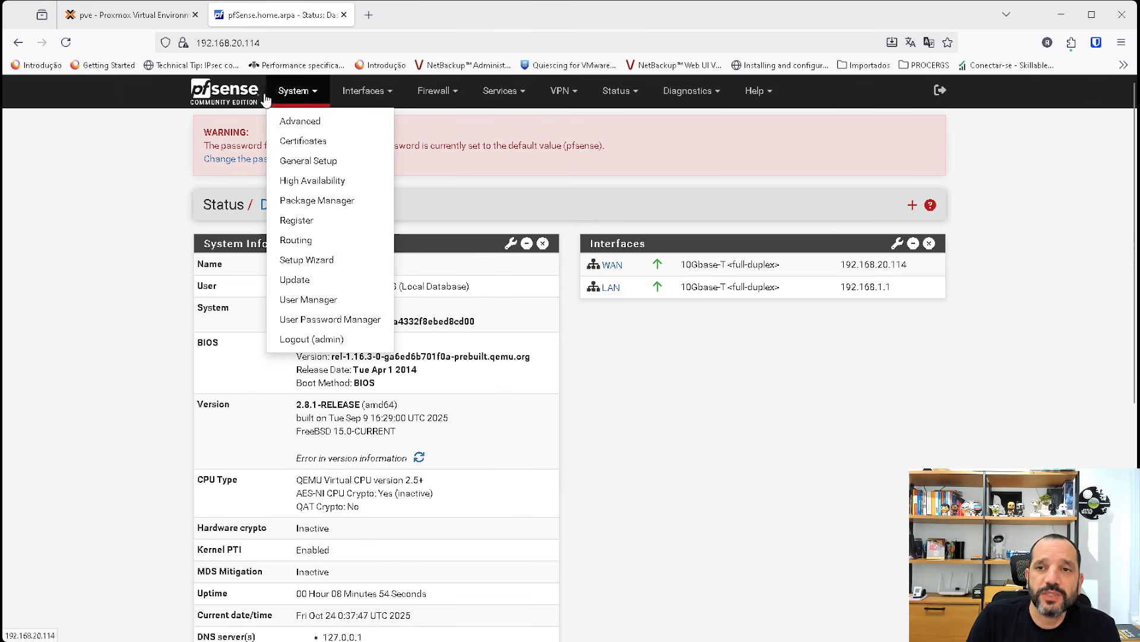
pyautogui.click(308, 118)
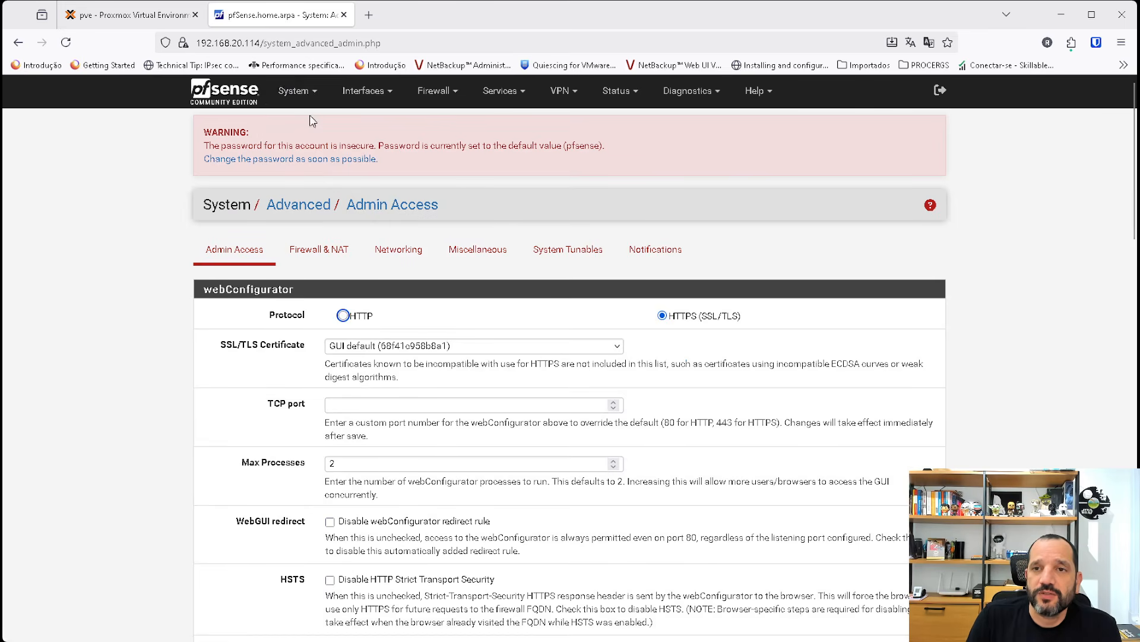
pyautogui.click(397, 249)
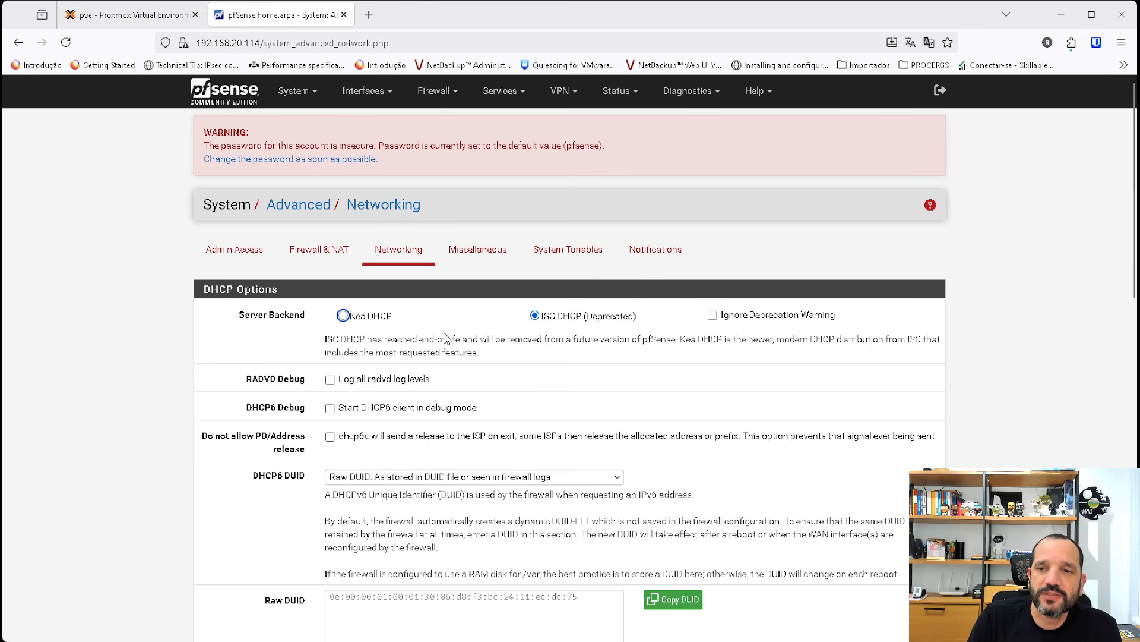
pyautogui.click(343, 316)
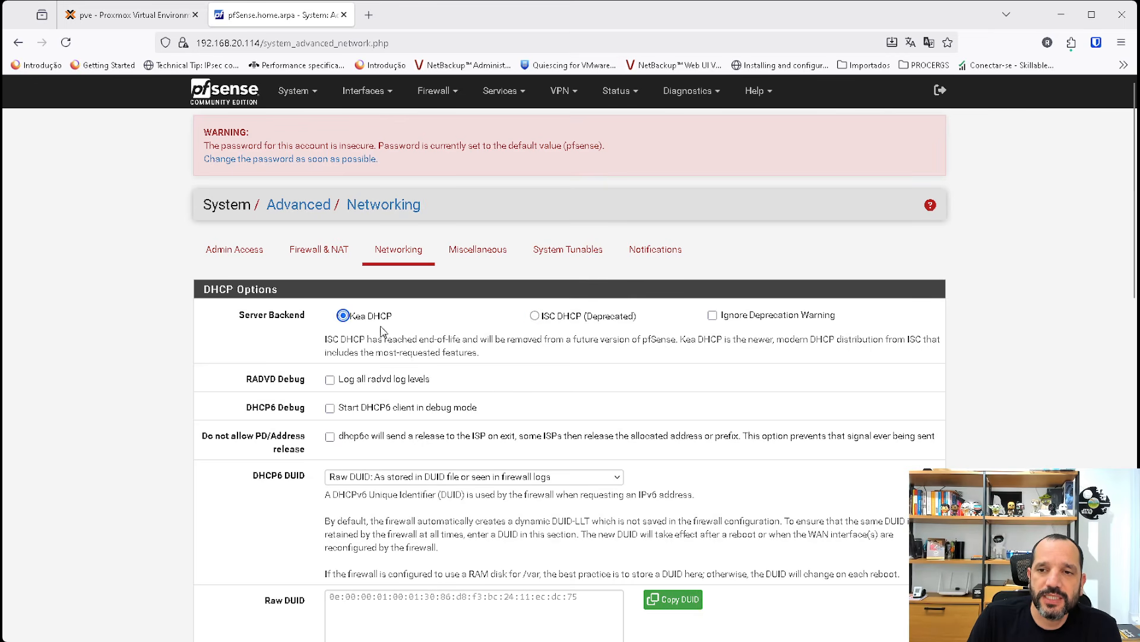
# Disable hardware checksum offload, save the networking settings and reboot pfSense with the Normal Reboot method.
pyautogui.scroll(-2, 561, 429)
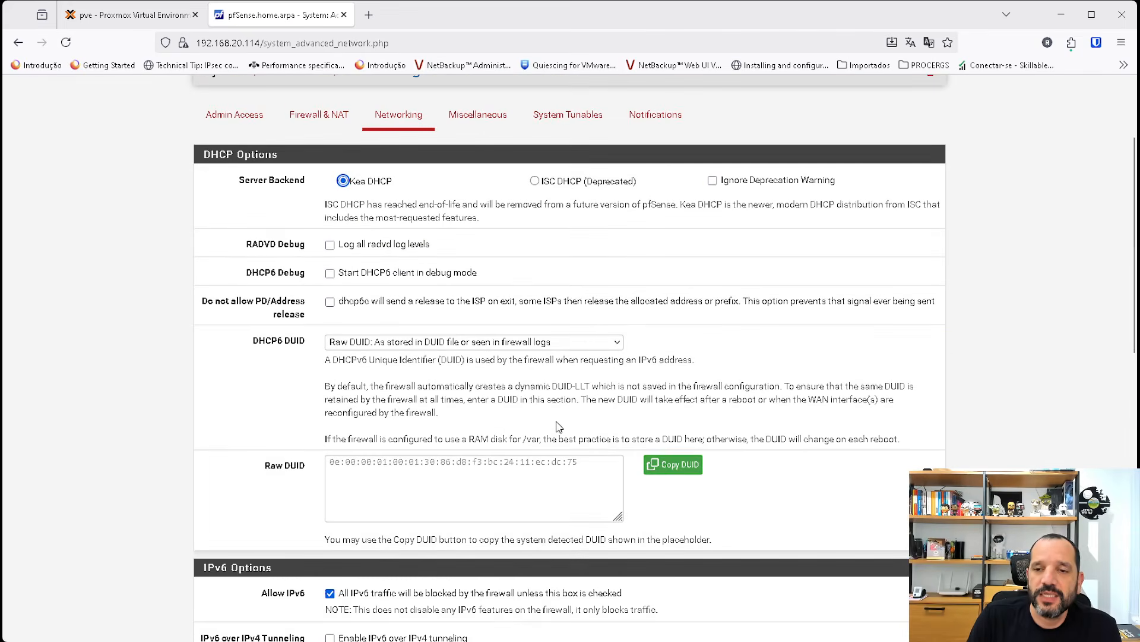
pyautogui.scroll(-2, 555, 425)
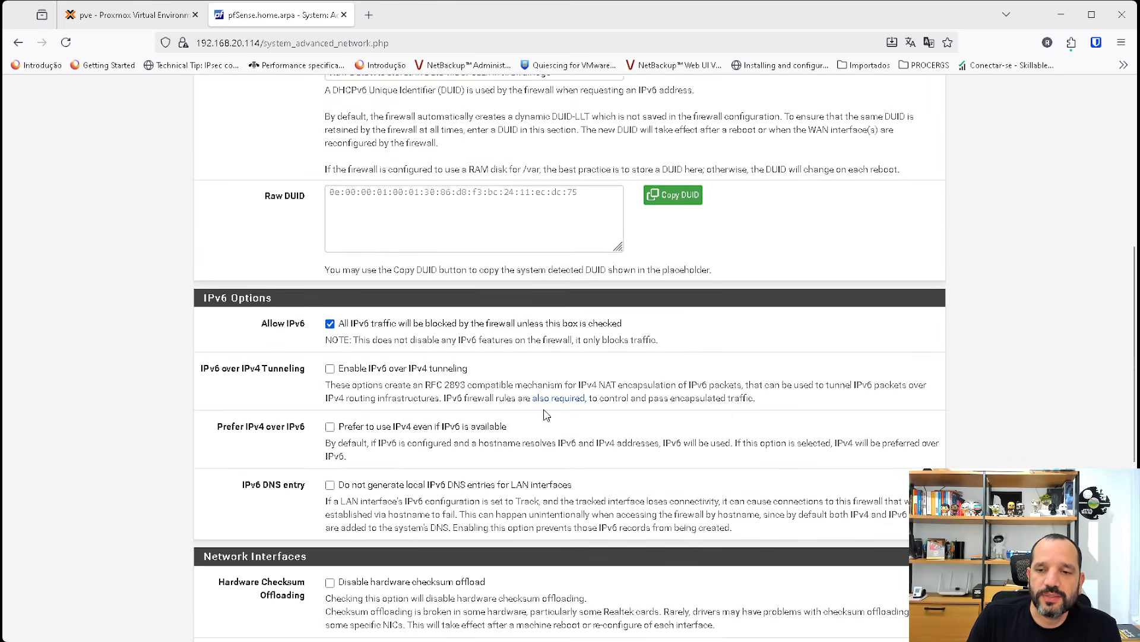
pyautogui.scroll(5, 539, 411)
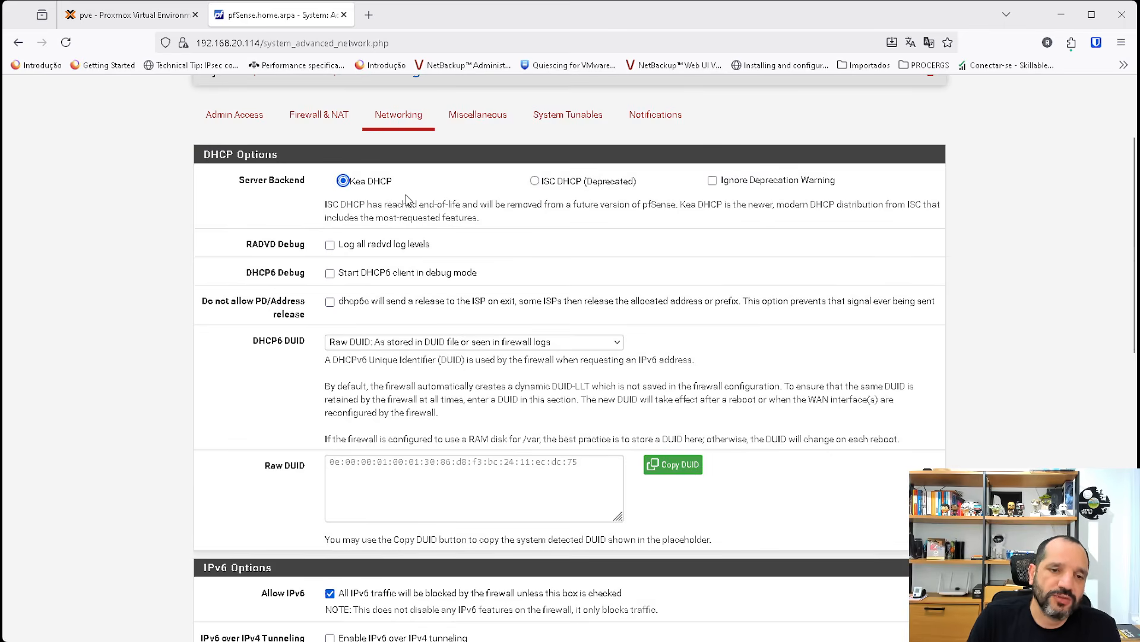
pyautogui.scroll(-7, 430, 267)
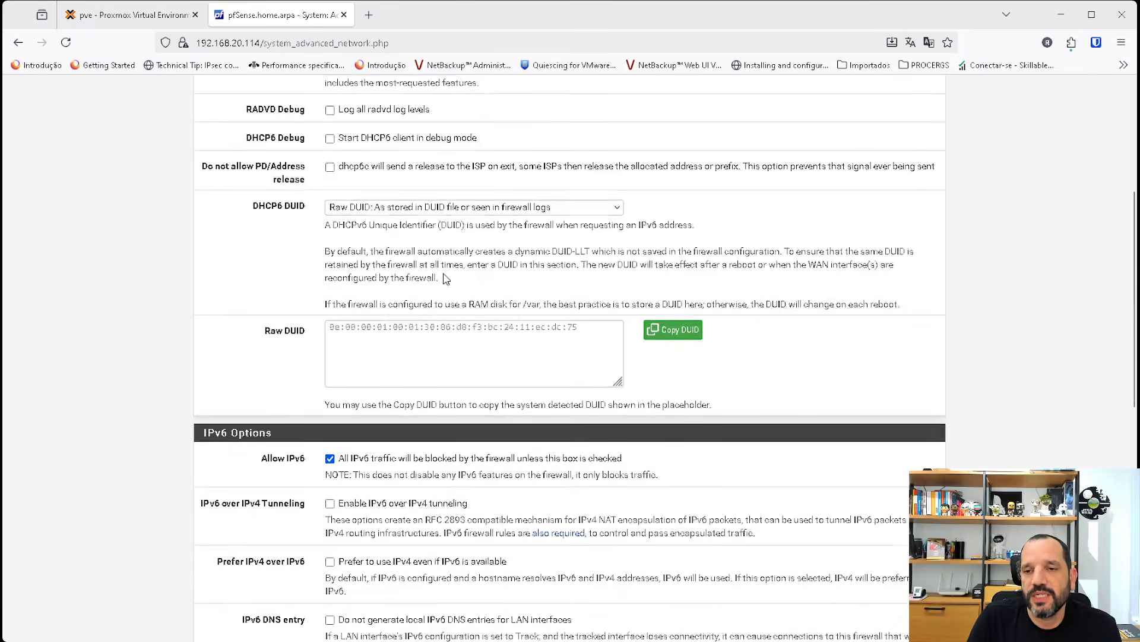
pyautogui.scroll(-3, 437, 274)
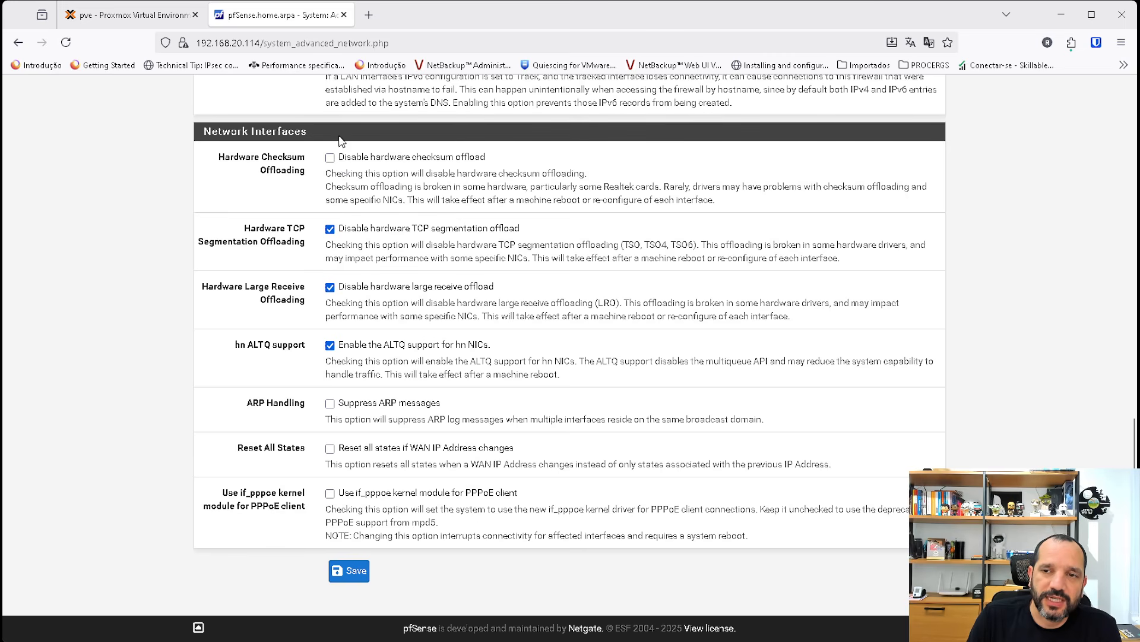
pyautogui.click(354, 157)
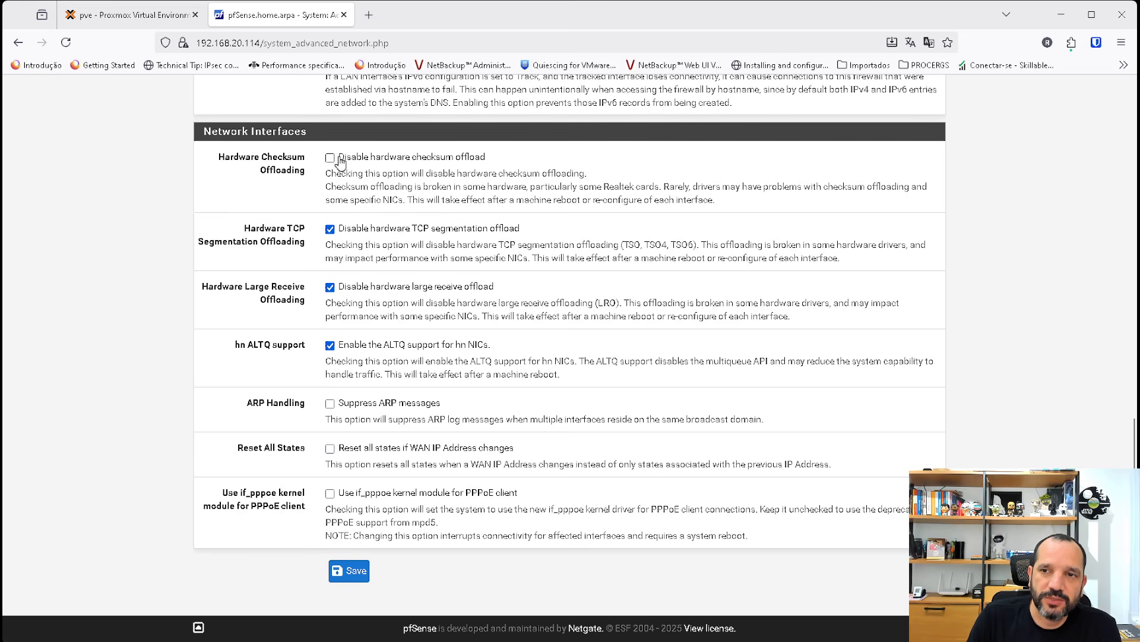
pyautogui.click(350, 570)
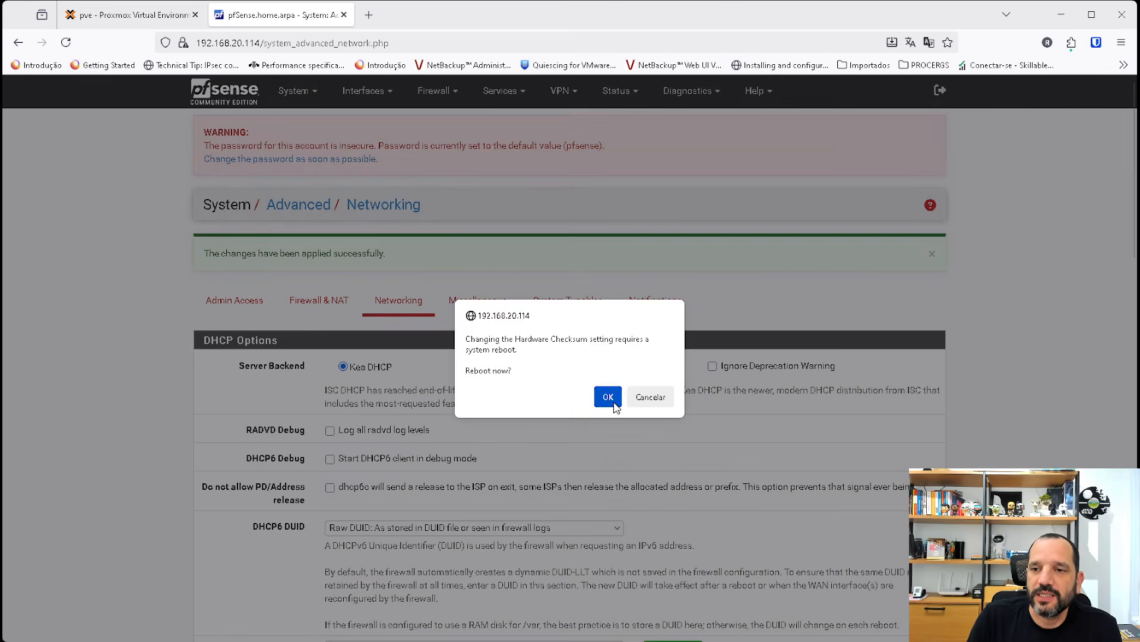
pyautogui.click(608, 397)
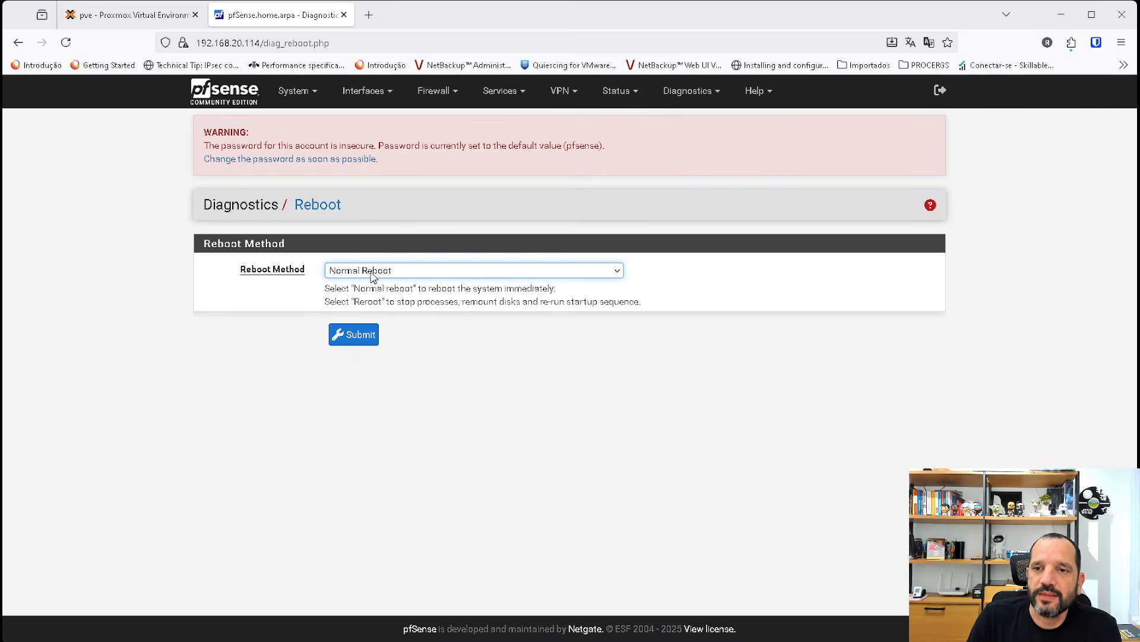
pyautogui.click(364, 337)
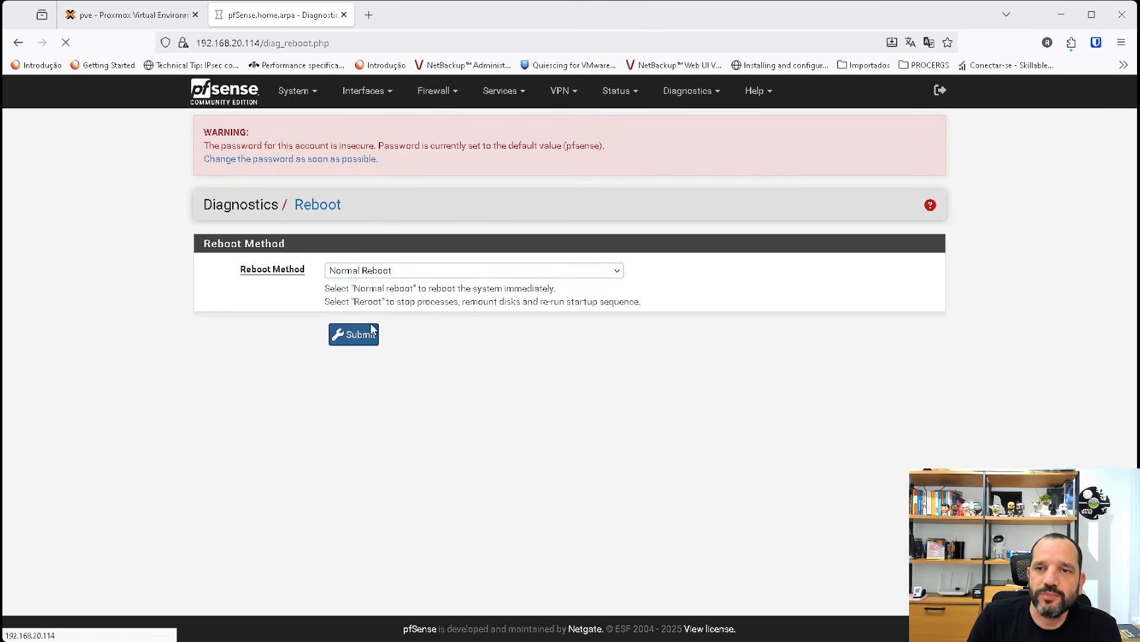
# Switch to Proxmox and start creating a virtual machine on node pve with the name linux.
pyautogui.click(134, 22)
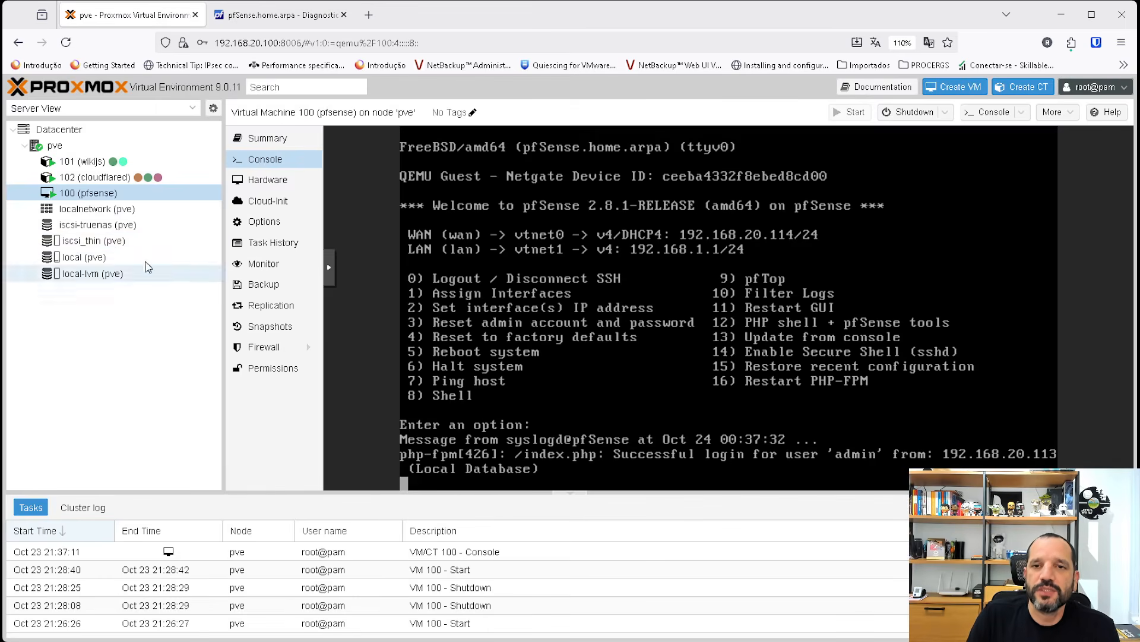
pyautogui.click(62, 150)
pyautogui.rightClick(62, 150)
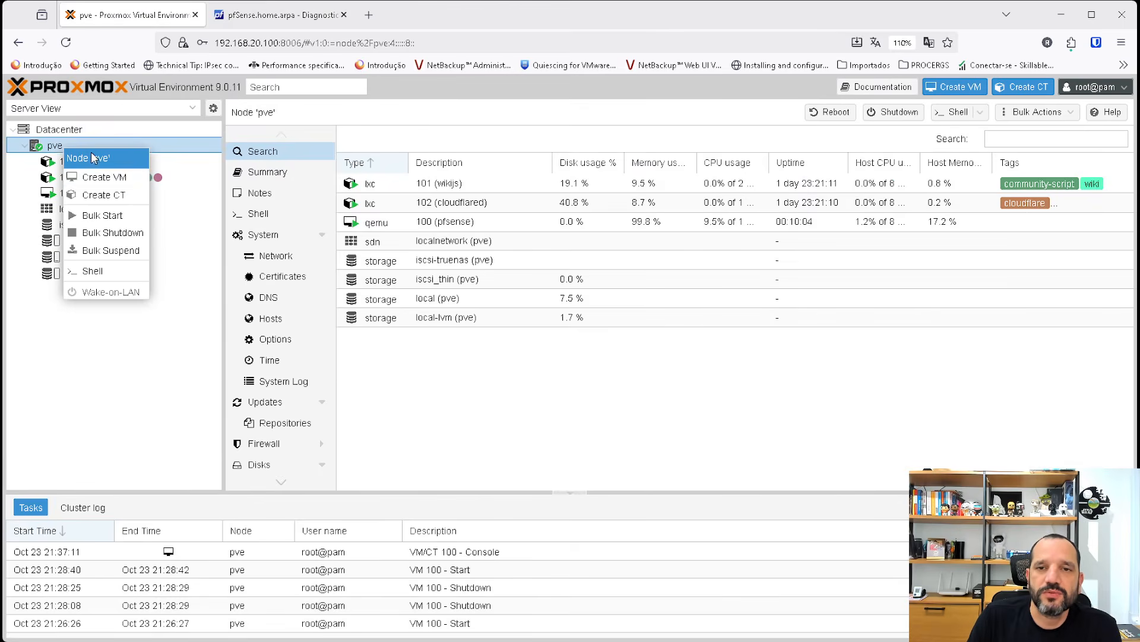
pyautogui.click(113, 185)
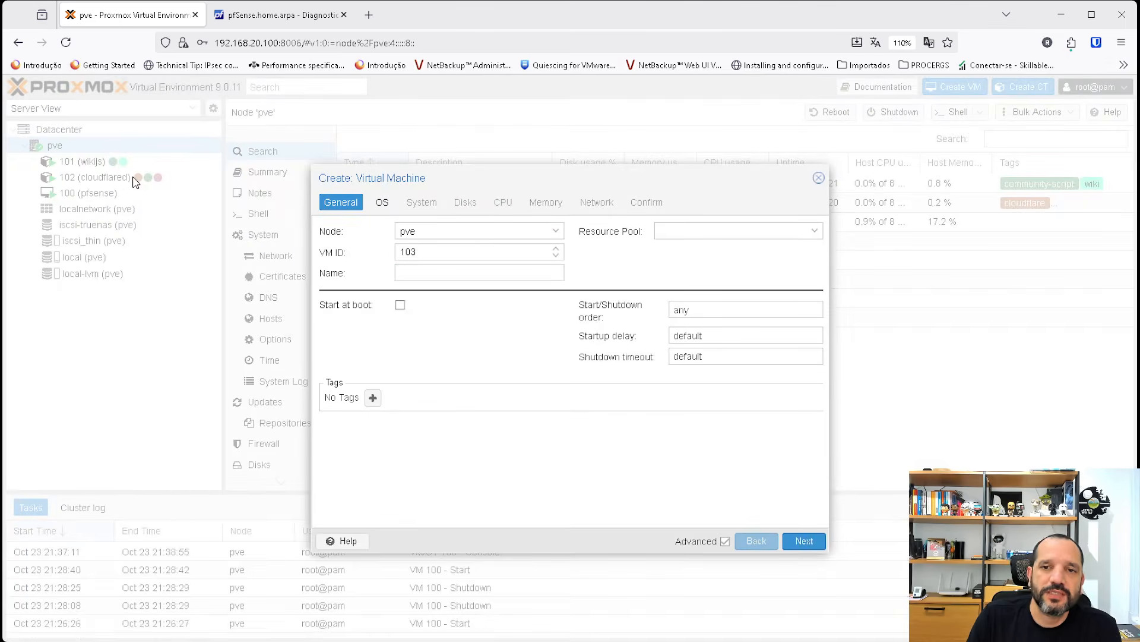
pyautogui.click(474, 272)
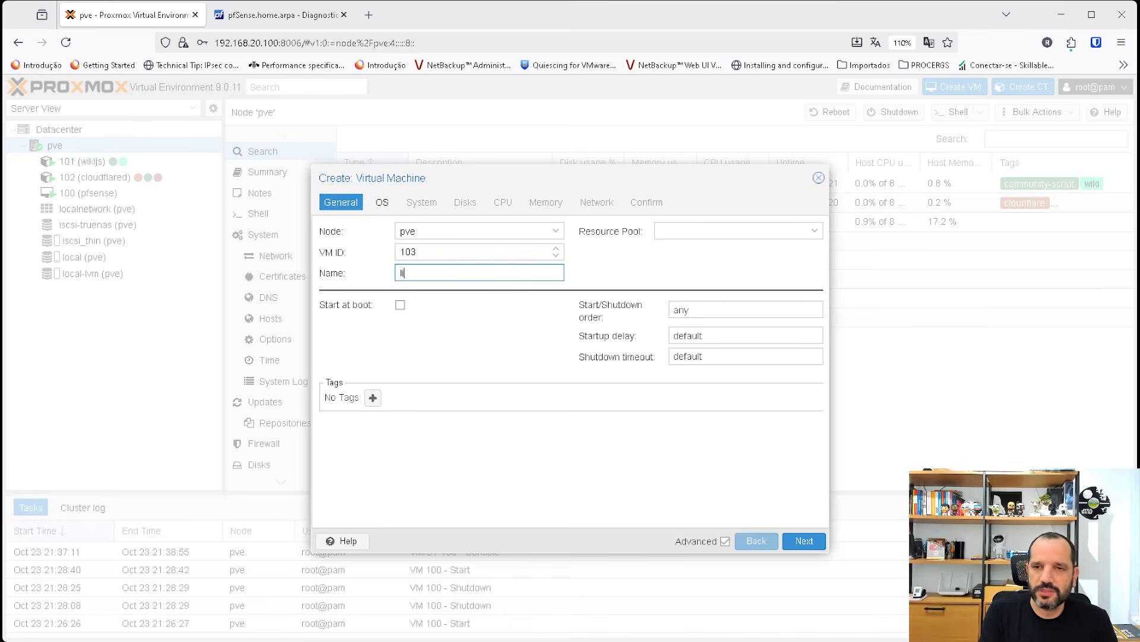
# Choose greenbang-1910-x86_64.iso from local storage as the new VM's boot image.
pyautogui.click(382, 202)
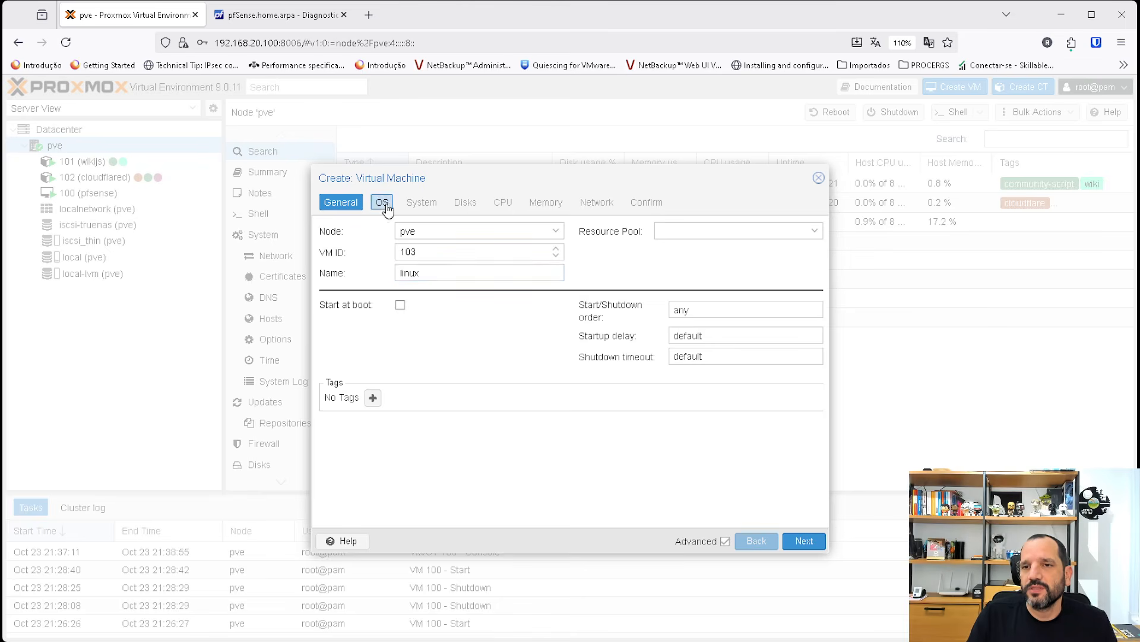
pyautogui.click(482, 273)
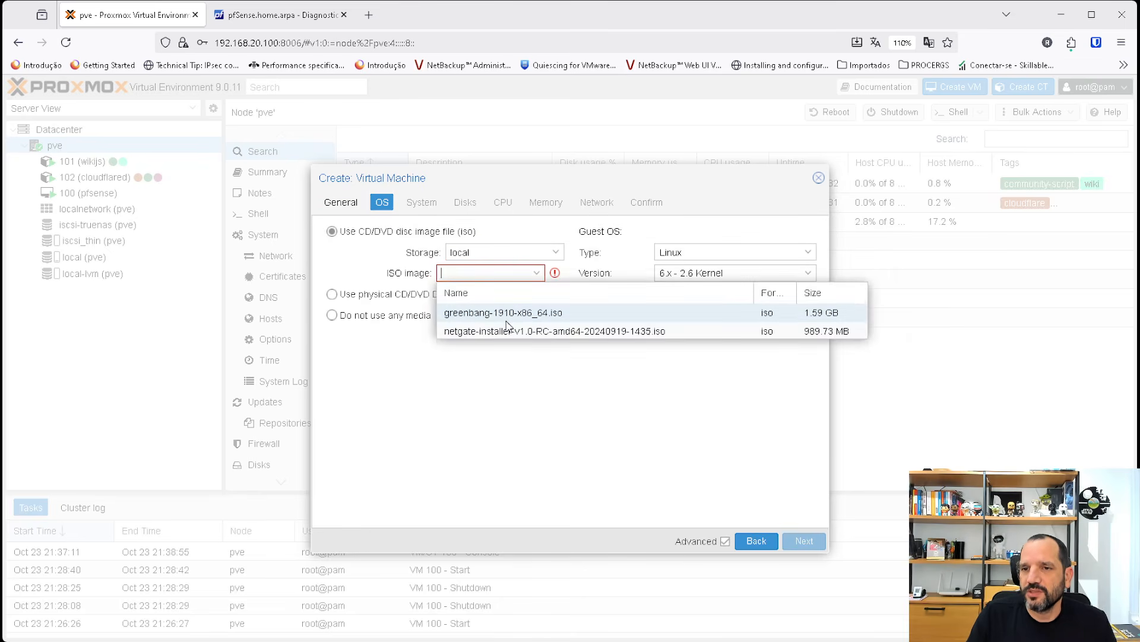
pyautogui.click(487, 313)
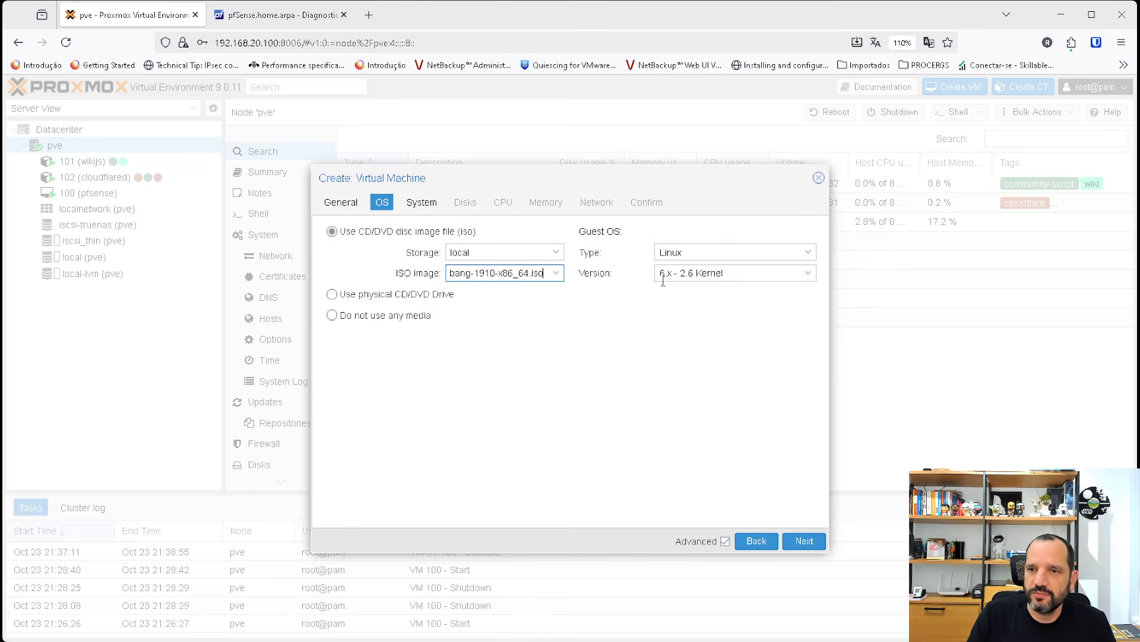
# Keep the default system settings and remove the scsi0 disk so the VM has no disks.
pyautogui.click(423, 203)
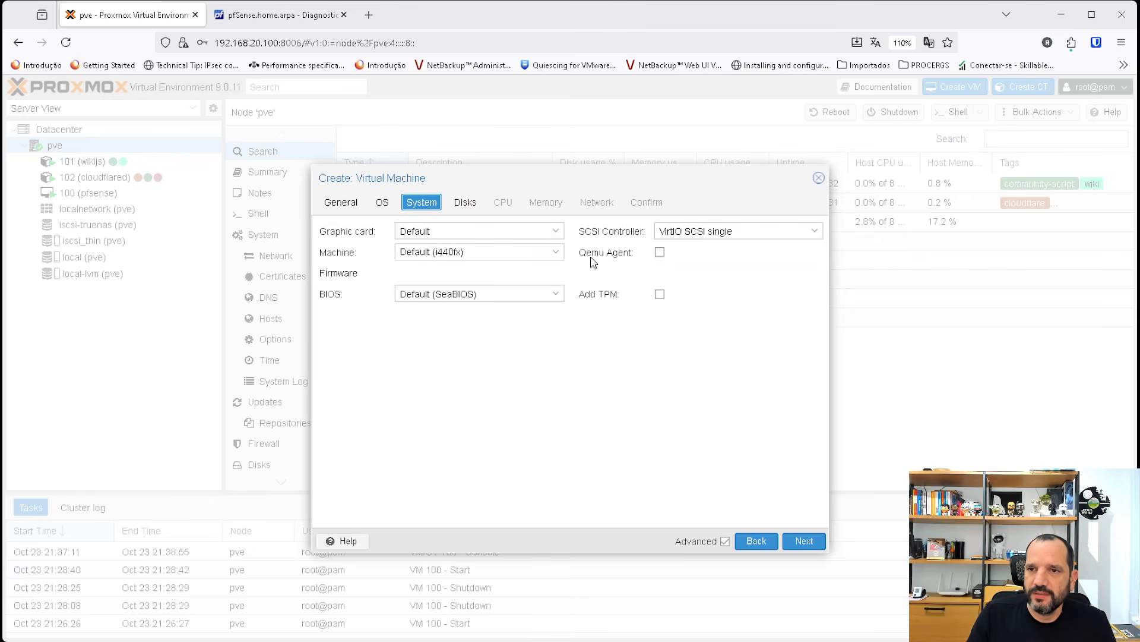
pyautogui.click(470, 205)
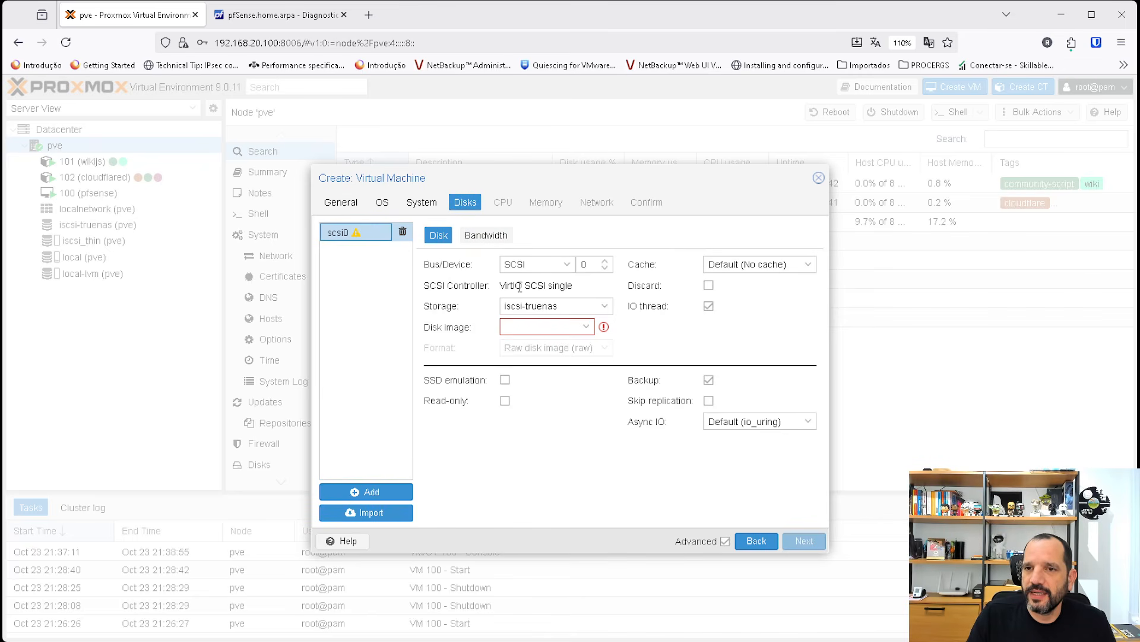
pyautogui.click(403, 235)
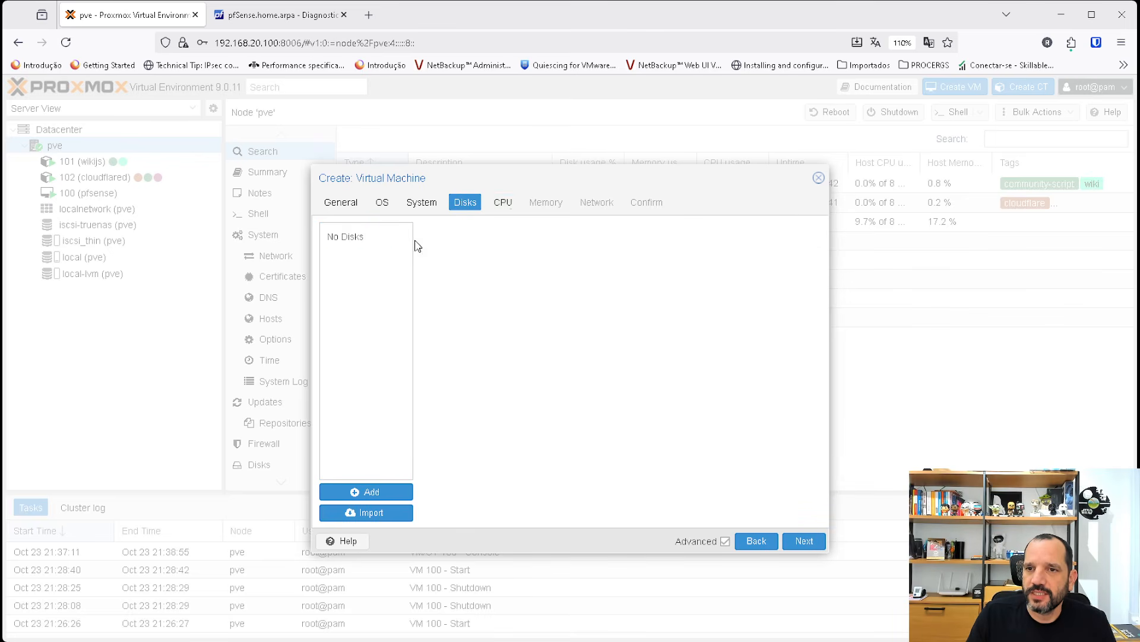
# Keep the default CPU and memory settings and connect the VM's network device to bridge vmbr1.
pyautogui.click(503, 202)
pyautogui.click(542, 204)
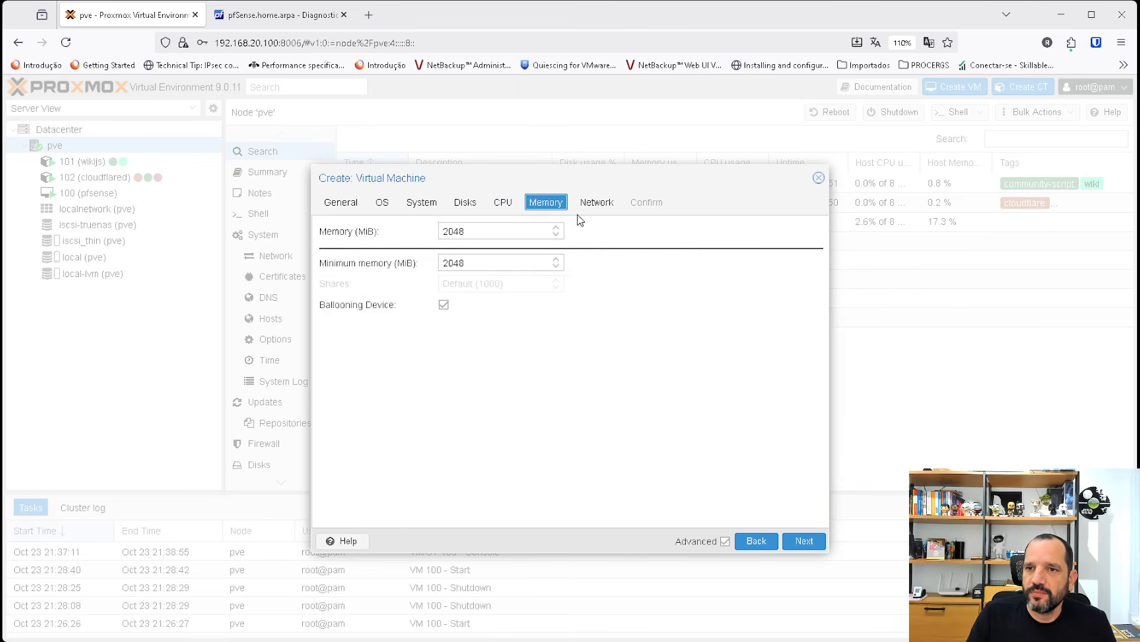
pyautogui.click(596, 202)
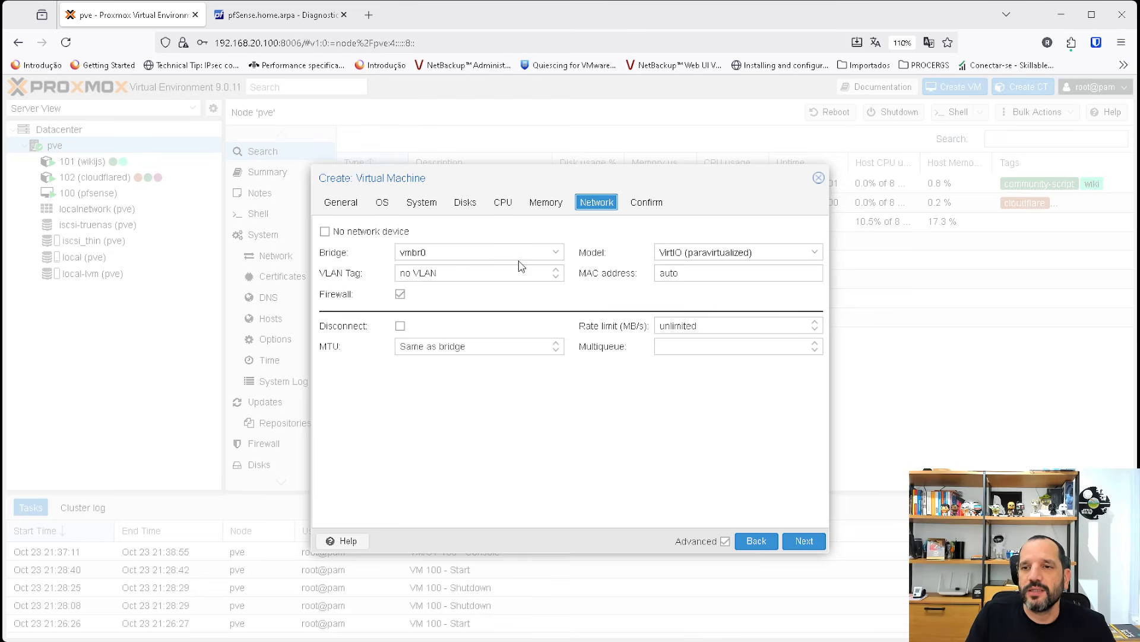
pyautogui.click(553, 255)
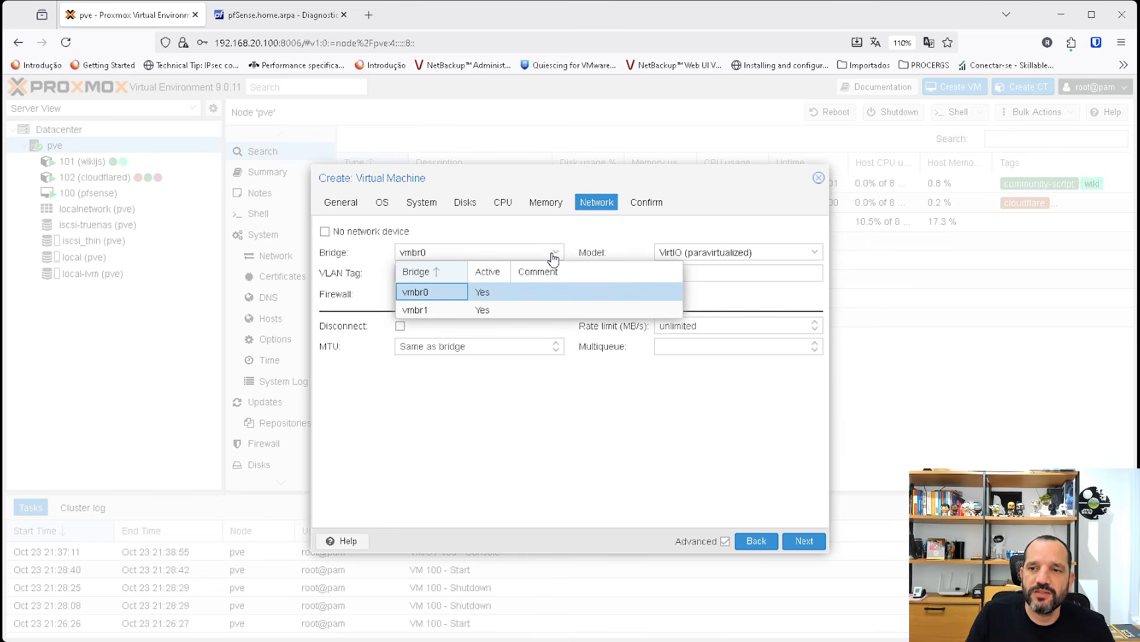
pyautogui.click(426, 310)
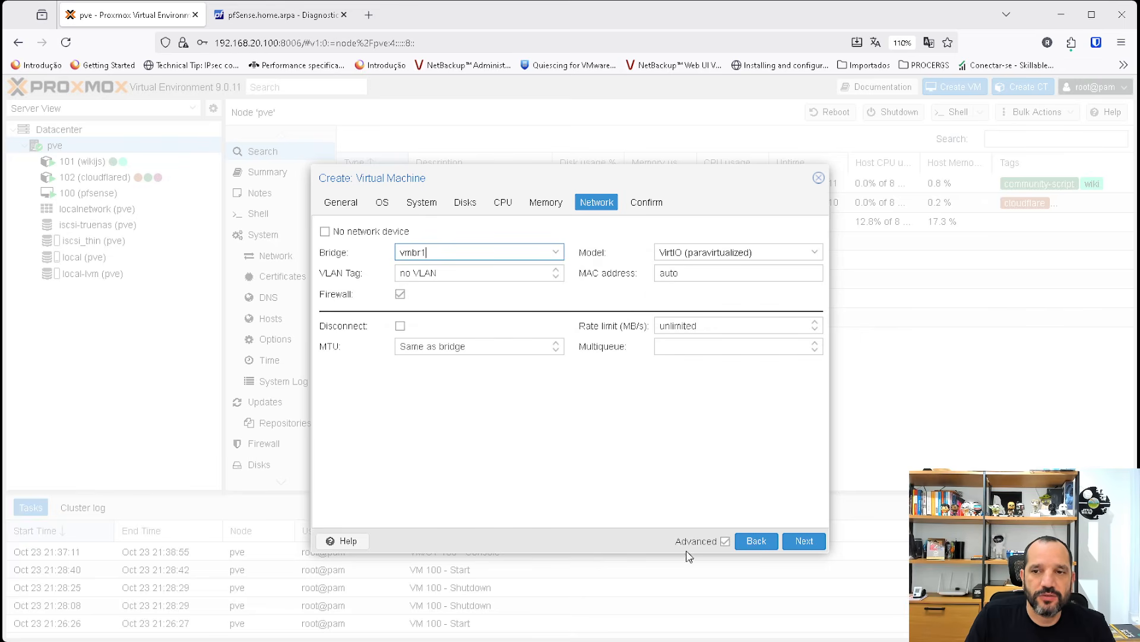
# Create the linux VM with the option to start after creation enabled.
pyautogui.click(804, 541)
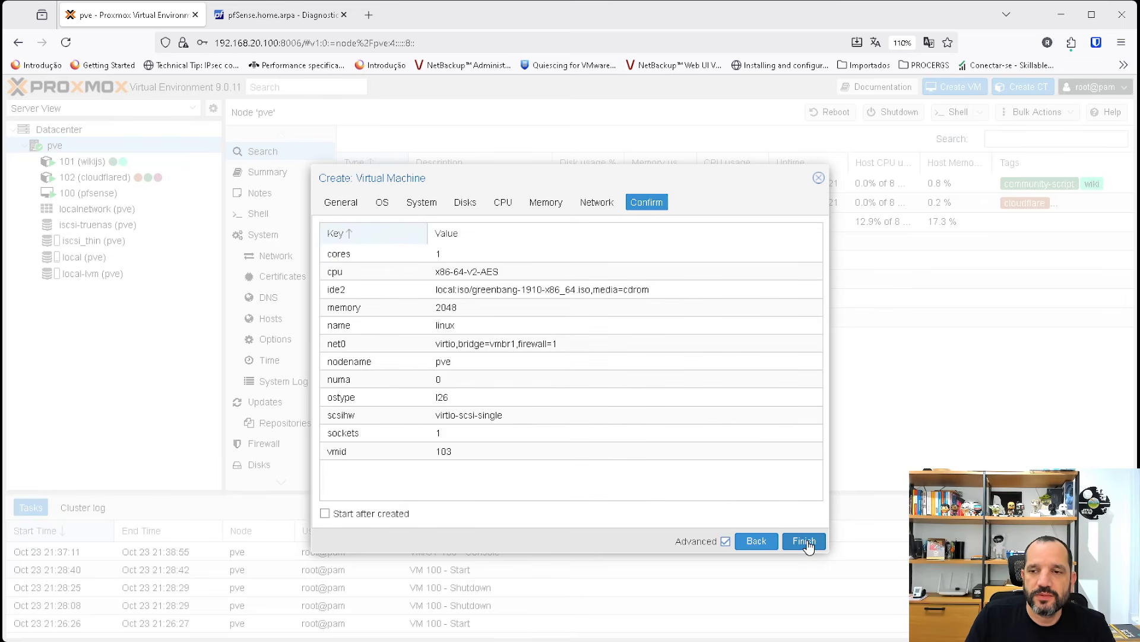
pyautogui.click(385, 514)
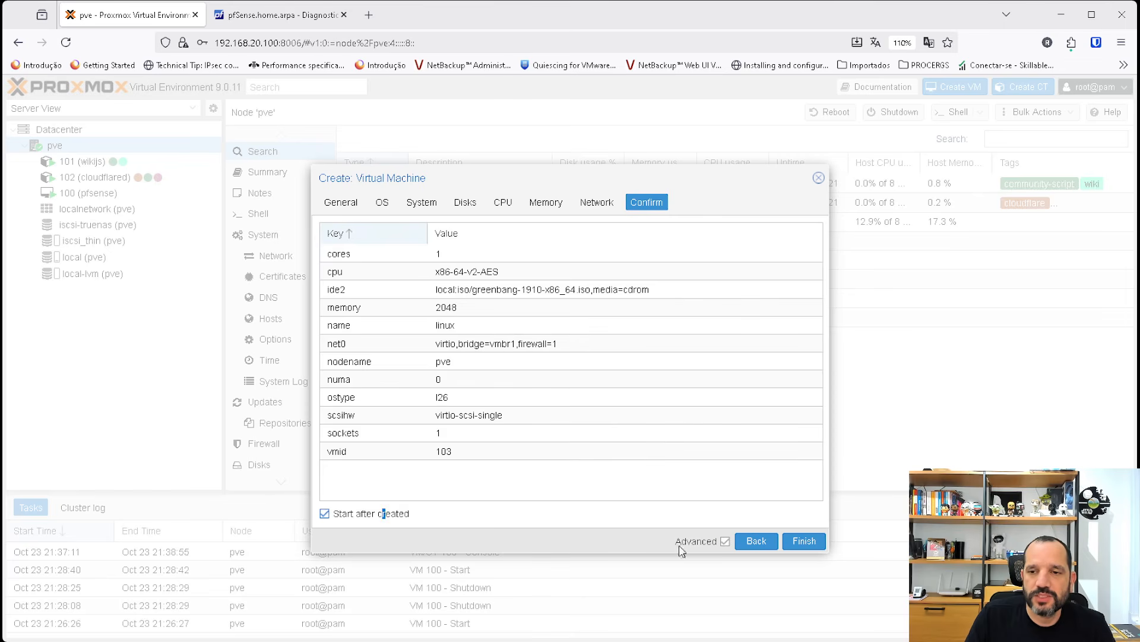
pyautogui.click(814, 543)
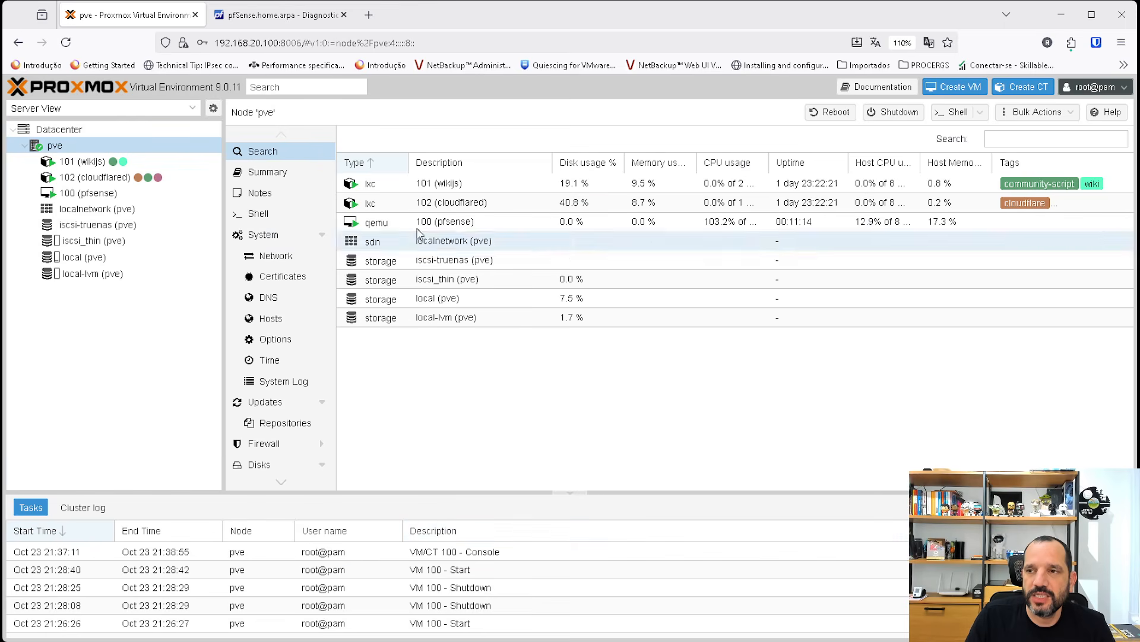
# Check the boot progress in the consoles of the pfsense and linux VMs.
pyautogui.click(83, 193)
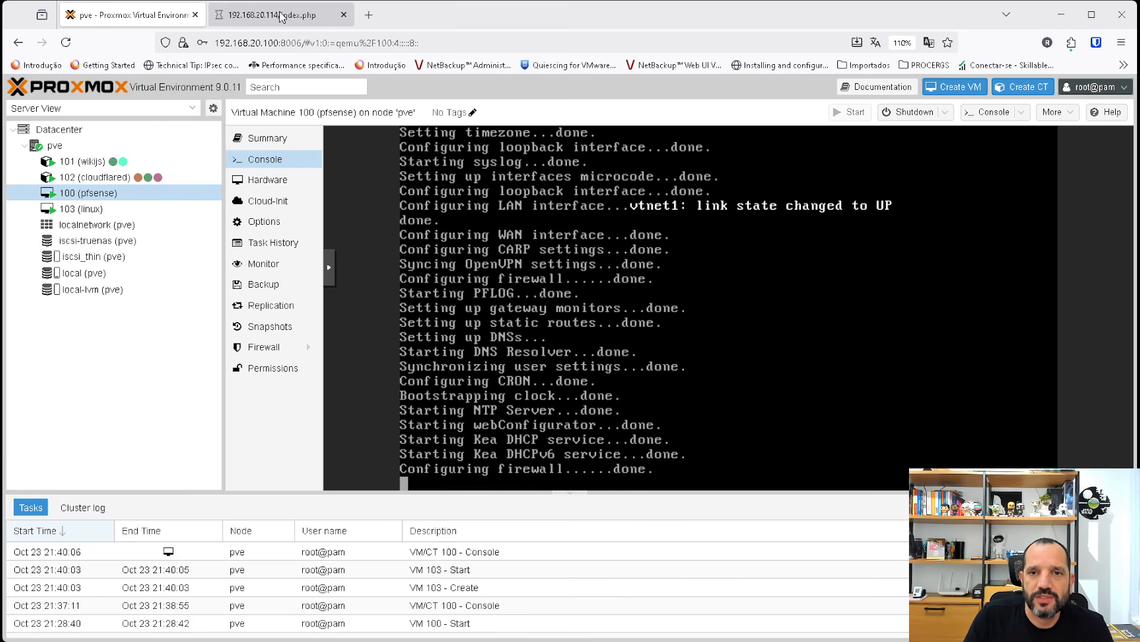
pyautogui.click(73, 211)
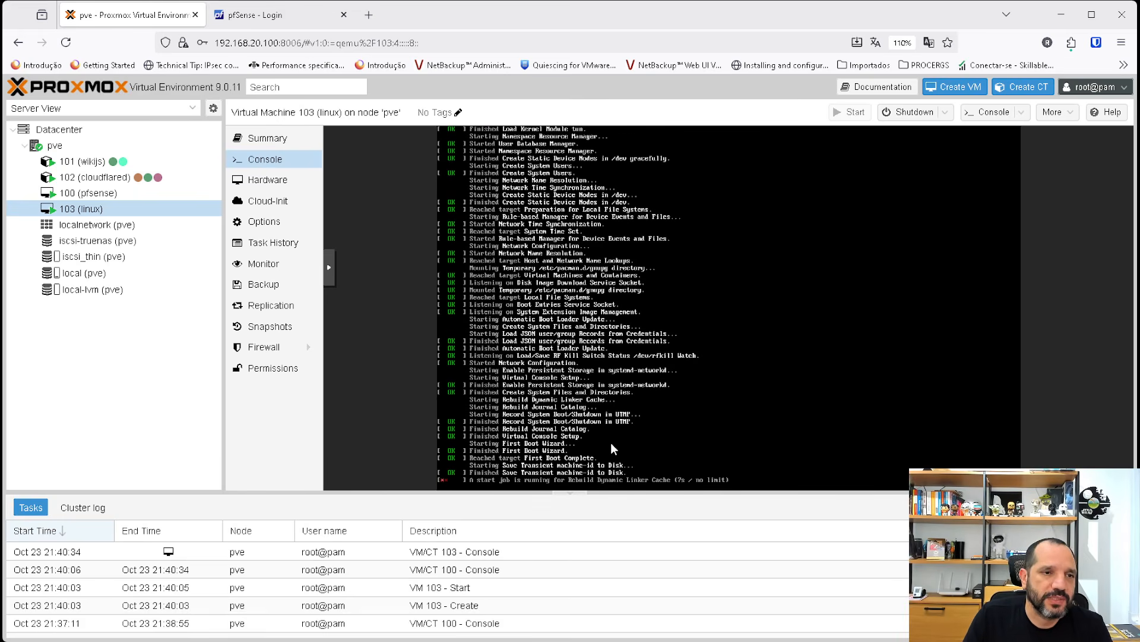
# Switch to the pfSense web interface, sign in as admin with the account password, and dismiss the offer to save the login.
pyautogui.click(255, 15)
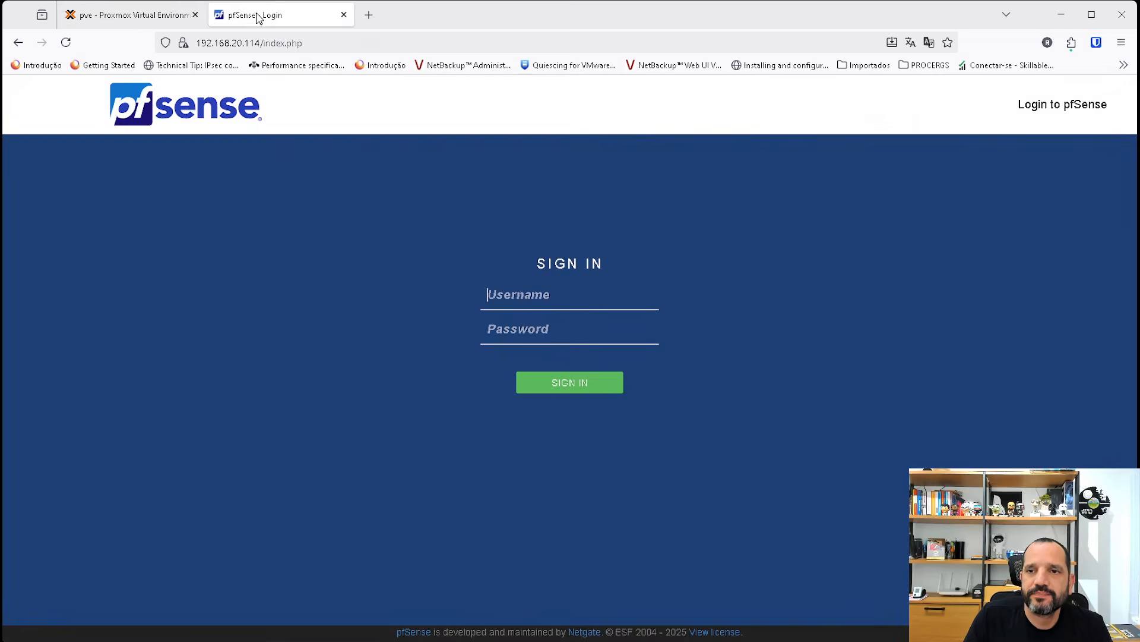
pyautogui.write('admin')
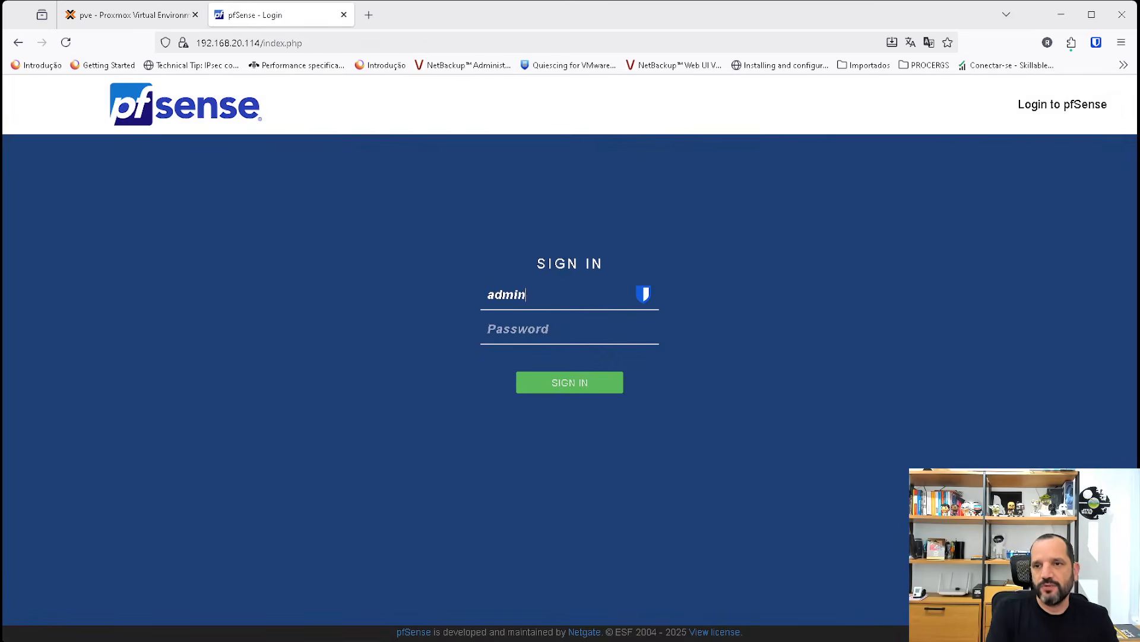
pyautogui.press('Tab')
pyautogui.write('pfsense')
pyautogui.press('Return')
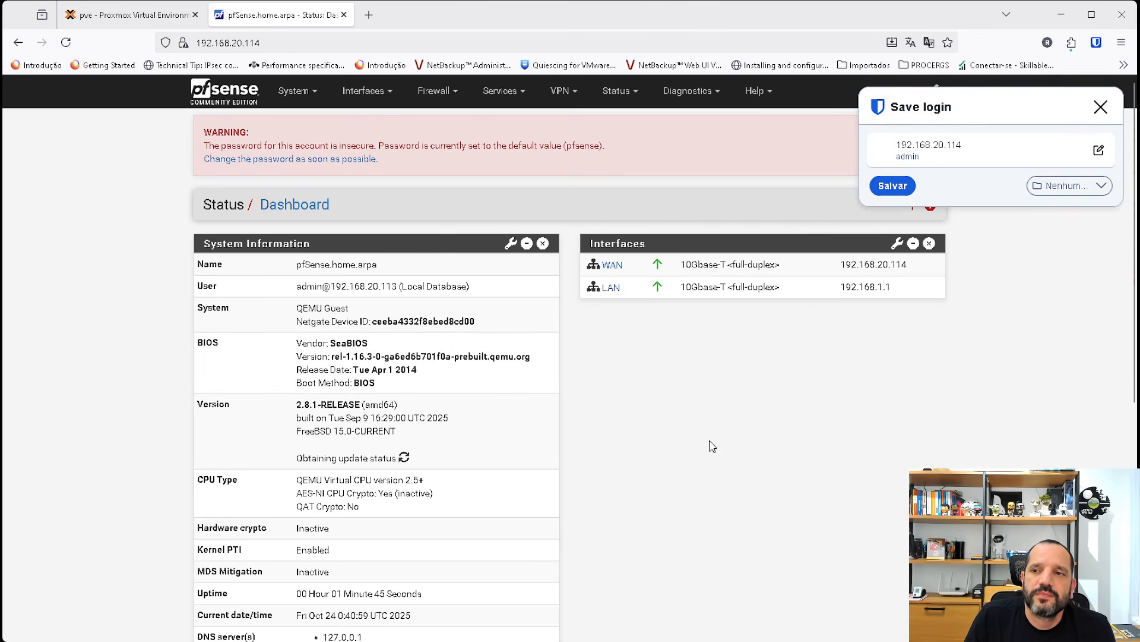
pyautogui.click(1101, 106)
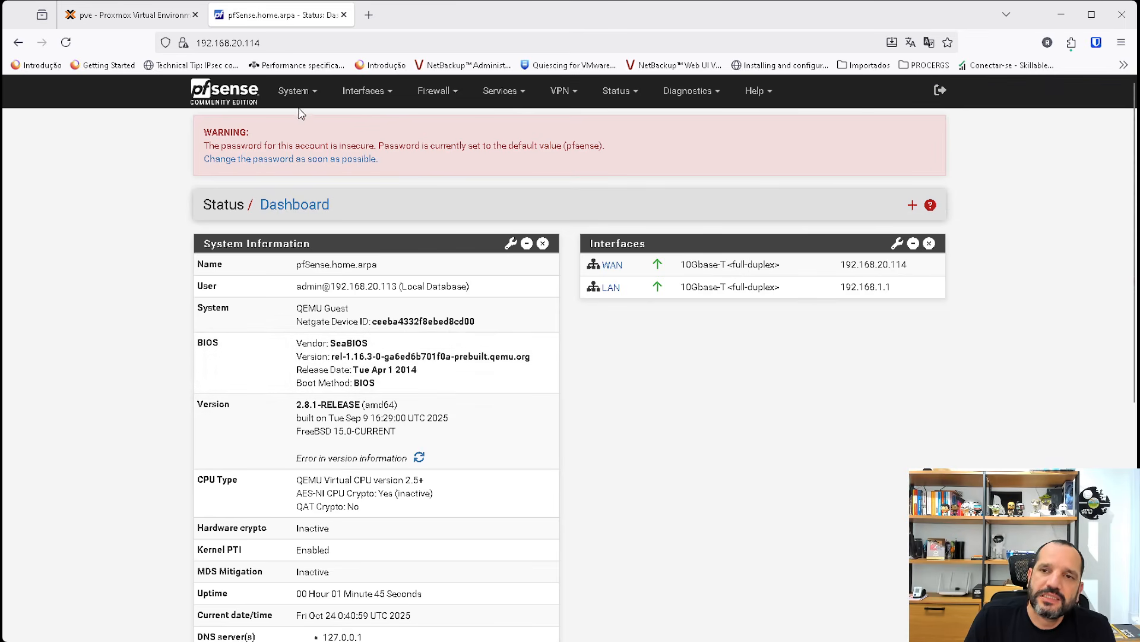
# Review the network port assignments of the WAN and LAN interfaces in pfSense.
pyautogui.click(314, 93)
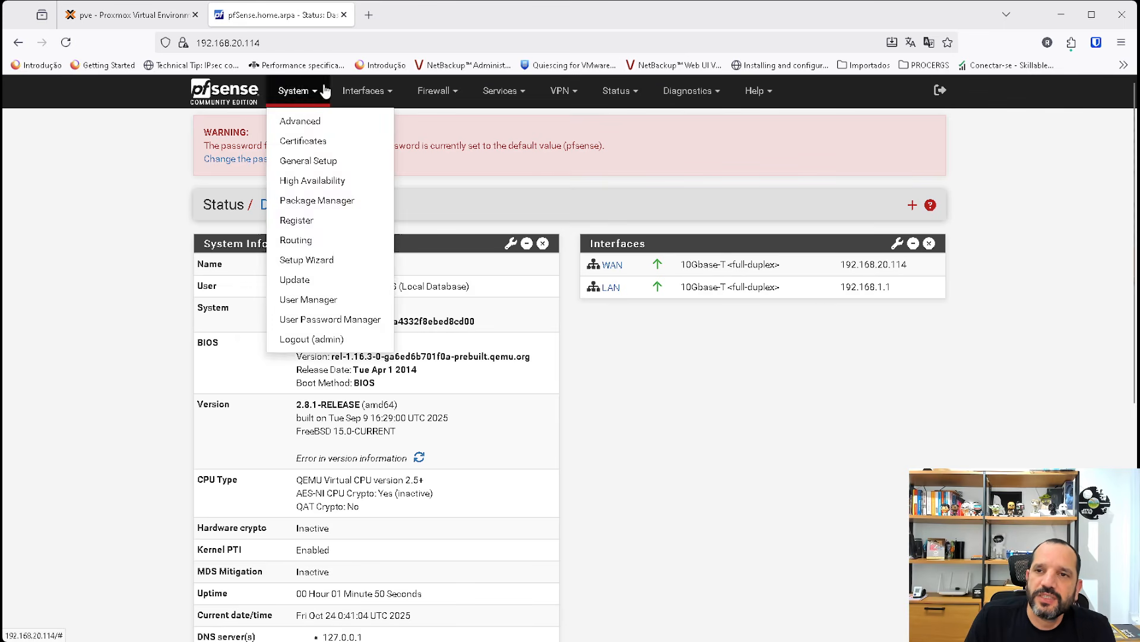
pyautogui.click(367, 93)
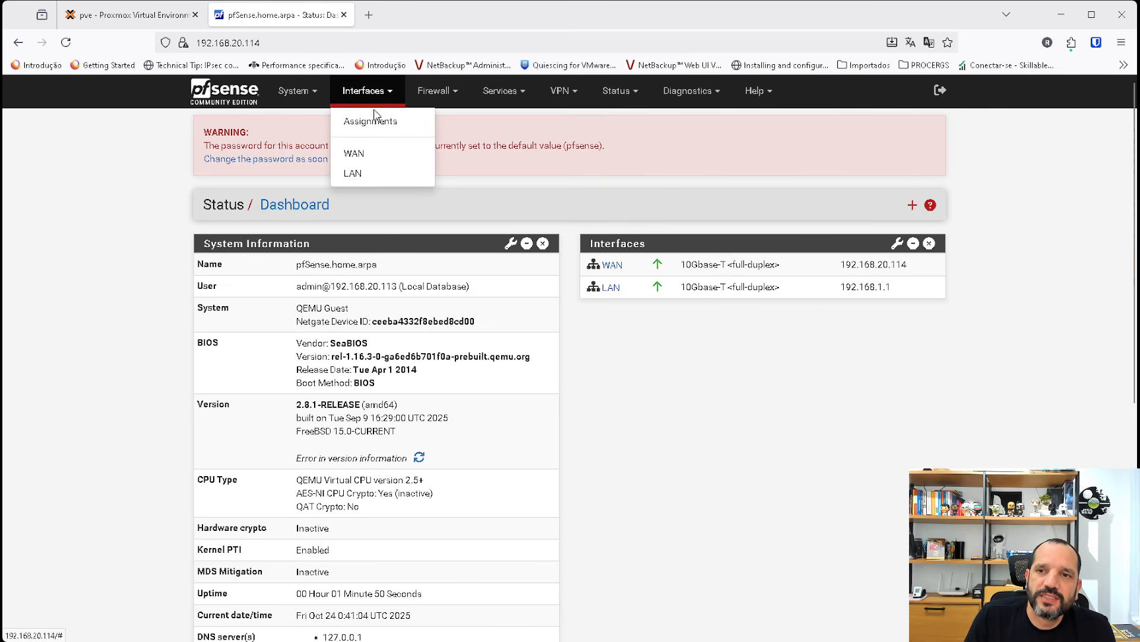
pyautogui.click(373, 120)
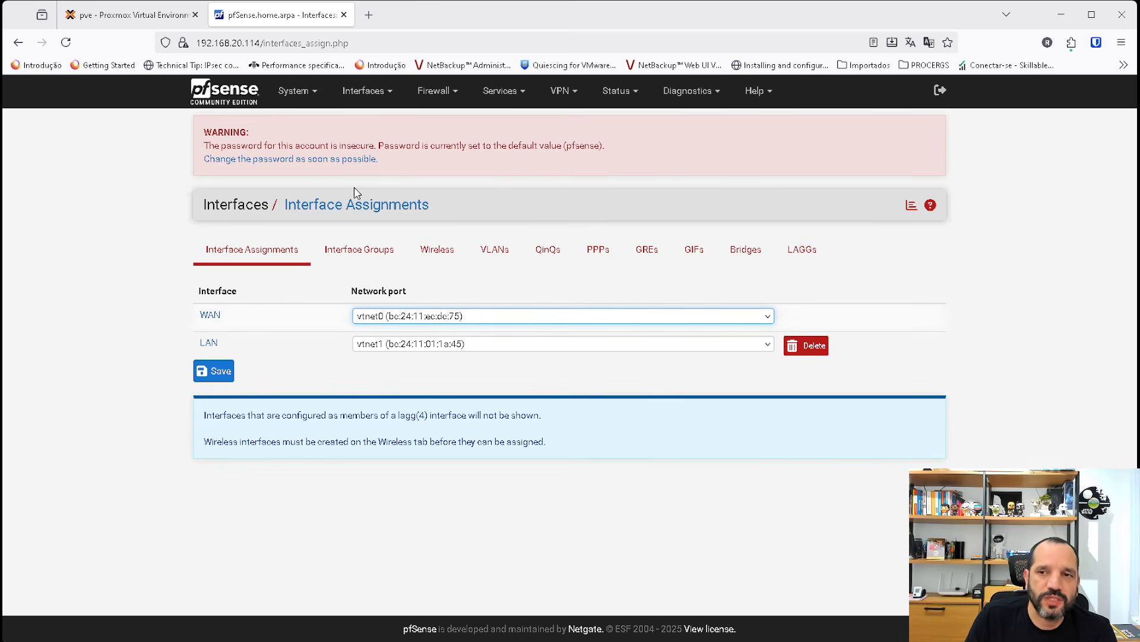
pyautogui.click(364, 92)
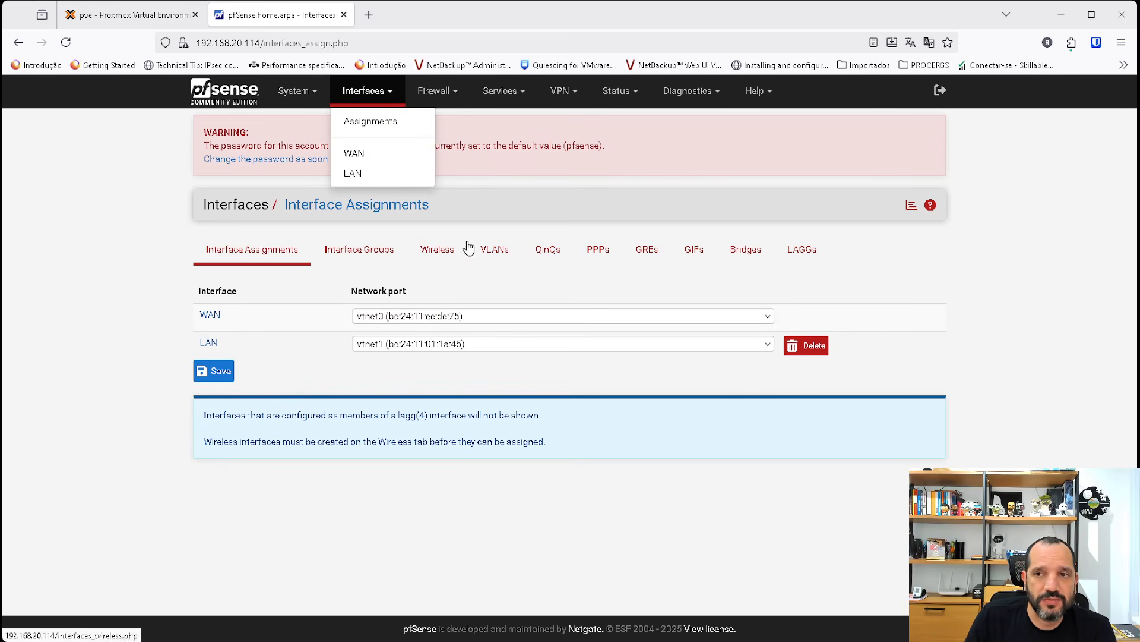
pyautogui.click(119, 273)
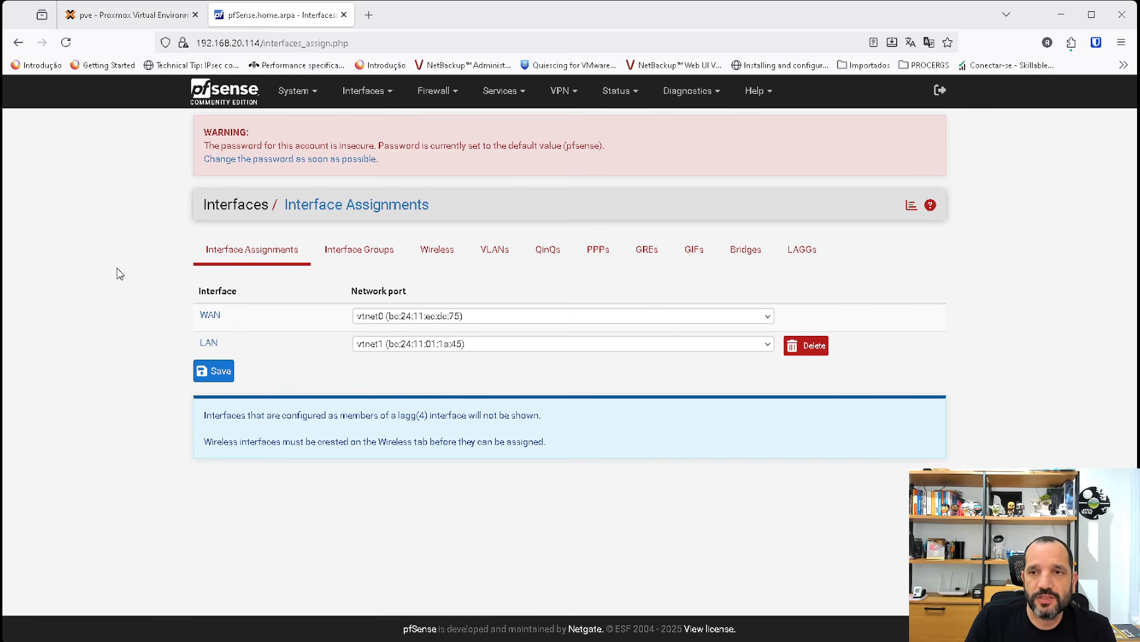
pyautogui.click(295, 92)
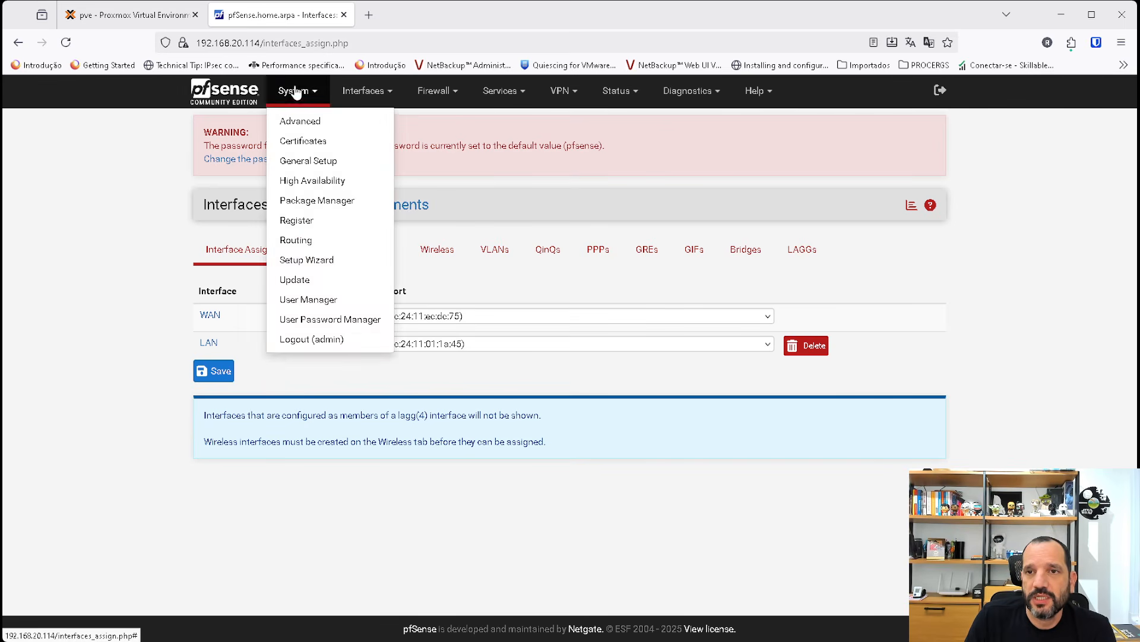
pyautogui.click(364, 93)
pyautogui.click(372, 101)
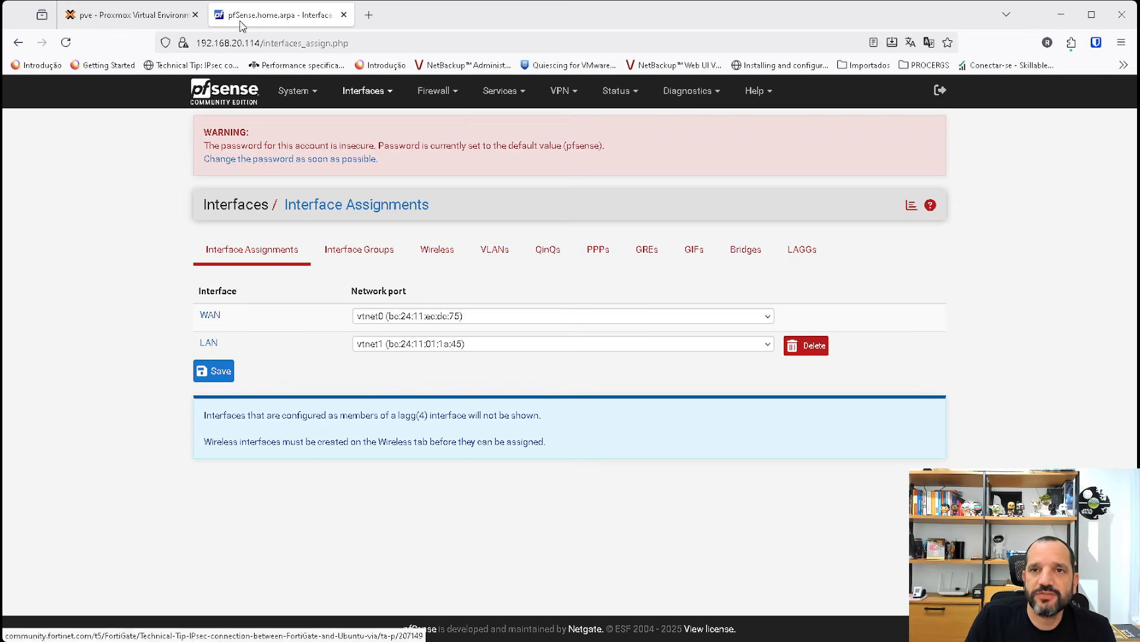
# Return to the linux VM's console in Proxmox, open a terminal, move its window lower on the desktop and widen it slightly.
pyautogui.click(128, 15)
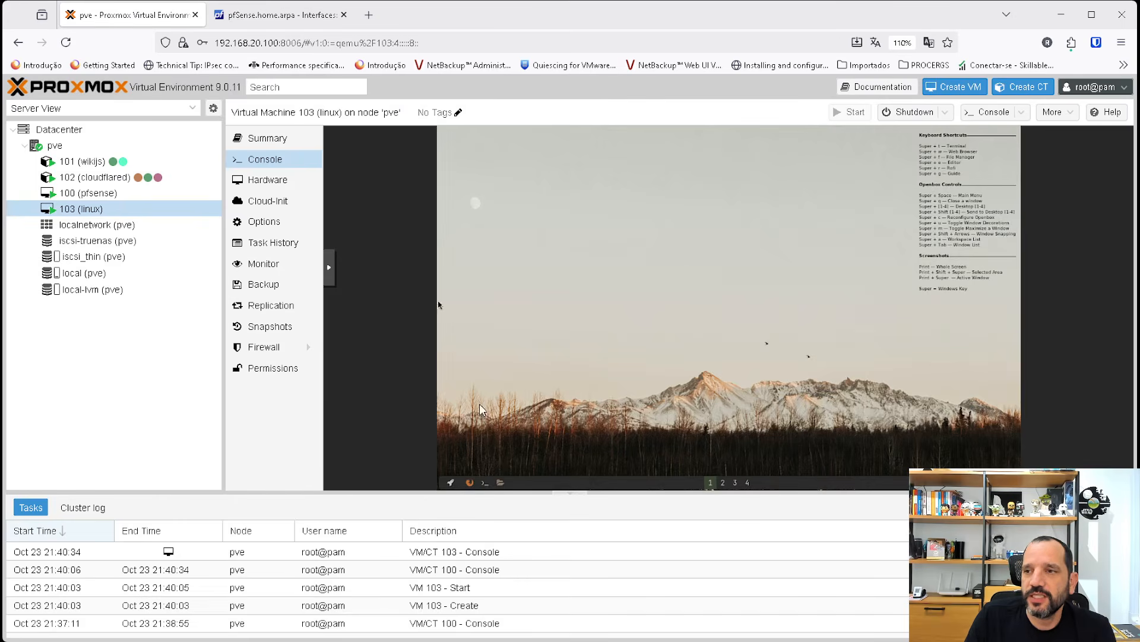
pyautogui.click(484, 483)
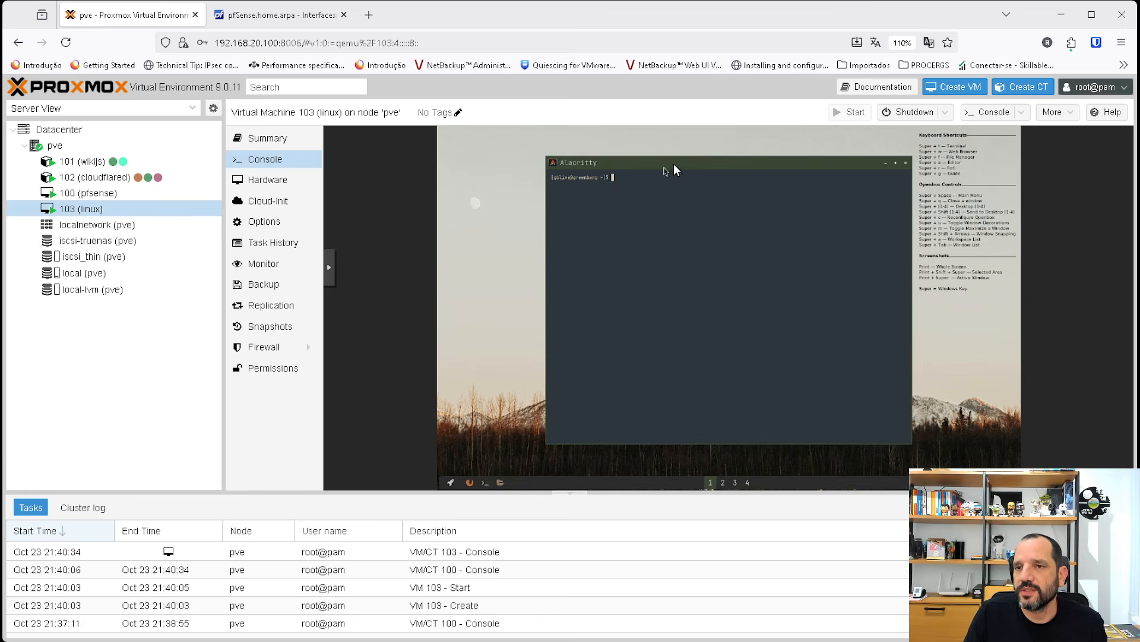
pyautogui.moveTo(675, 162); pyautogui.dragTo(647, 214)
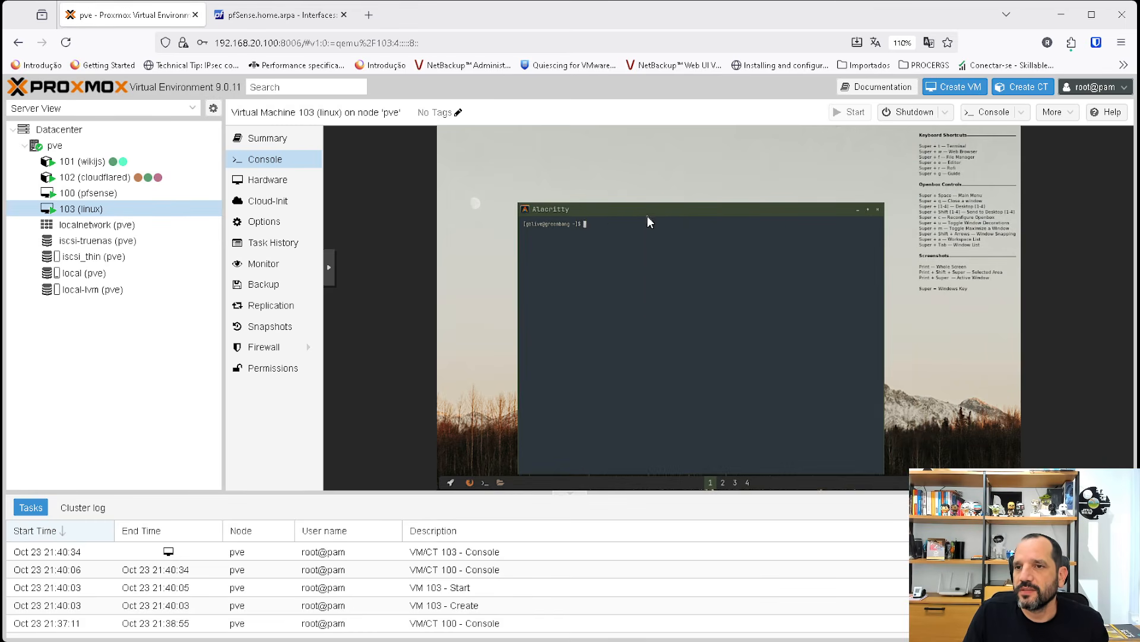
pyautogui.rightClick(648, 218)
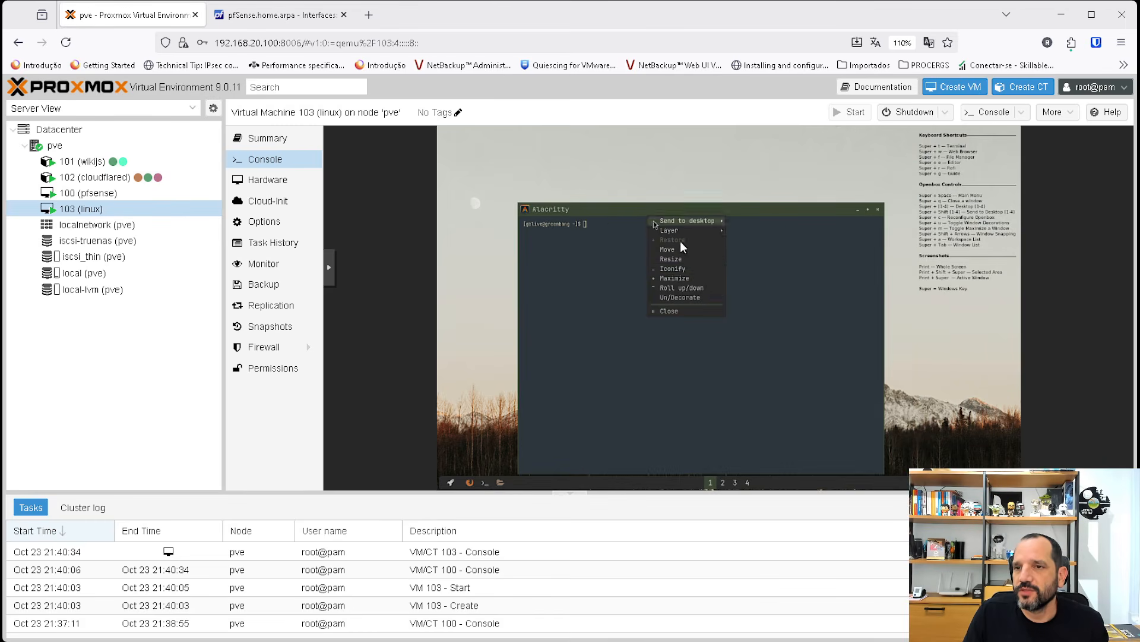
pyautogui.click(700, 267)
pyautogui.click(700, 280)
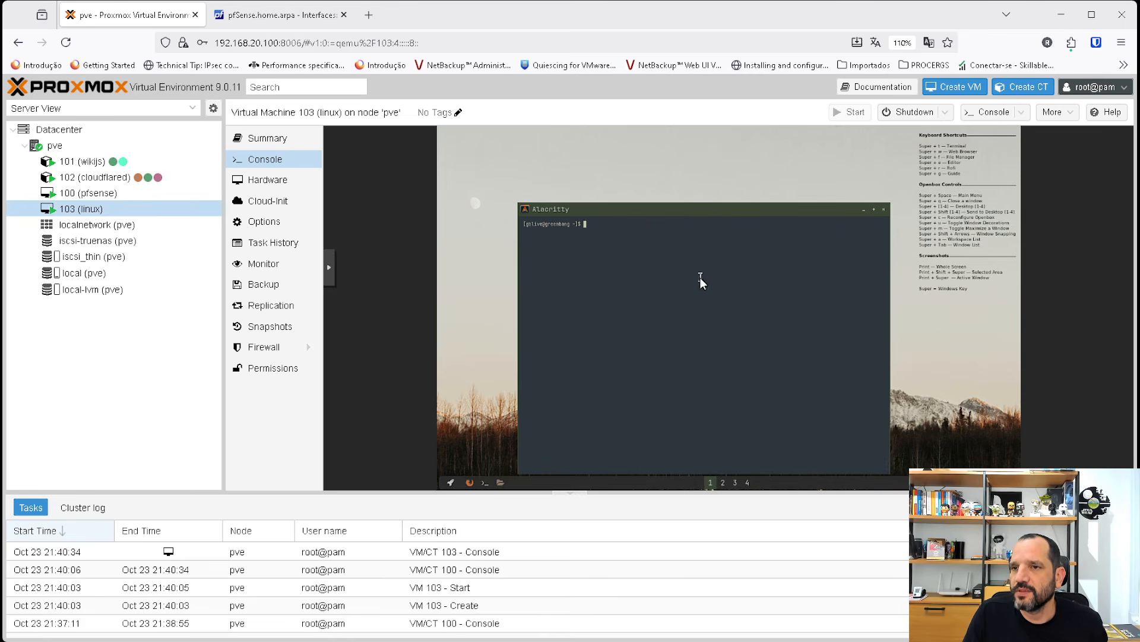
pyautogui.rightClick(663, 209)
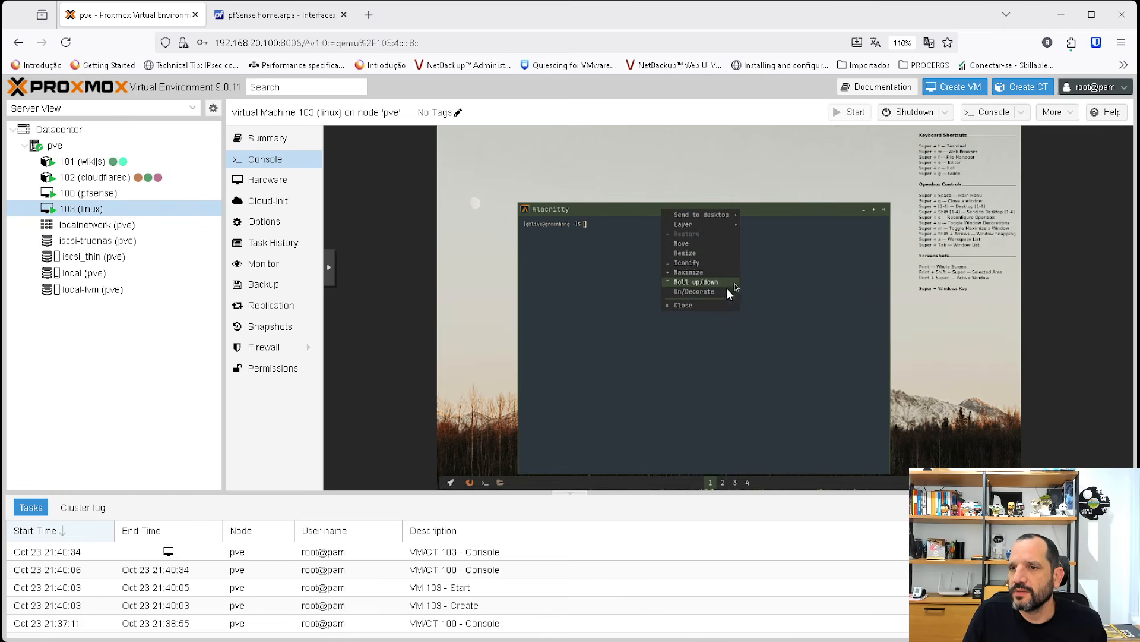
pyautogui.moveTo(722, 232)
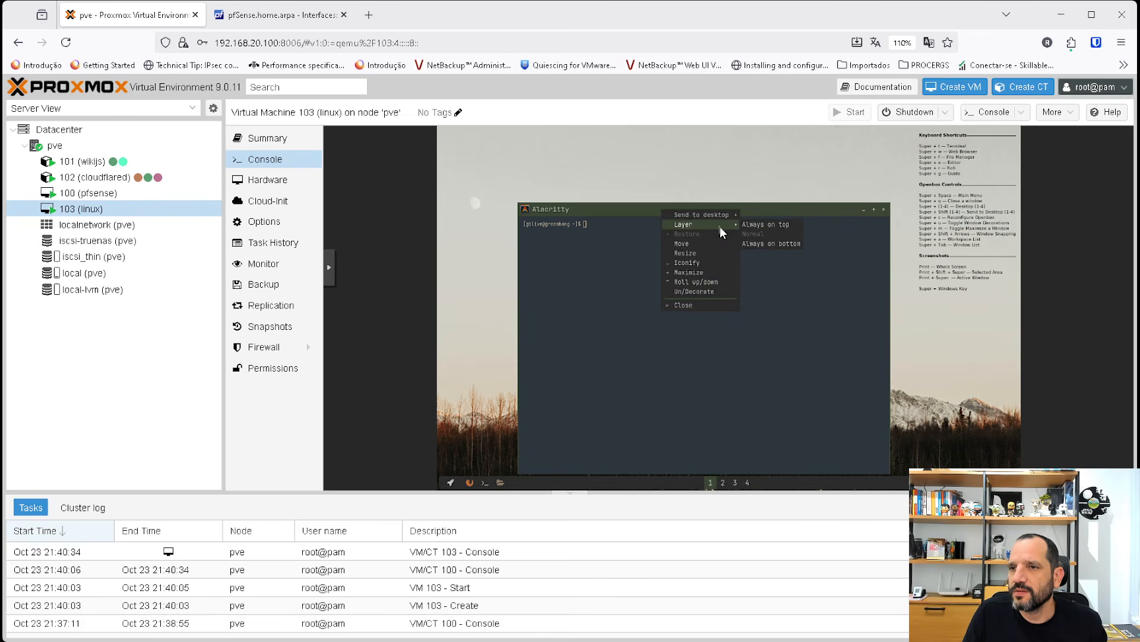
pyautogui.click(798, 326)
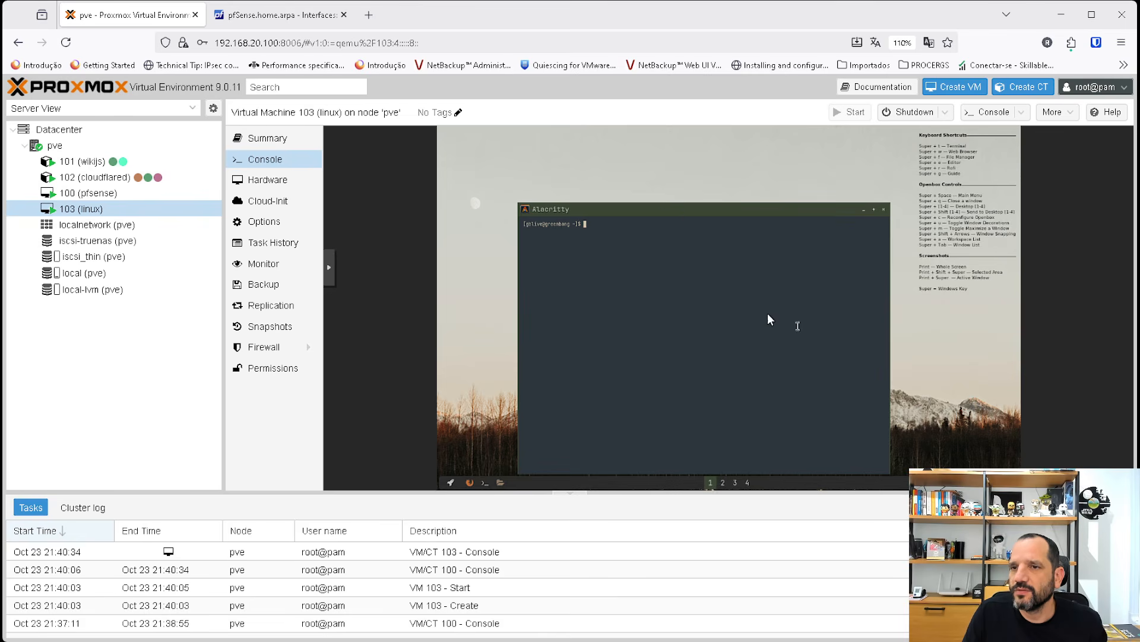
# Run ip a in the linux VM's terminal and check the IPv4 address assigned to its network interface.
pyautogui.write('i')
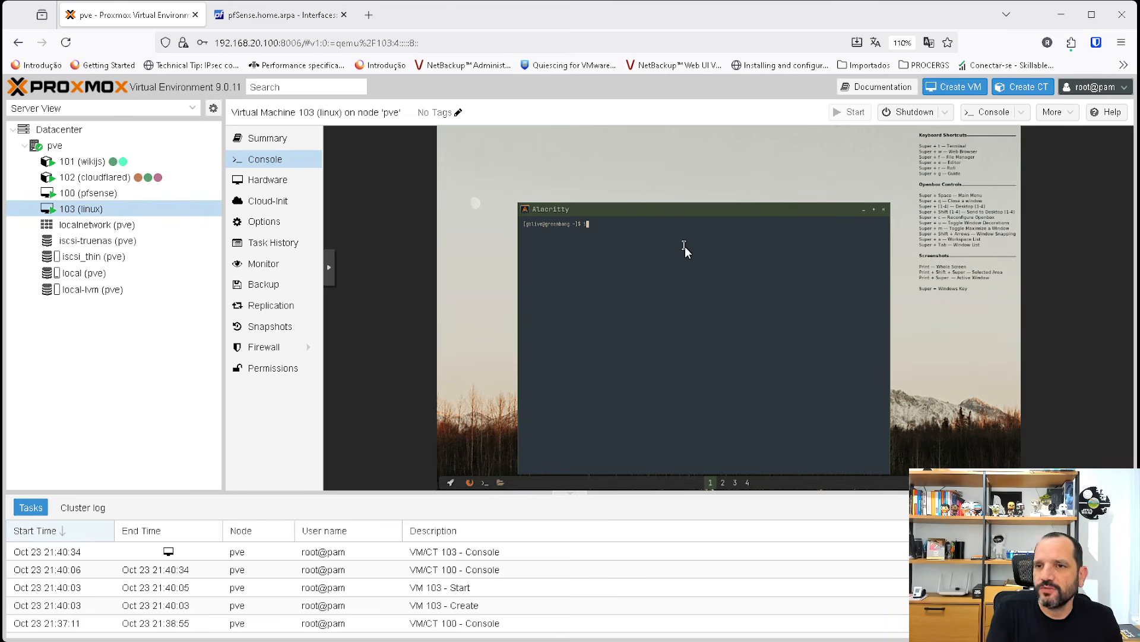
pyautogui.write('p')
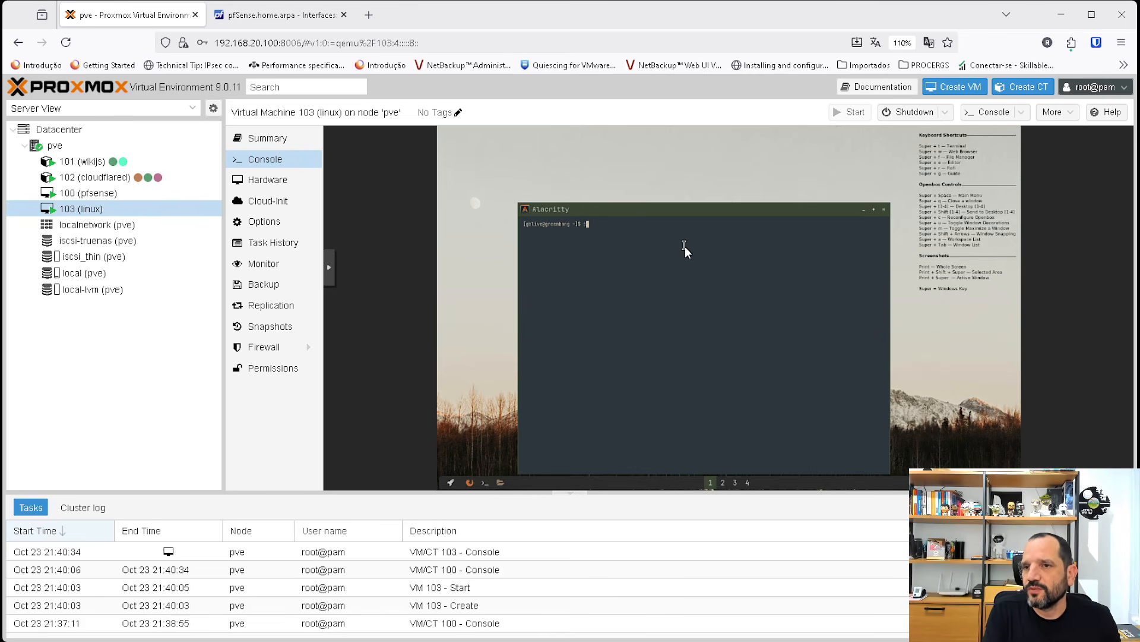
pyautogui.press('BackSpace')
pyautogui.press('BackSpace')
pyautogui.press('BackSpace')
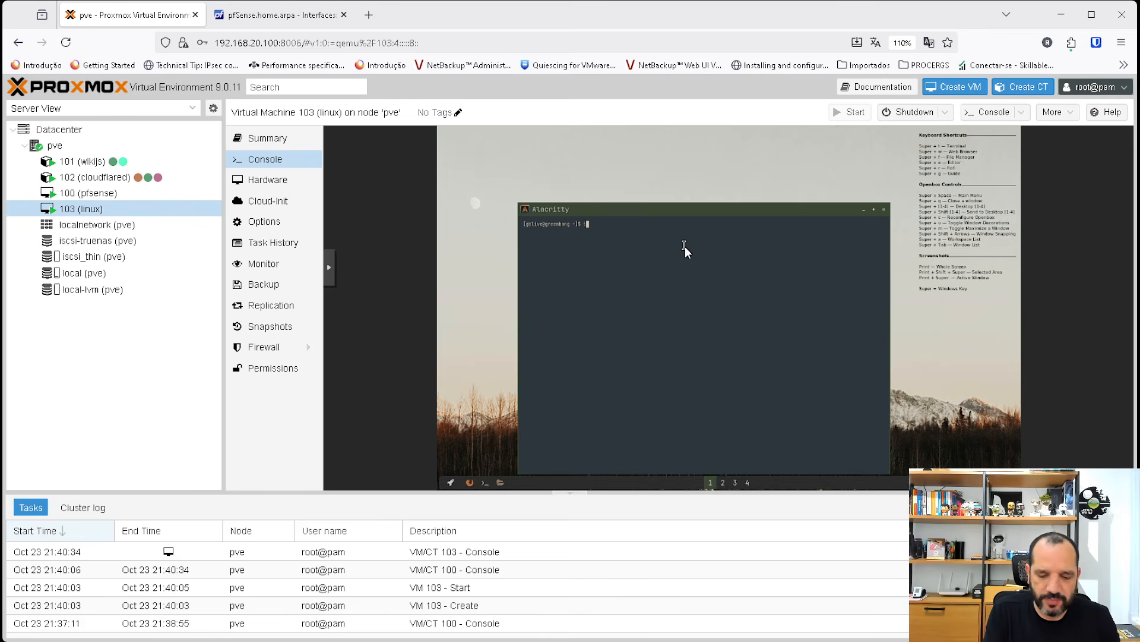
pyautogui.write('p a')
pyautogui.press('Return')
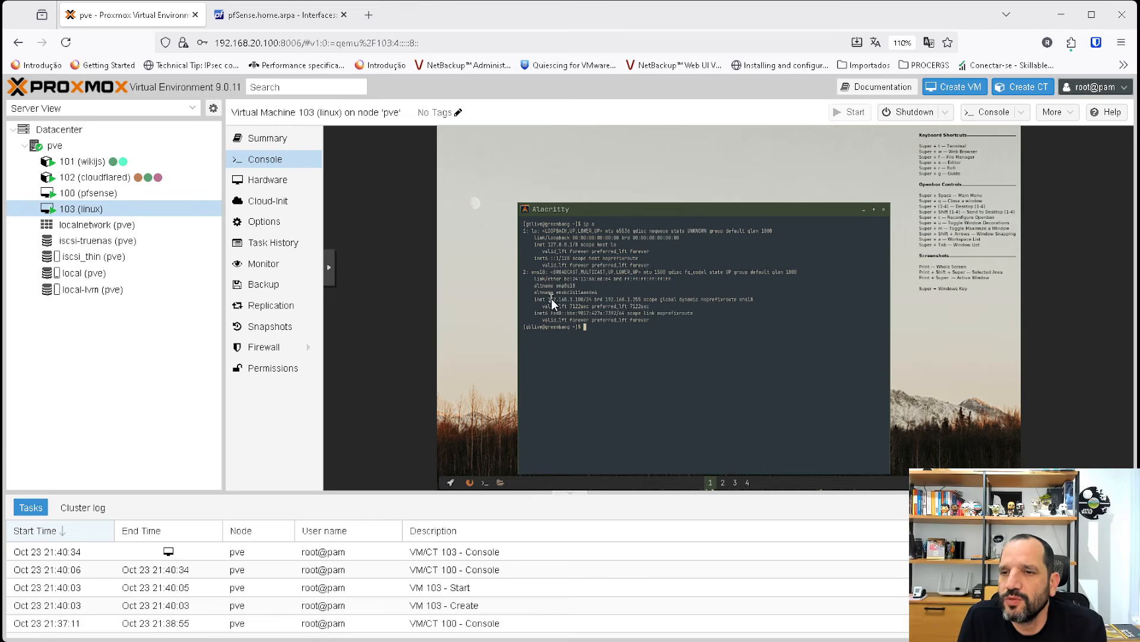
pyautogui.moveTo(551, 300); pyautogui.dragTo(584, 304)
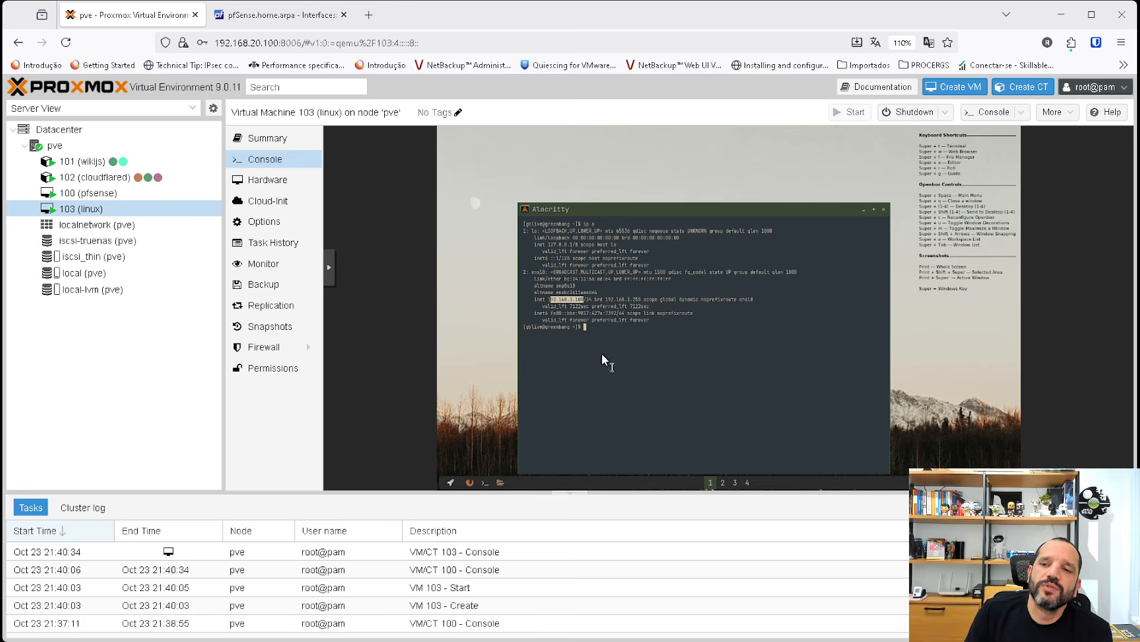
# Run ip route in the linux VM's terminal and check the default gateway.
pyautogui.click(605, 330)
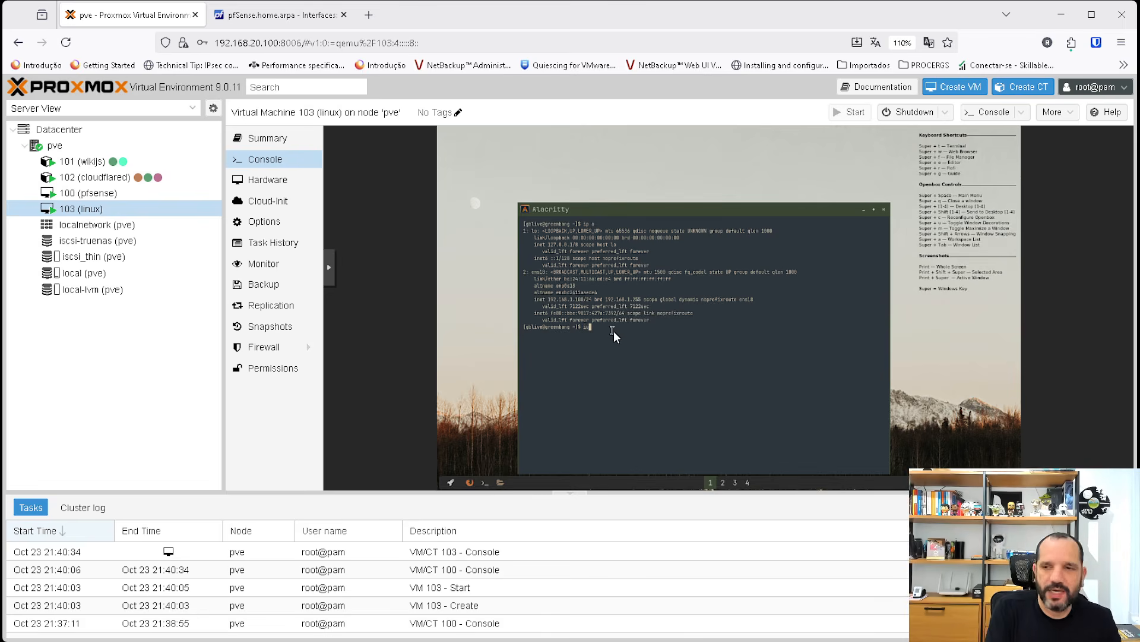
pyautogui.write('ip ro')
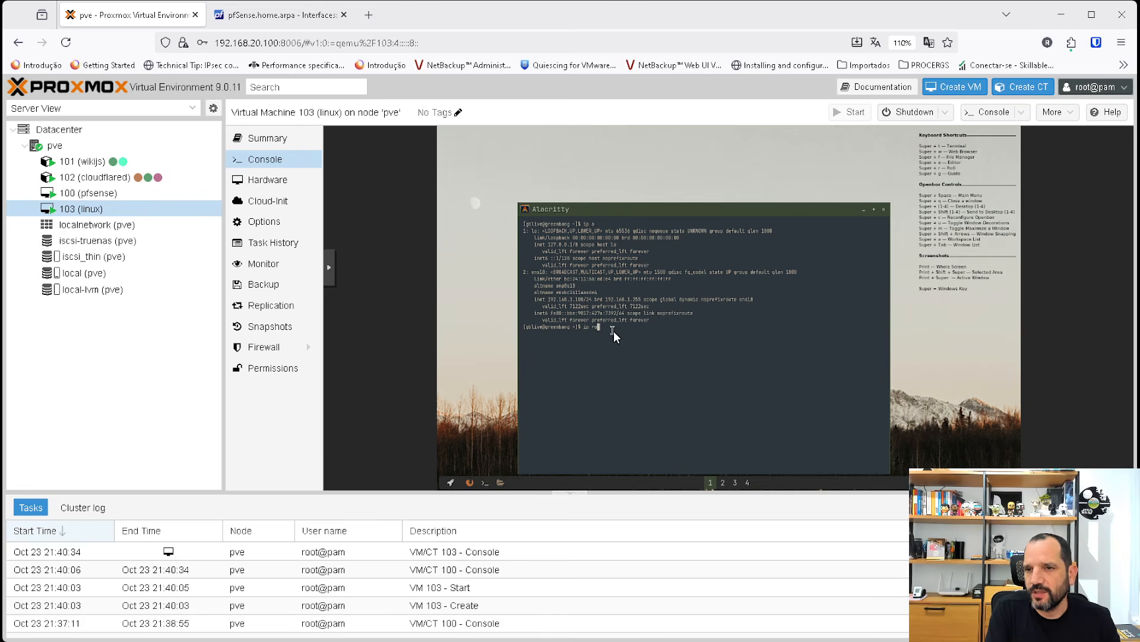
pyautogui.write('ute')
pyautogui.press('Return')
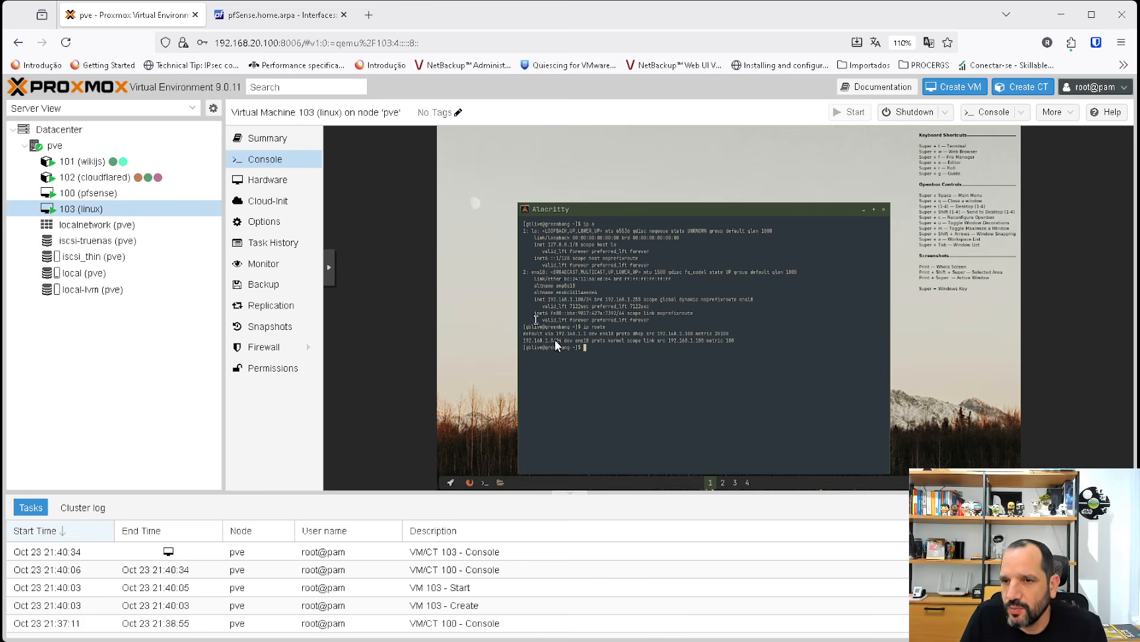
pyautogui.moveTo(558, 334); pyautogui.dragTo(587, 334)
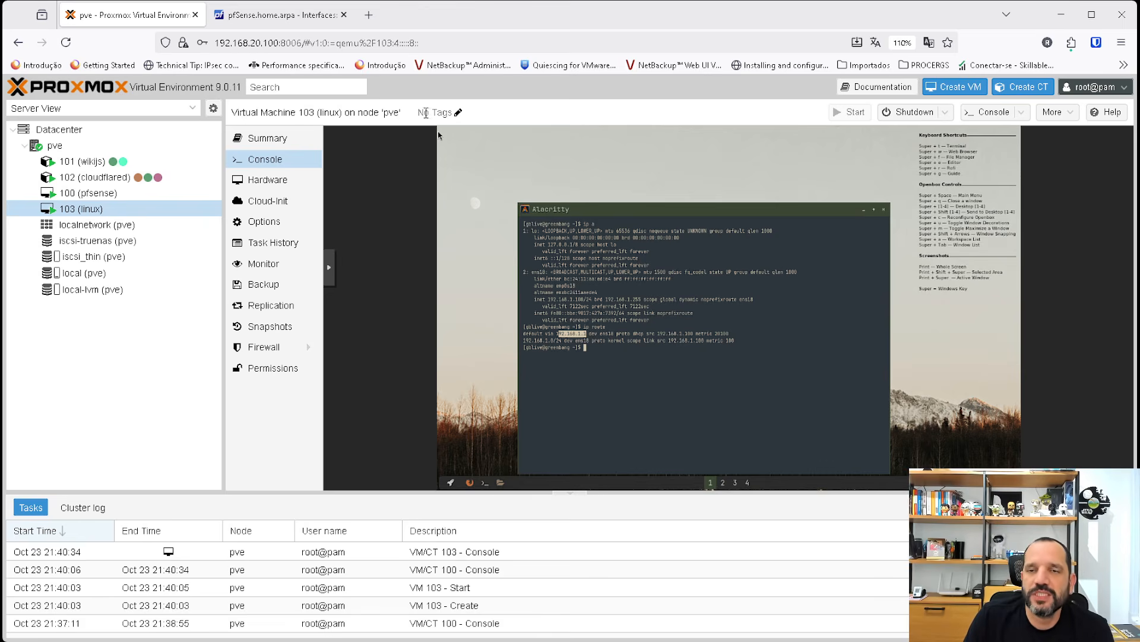
# Switch back to pfSense and examine the linux client's entry in the DHCP leases status.
pyautogui.click(297, 19)
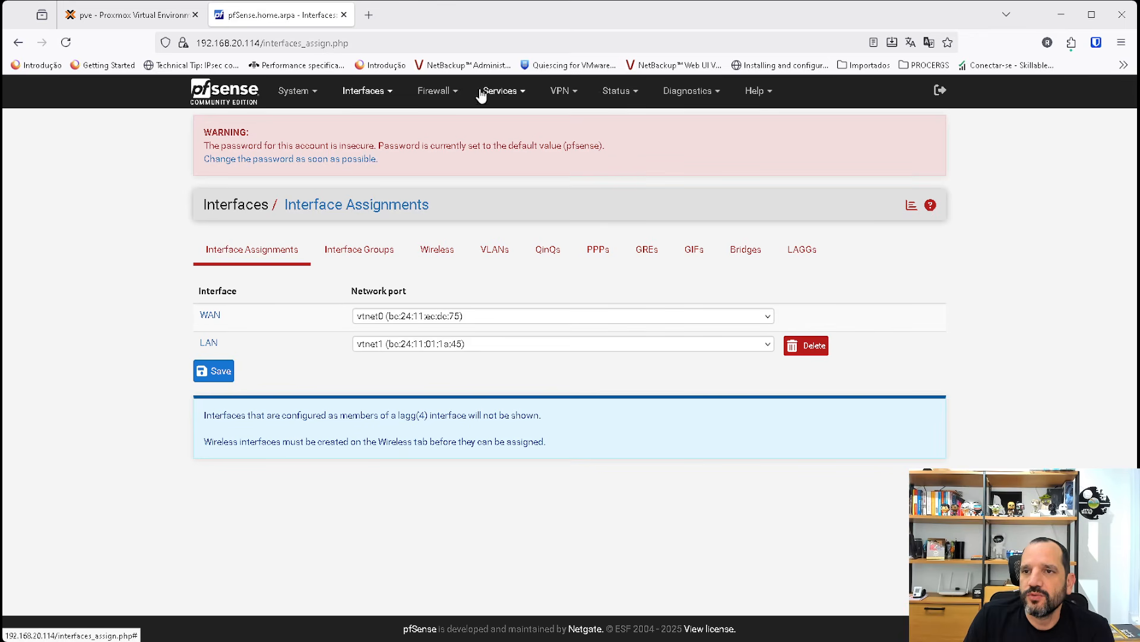
pyautogui.click(617, 93)
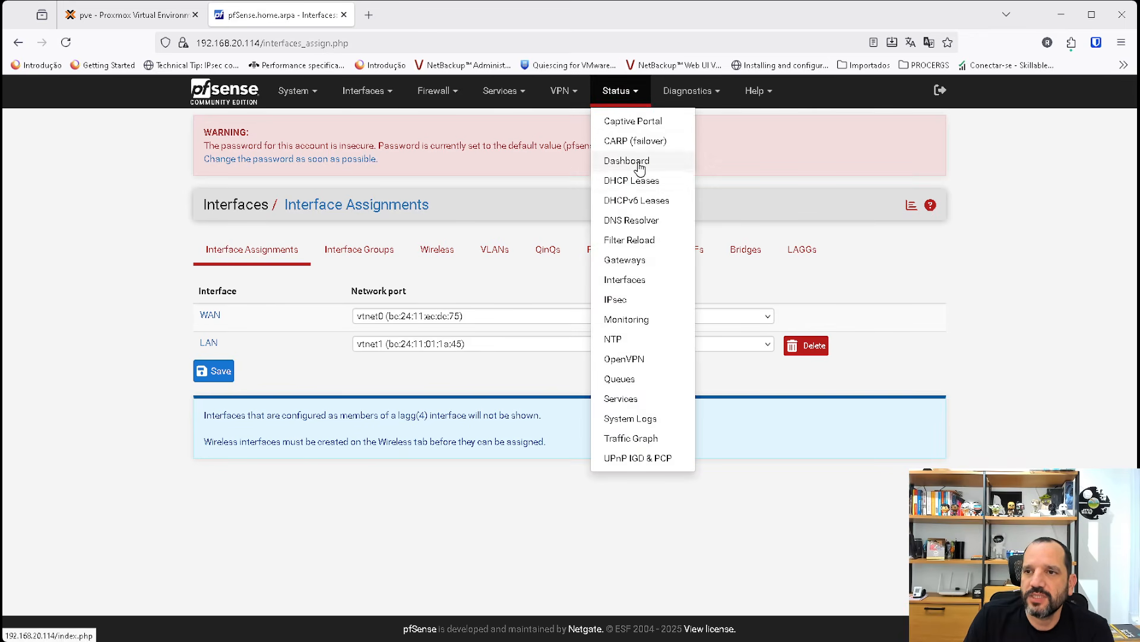
pyautogui.click(633, 181)
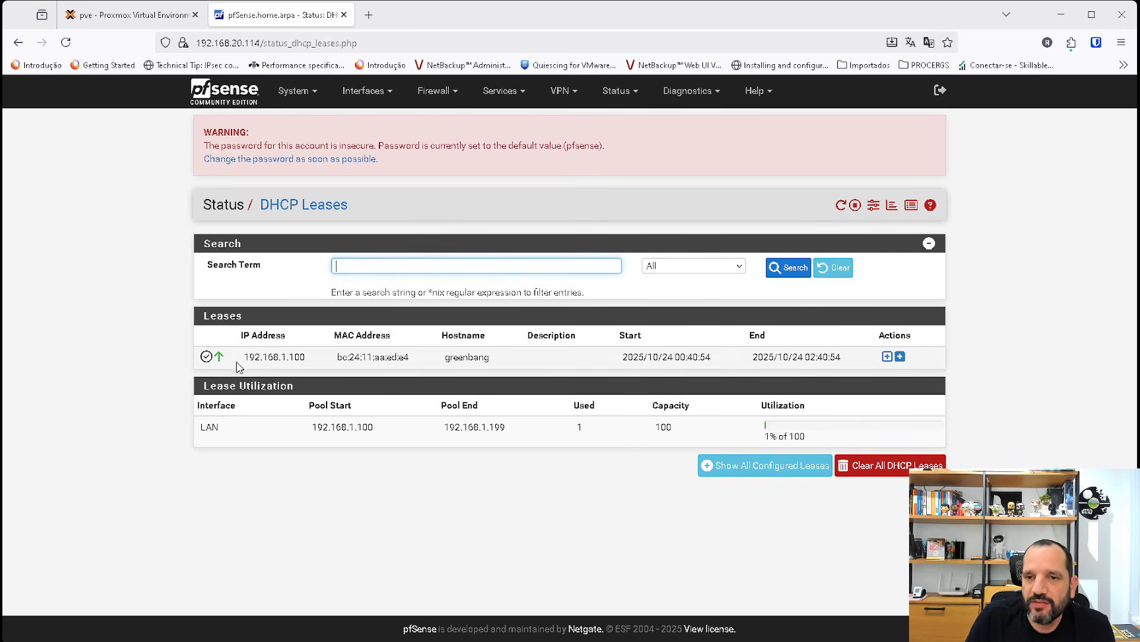
pyautogui.moveTo(239, 357); pyautogui.dragTo(836, 359)
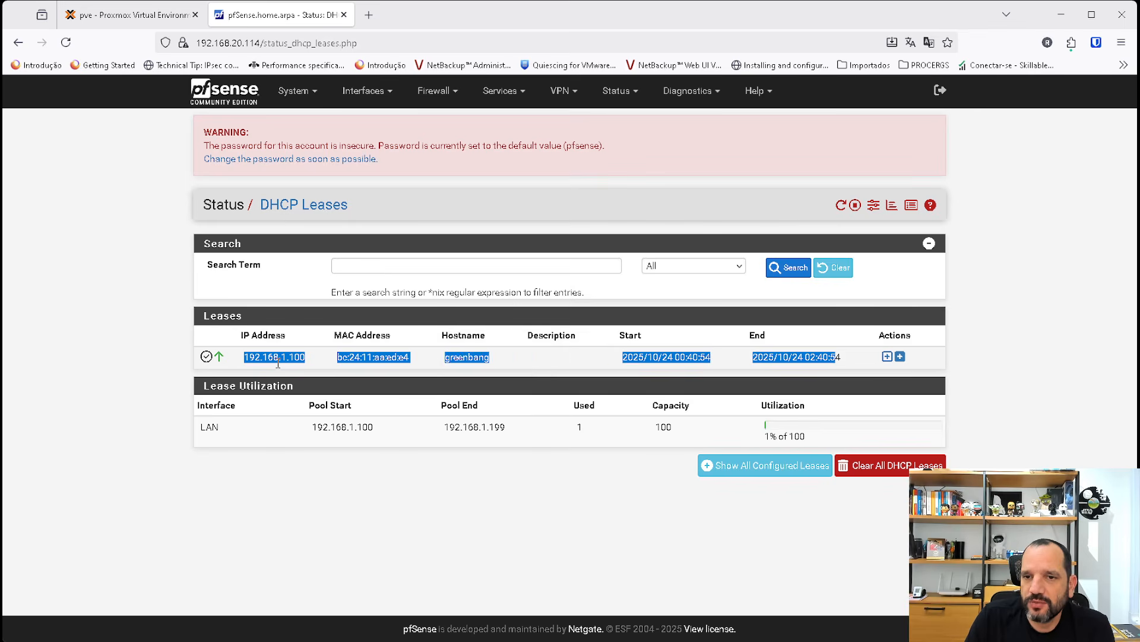
pyautogui.click(421, 360)
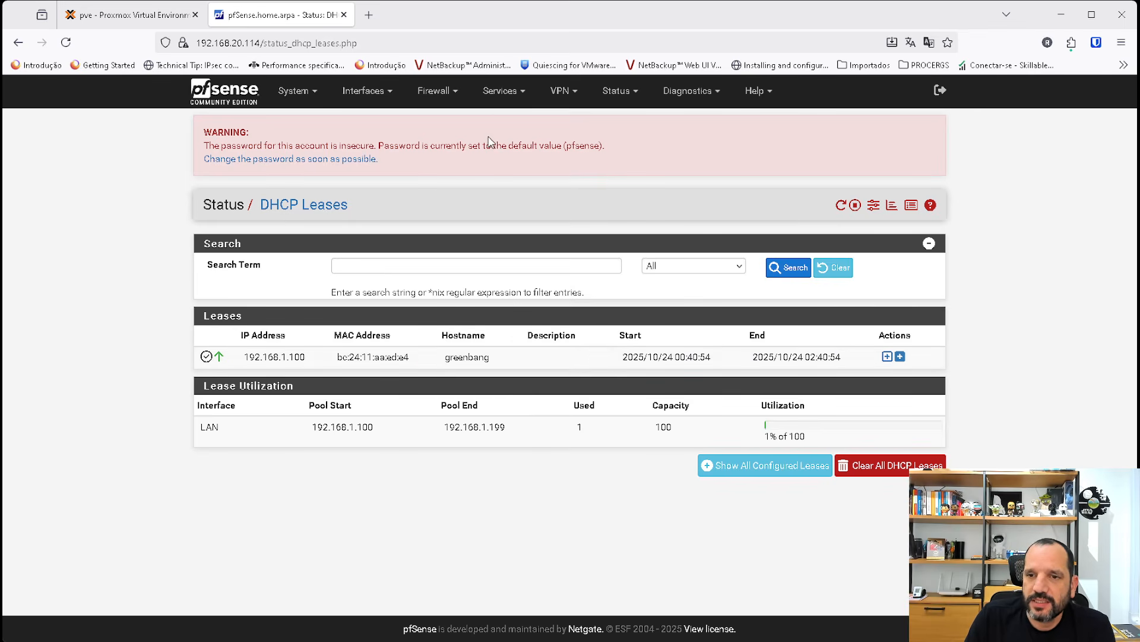
# Enable DNS registration in the DHCP server's general settings and save the configuration.
pyautogui.click(509, 92)
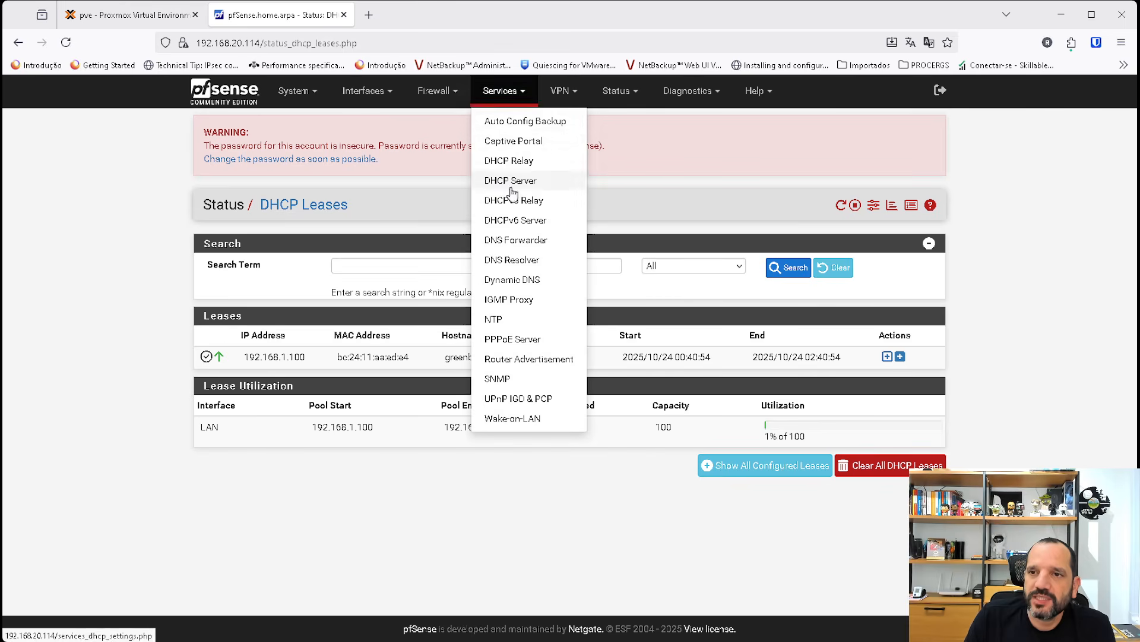
pyautogui.click(501, 186)
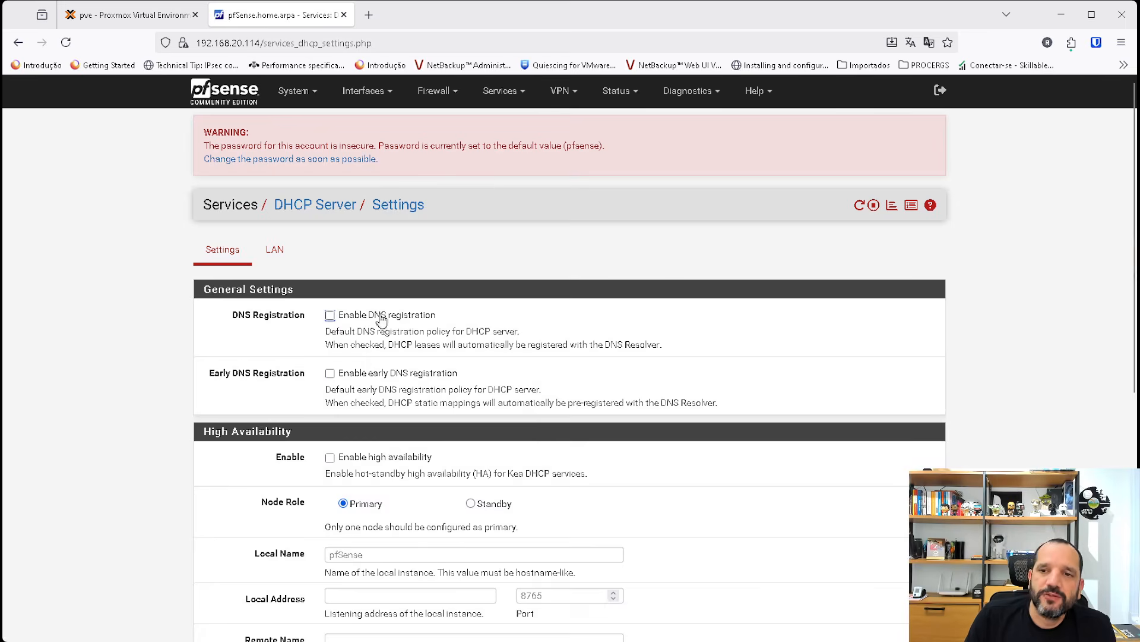
pyautogui.scroll(-1, 468, 337)
pyautogui.scroll(-1, 469, 337)
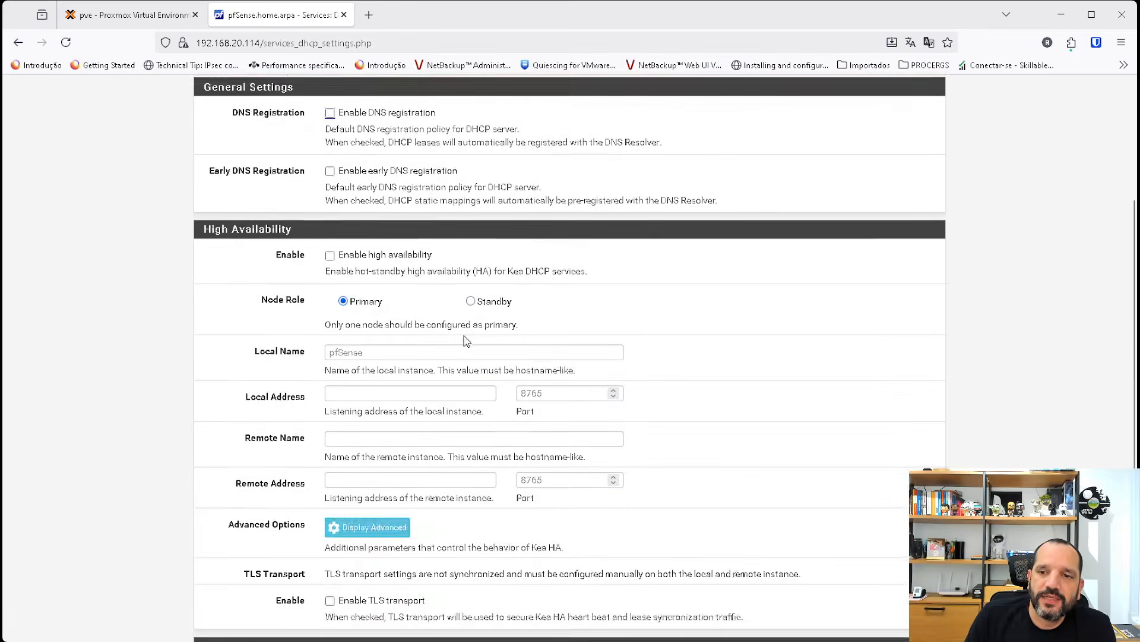
pyautogui.scroll(2, 466, 335)
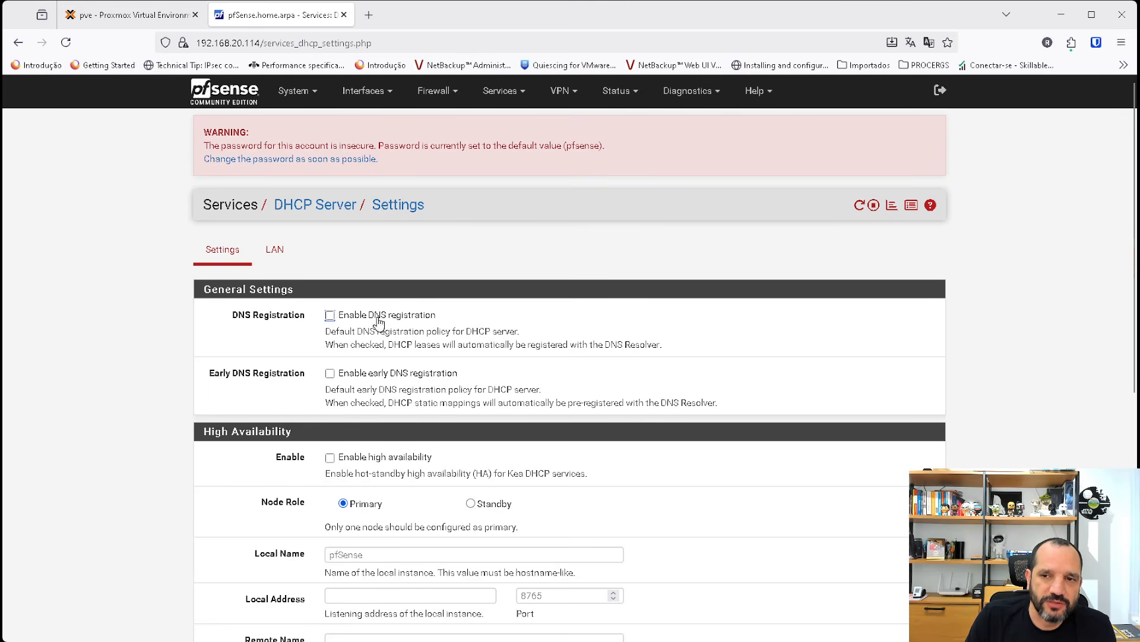
pyautogui.click(330, 316)
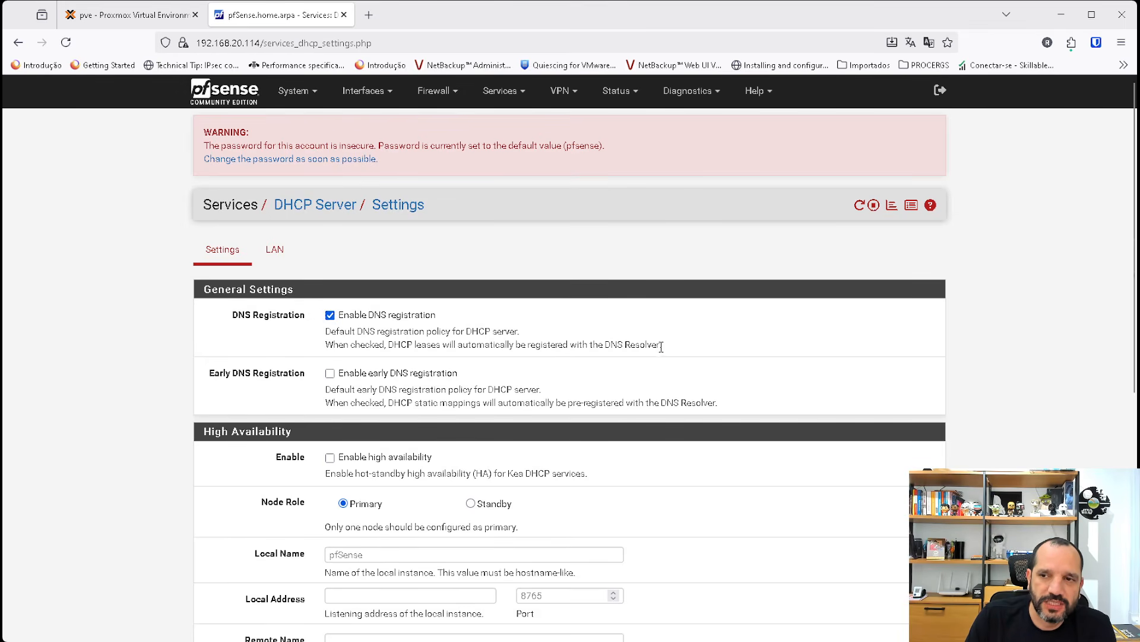
pyautogui.moveTo(661, 345); pyautogui.dragTo(576, 348)
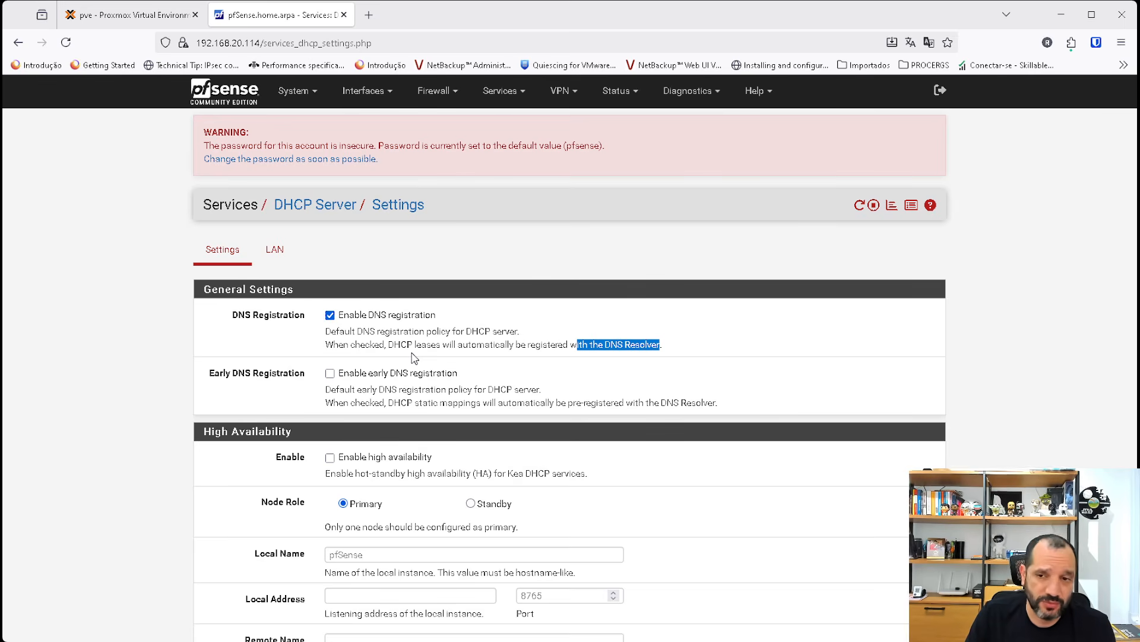
pyautogui.click(632, 268)
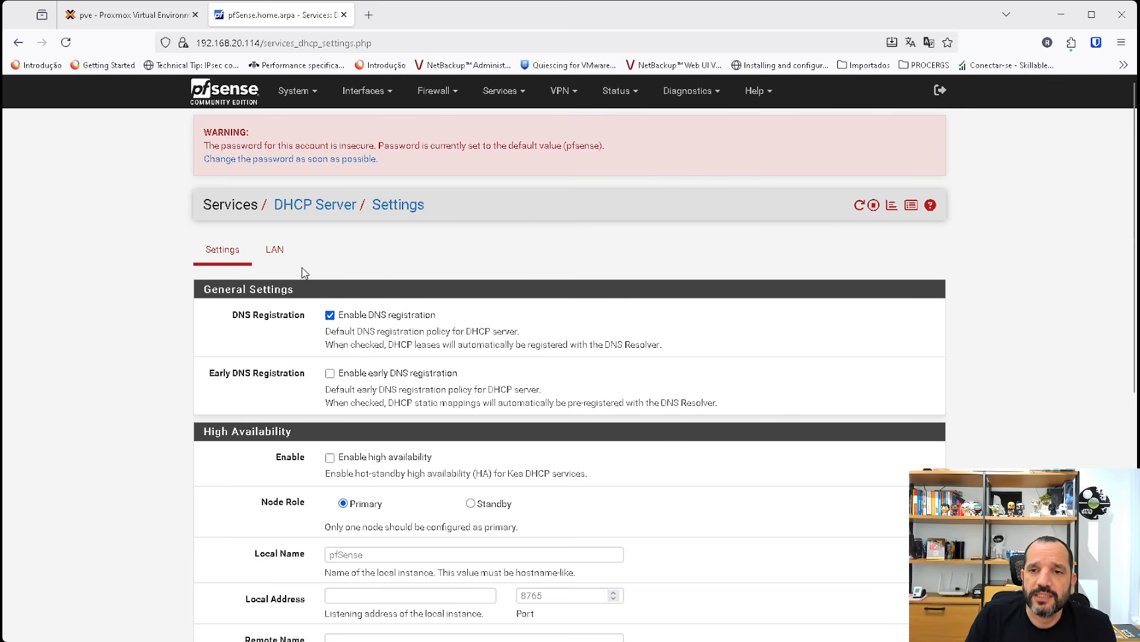
pyautogui.scroll(-7, 452, 324)
pyautogui.scroll(2, 460, 318)
pyautogui.scroll(-2, 459, 318)
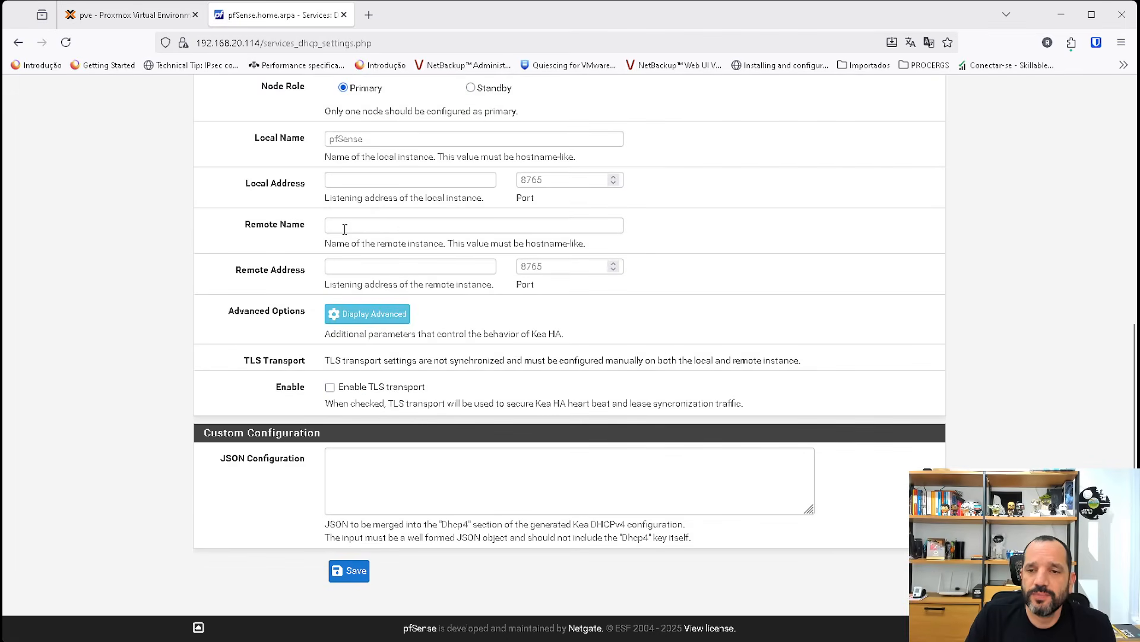
pyautogui.click(349, 571)
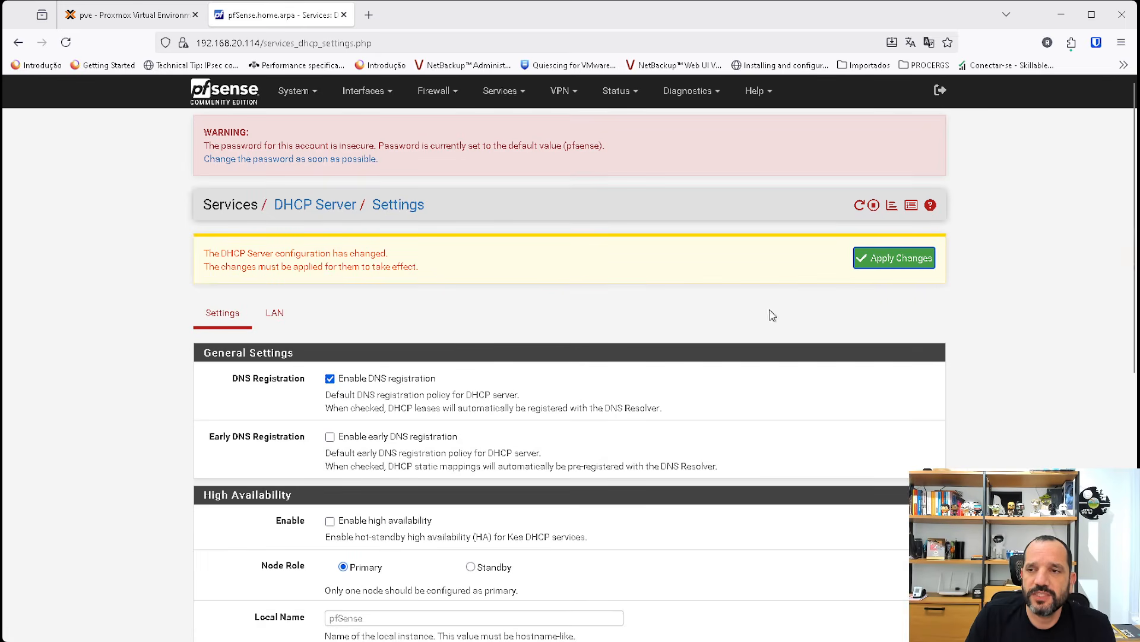
# Set the start of the LAN interface's primary DHCP address pool to 192.168.1.11.
pyautogui.click(275, 314)
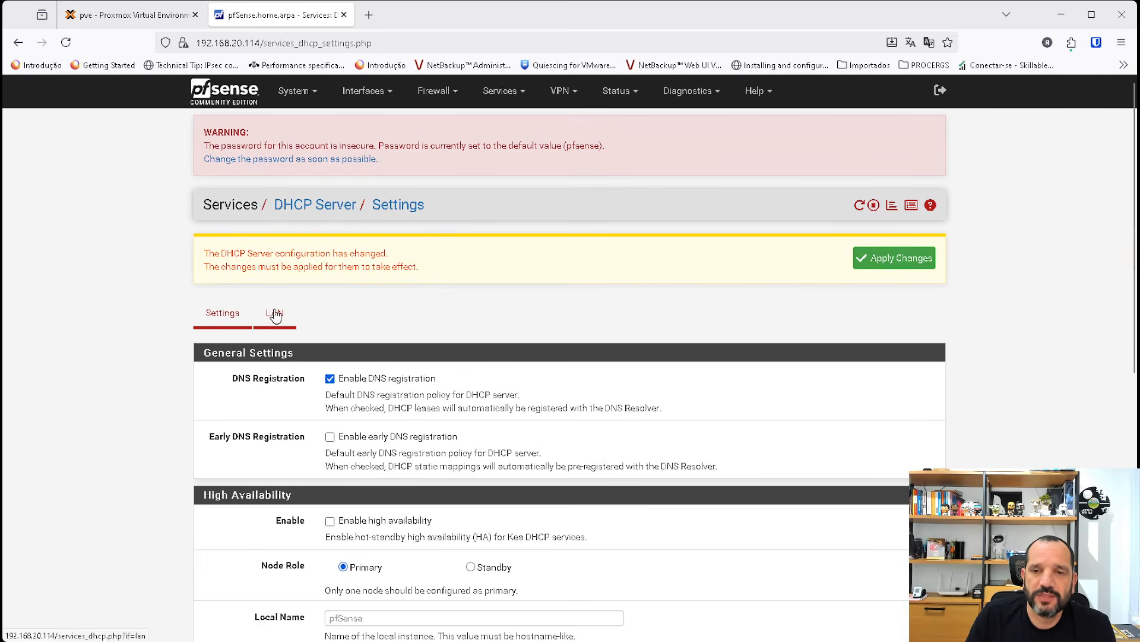
pyautogui.scroll(-2, 480, 313)
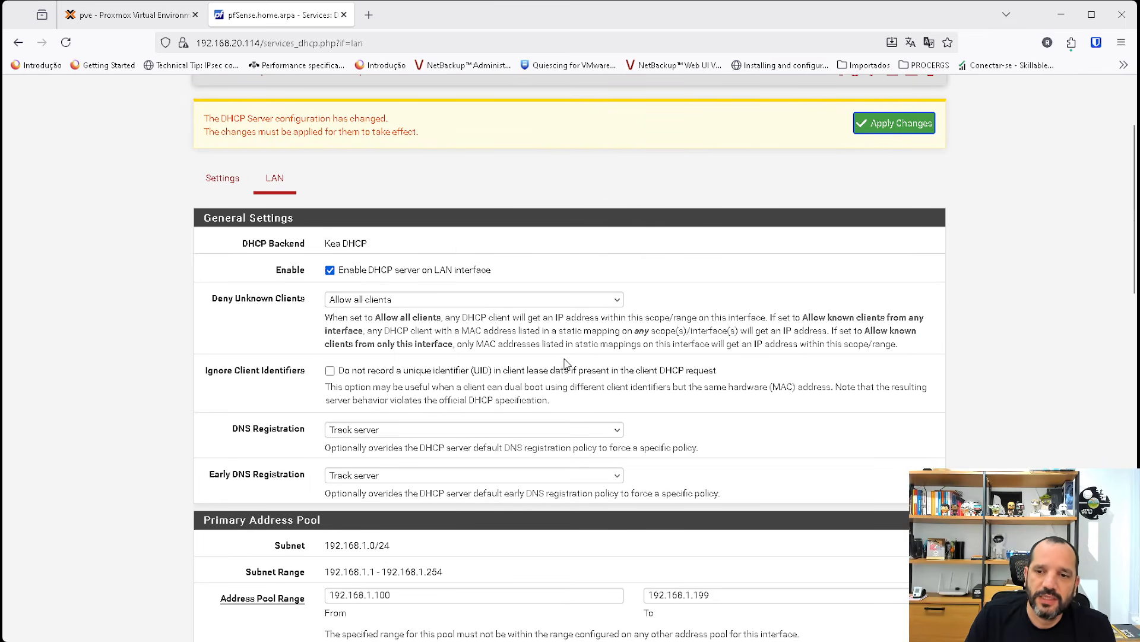
pyautogui.scroll(-2, 564, 363)
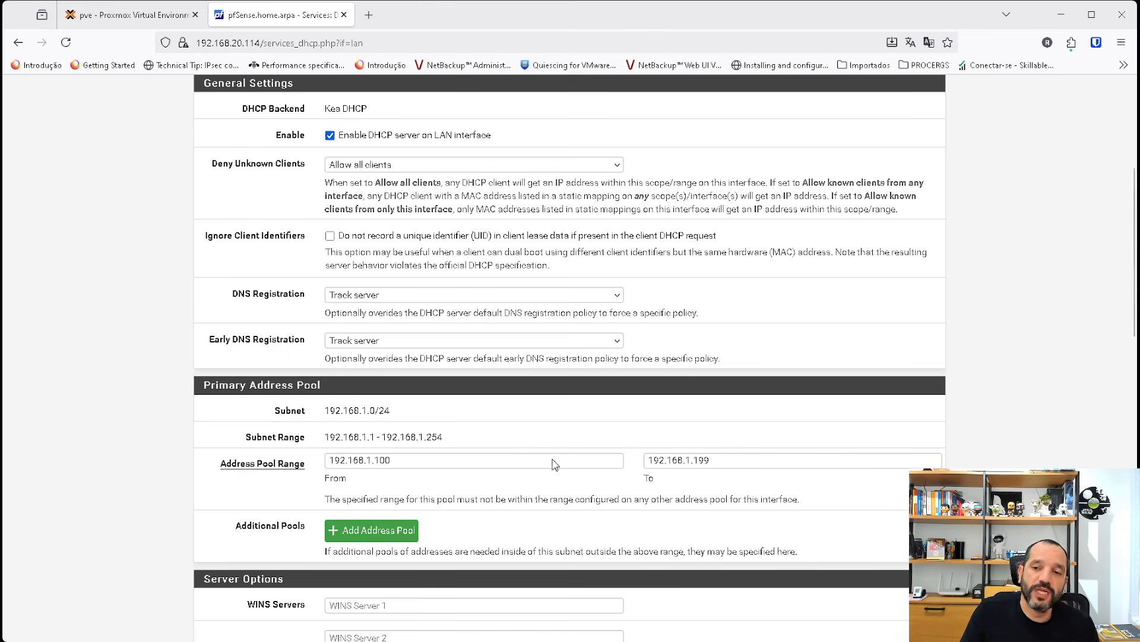
pyautogui.click(377, 460)
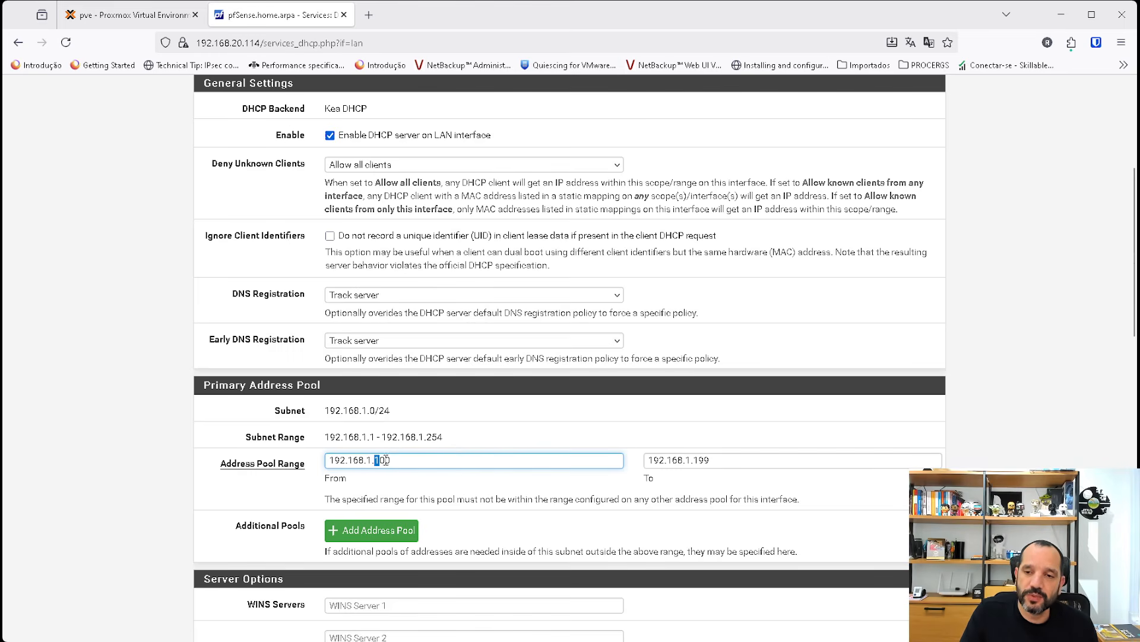
pyautogui.doubleClick(377, 460)
pyautogui.write('11')
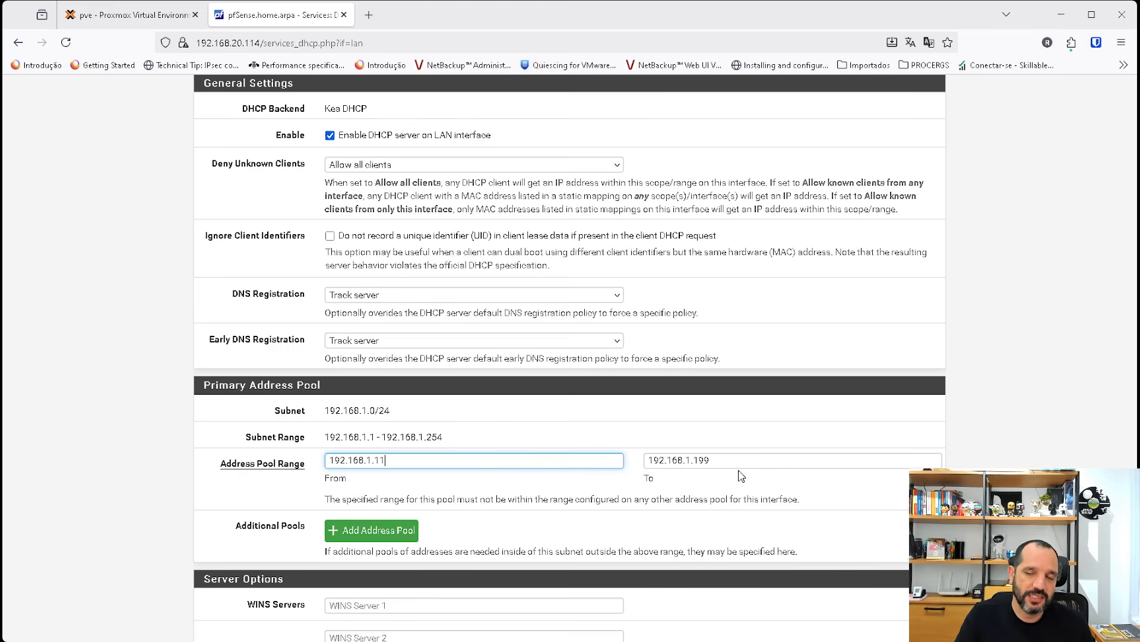
# Review the LAN DHCP server's DNS server and gateway options.
pyautogui.scroll(-2, 494, 451)
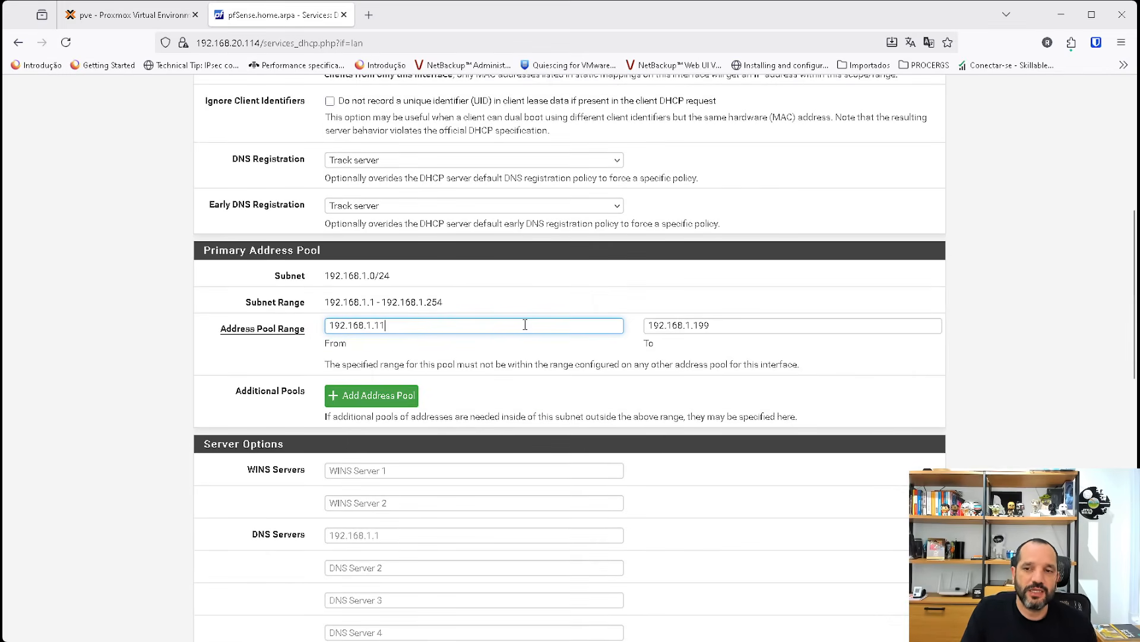
pyautogui.scroll(-3, 500, 328)
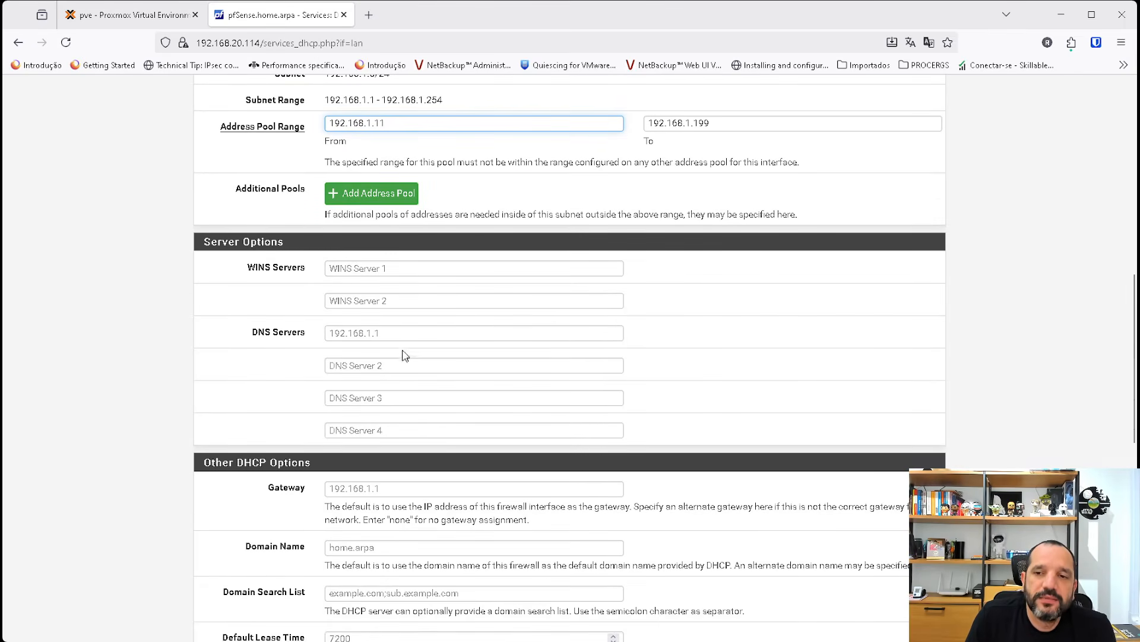
pyautogui.click(373, 333)
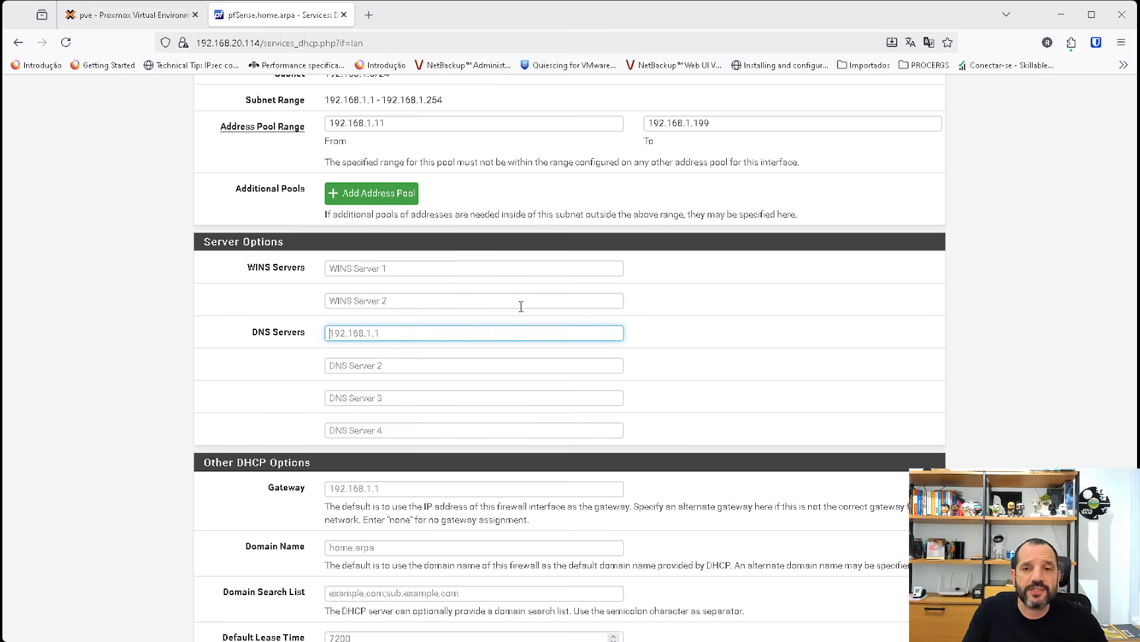
pyautogui.click(402, 366)
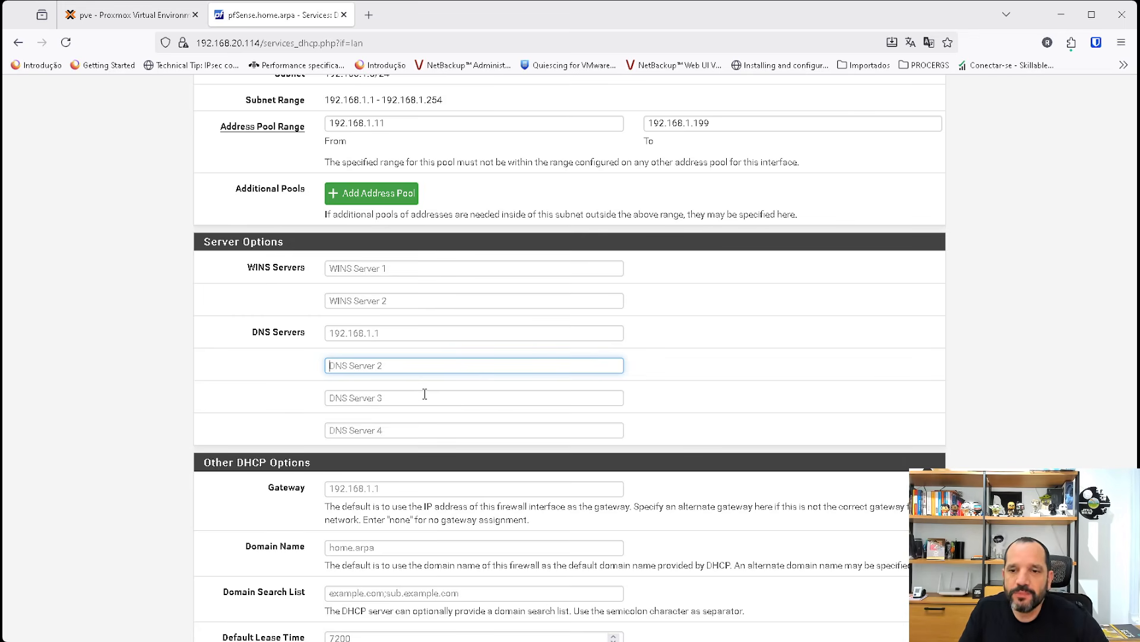
pyautogui.scroll(-1, 380, 475)
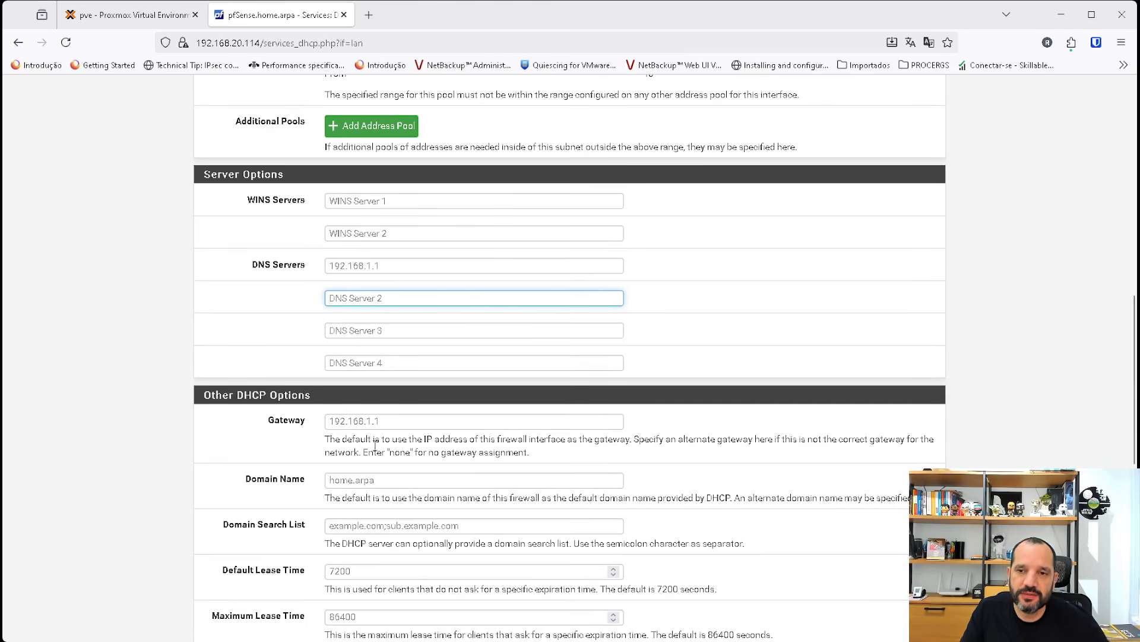
pyautogui.click(381, 266)
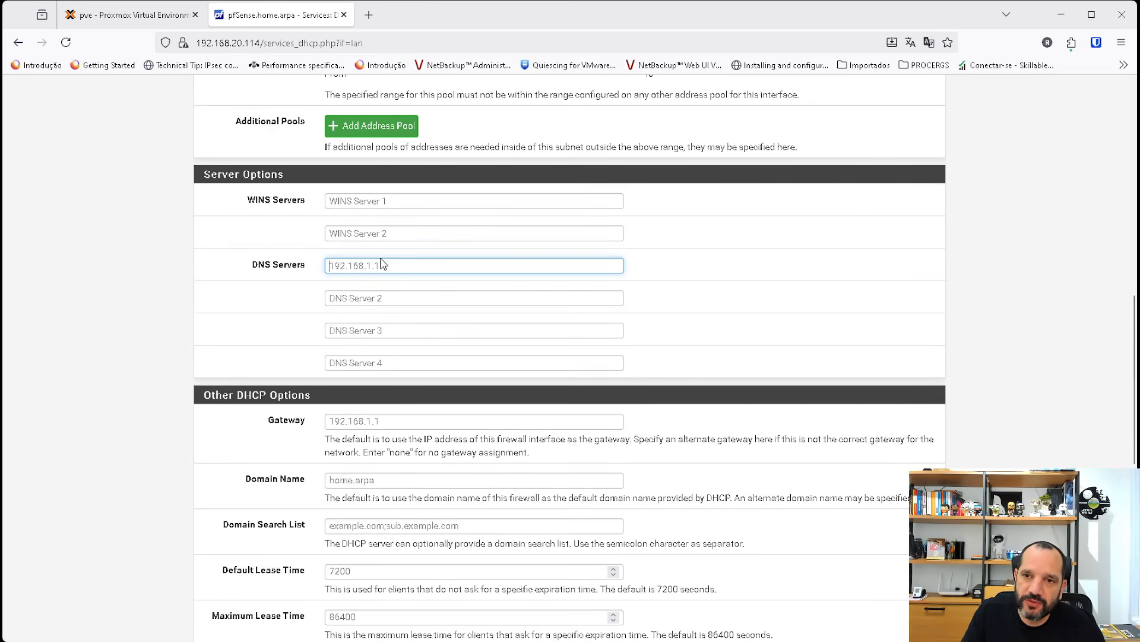
pyautogui.click(364, 420)
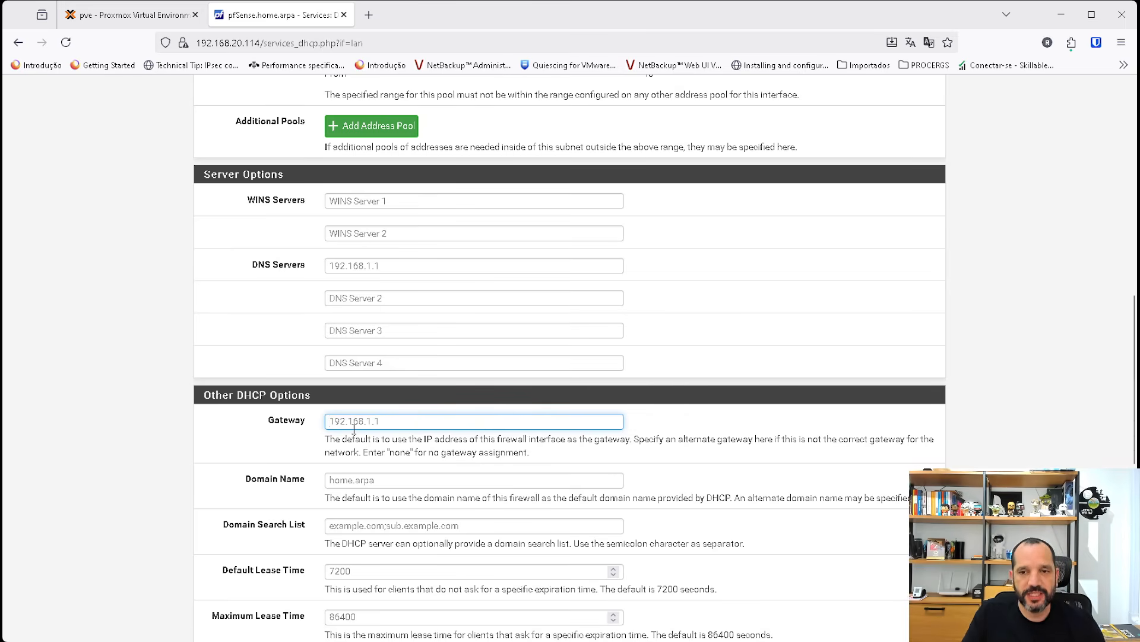
# Set the domain name handed out by the LAN DHCP server to network.local.
pyautogui.click(390, 481)
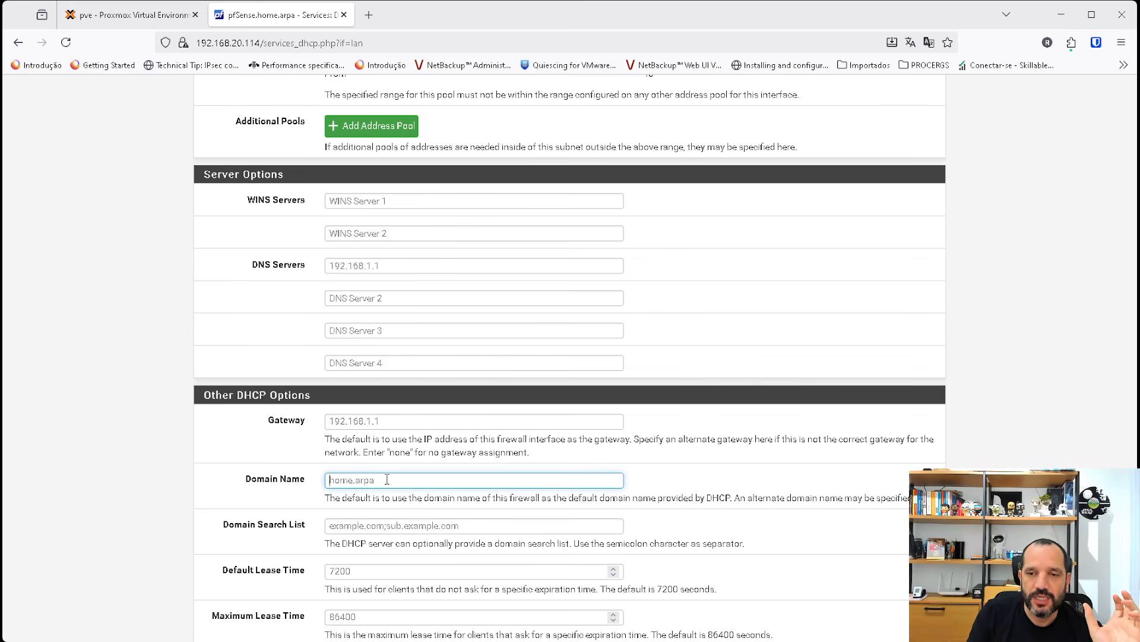
pyautogui.write('net')
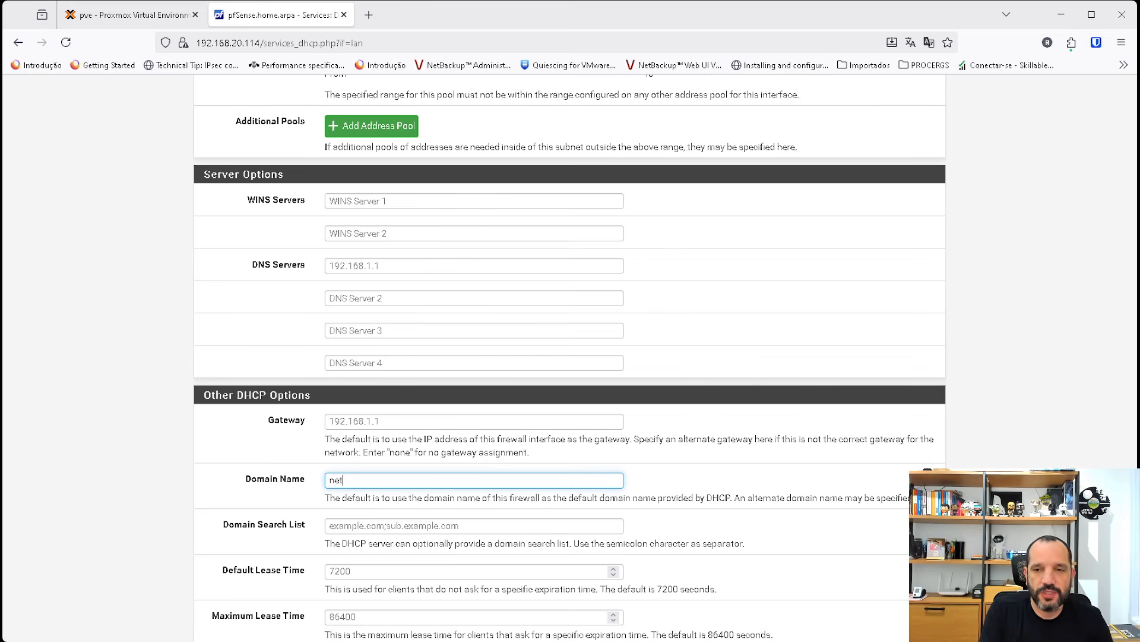
pyautogui.write('work.loc')
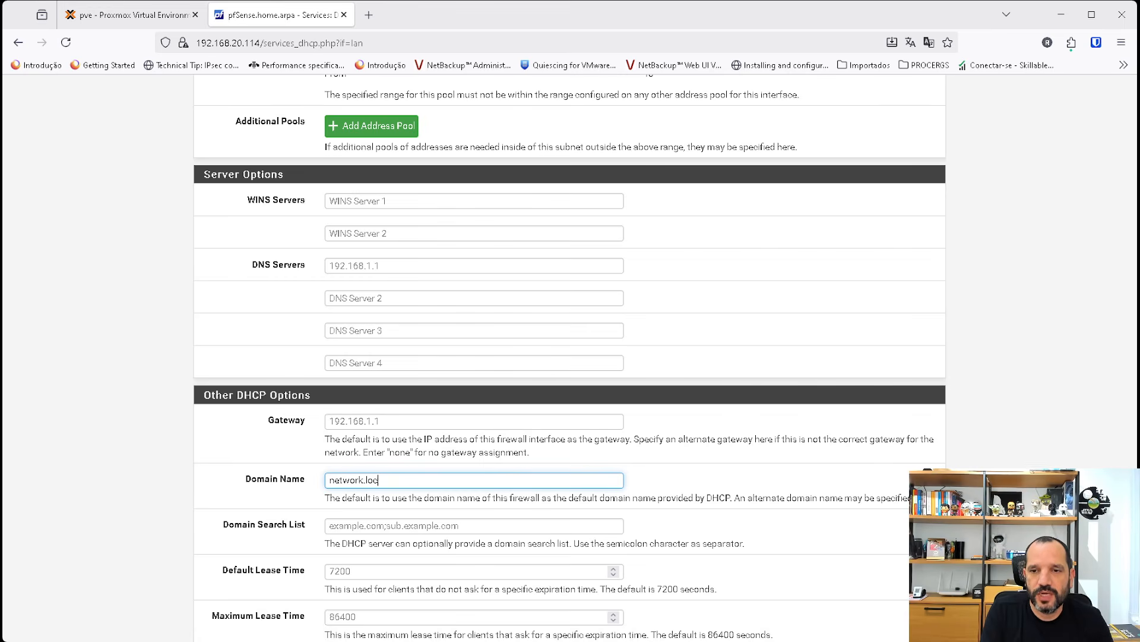
pyautogui.write('al')
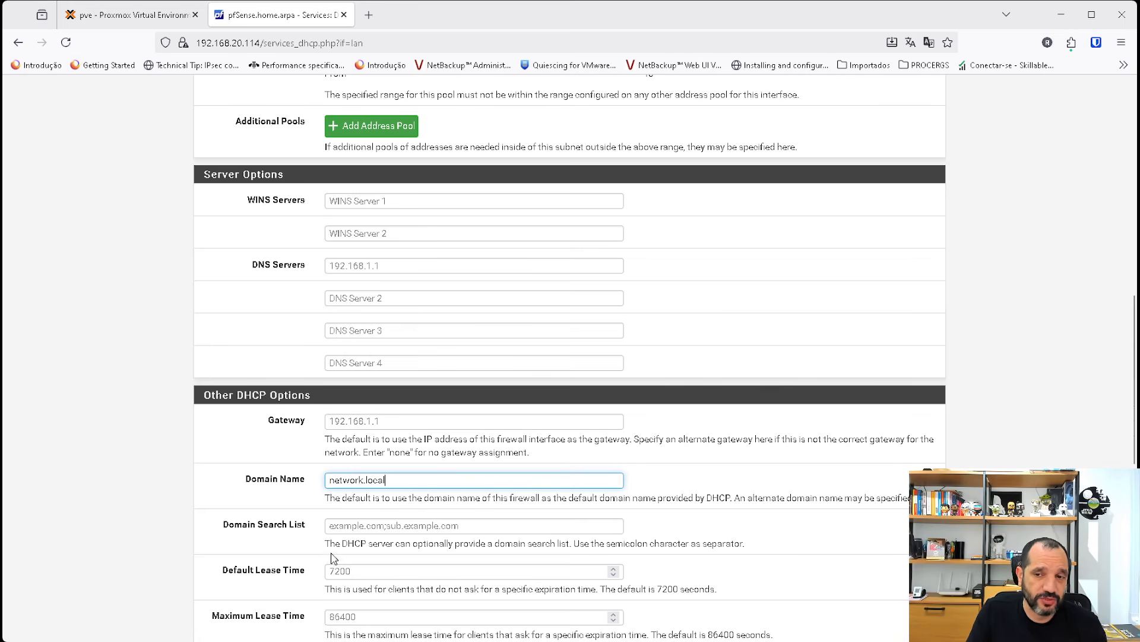
pyautogui.moveTo(441, 479); pyautogui.dragTo(292, 470)
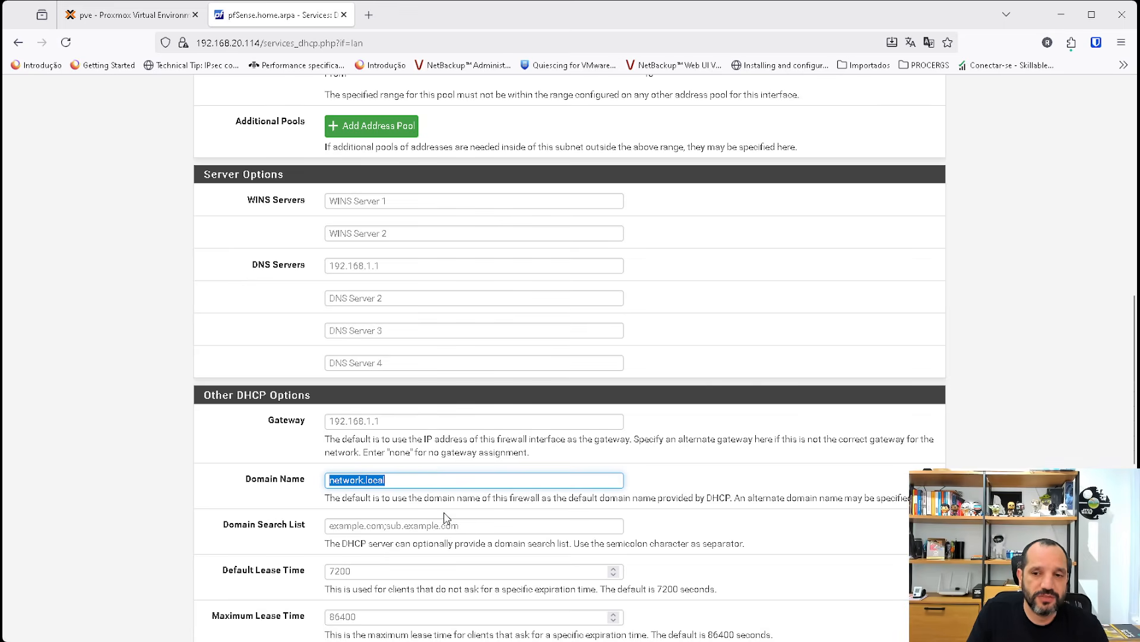
# Show the LAN DHCP server's advanced NTP options and enter a.ntp.br as NTP Server 1.
pyautogui.scroll(-8, 446, 517)
pyautogui.scroll(2, 445, 516)
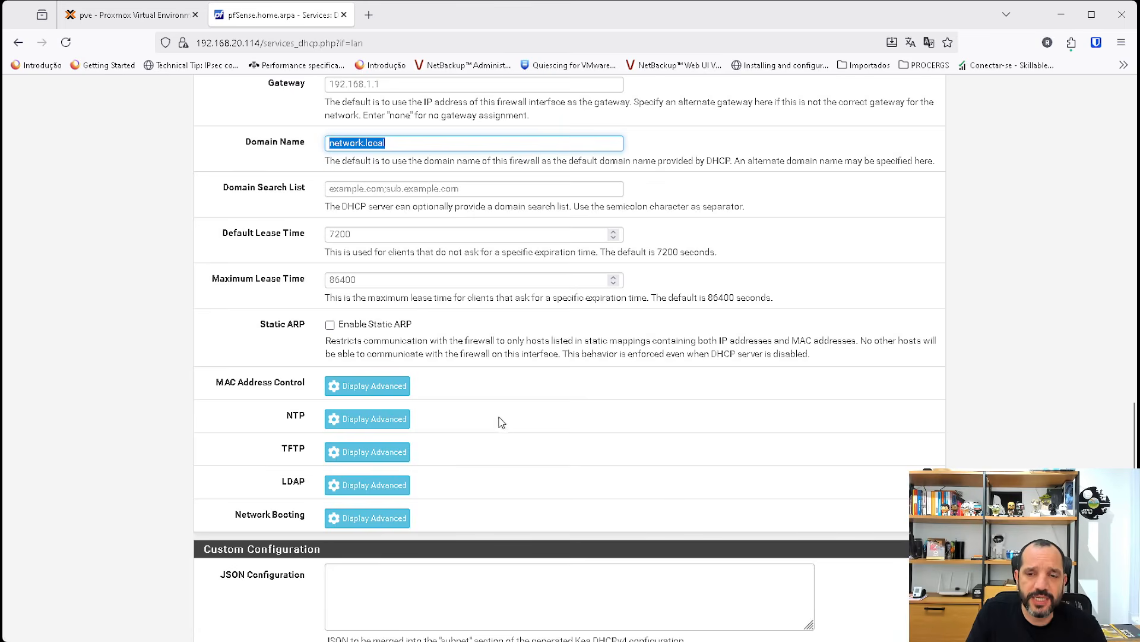
pyautogui.scroll(-1, 502, 423)
pyautogui.scroll(2, 613, 412)
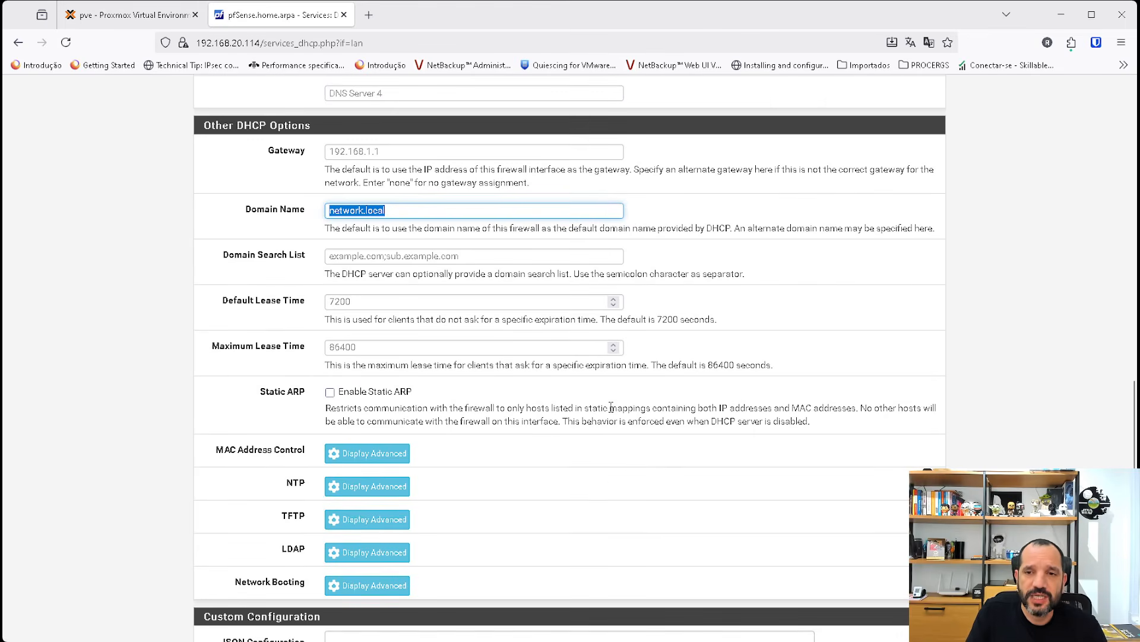
pyautogui.click(370, 486)
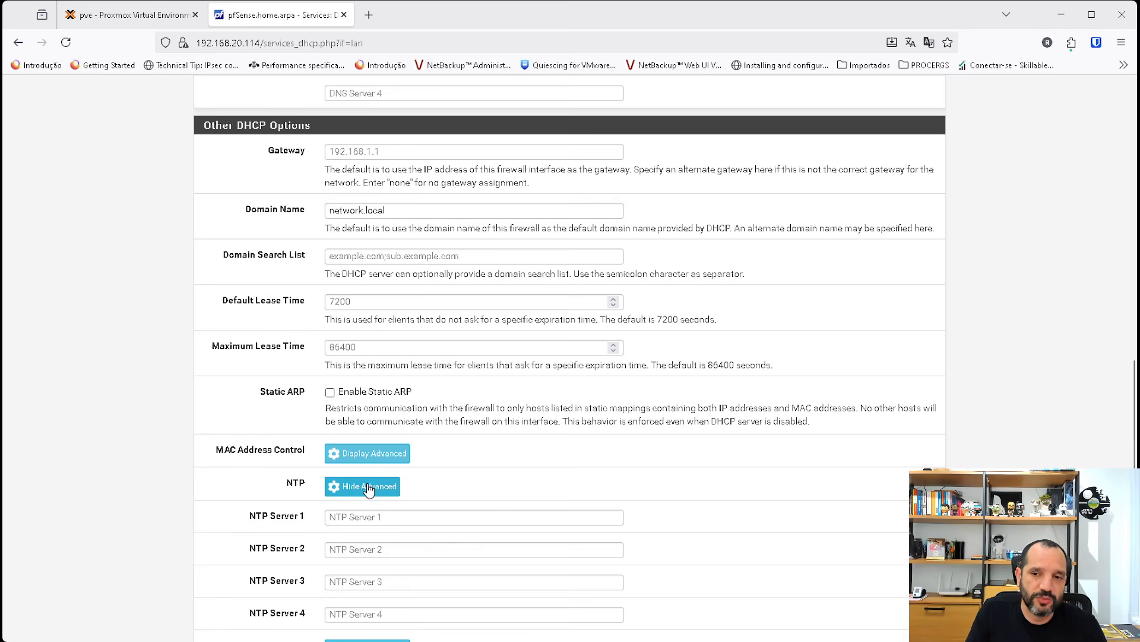
pyautogui.click(334, 523)
pyautogui.write('a.')
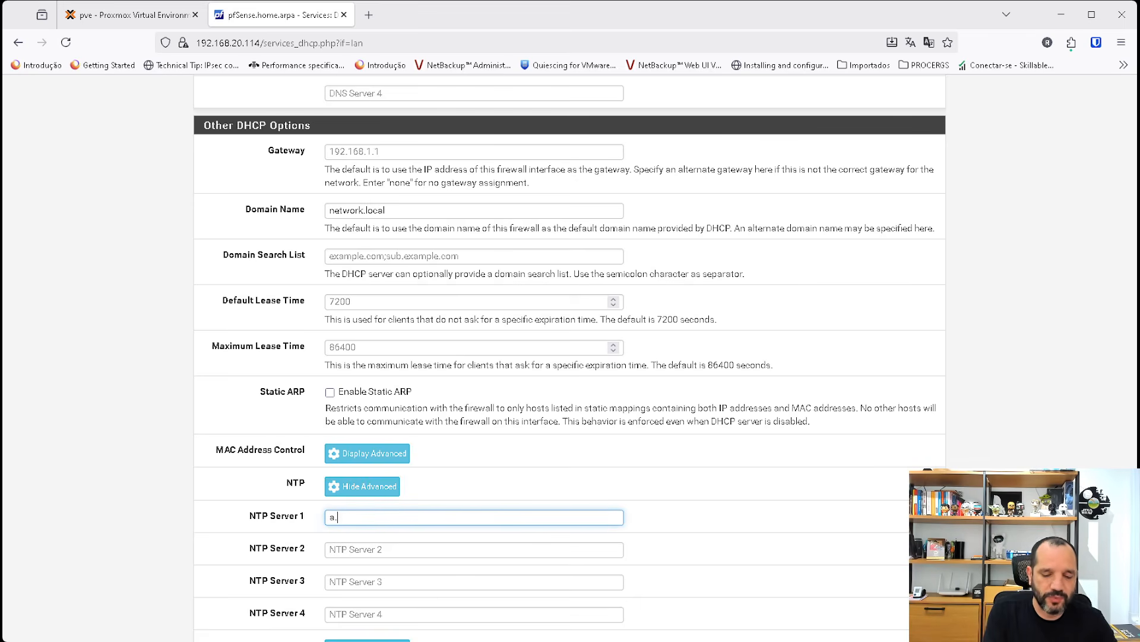
pyautogui.write('ntp.br')
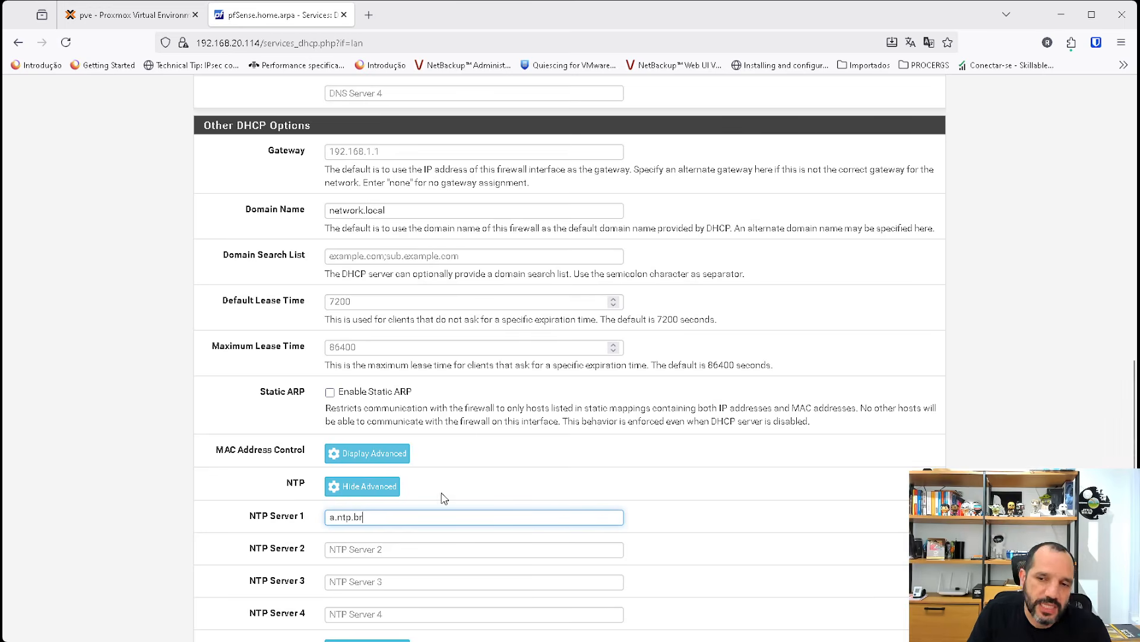
# Review the LAN DHCP server's settings from the general options to the NTP servers.
pyautogui.scroll(2, 423, 506)
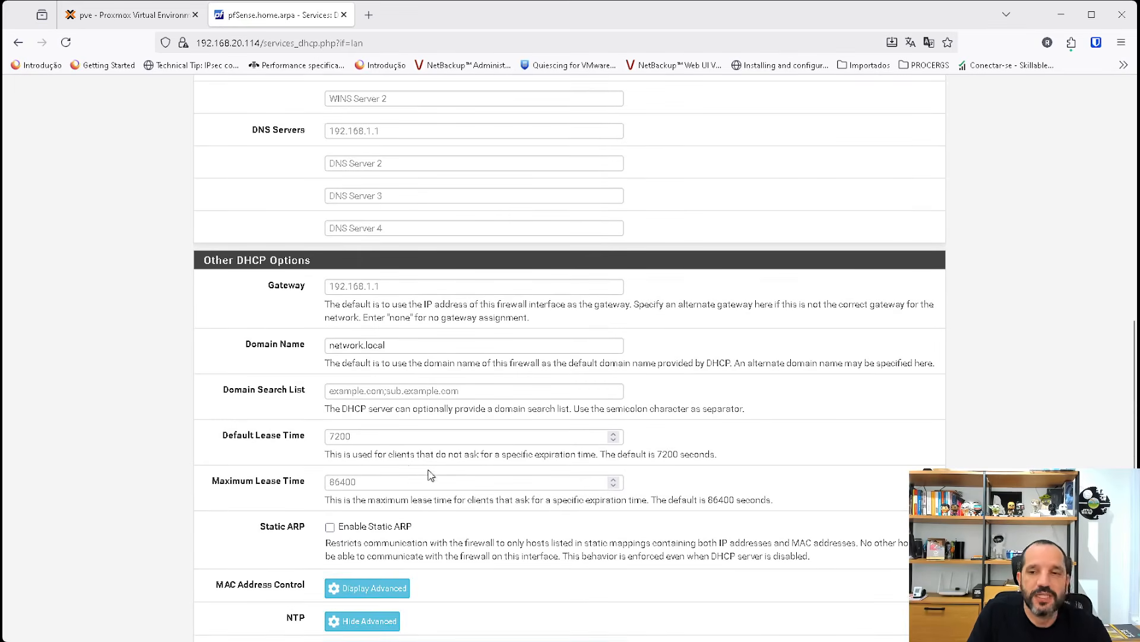
pyautogui.scroll(4, 436, 470)
pyautogui.scroll(3, 433, 476)
pyautogui.scroll(5, 433, 476)
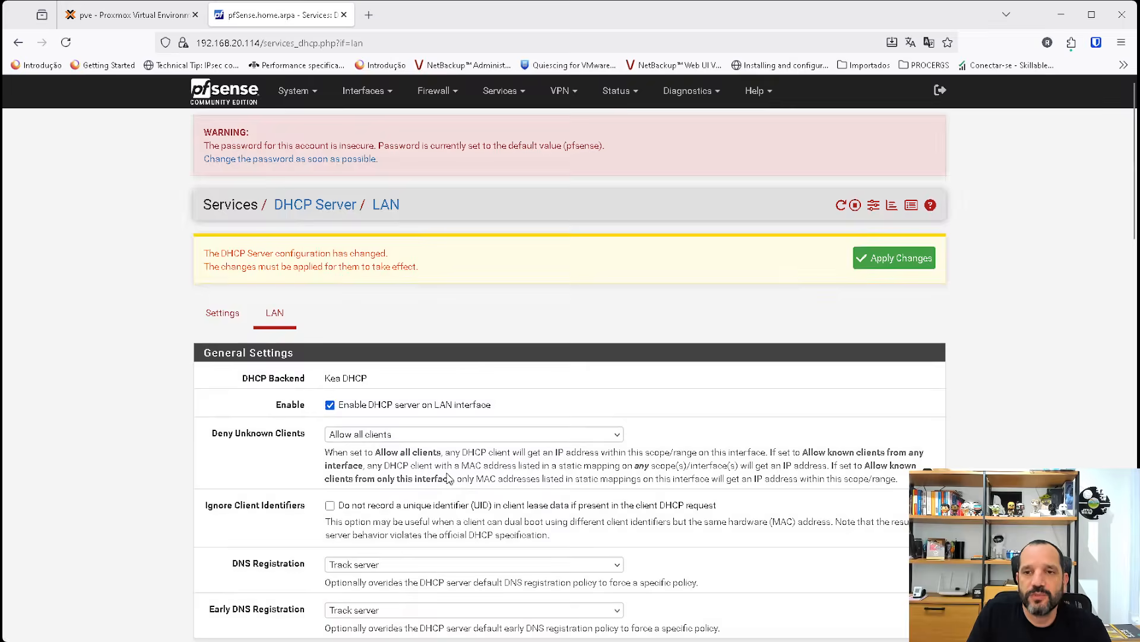
pyautogui.scroll(-6, 468, 471)
pyautogui.scroll(-15, 468, 471)
pyautogui.scroll(16, 576, 504)
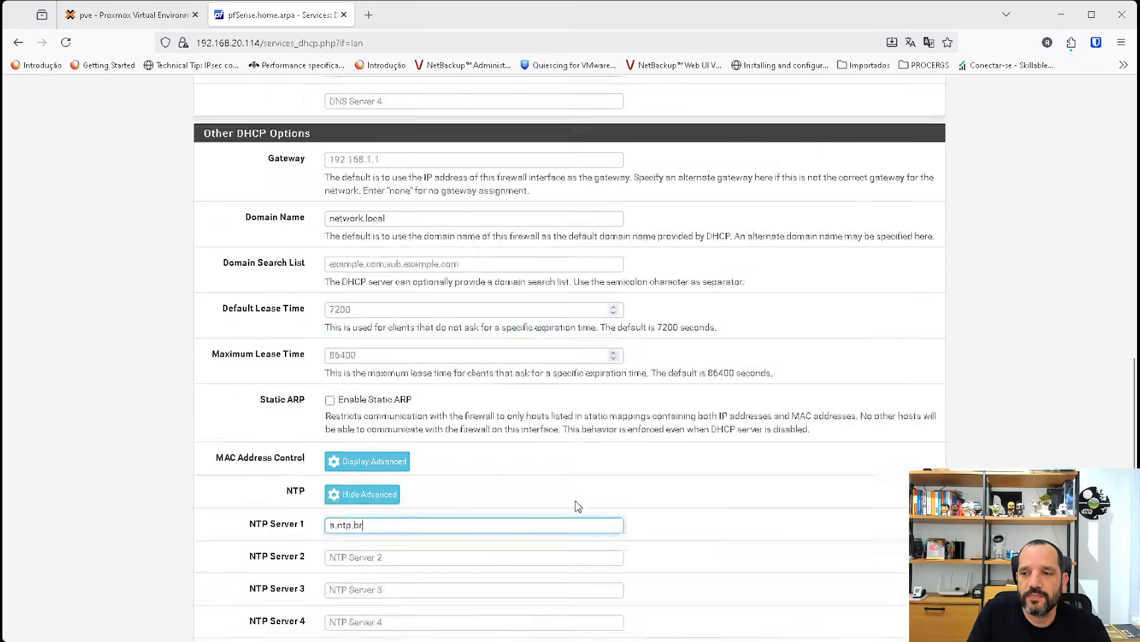
pyautogui.scroll(6, 457, 403)
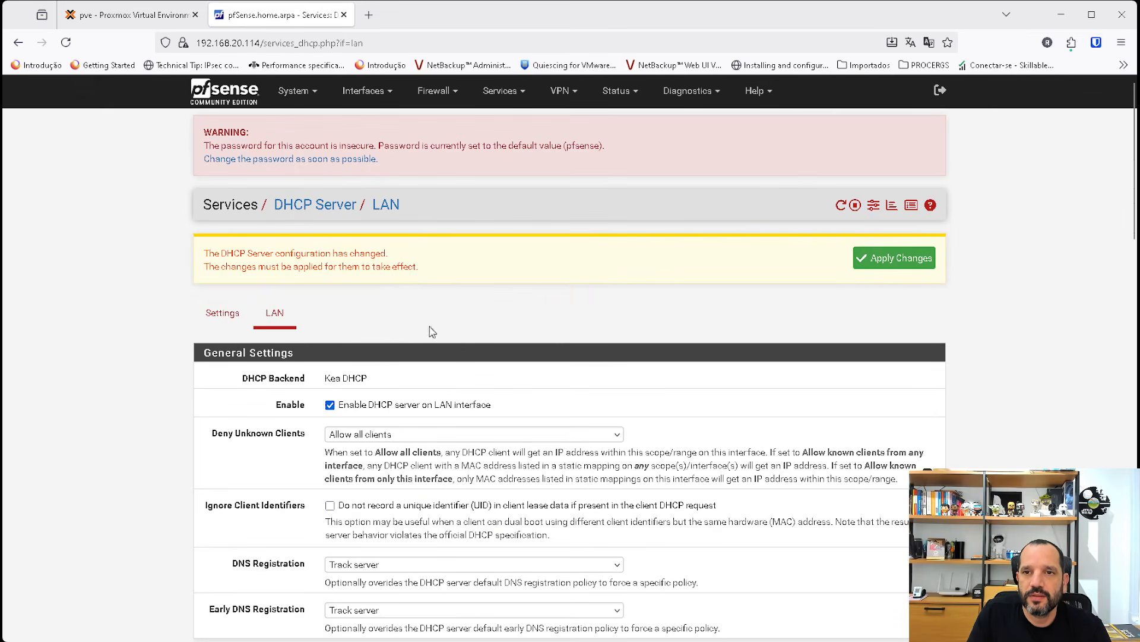
# Enter fw01 as the firewall's hostname in the general system setup.
pyautogui.click(237, 100)
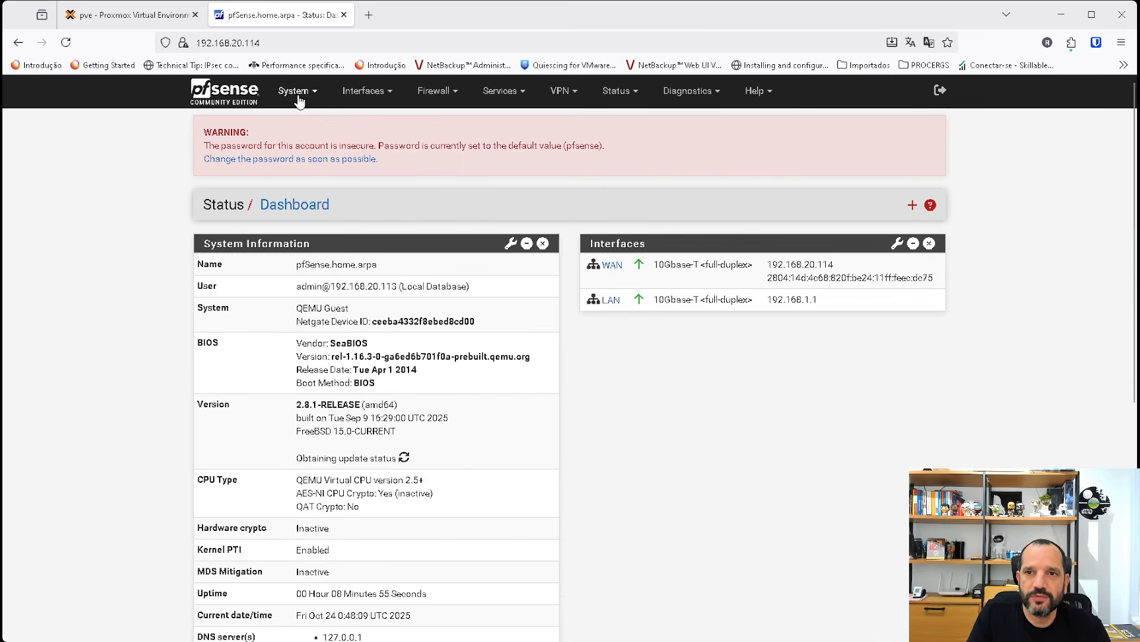
pyautogui.click(297, 100)
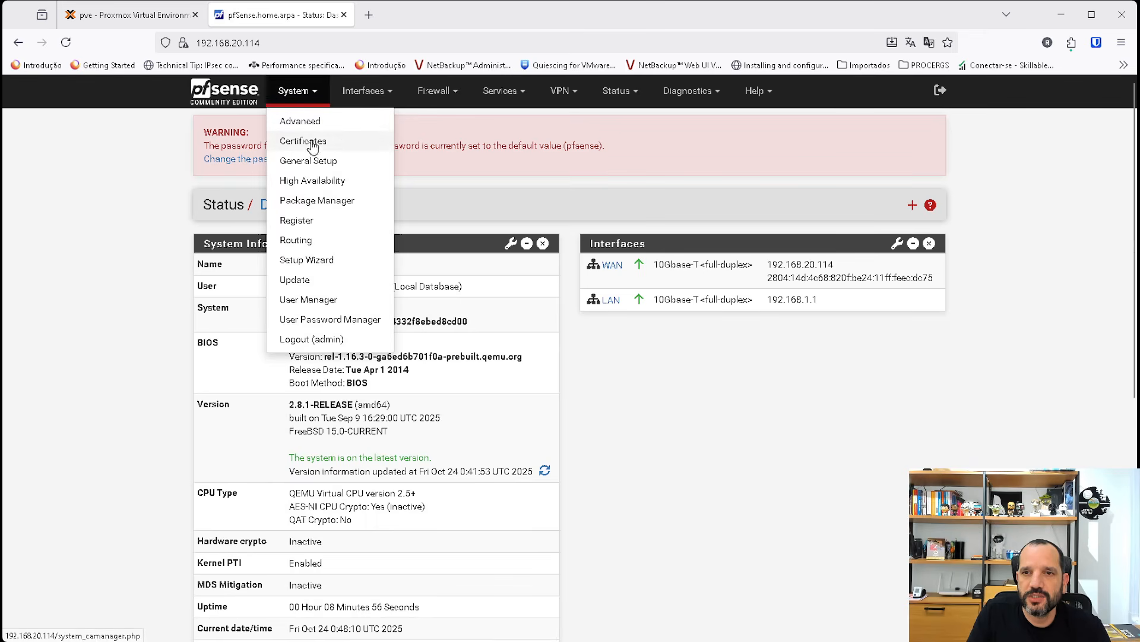
pyautogui.click(308, 161)
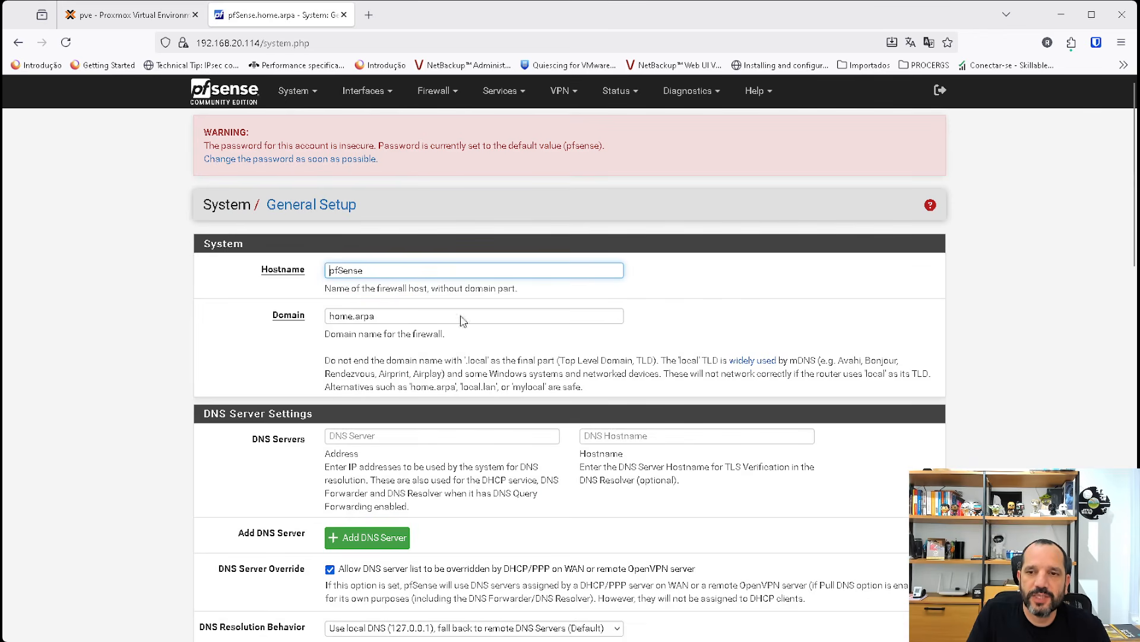
pyautogui.doubleClick(378, 270)
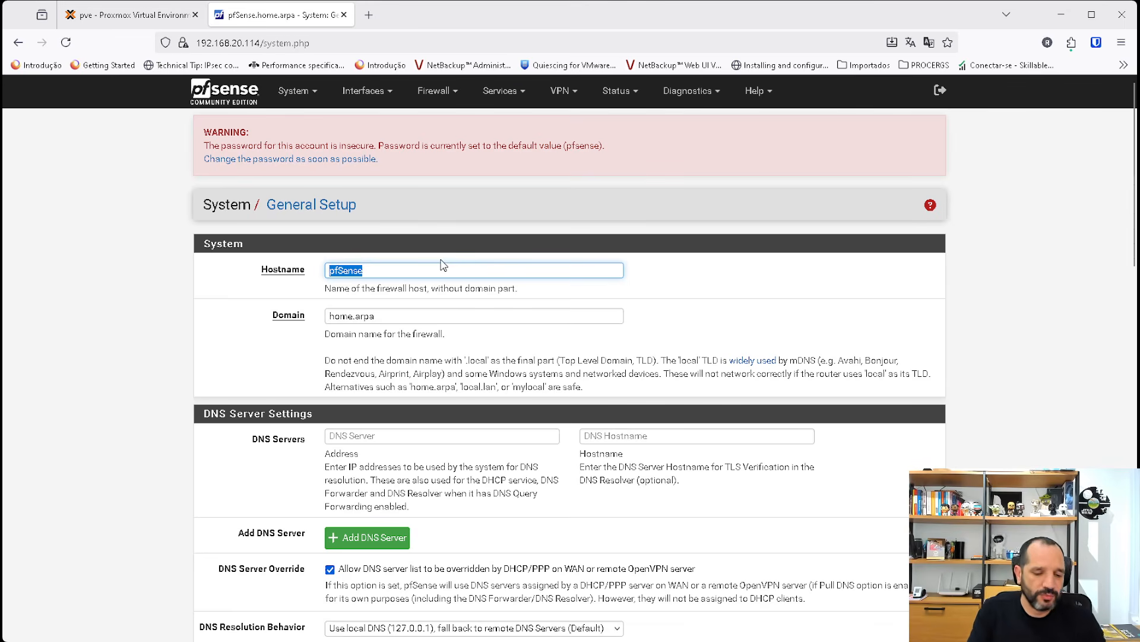
pyautogui.write('fw01')
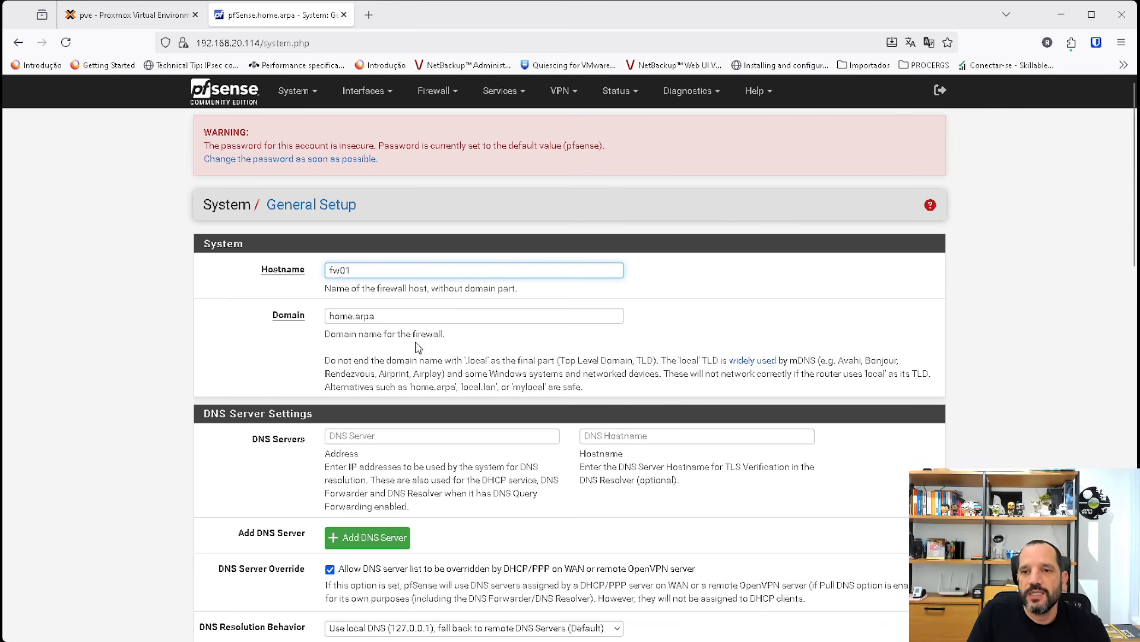
# Enter network.local as the firewall's domain in the general system setup.
pyautogui.press('Tab')
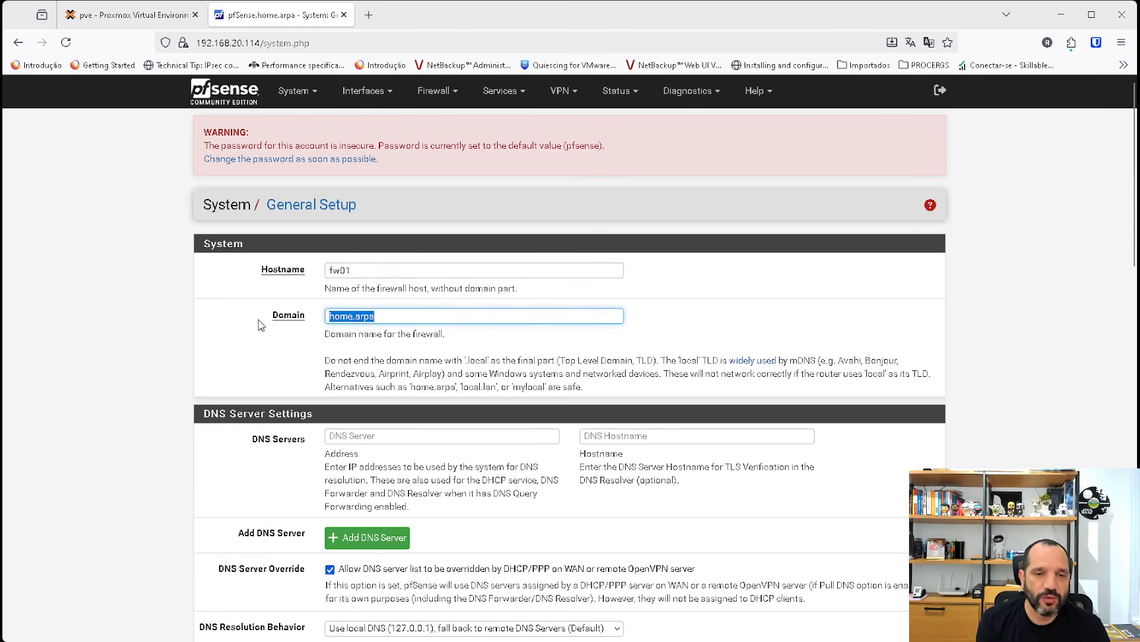
pyautogui.write('net')
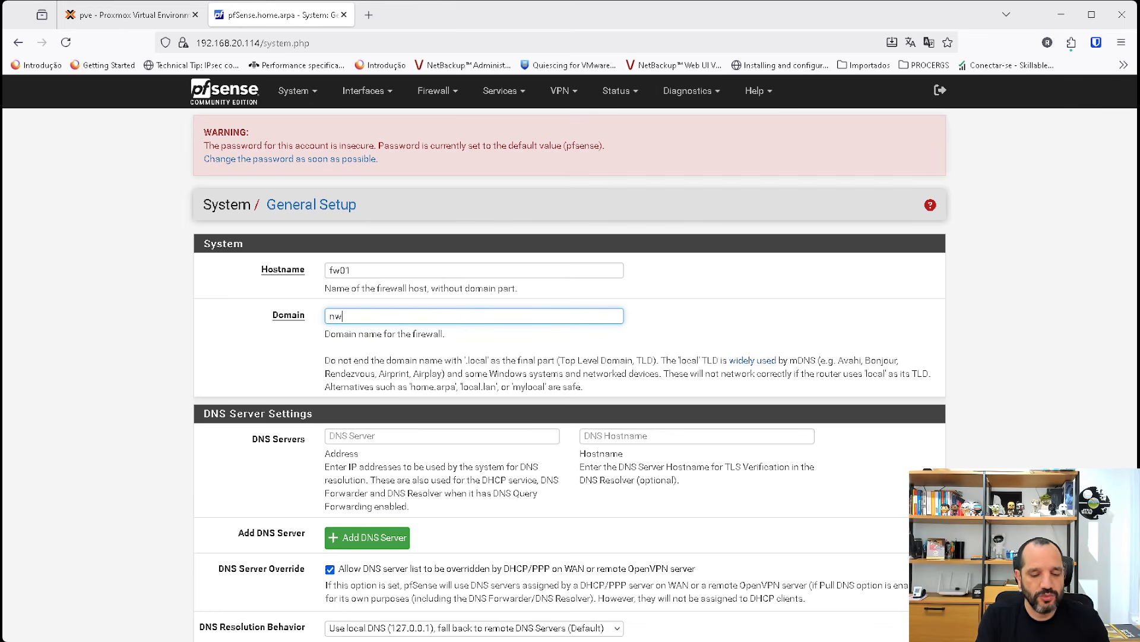
pyautogui.press('BackSpace')
pyautogui.press('BackSpace')
pyautogui.write('etowrk')
pyautogui.press('BackSpace')
pyautogui.press('BackSpace')
pyautogui.press('BackSpace')
pyautogui.press('BackSpace')
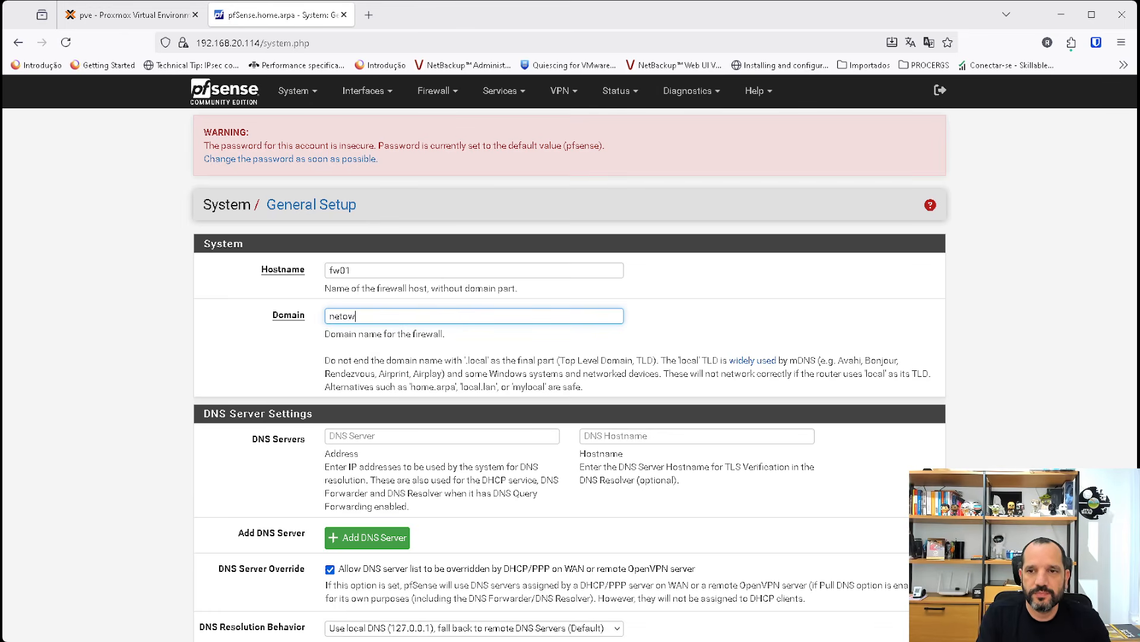
pyautogui.write('work.local')
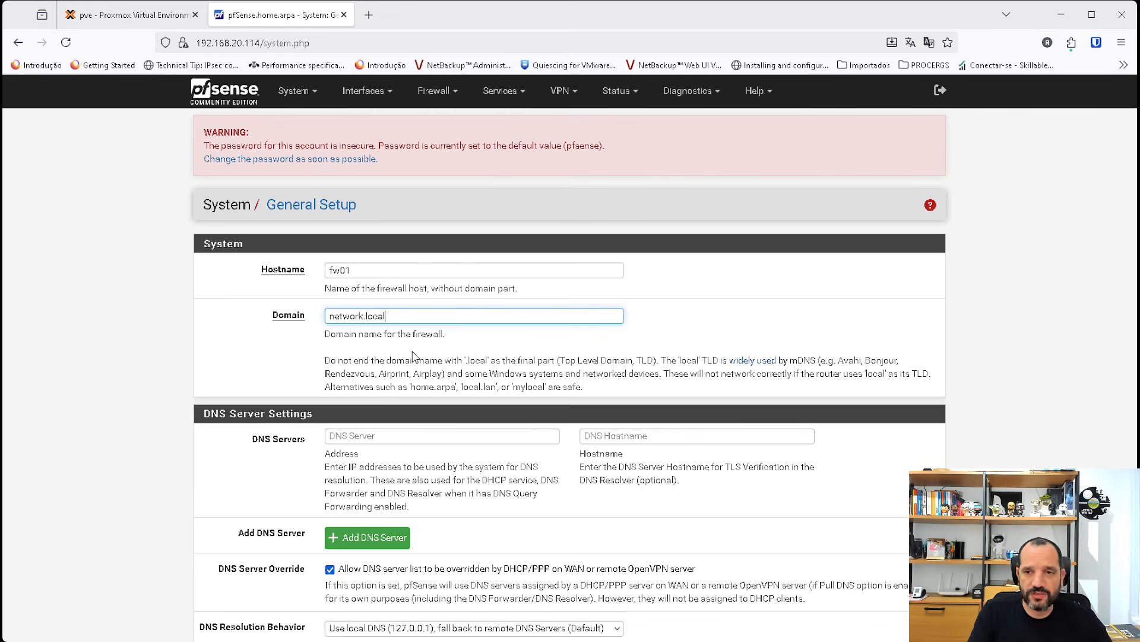
# Examine the DNS server, override and resolution behavior options in the general setup, leaving the page without saving.
pyautogui.scroll(-2, 414, 355)
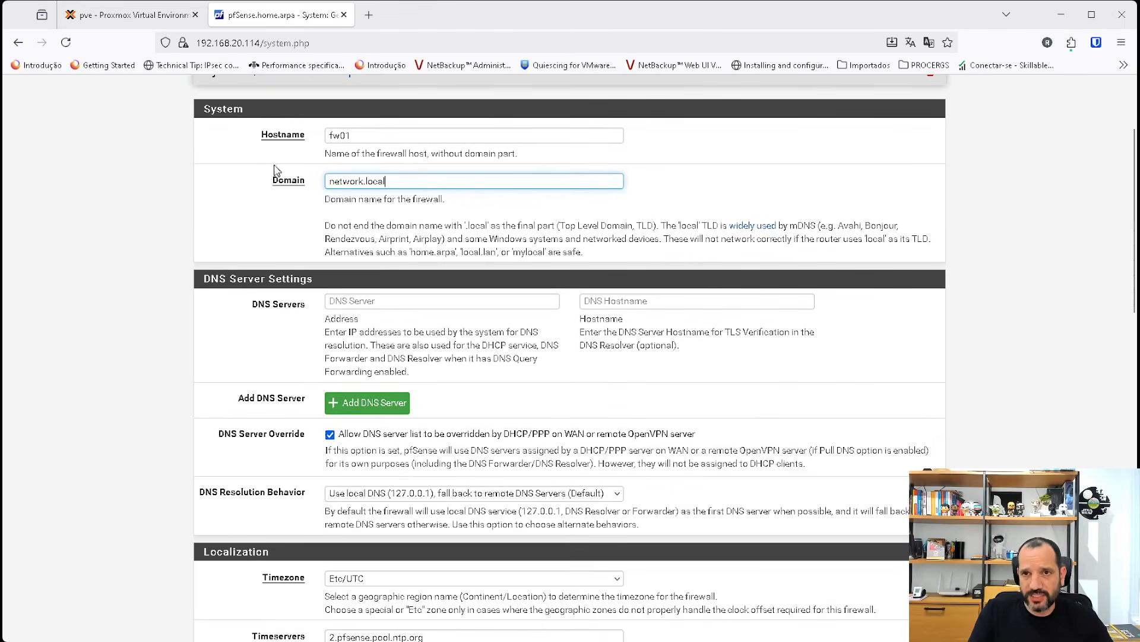
pyautogui.scroll(1, 383, 236)
pyautogui.scroll(-1, 383, 236)
pyautogui.scroll(1, 383, 237)
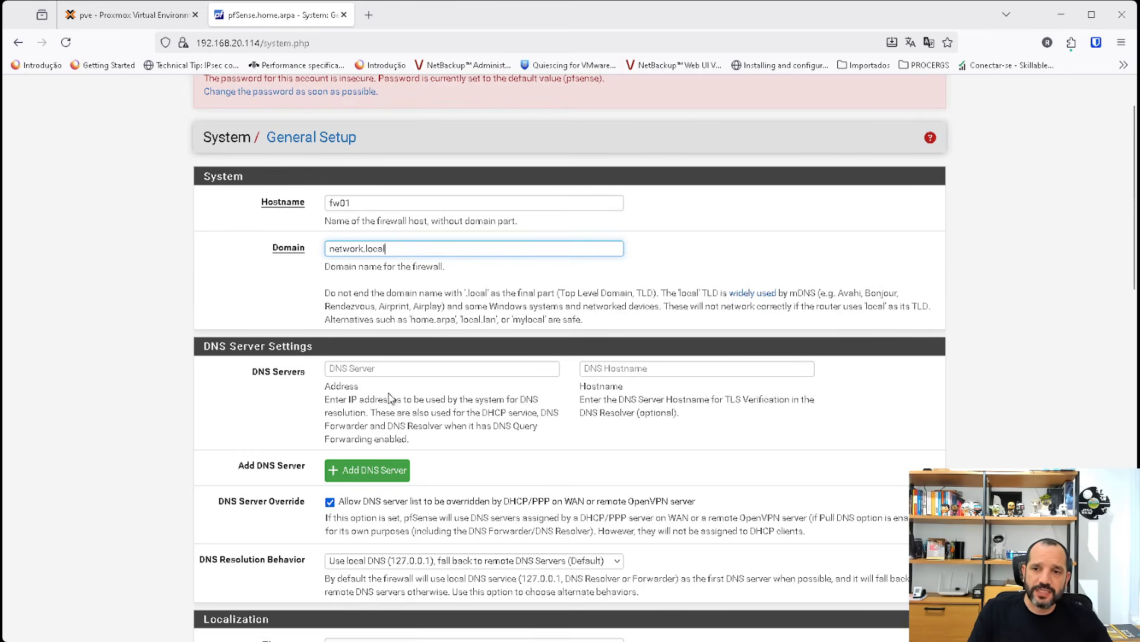
pyautogui.click(379, 368)
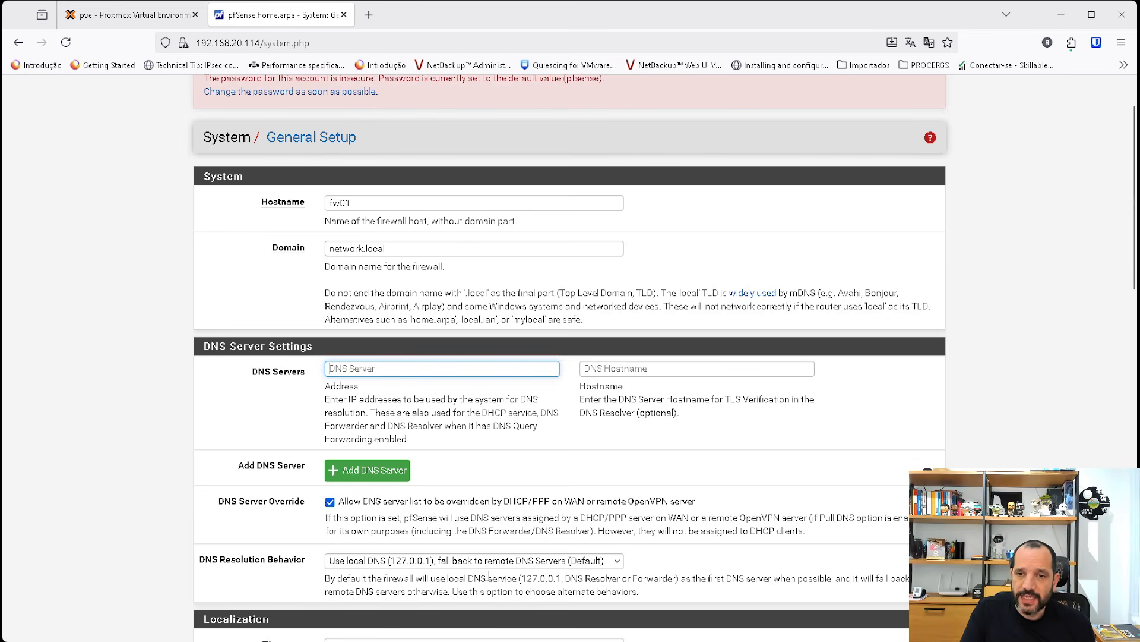
pyautogui.click(390, 564)
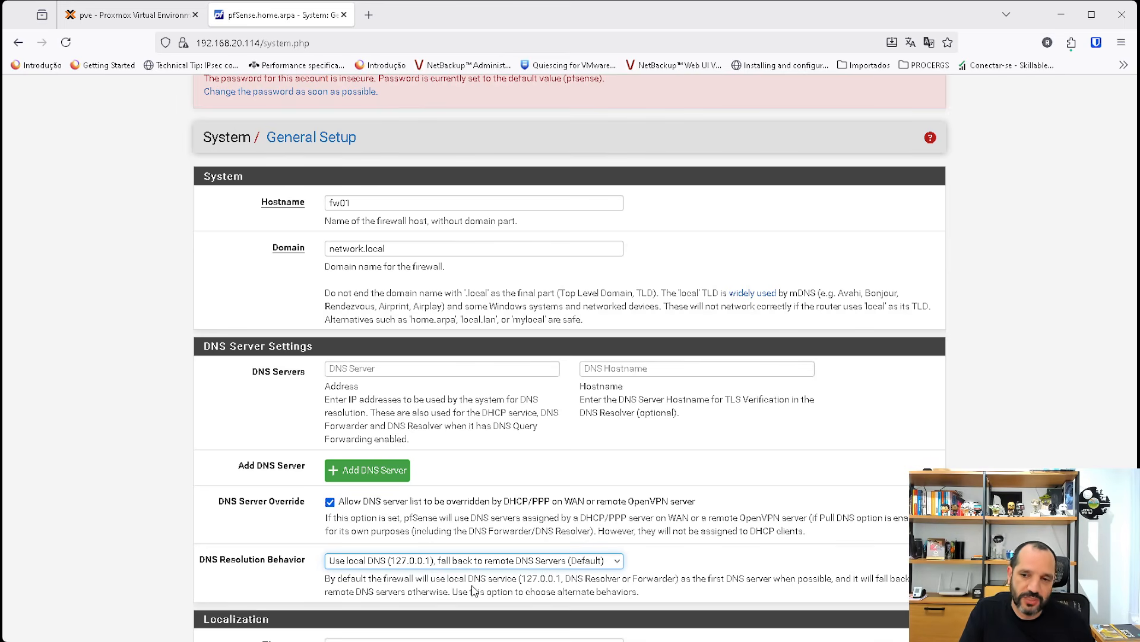
pyautogui.scroll(2, 535, 487)
pyautogui.scroll(-2, 506, 446)
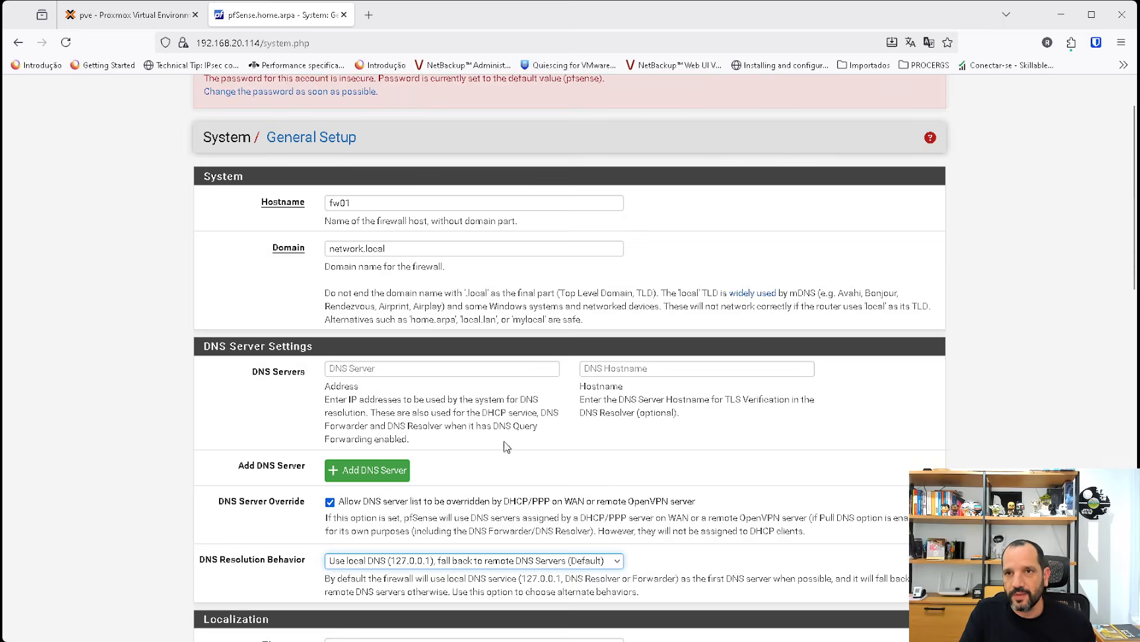
pyautogui.scroll(2, 507, 446)
pyautogui.click(240, 98)
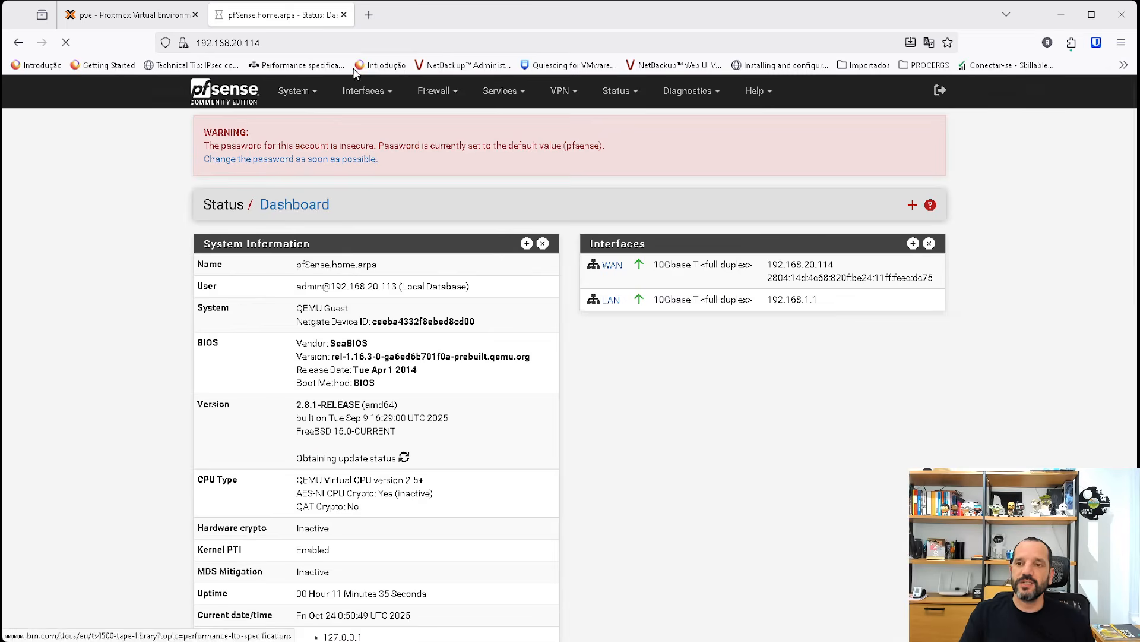
# Apply the pending DHCP server configuration changes.
pyautogui.click(502, 90)
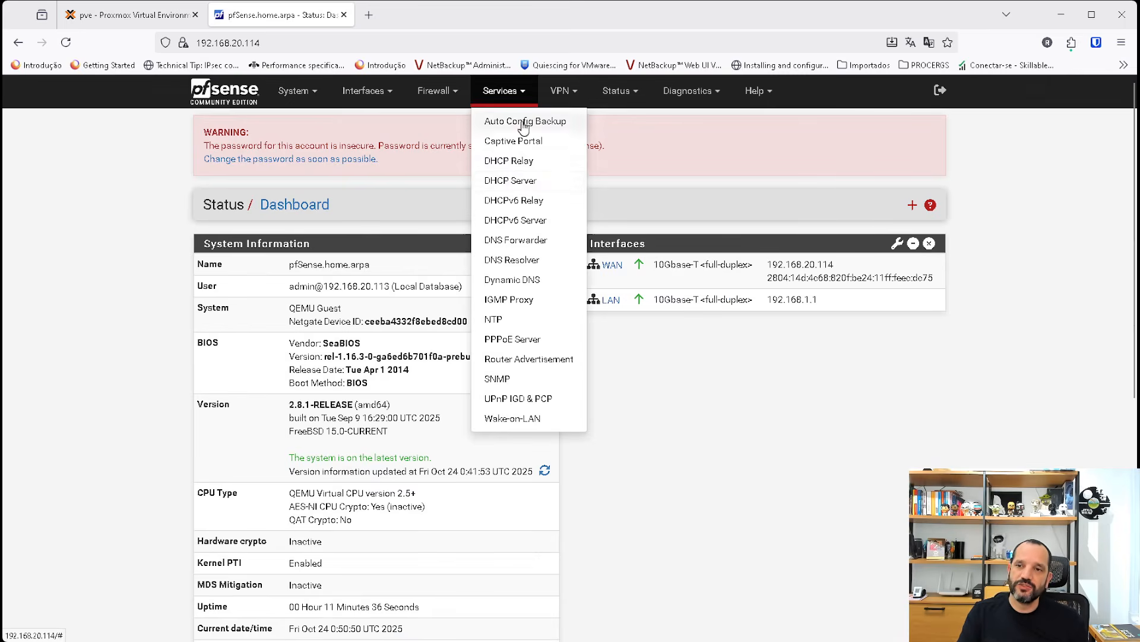
pyautogui.click(523, 180)
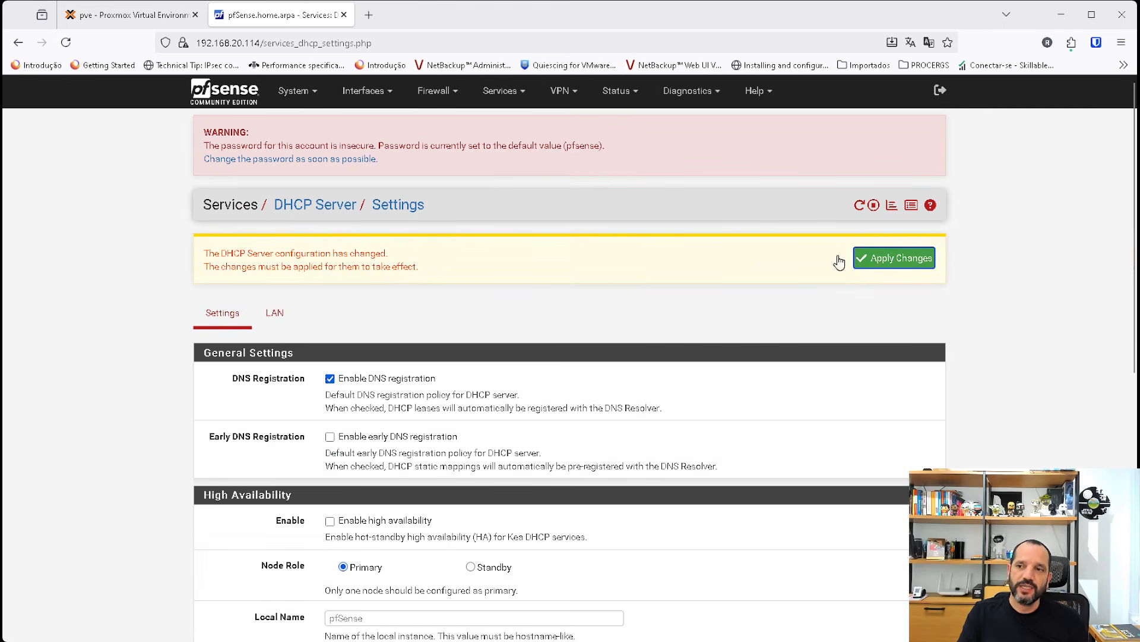
pyautogui.click(921, 259)
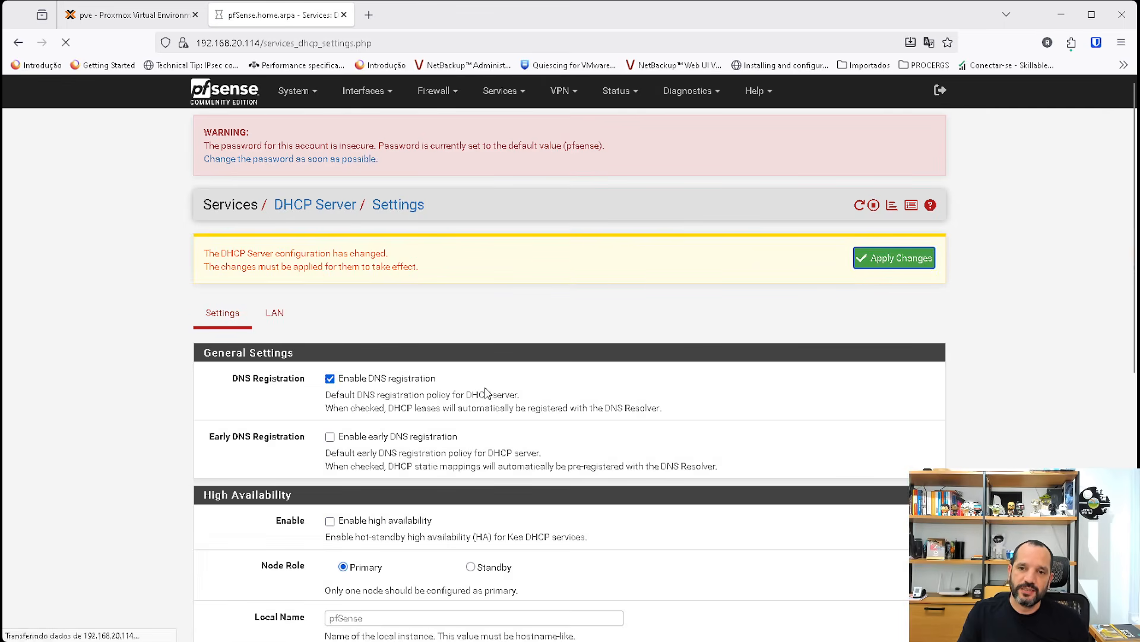
# Review the LAN DHCP server's general settings, server options and other DHCP options.
pyautogui.click(296, 304)
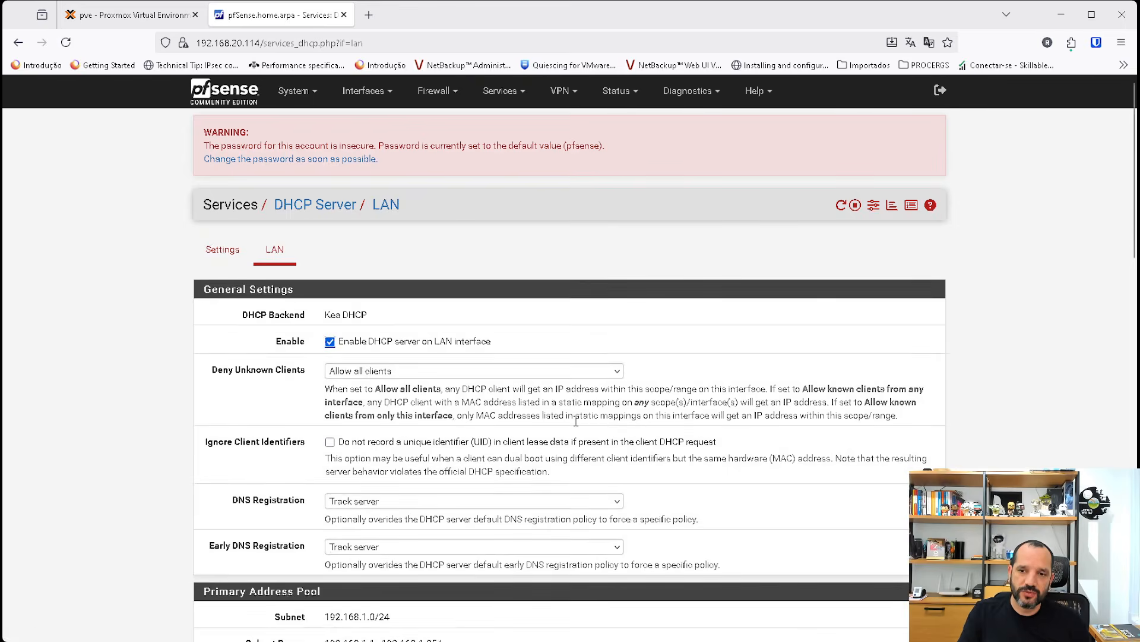
pyautogui.scroll(-10, 575, 421)
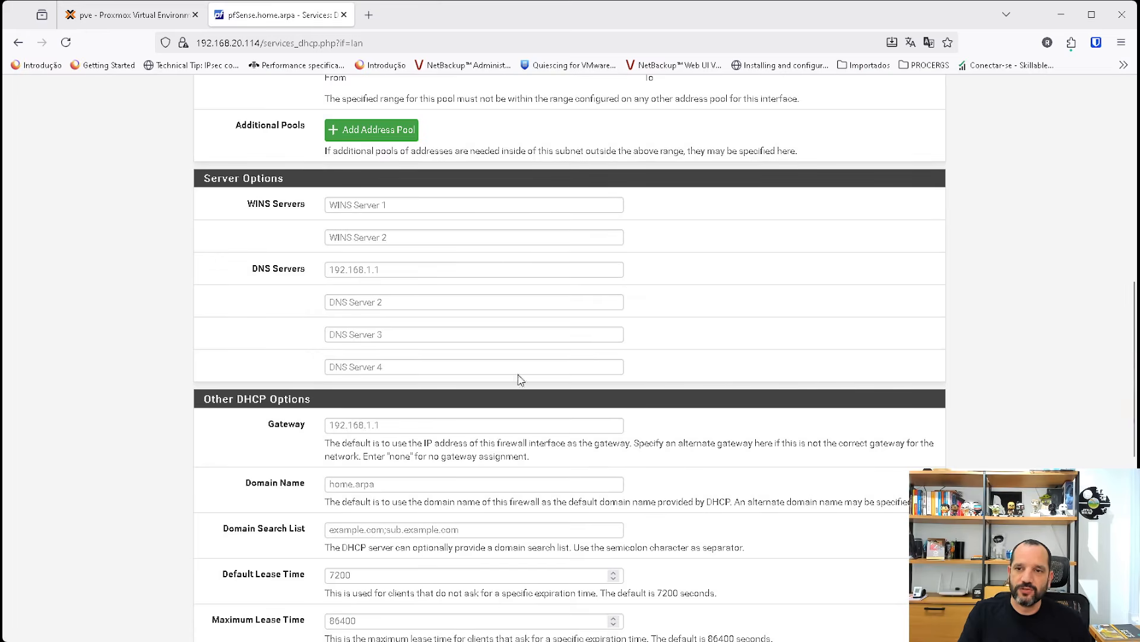
pyautogui.scroll(-1, 428, 401)
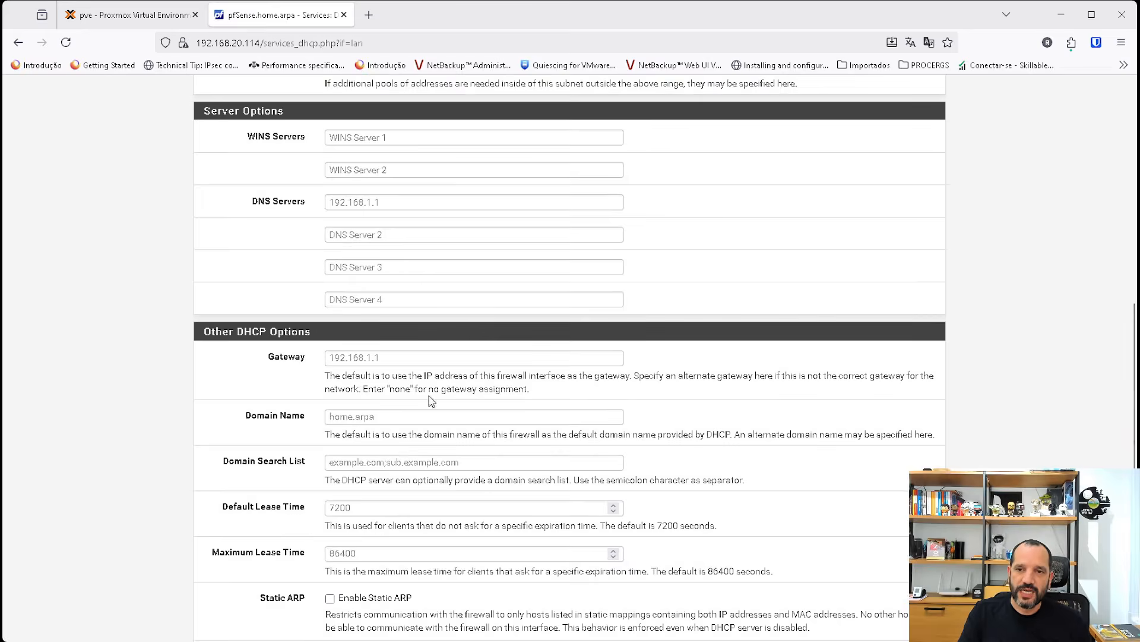
pyautogui.scroll(6, 508, 387)
pyautogui.scroll(4, 508, 386)
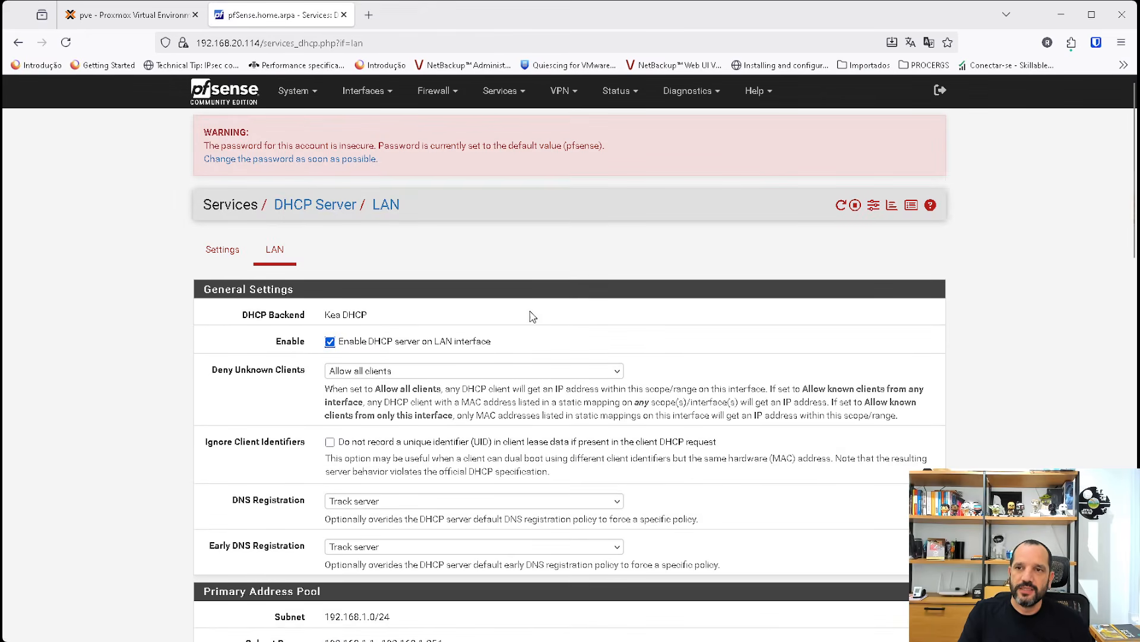
# Show the current DHCP leases and highlight the greenbang client's MAC address.
pyautogui.click(616, 92)
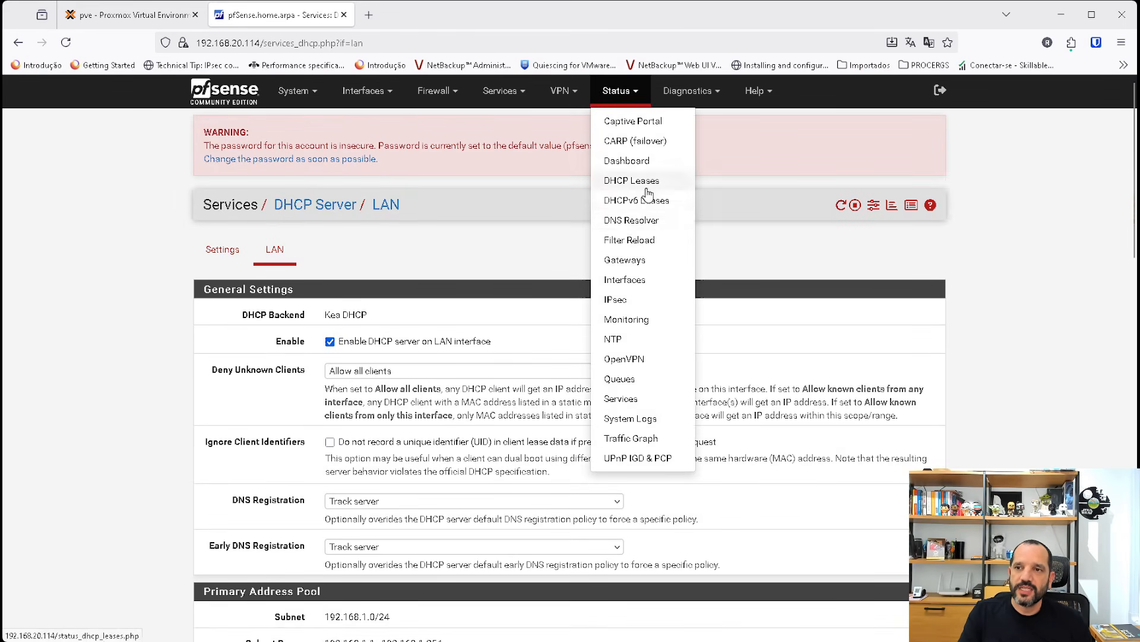
pyautogui.click(630, 181)
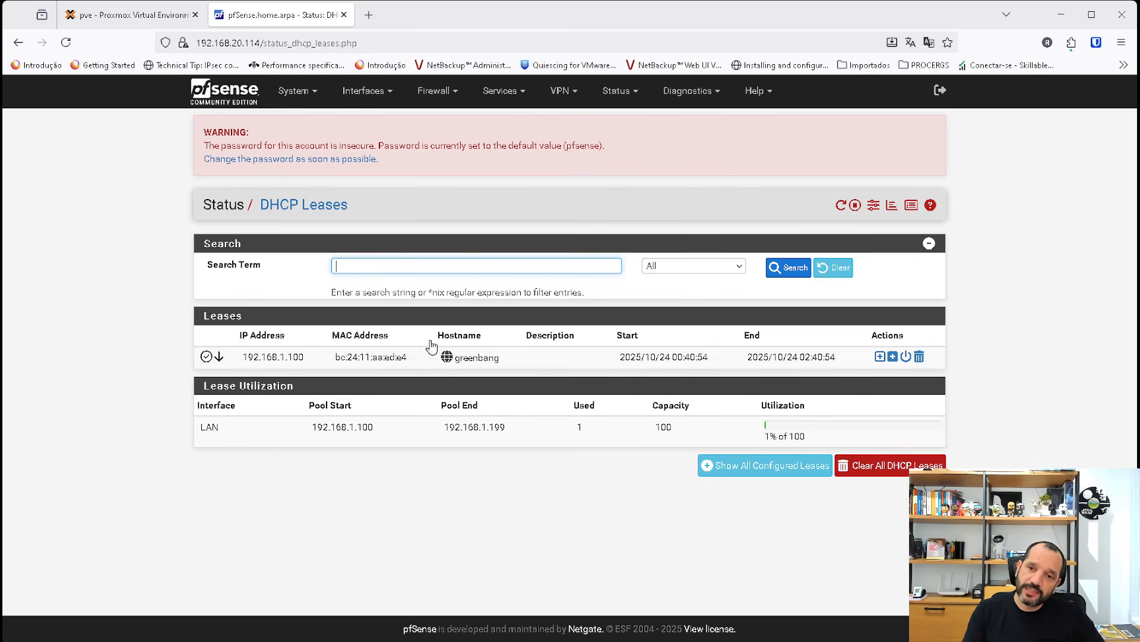
pyautogui.moveTo(336, 358)
pyautogui.moveTo(334, 357); pyautogui.dragTo(409, 360)
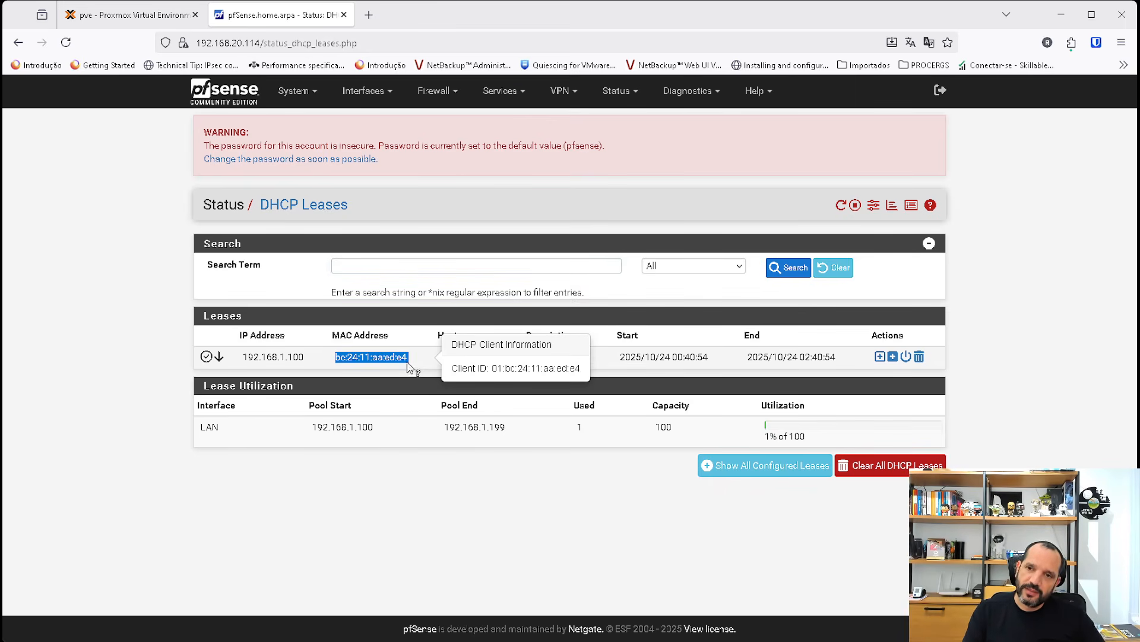
# Try to save a static DHCP mapping for the greenbang client with IP address 192.168.1.100.
pyautogui.click(880, 357)
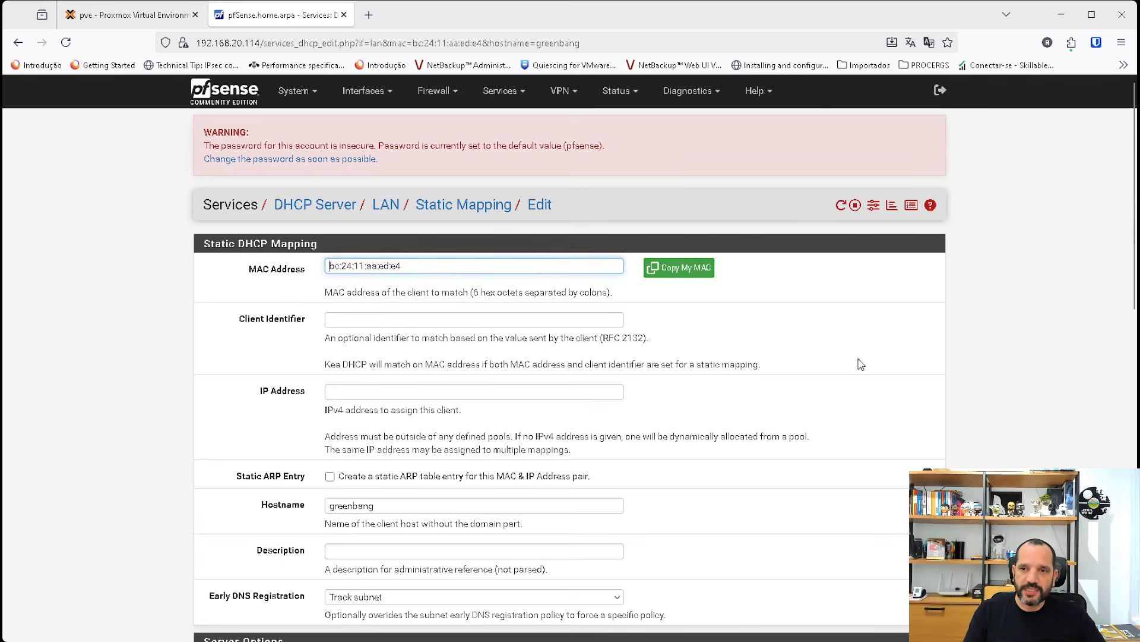
pyautogui.click(351, 391)
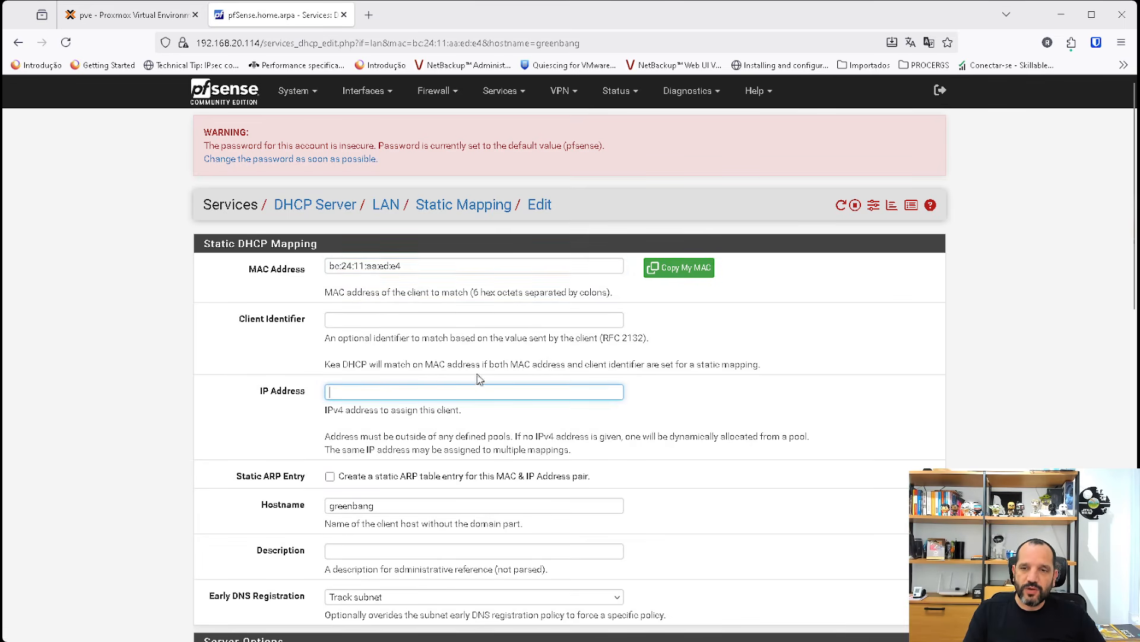
pyautogui.write('192.168.')
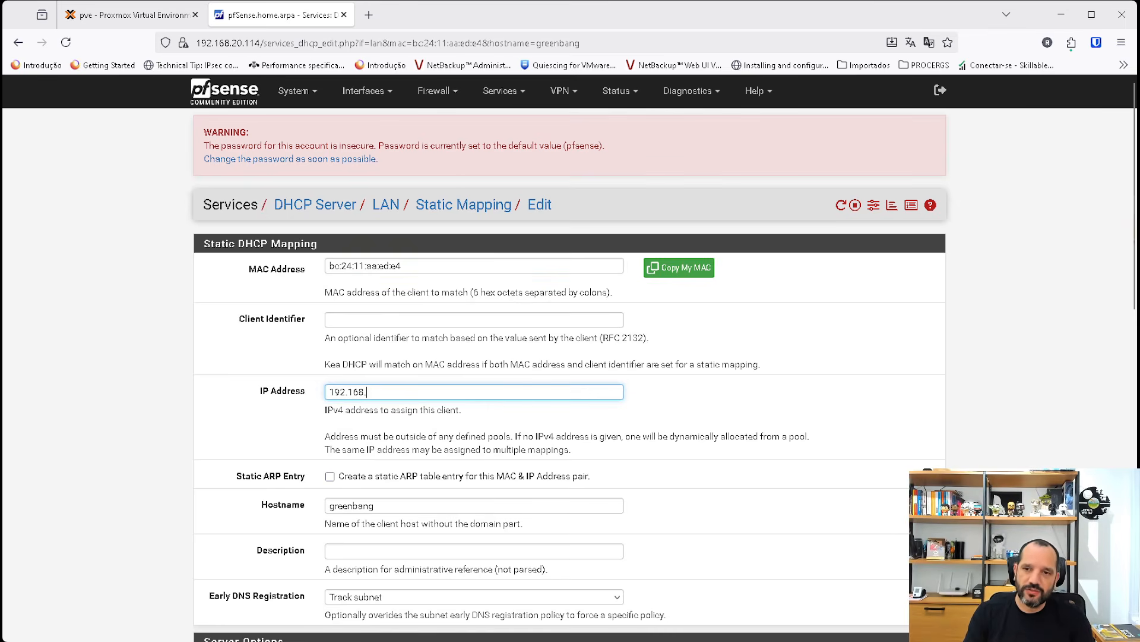
pyautogui.write('1.100')
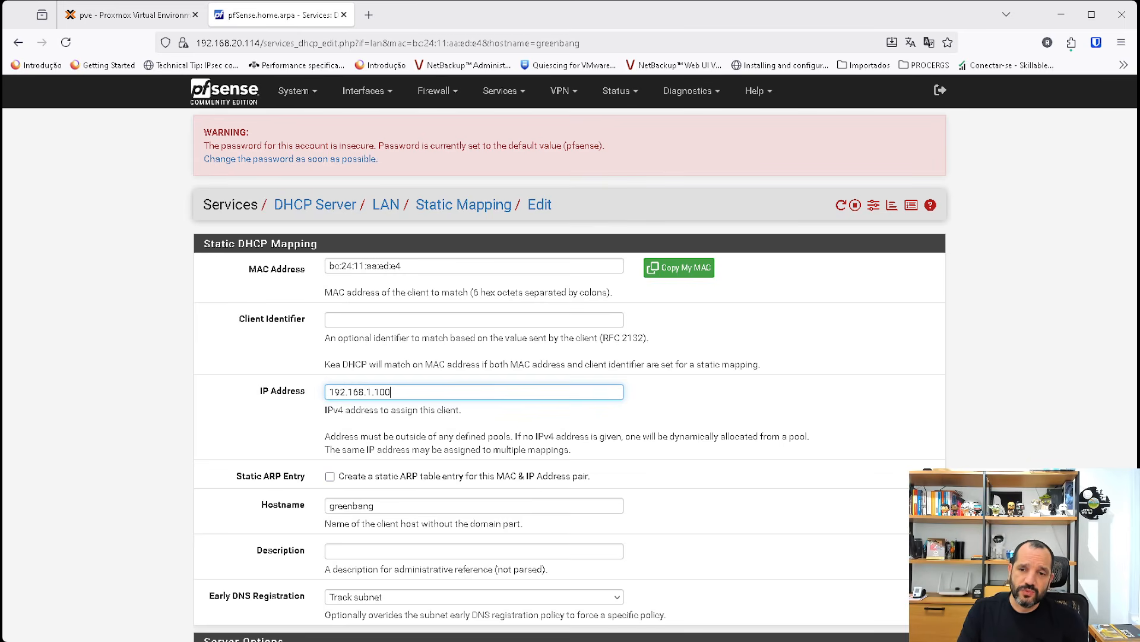
pyautogui.scroll(-9, 499, 356)
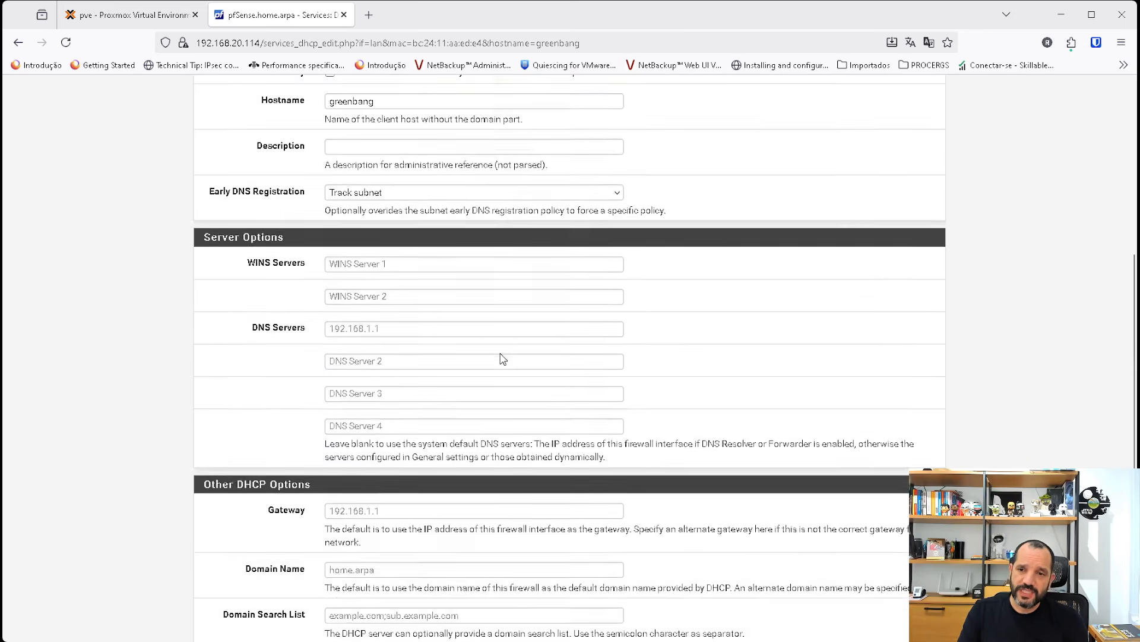
pyautogui.scroll(-4, 459, 354)
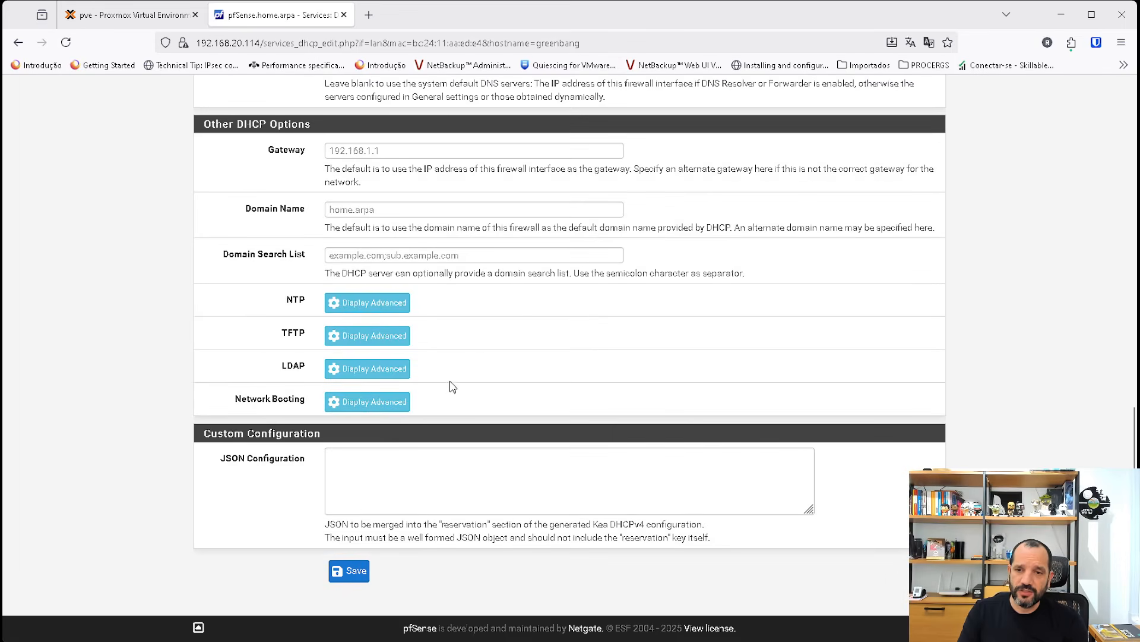
pyautogui.click(350, 571)
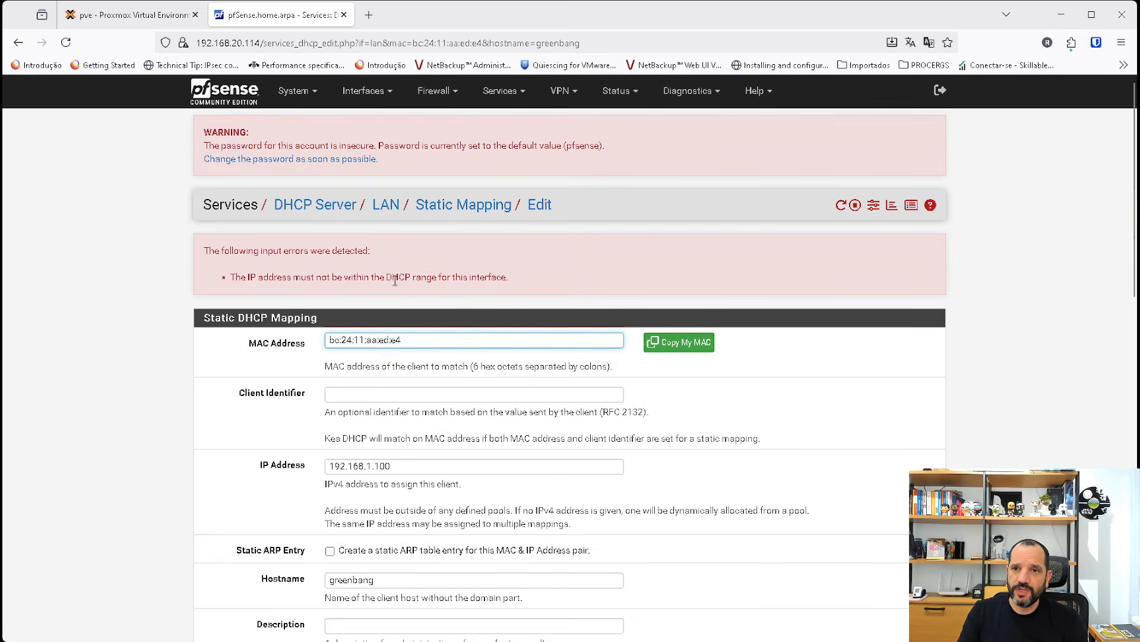
pyautogui.moveTo(387, 278); pyautogui.dragTo(507, 278)
pyautogui.hotkey('ctrl', 'c')
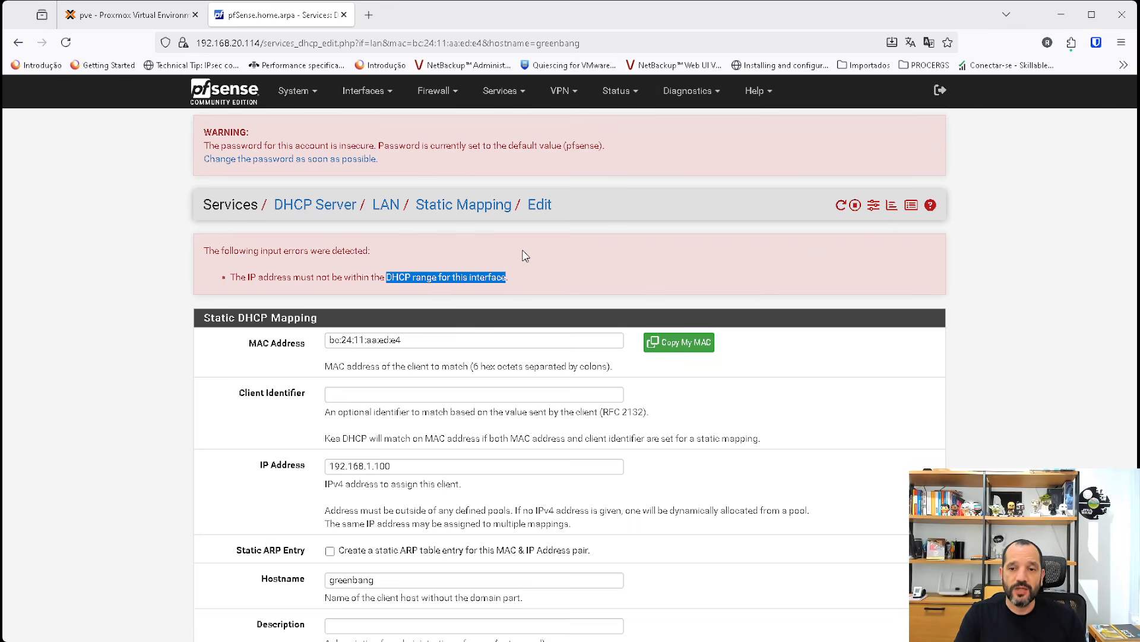
pyautogui.click(684, 94)
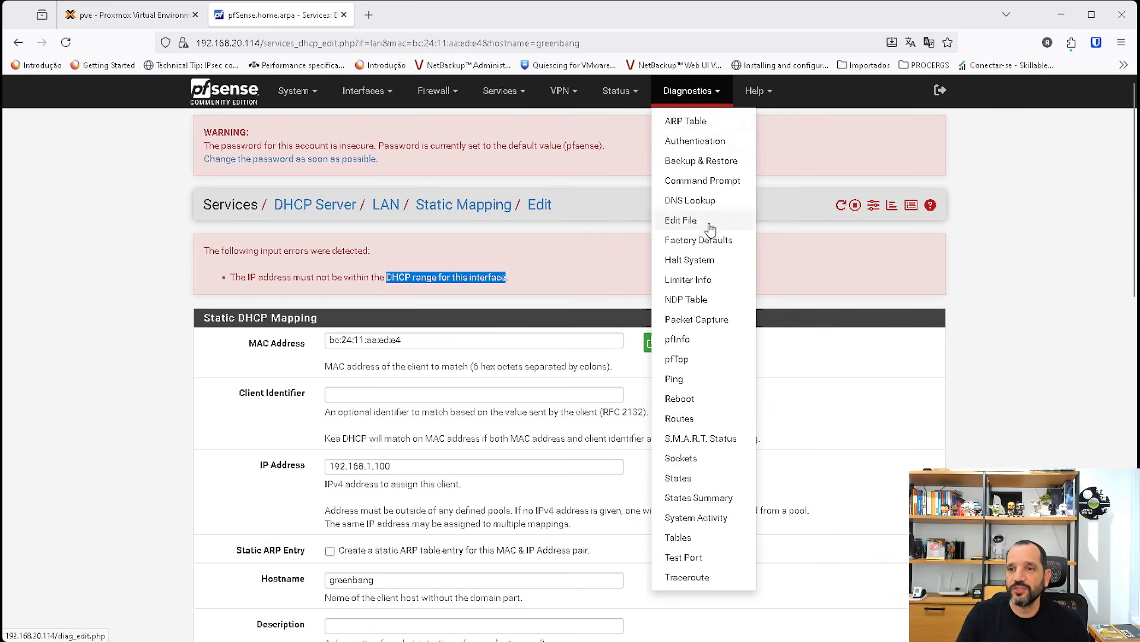
pyautogui.click(684, 221)
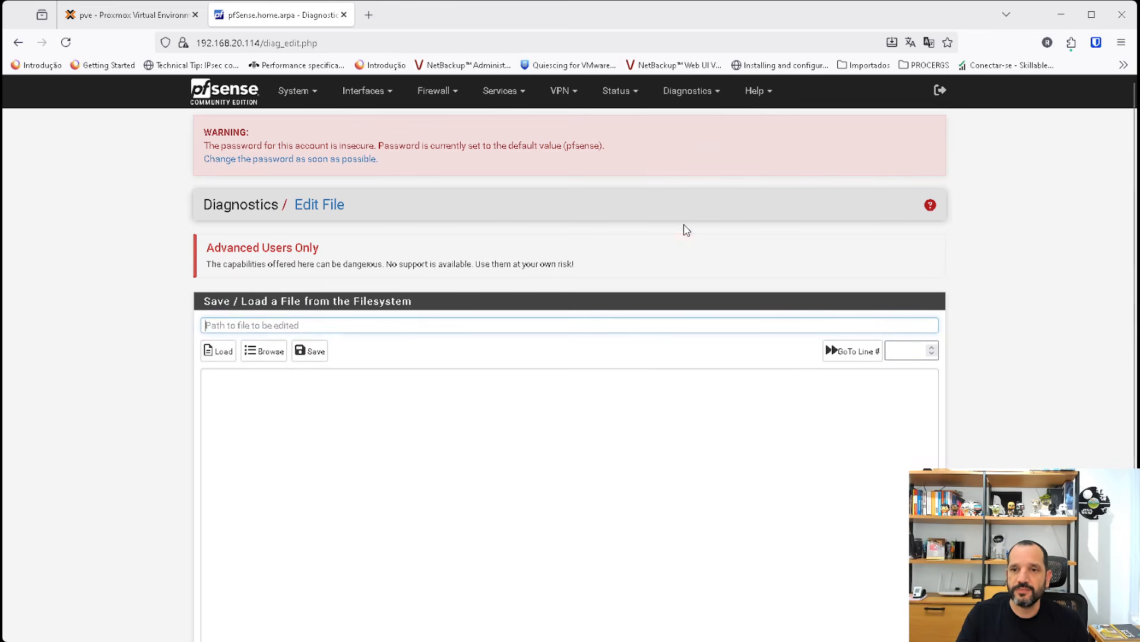
pyautogui.click(266, 356)
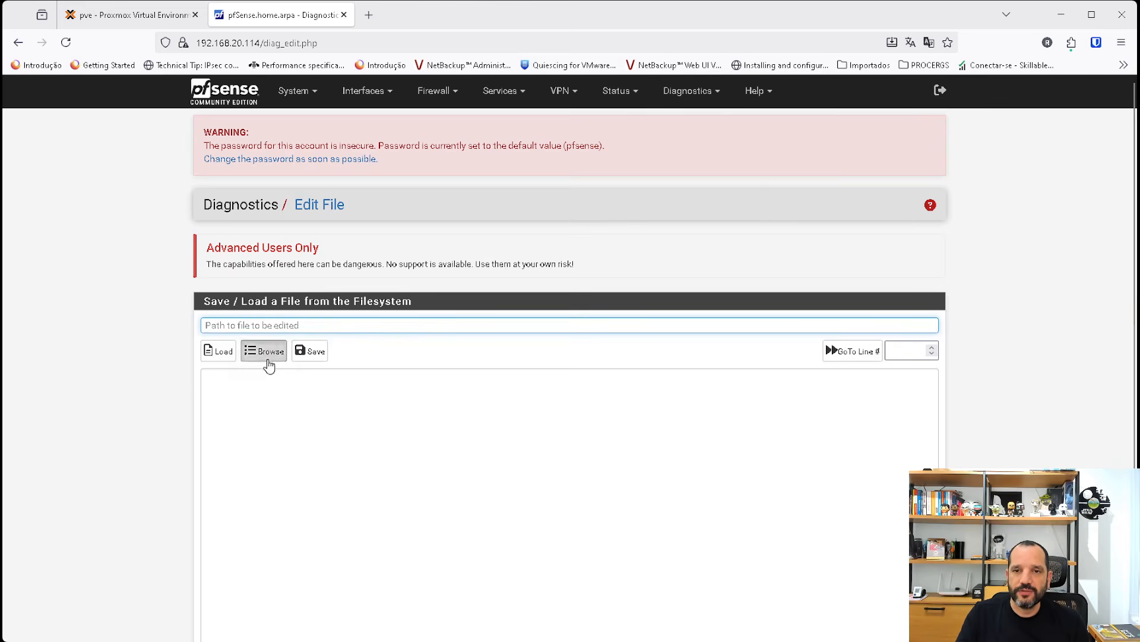
pyautogui.scroll(-2, 287, 356)
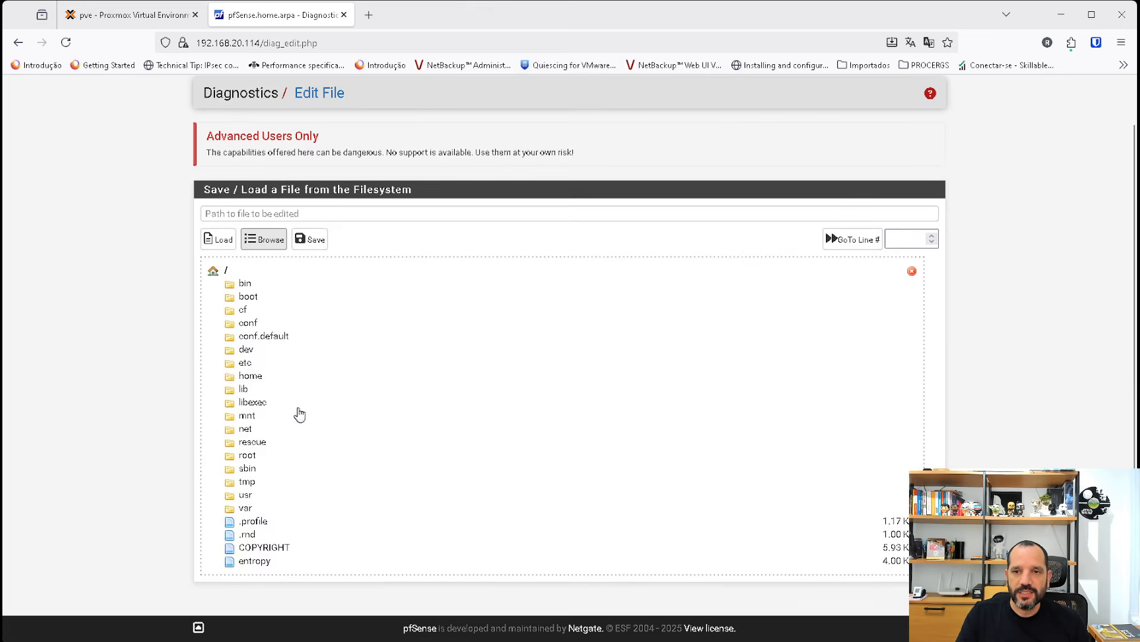
pyautogui.click(245, 495)
pyautogui.click(248, 408)
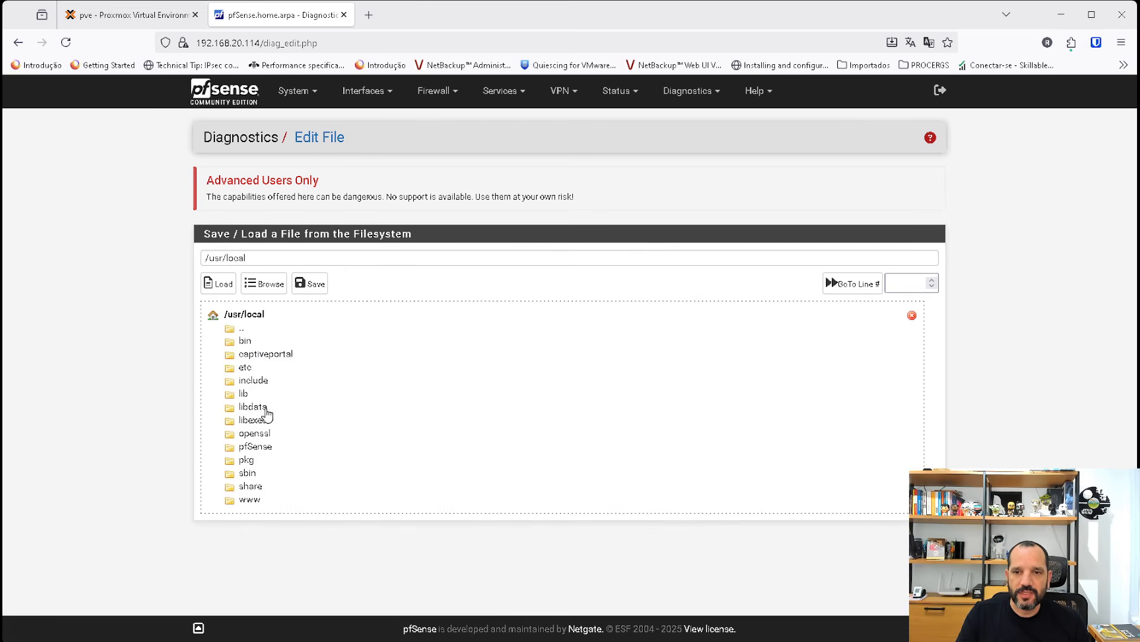
pyautogui.click(252, 502)
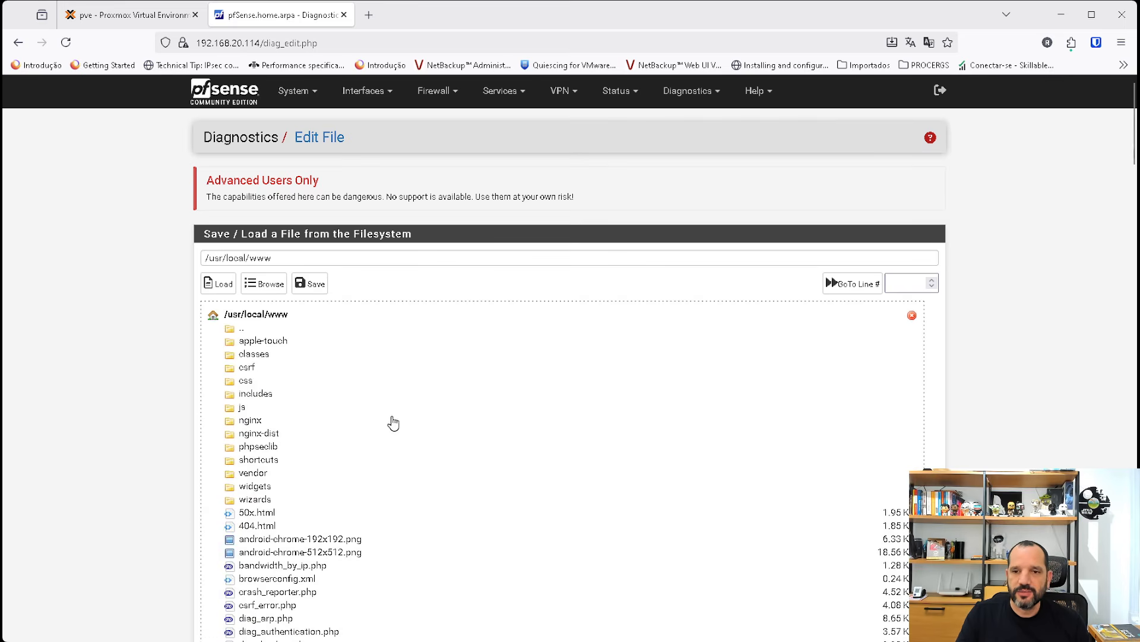
# Load services_dhcp_edit.php from the /usr/local/www folder for editing.
pyautogui.scroll(-3, 333, 418)
pyautogui.scroll(-7, 337, 420)
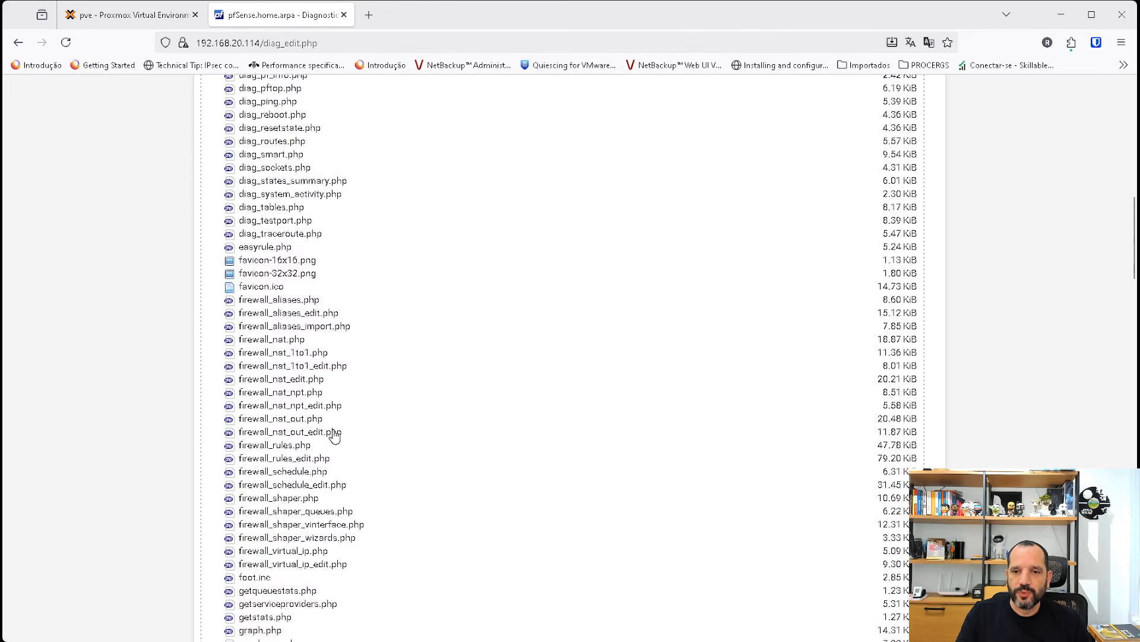
pyautogui.scroll(-10, 356, 436)
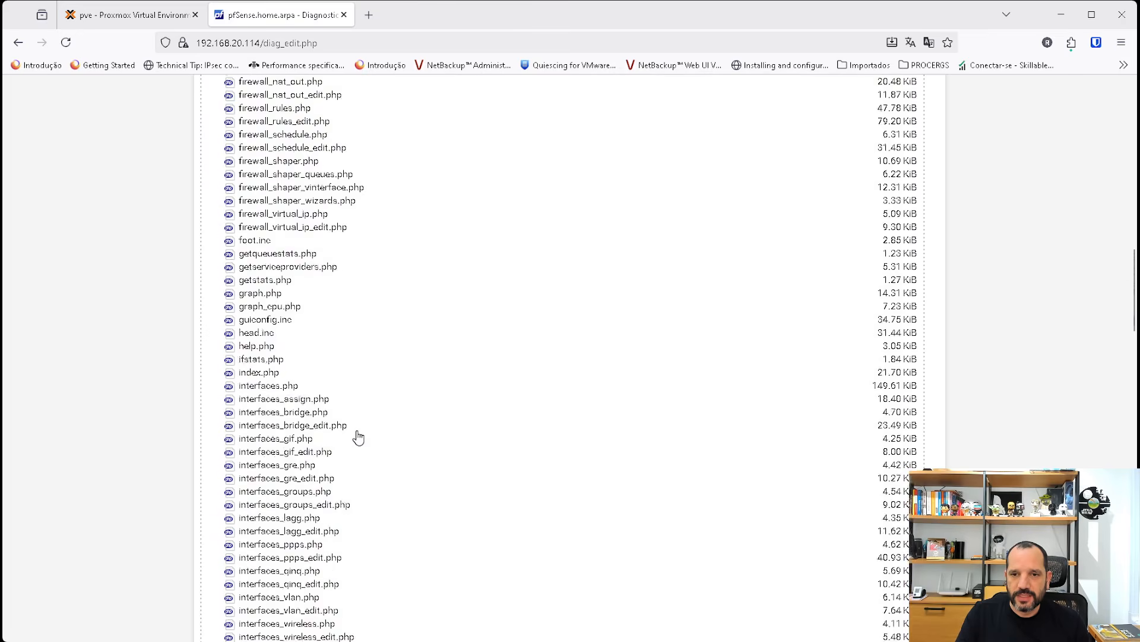
pyautogui.scroll(-3, 359, 437)
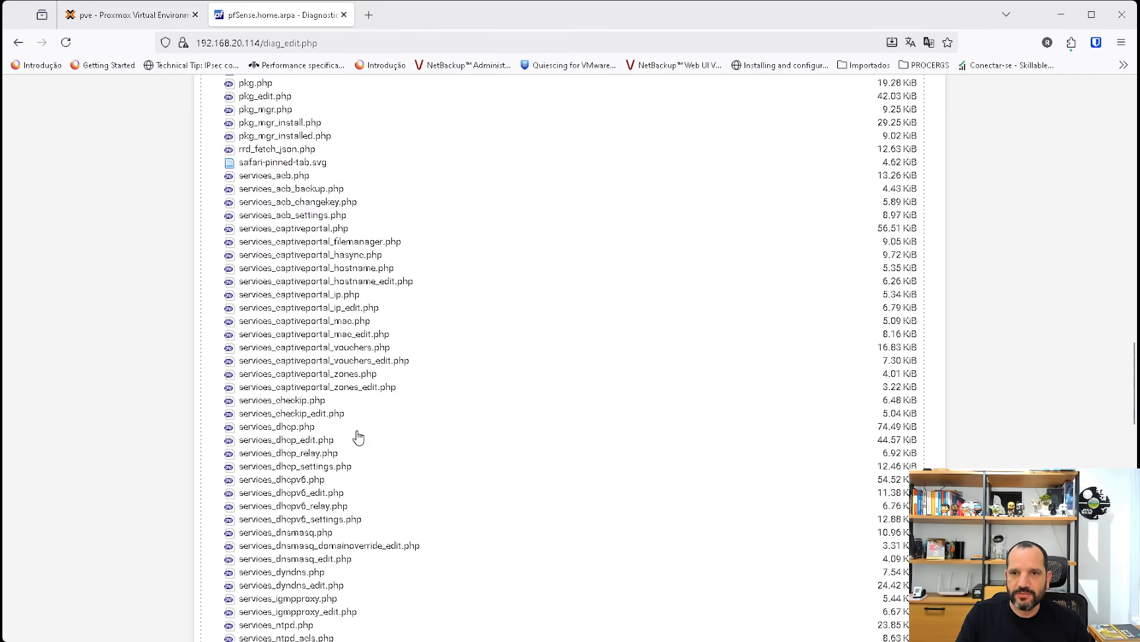
pyautogui.scroll(1, 358, 437)
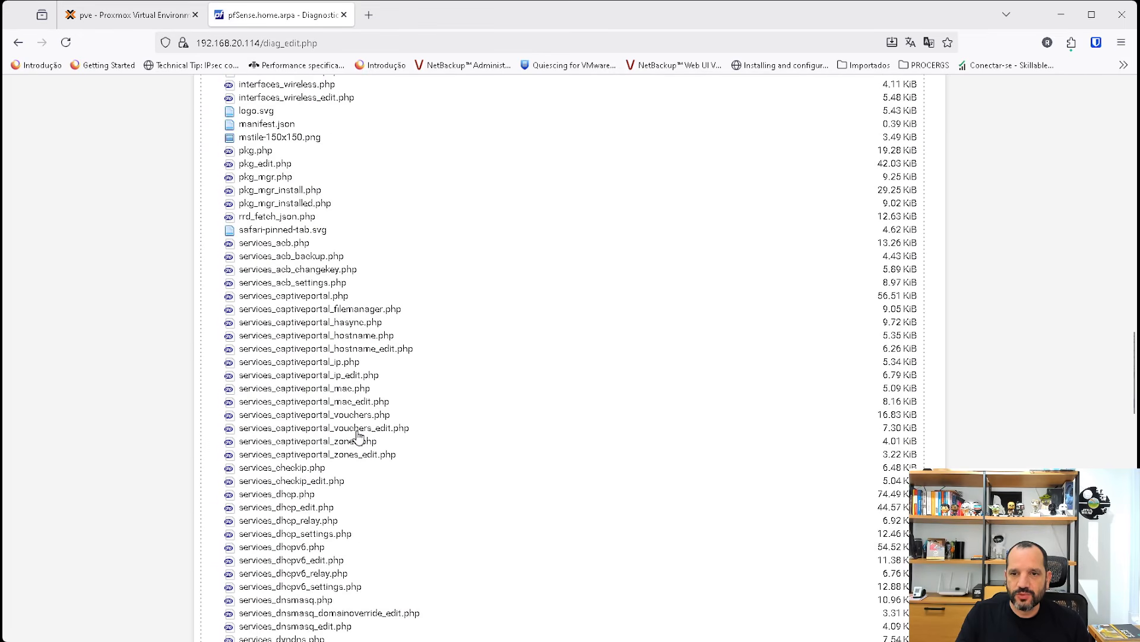
pyautogui.click(278, 508)
pyautogui.click(447, 415)
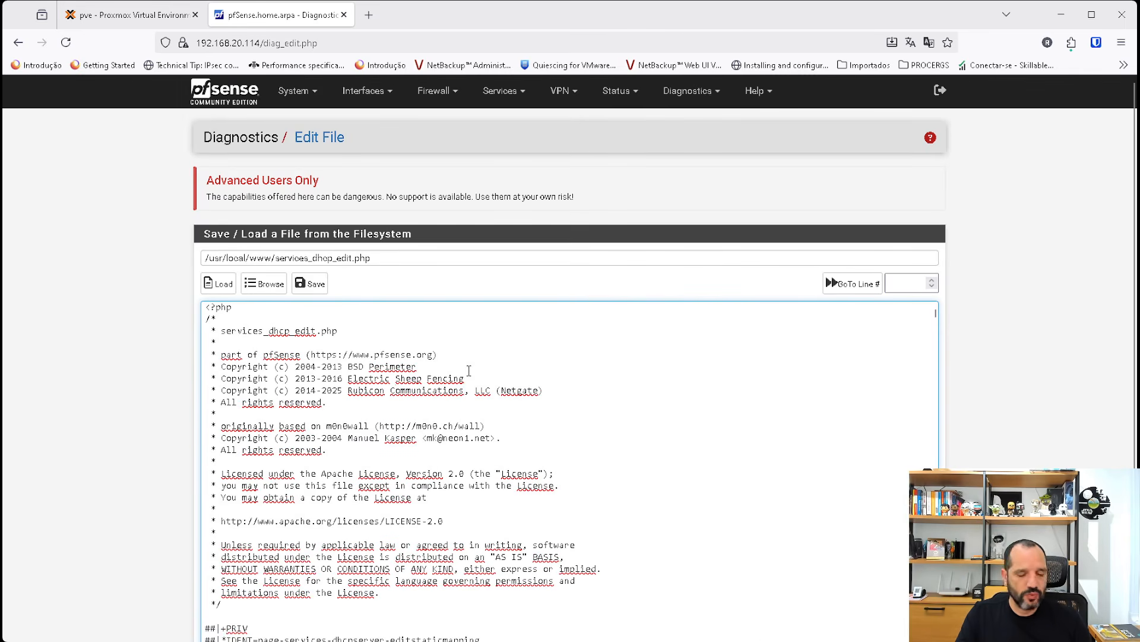
# Find the text "DHCP range for this interface" in the file and examine the surrounding IP range checks.
pyautogui.hotkey('ctrl', 'f')
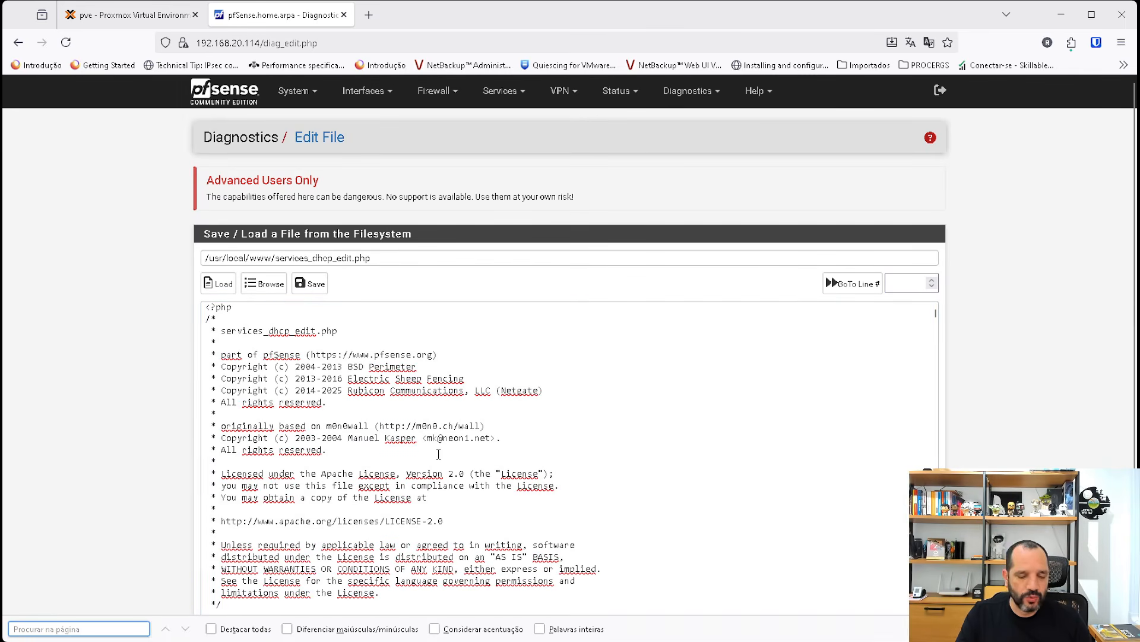
pyautogui.hotkey('ctrl', 'v')
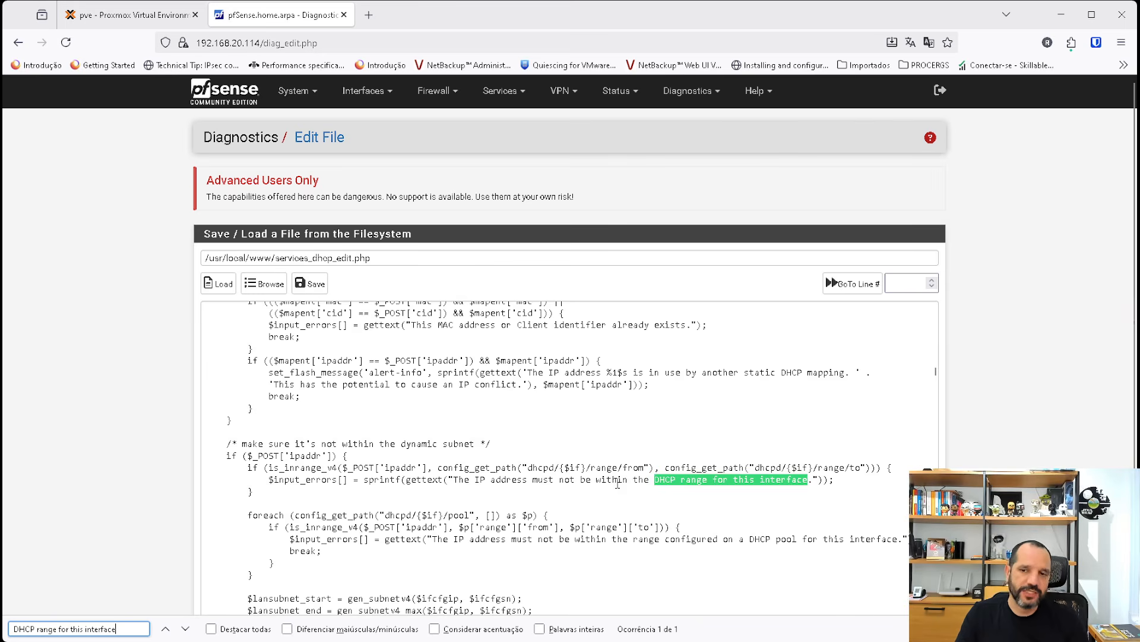
pyautogui.scroll(-2, 594, 480)
pyautogui.scroll(1, 574, 477)
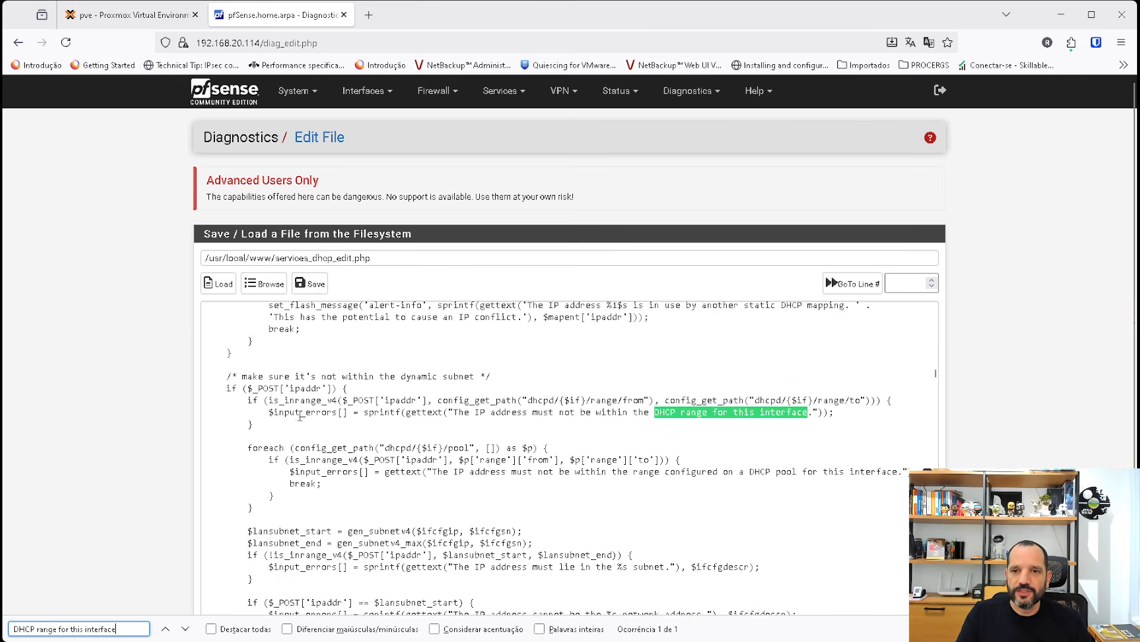
# Comment out the DHCP range check and the pool foreach block with /* and */, and save services_dhcp_edit.php.
pyautogui.click(247, 400)
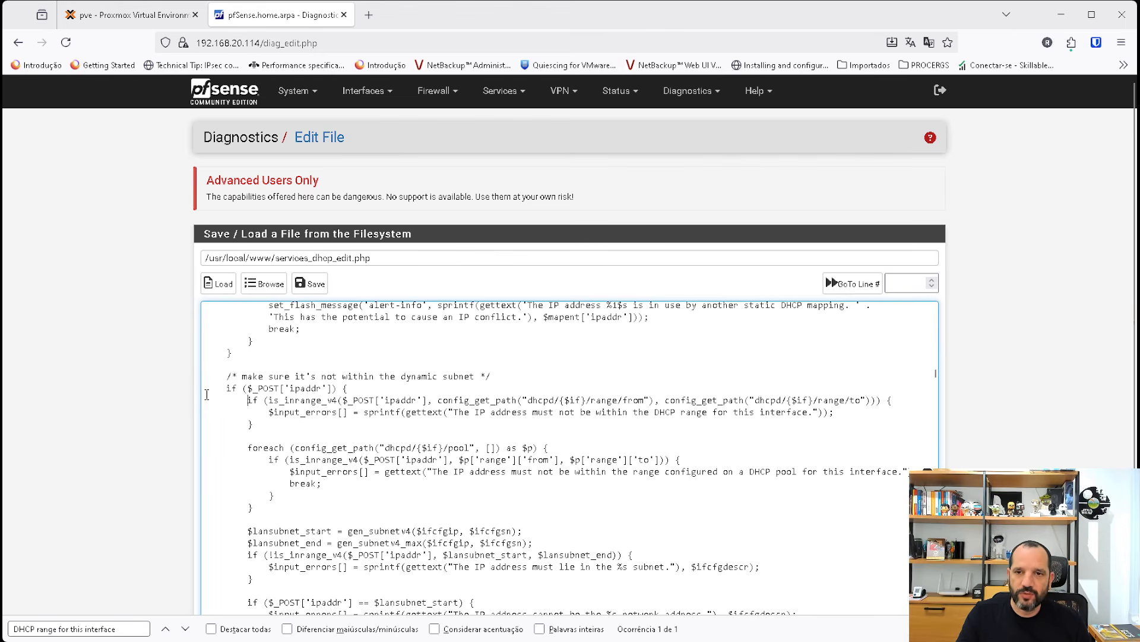
pyautogui.write('/')
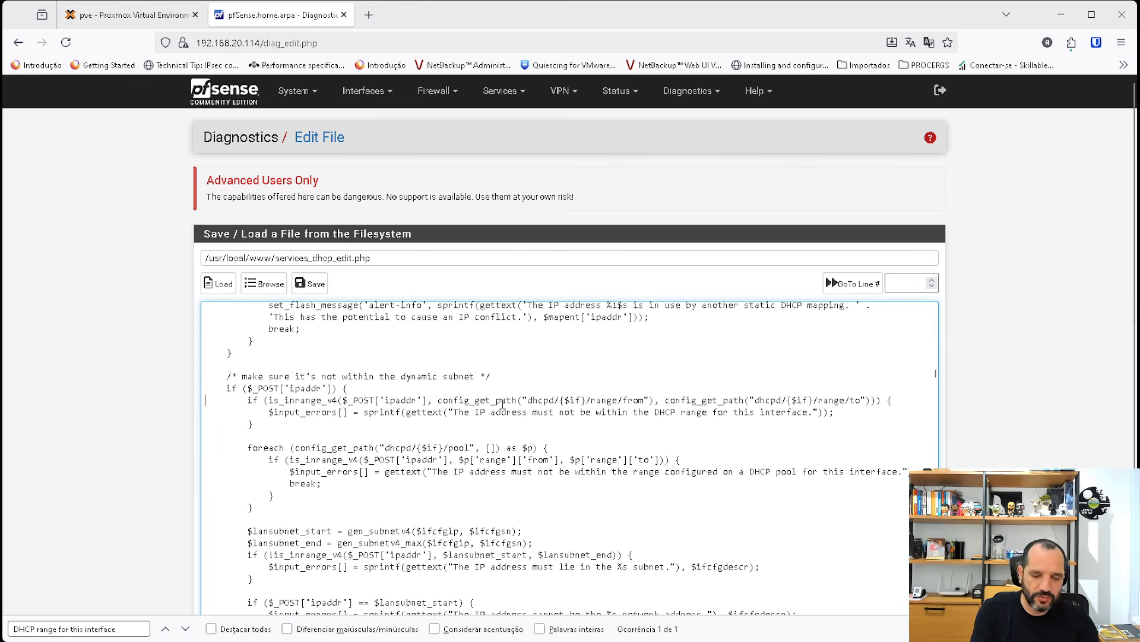
pyautogui.write('*')
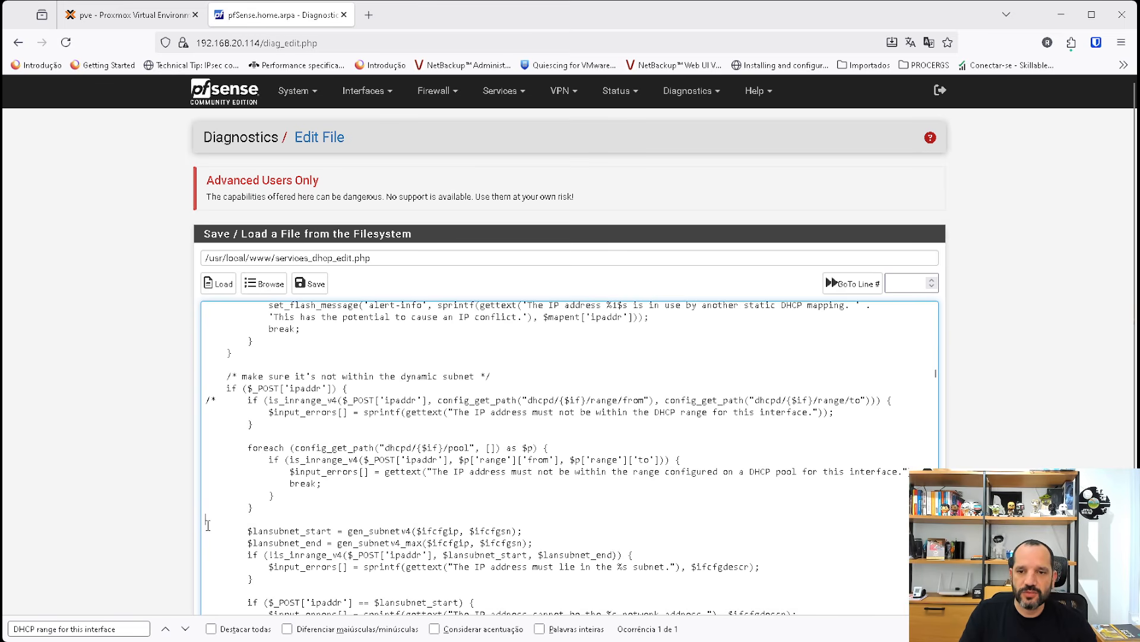
pyautogui.write('*')
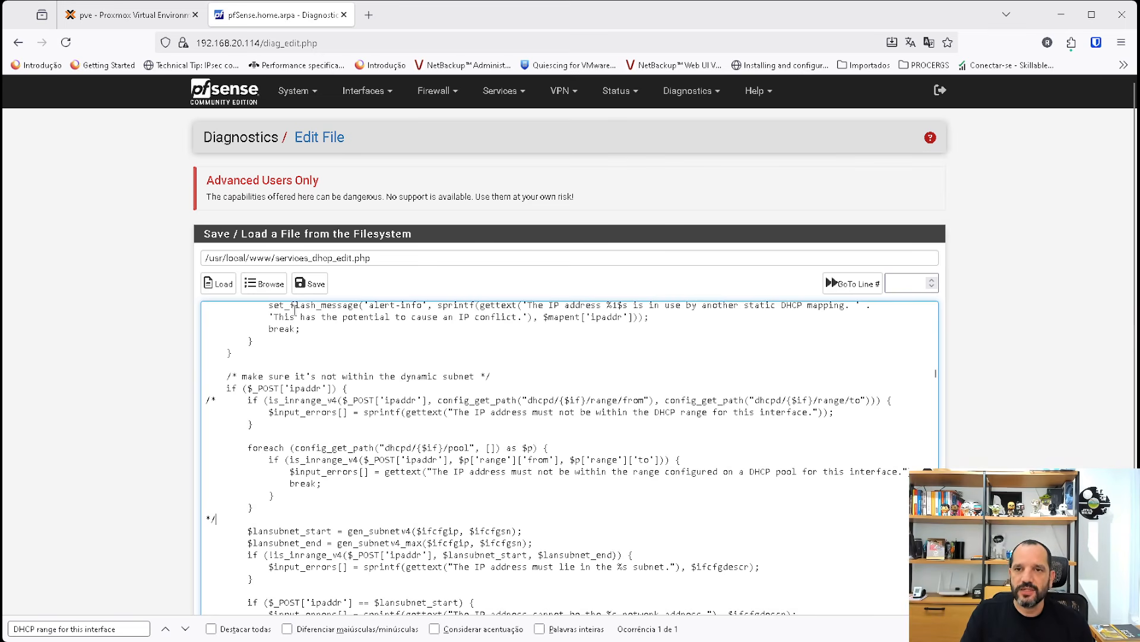
pyautogui.click(310, 283)
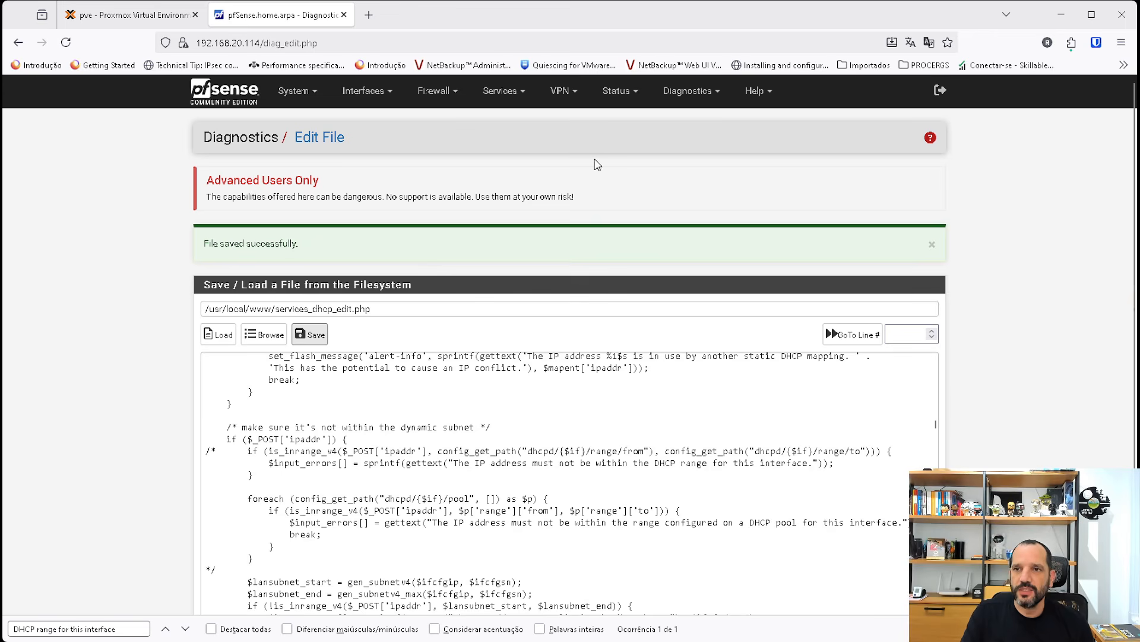
# Save a static mapping for the greenbang lease with IP address 192.168.1.100 and apply the DHCP server changes.
pyautogui.click(617, 91)
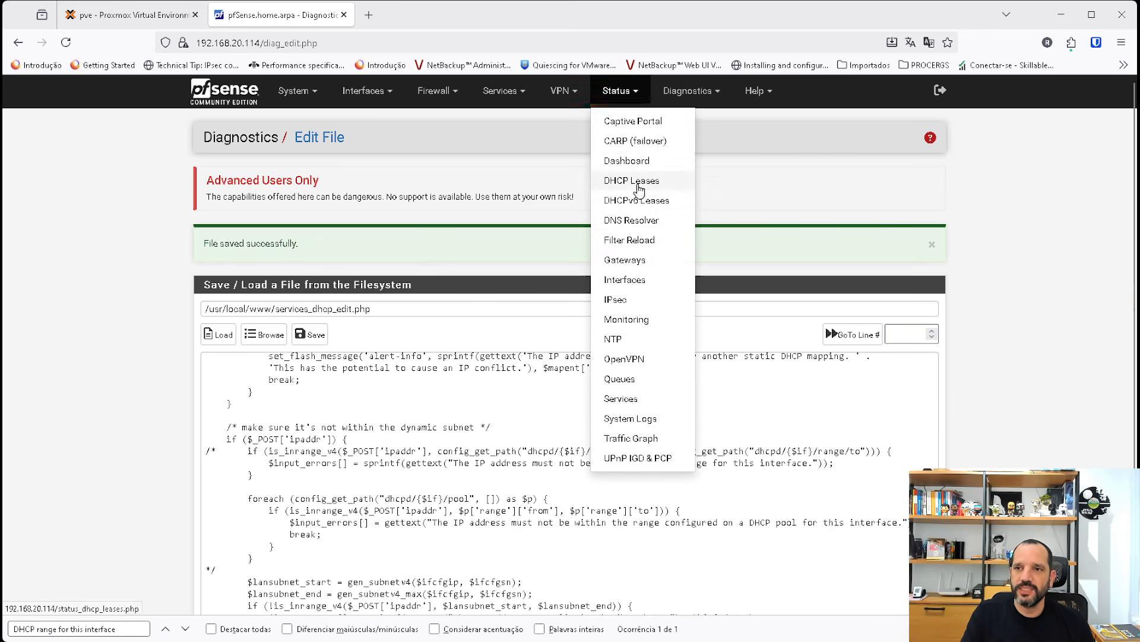
pyautogui.click(639, 182)
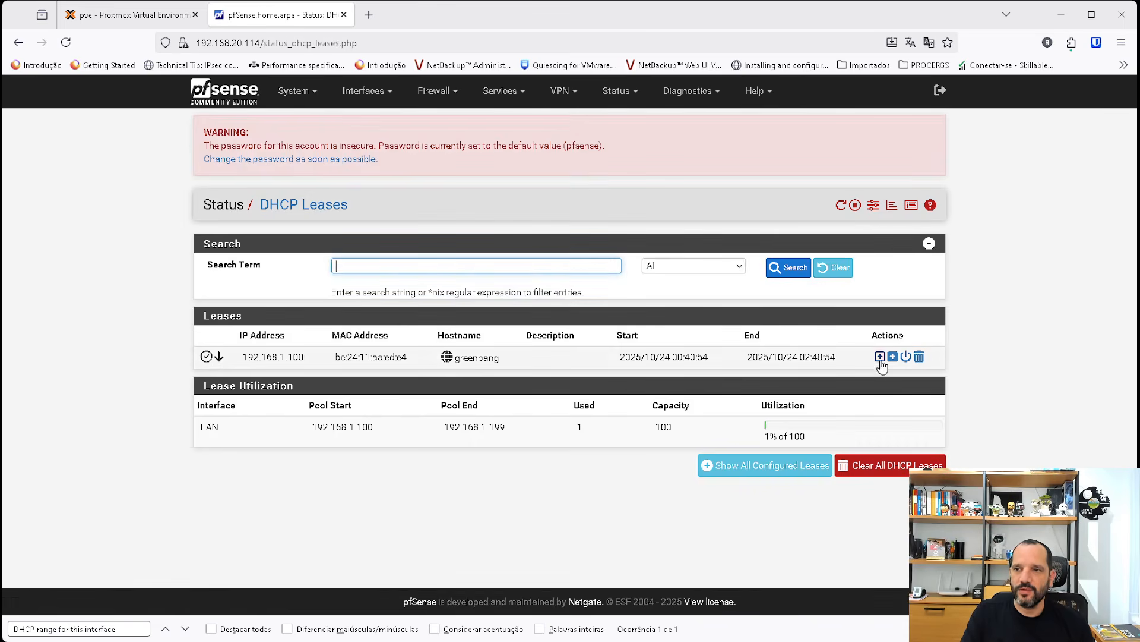
pyautogui.click(880, 356)
pyautogui.click(356, 396)
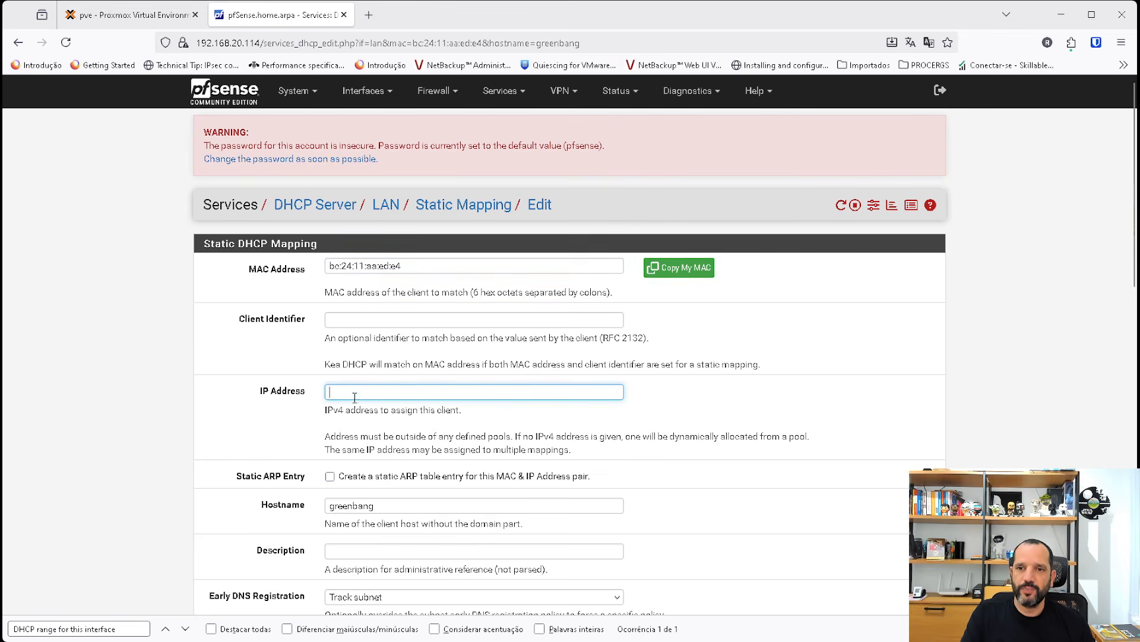
pyautogui.write('192.168.')
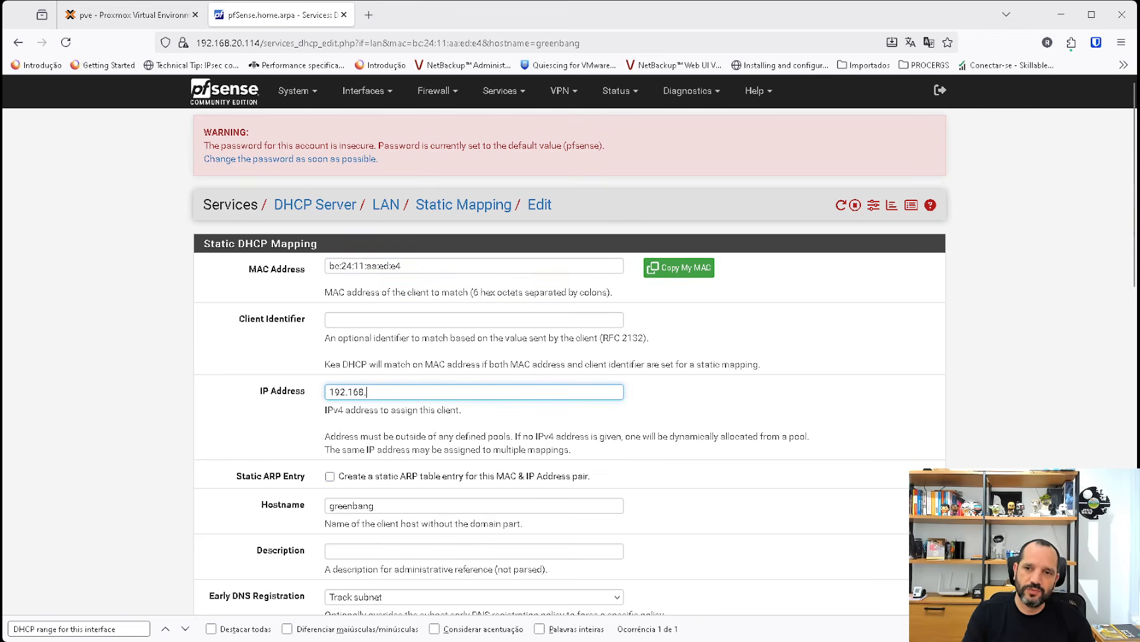
pyautogui.write('1.100')
pyautogui.scroll(-10, 345, 498)
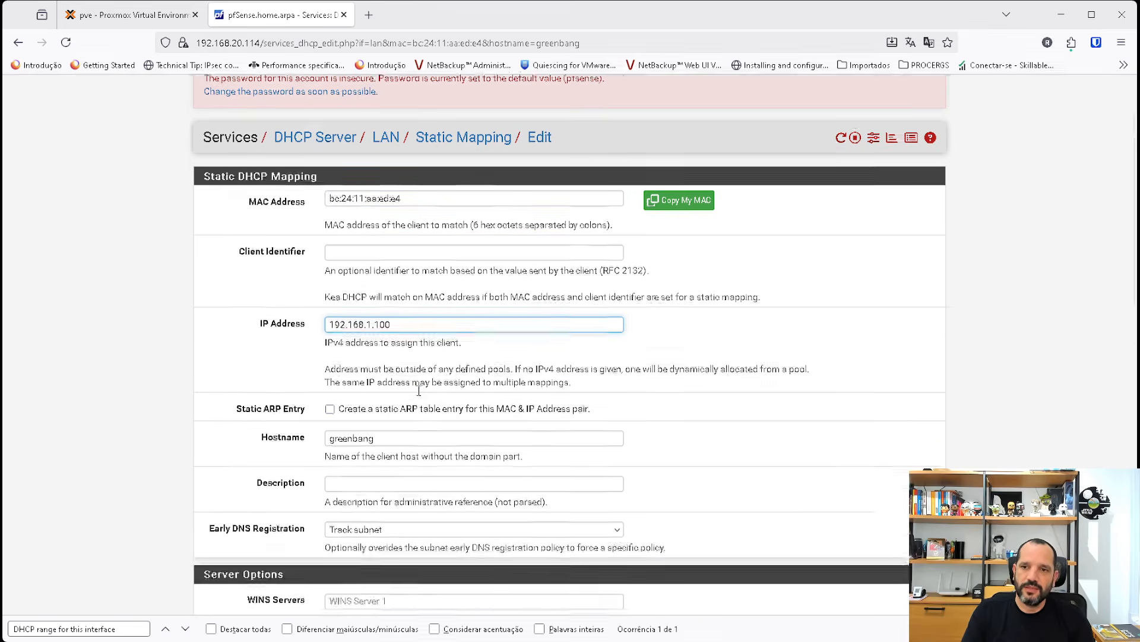
pyautogui.click(349, 543)
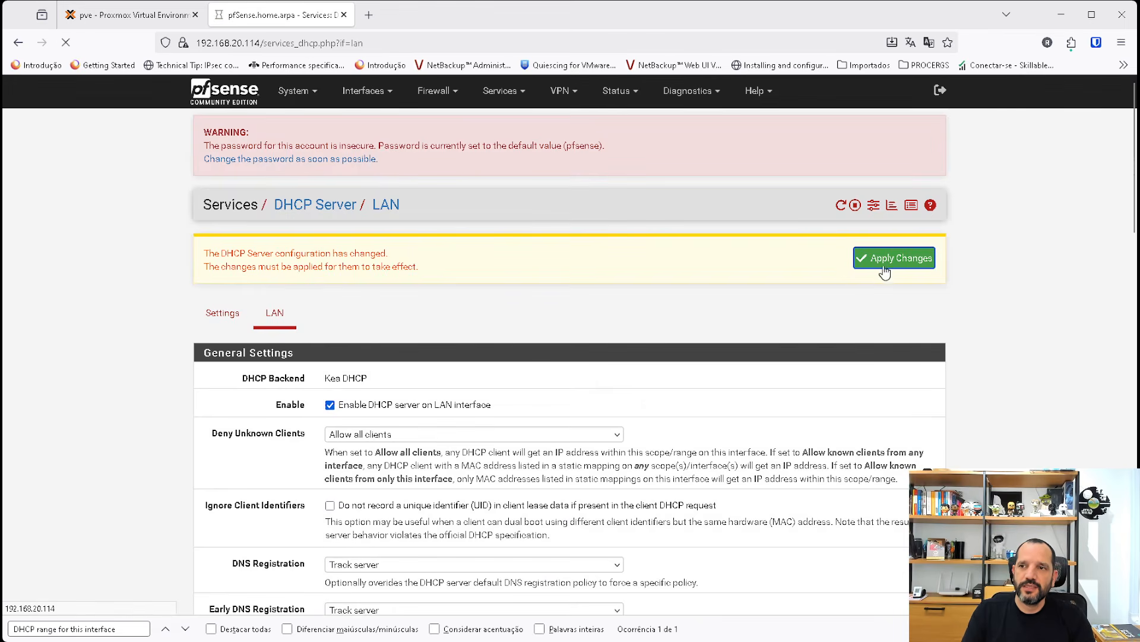
pyautogui.click(857, 270)
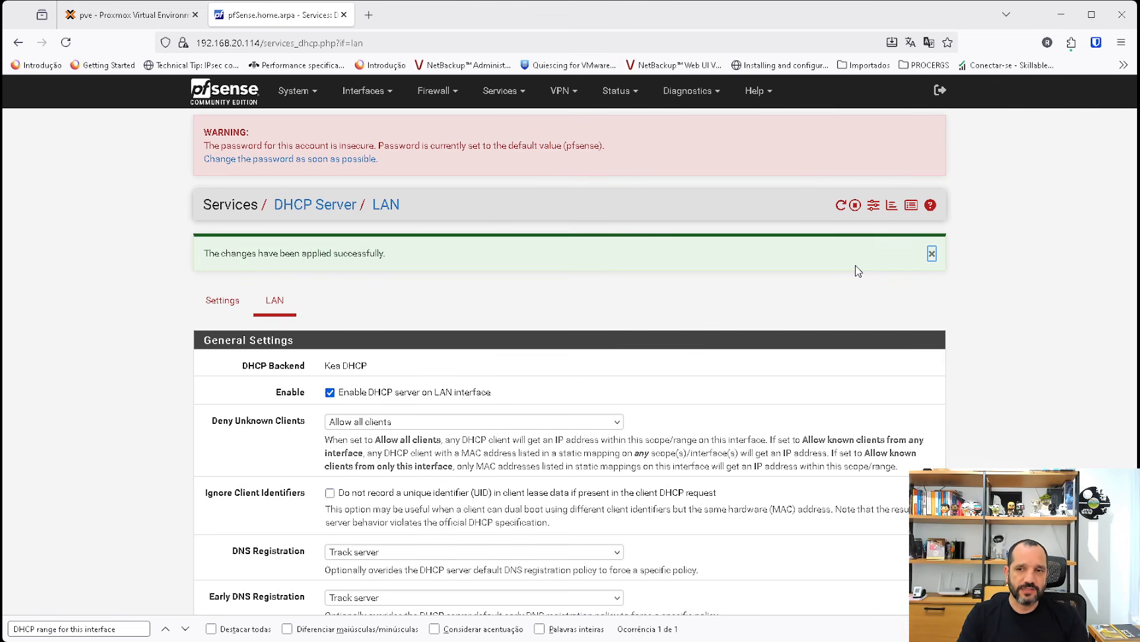
# Check the LAN DHCP static mappings list and compare it with the primary address pool range.
pyautogui.scroll(-20, 621, 308)
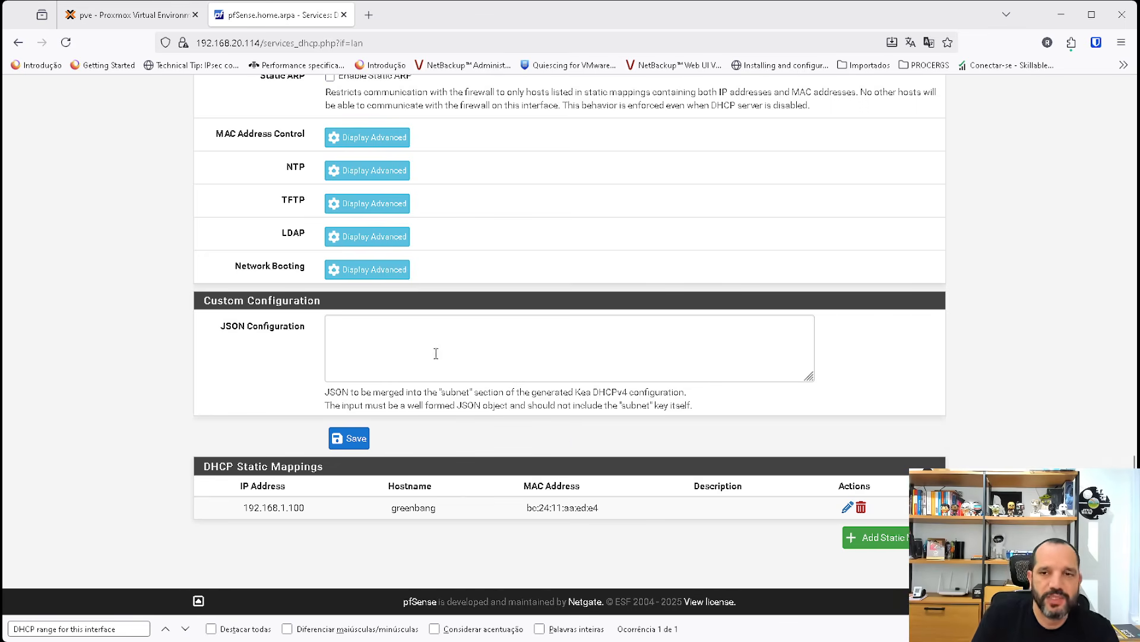
pyautogui.scroll(6, 448, 357)
pyautogui.scroll(16, 490, 339)
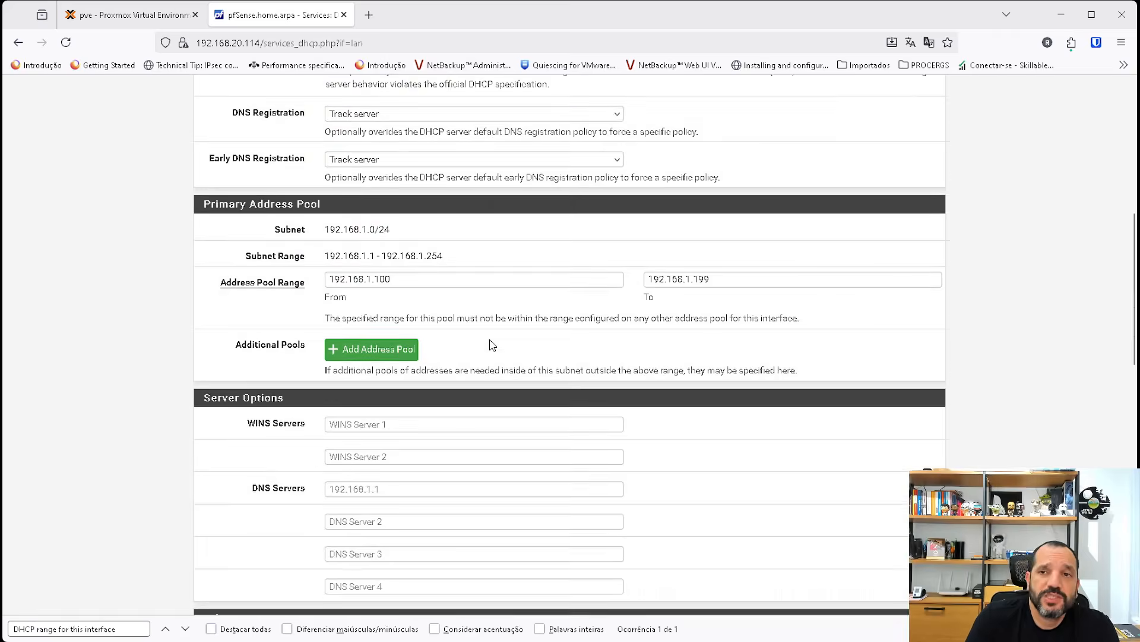
pyautogui.scroll(1, 548, 256)
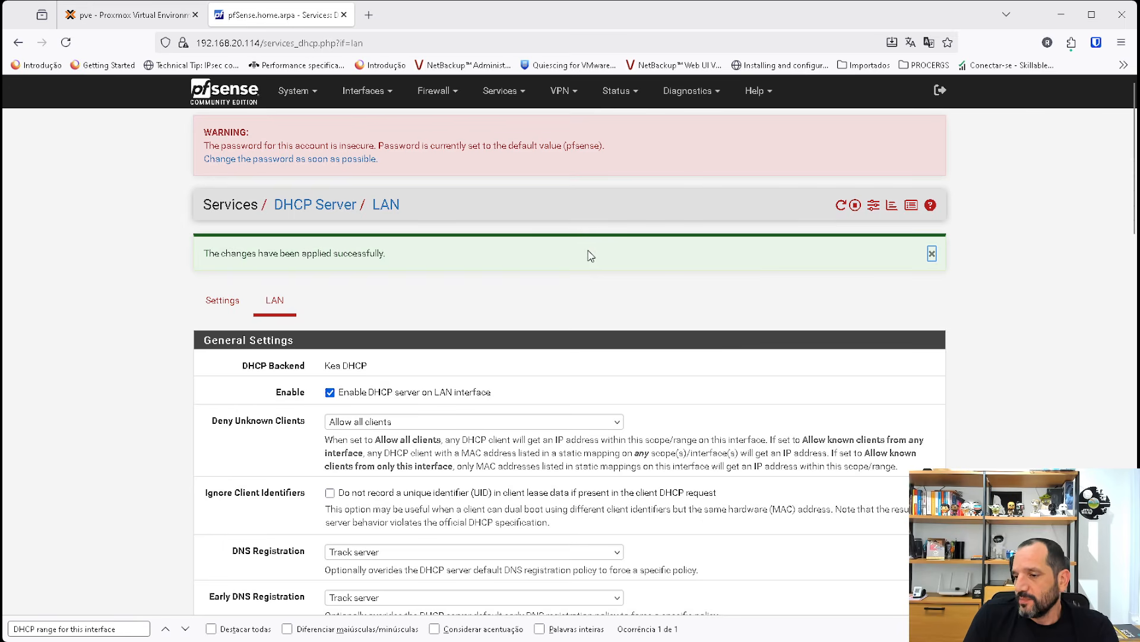
# Start a new firewall IP alias named ipsdeservidores with the type Host(s).
pyautogui.click(447, 97)
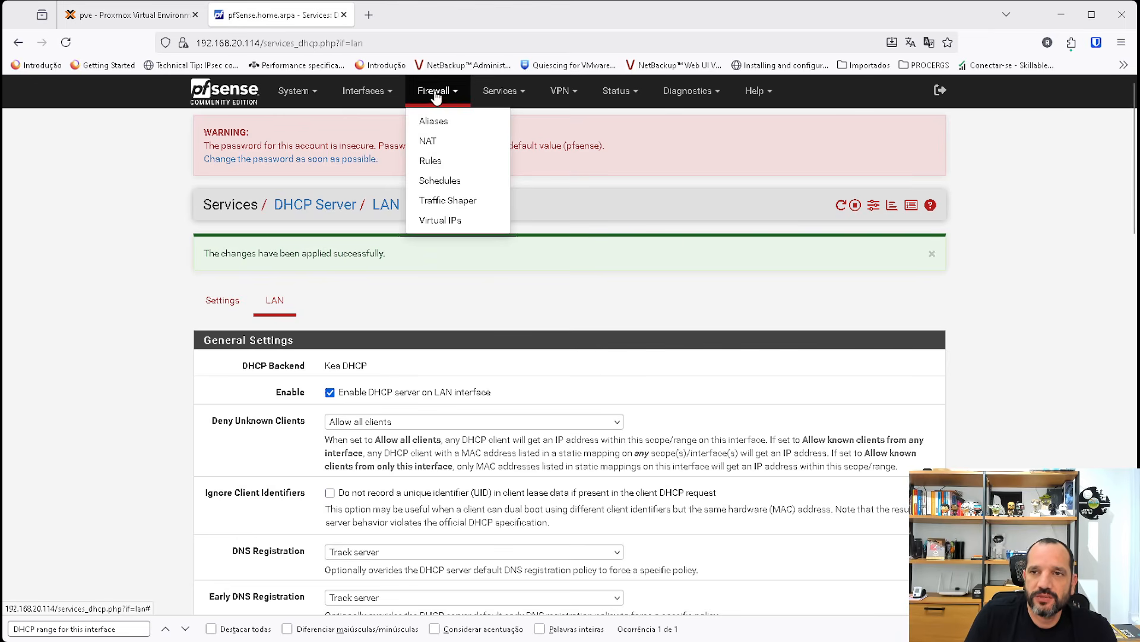
pyautogui.click(433, 96)
pyautogui.click(434, 96)
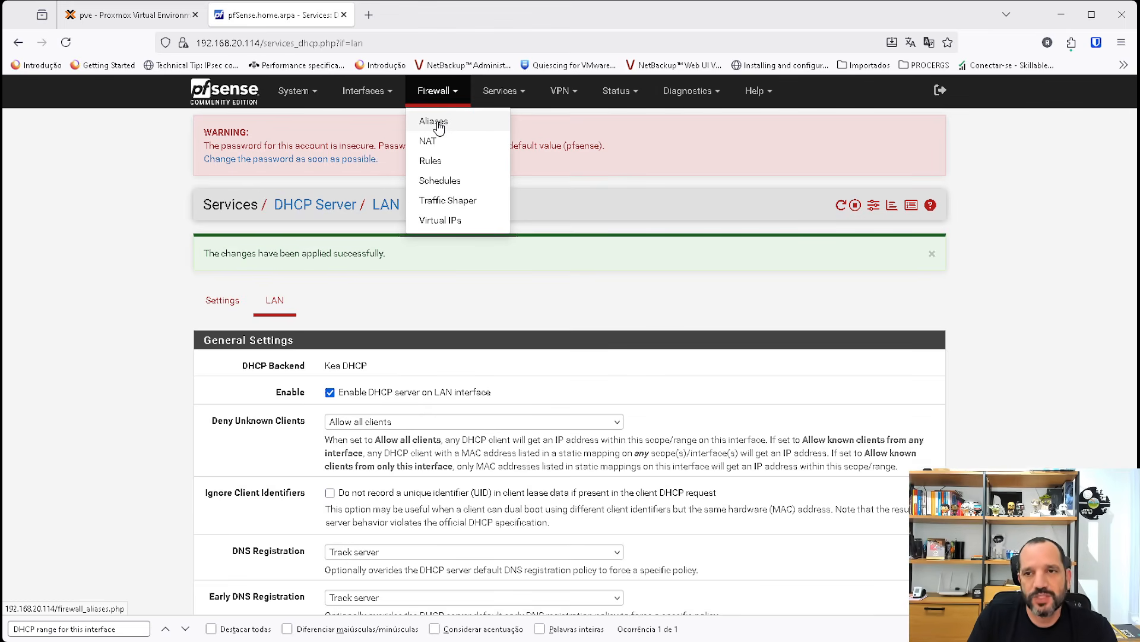
pyautogui.click(438, 124)
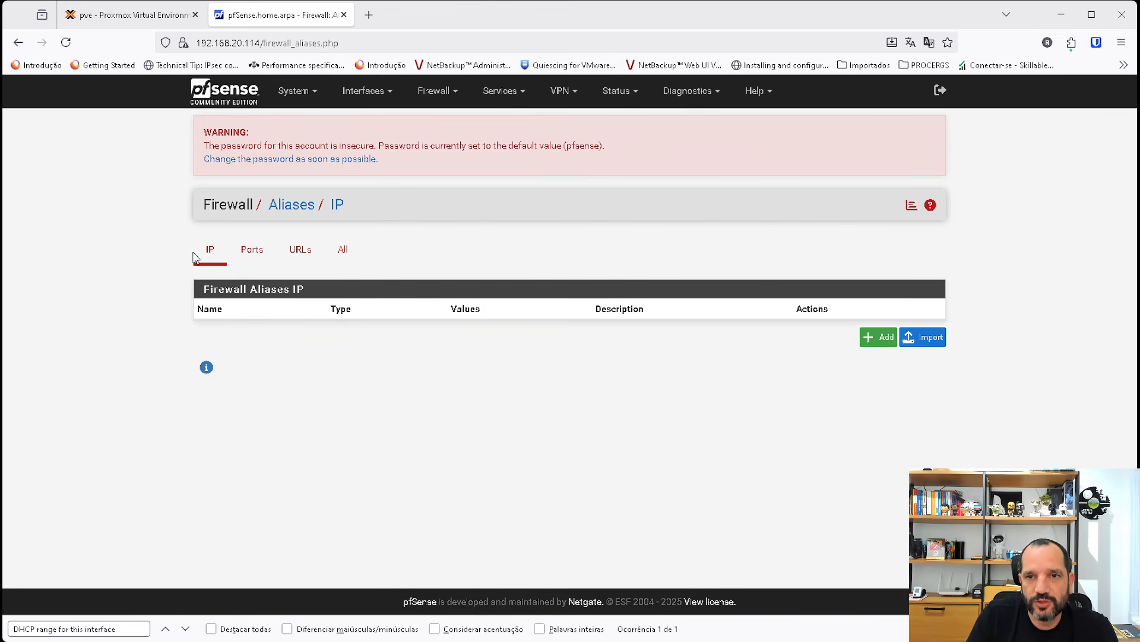
pyautogui.click(880, 336)
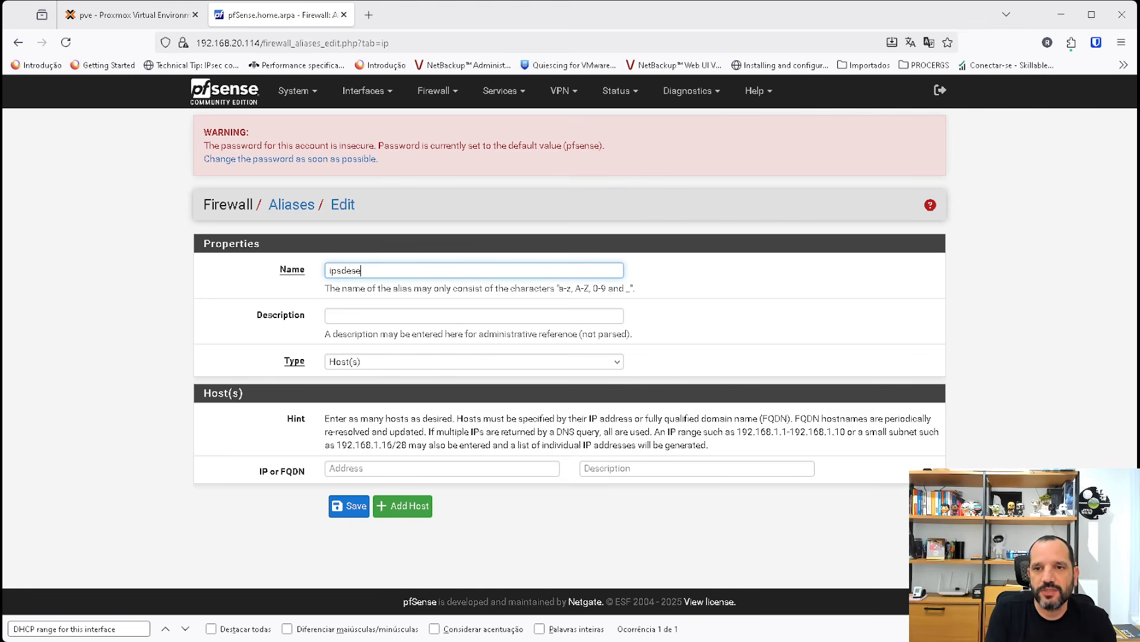
pyautogui.write('ipsdeservidor')
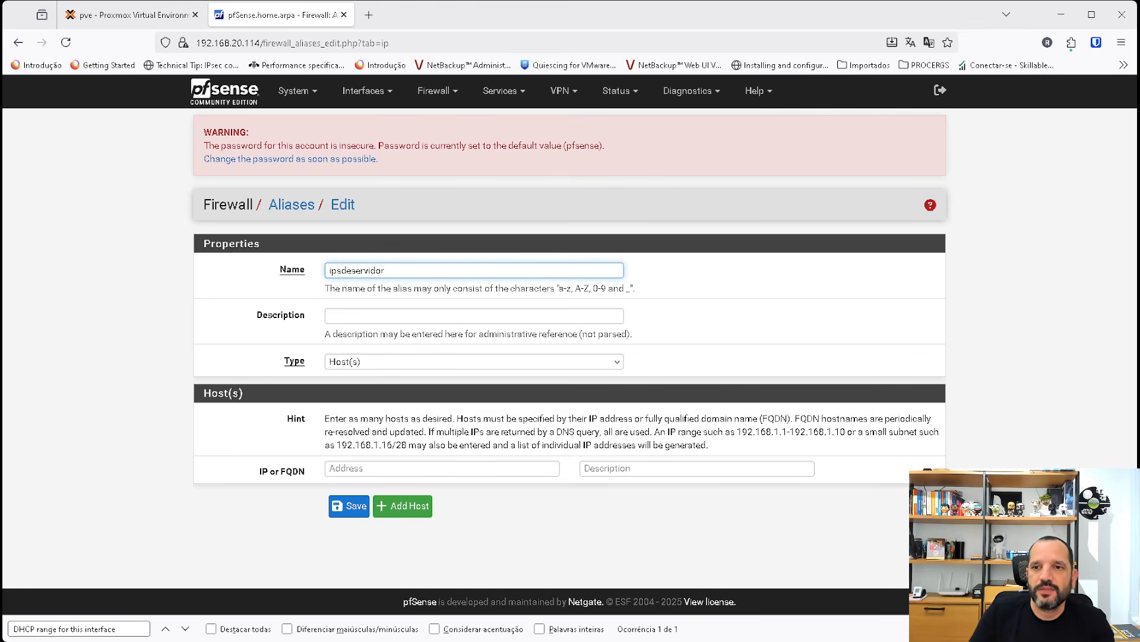
pyautogui.write('es')
pyautogui.click(378, 364)
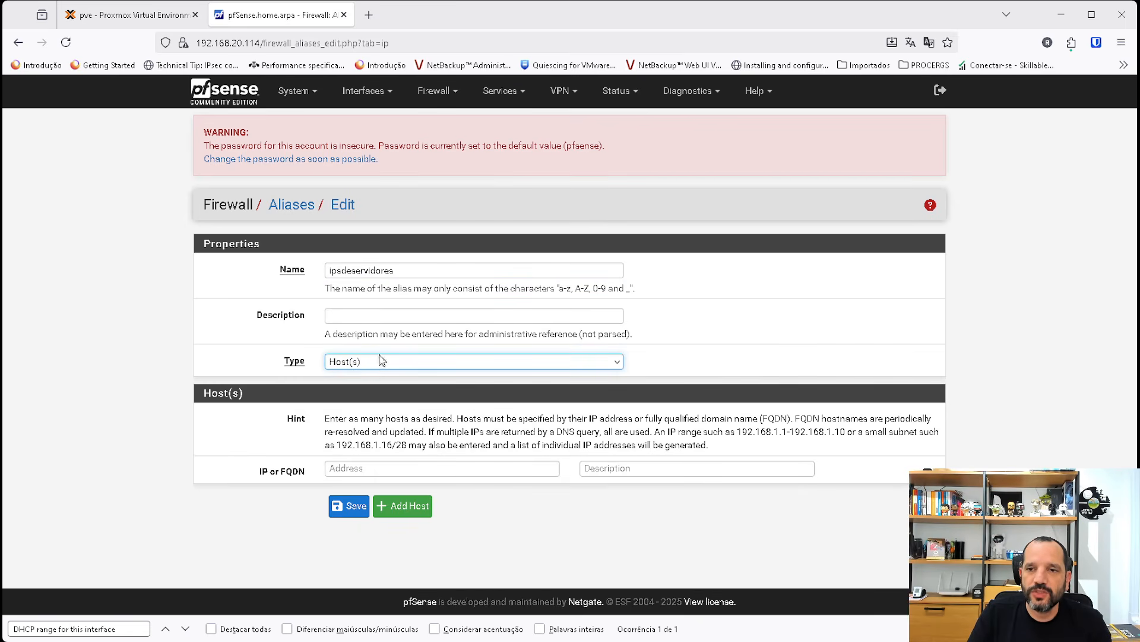
# Enter the host range 192.168.1.2-192.168.1.10 in the alias, save it and apply the alias changes.
pyautogui.click(362, 468)
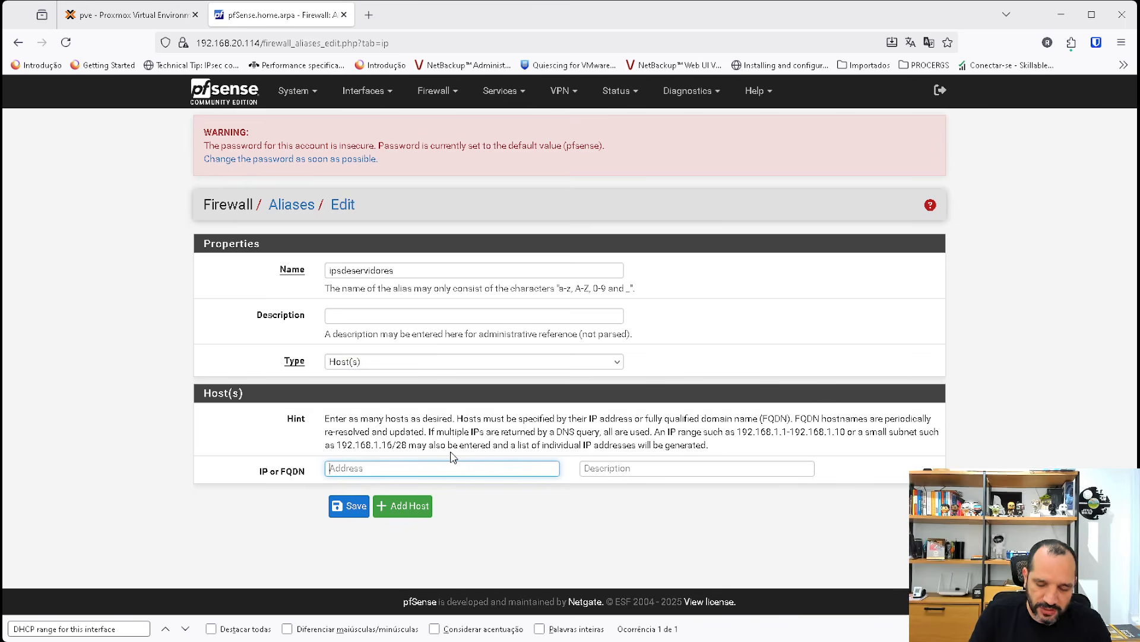
pyautogui.write('192.168.1.')
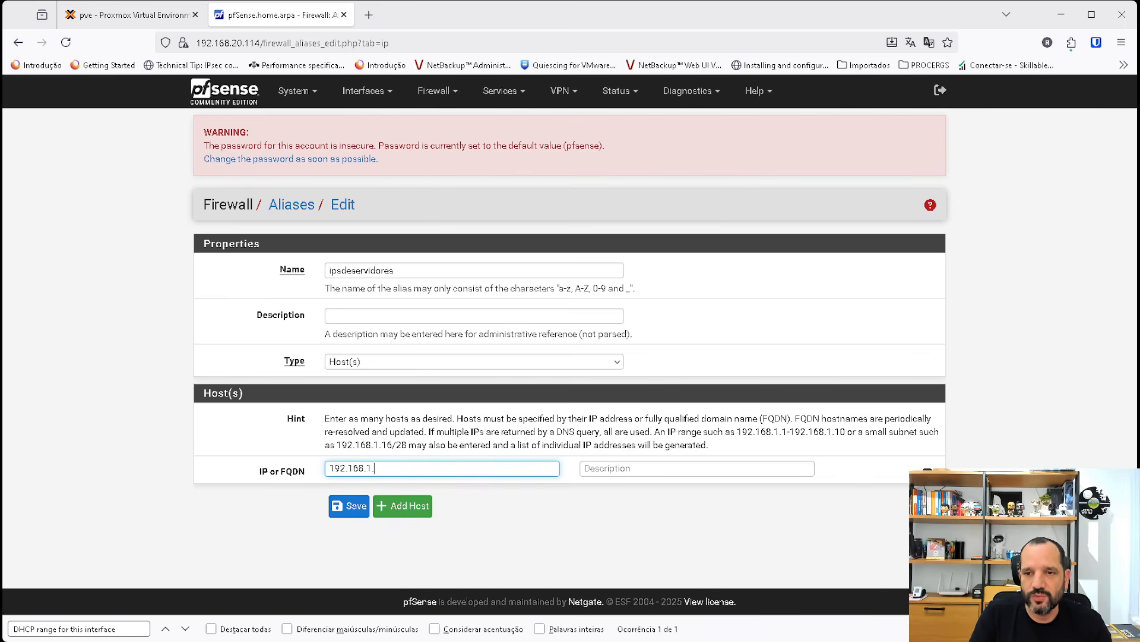
pyautogui.write('2-')
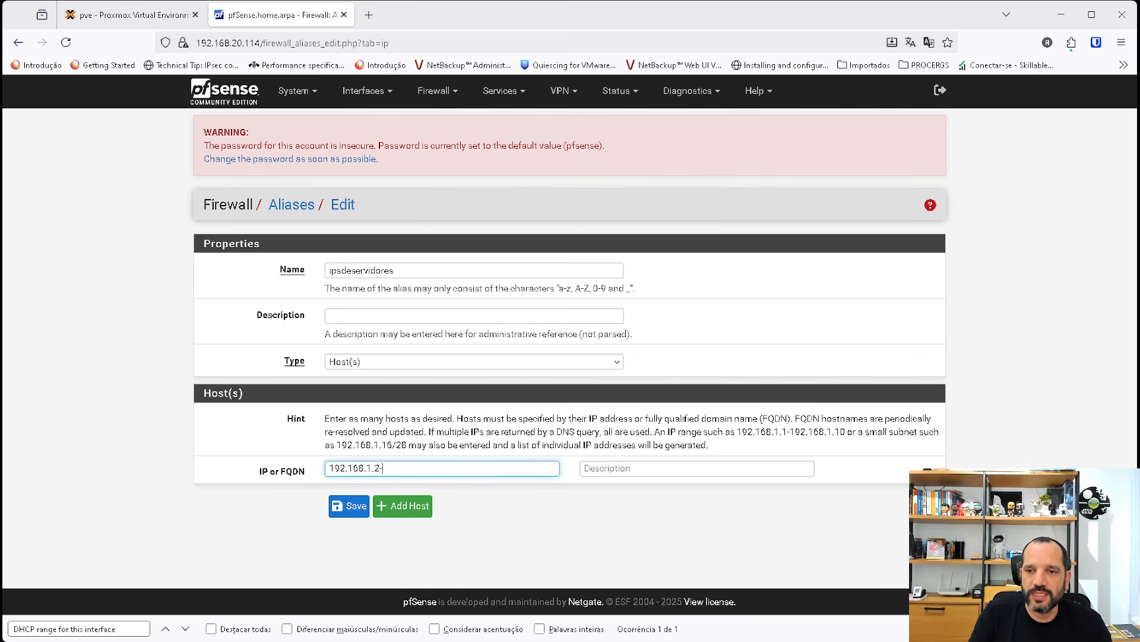
pyautogui.write('192.168.1.10')
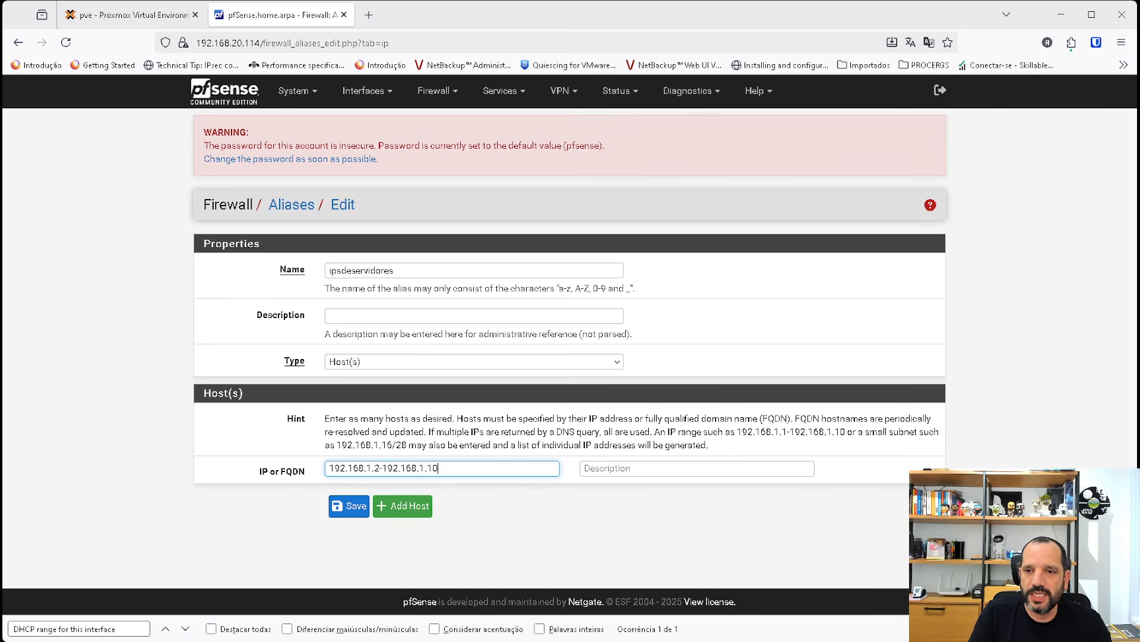
pyautogui.click(409, 505)
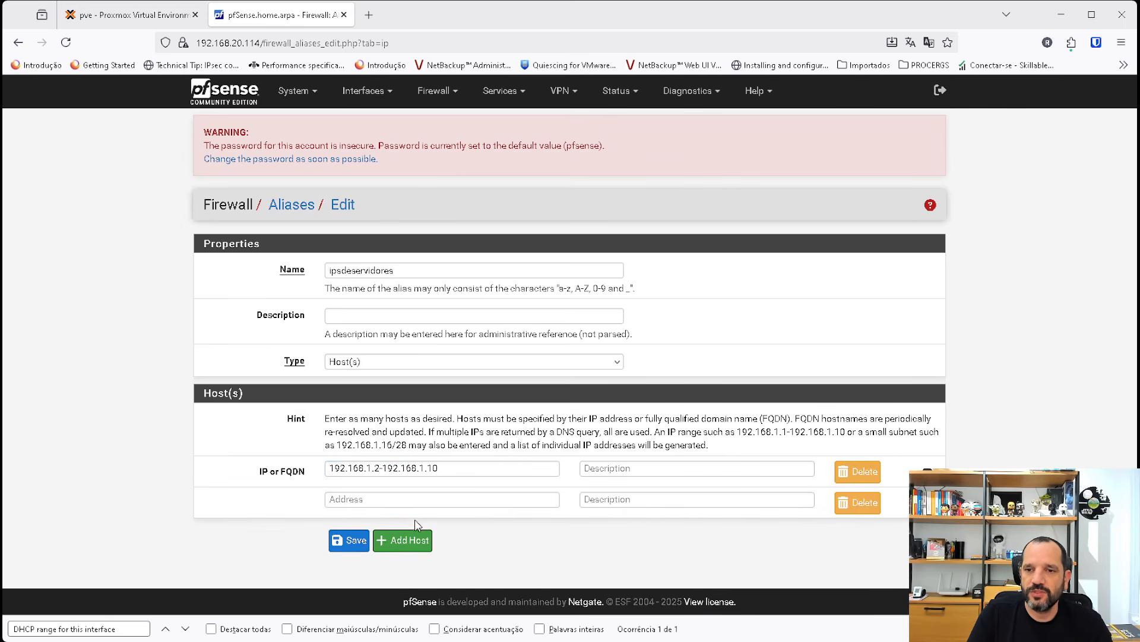
pyautogui.click(351, 540)
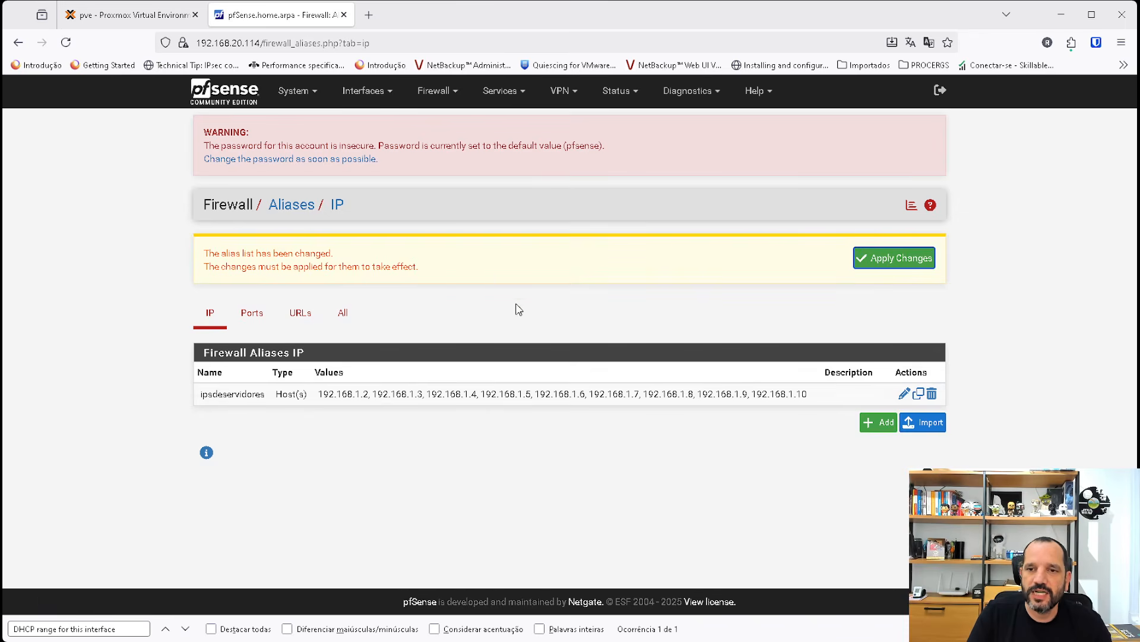
pyautogui.click(883, 260)
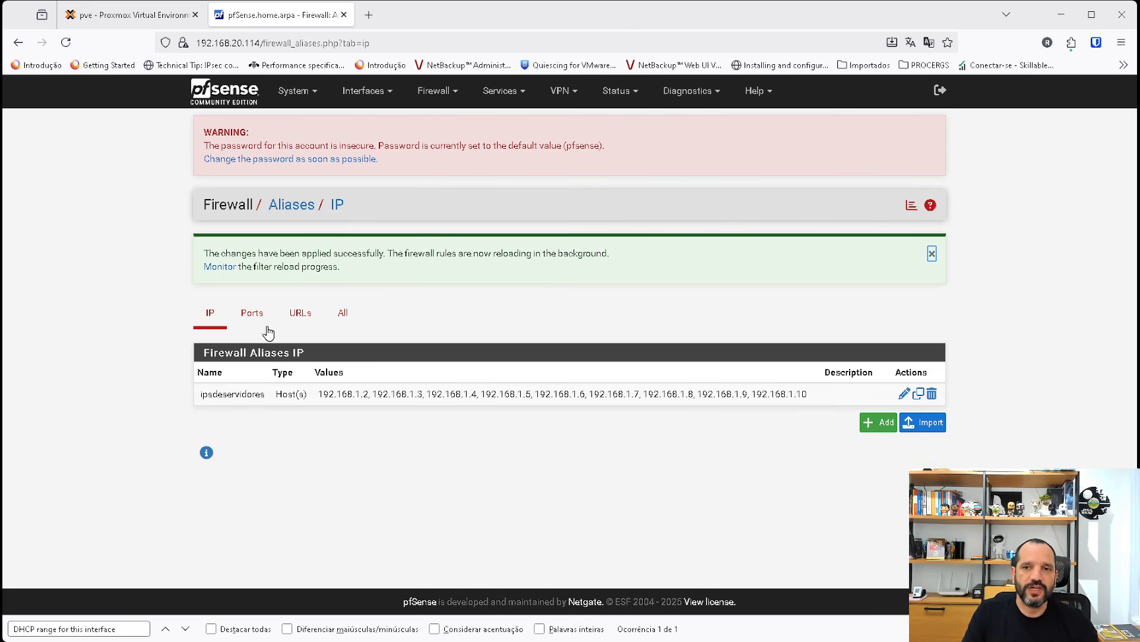
# Examine the blank new-alias forms for ports and for URLs, including their types and entry fields, without saving anything.
pyautogui.click(253, 314)
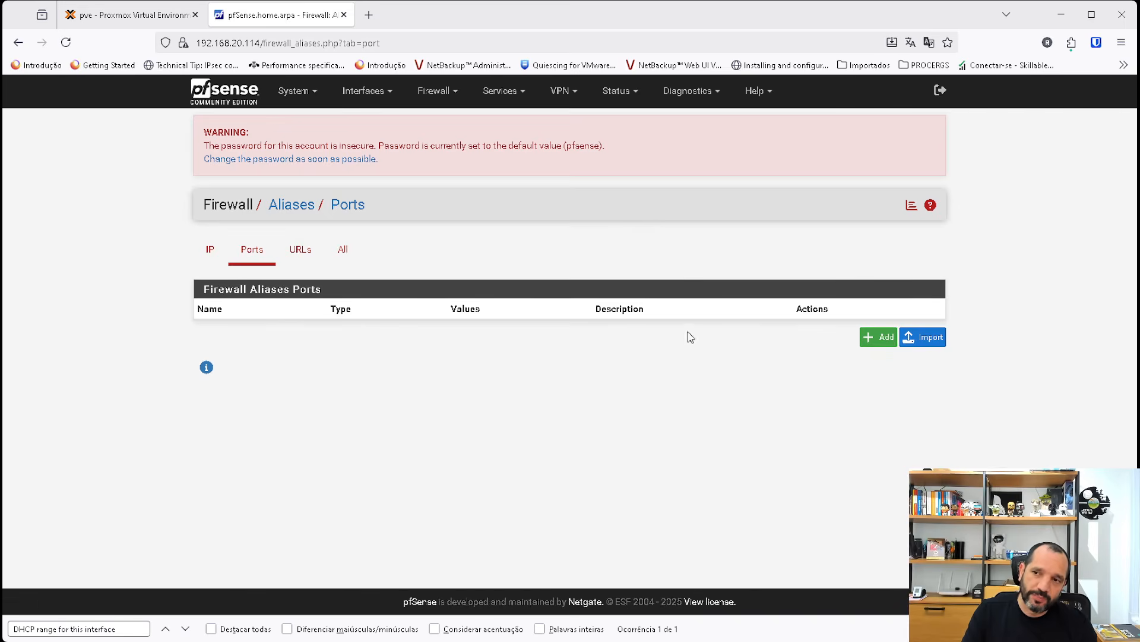
pyautogui.click(879, 337)
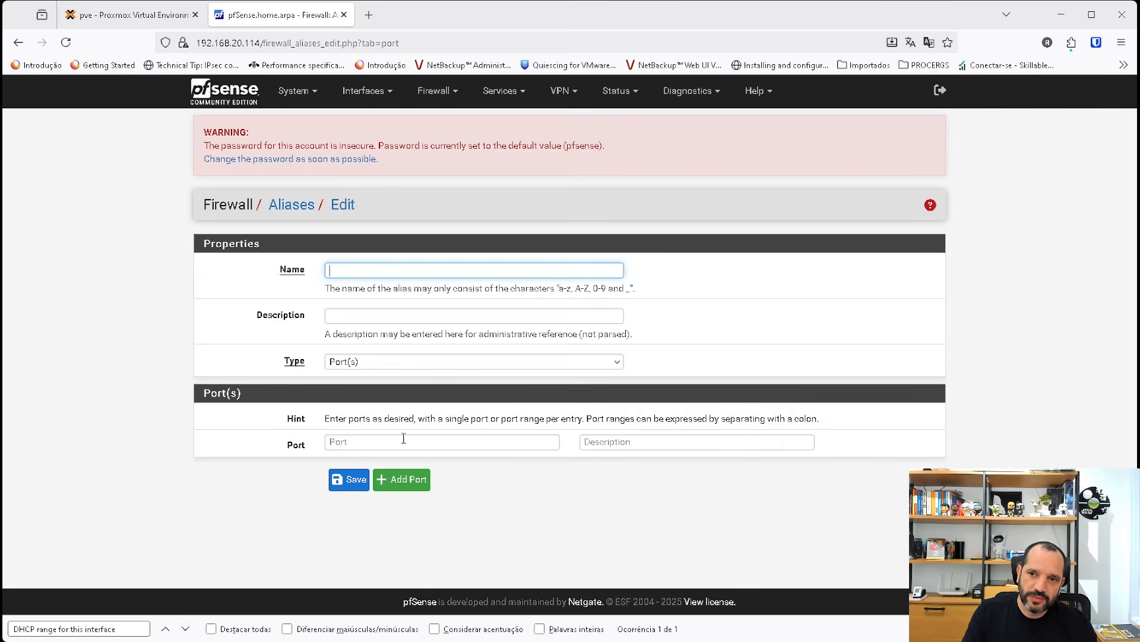
pyautogui.click(319, 211)
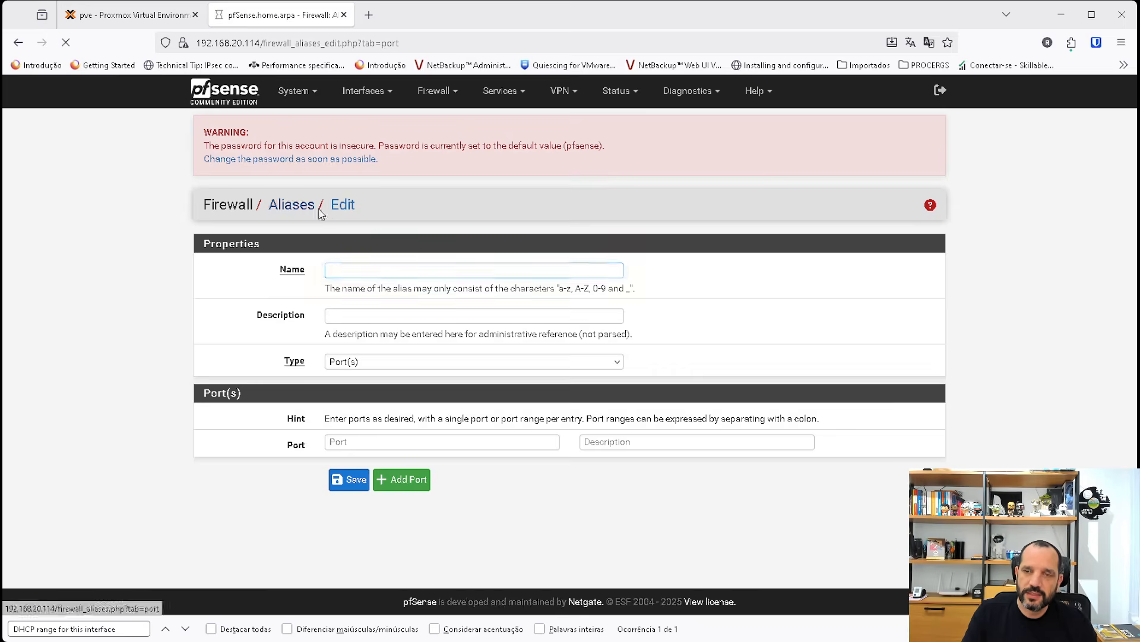
pyautogui.click(301, 250)
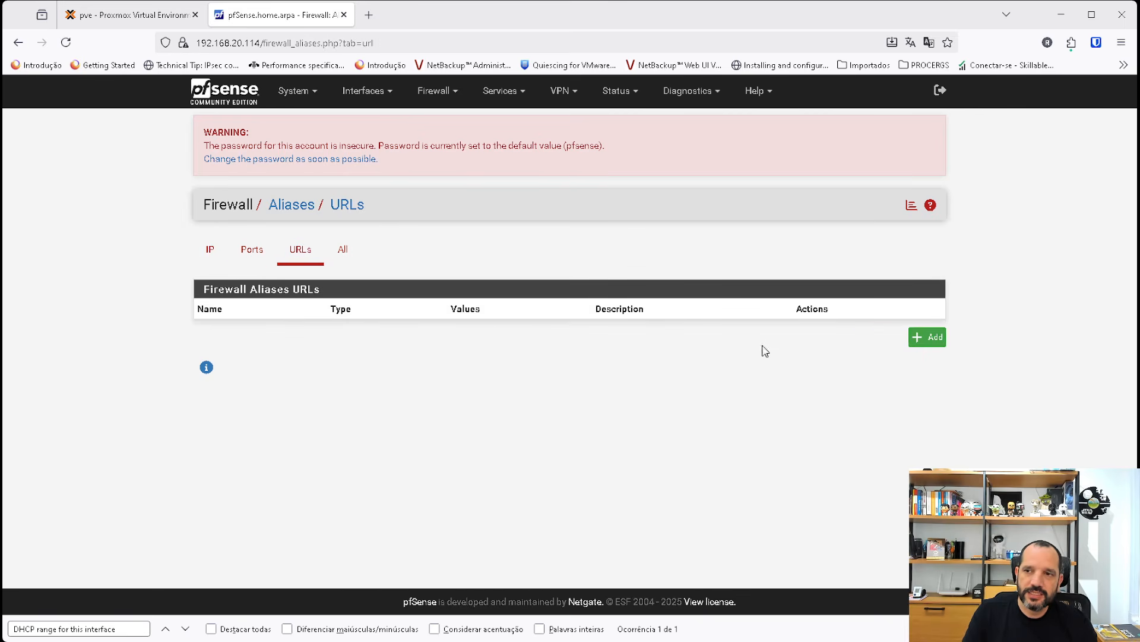
pyautogui.click(930, 336)
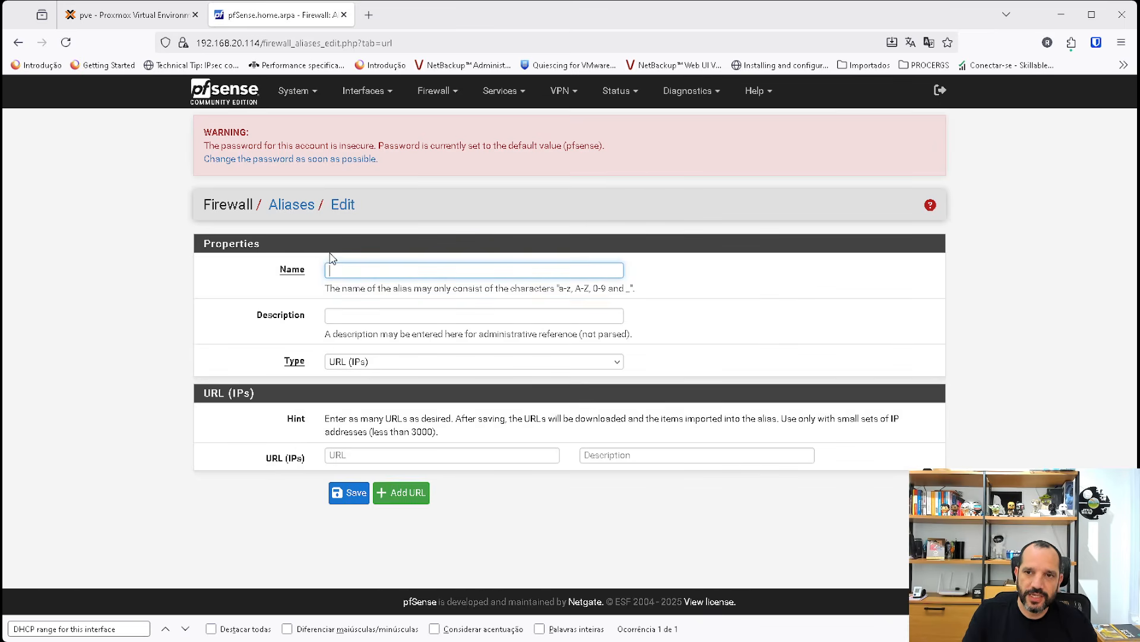
pyautogui.click(375, 368)
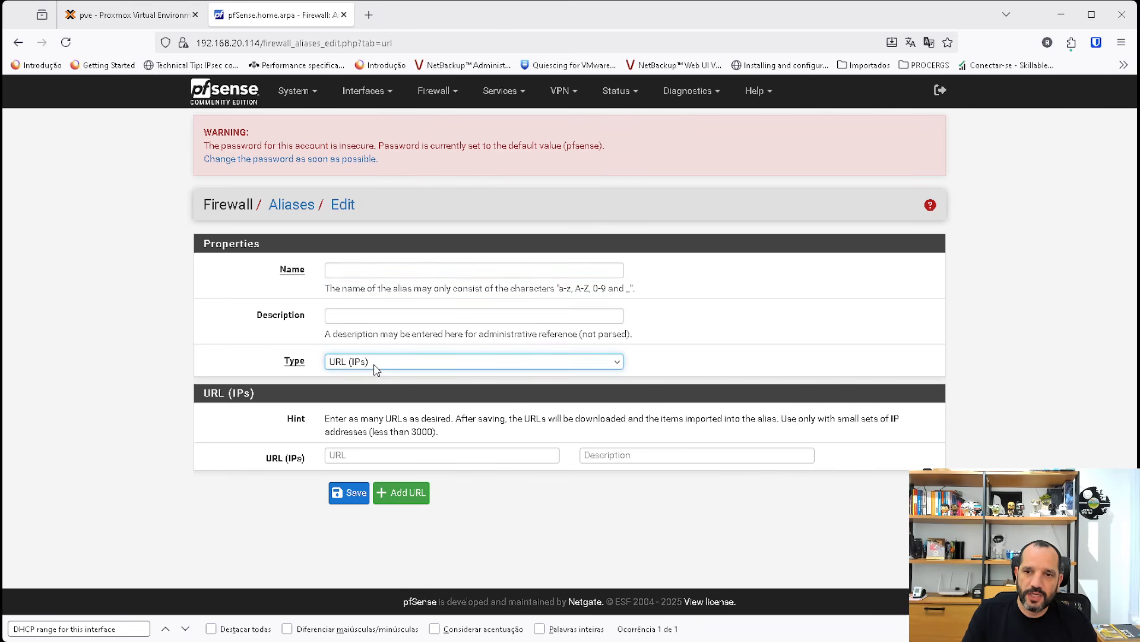
pyautogui.click(344, 453)
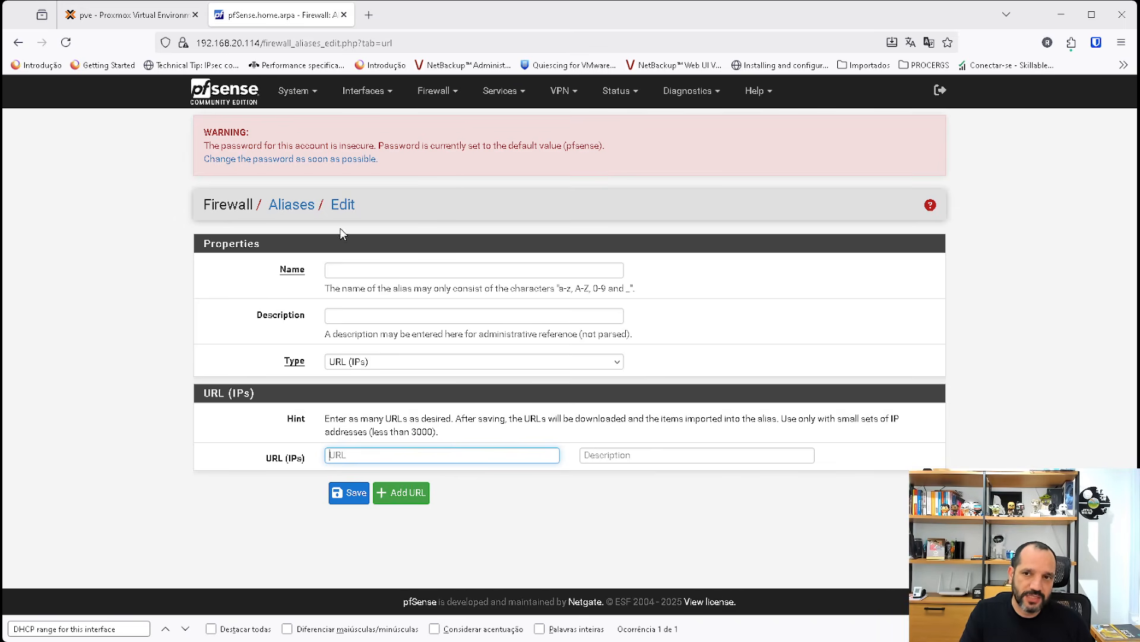
pyautogui.click(290, 206)
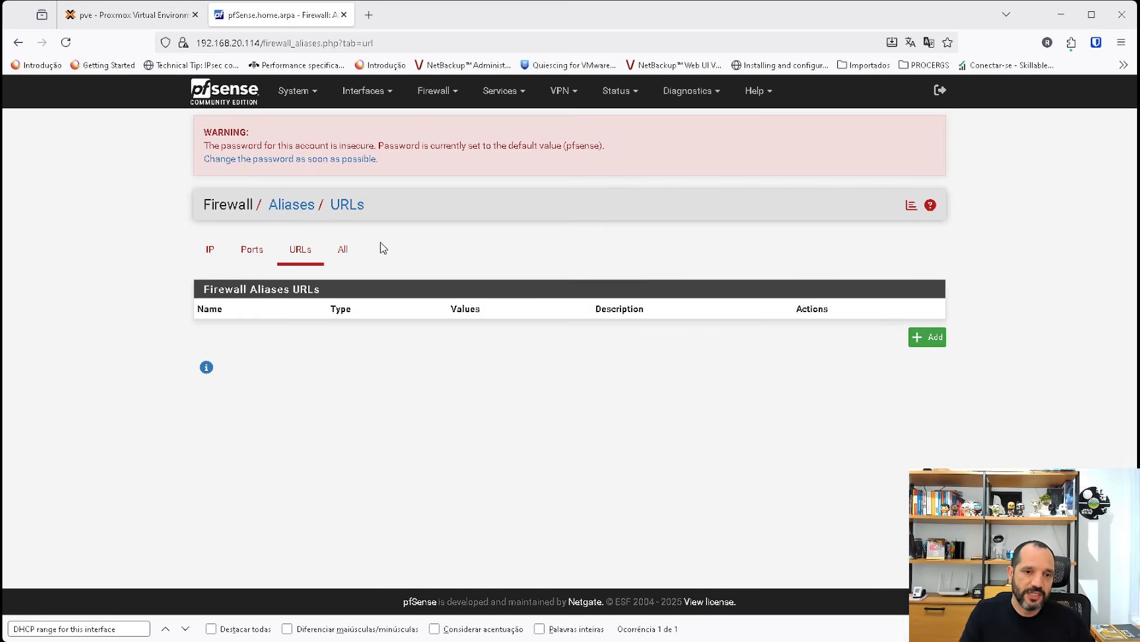
# Review the full list of firewall aliases, from system aliases such as bogons down to the custom alias.
pyautogui.click(343, 251)
pyautogui.scroll(-5, 493, 328)
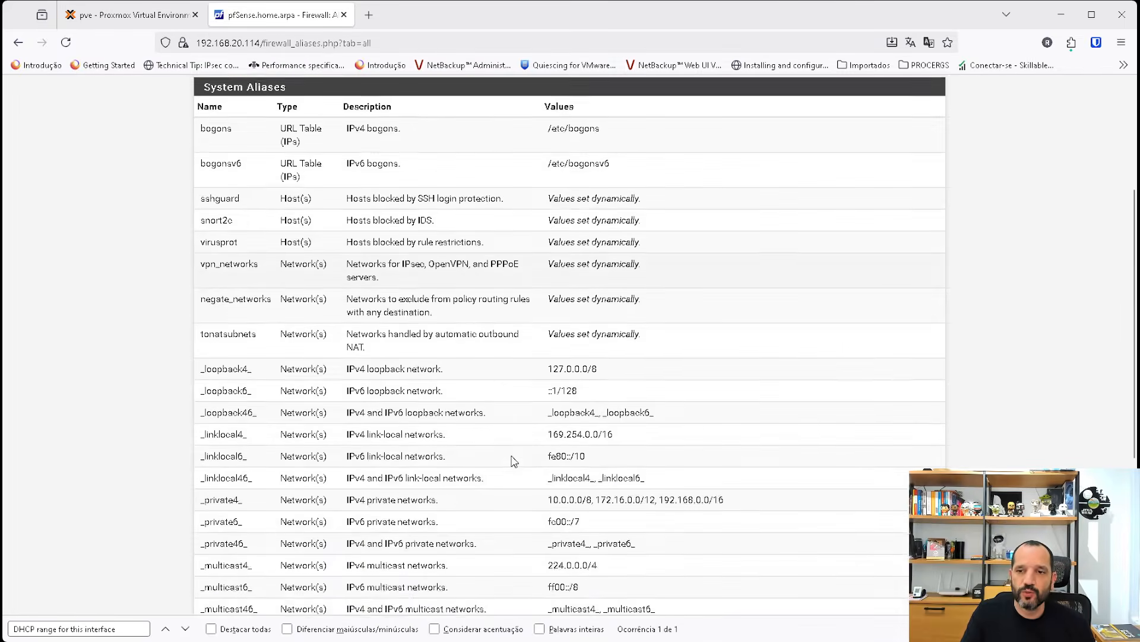
pyautogui.scroll(3, 496, 453)
pyautogui.scroll(-2, 341, 316)
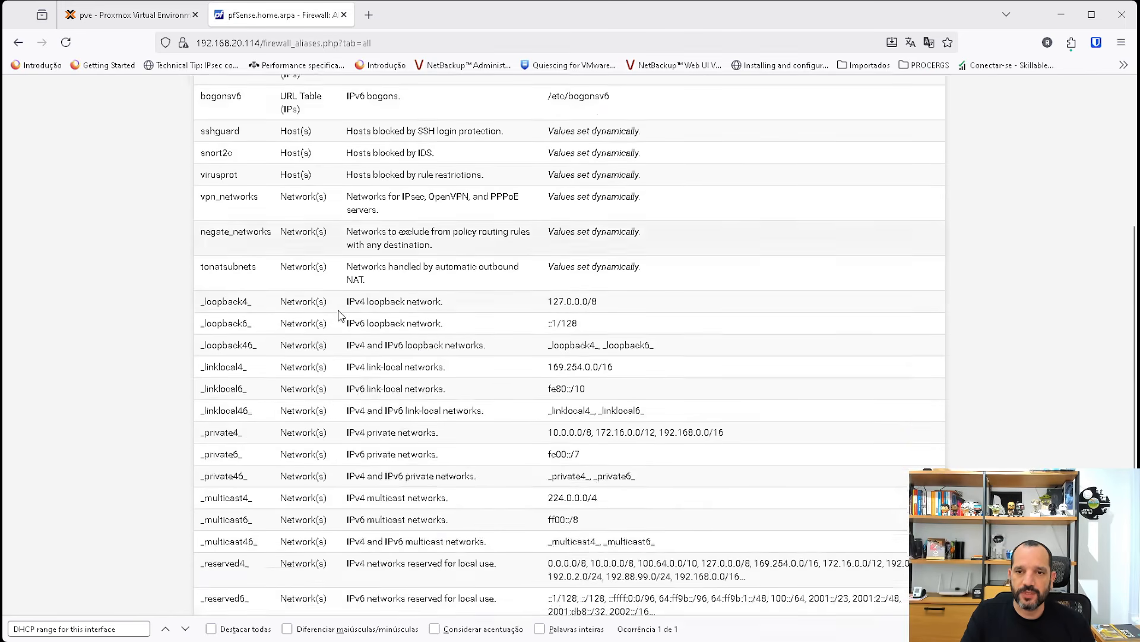
pyautogui.scroll(3, 333, 315)
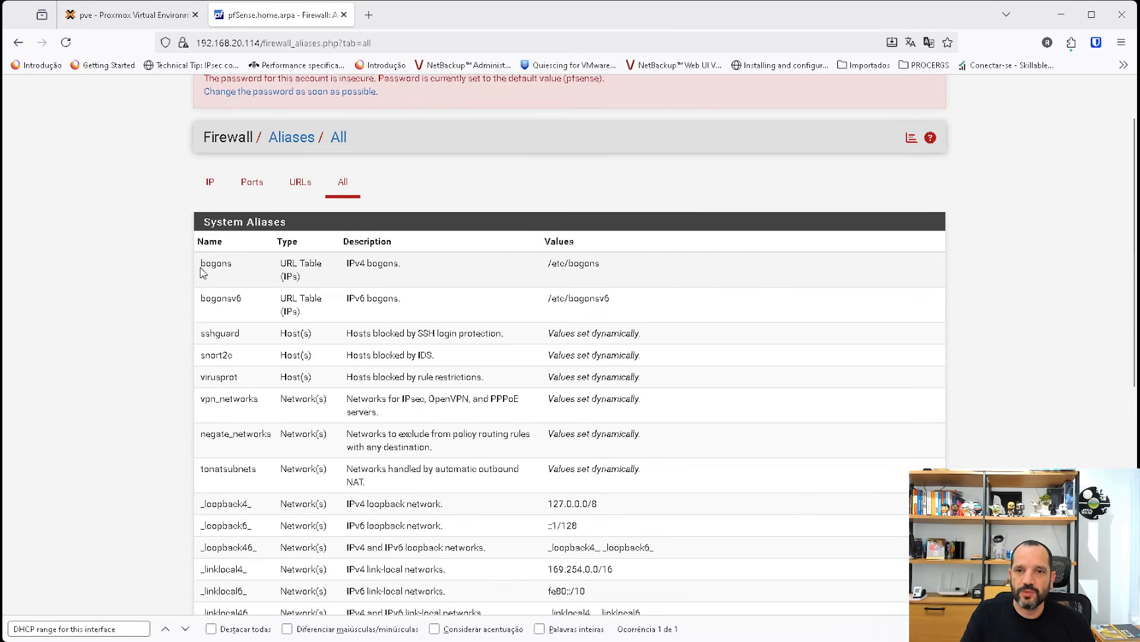
pyautogui.moveTo(201, 266); pyautogui.dragTo(237, 270)
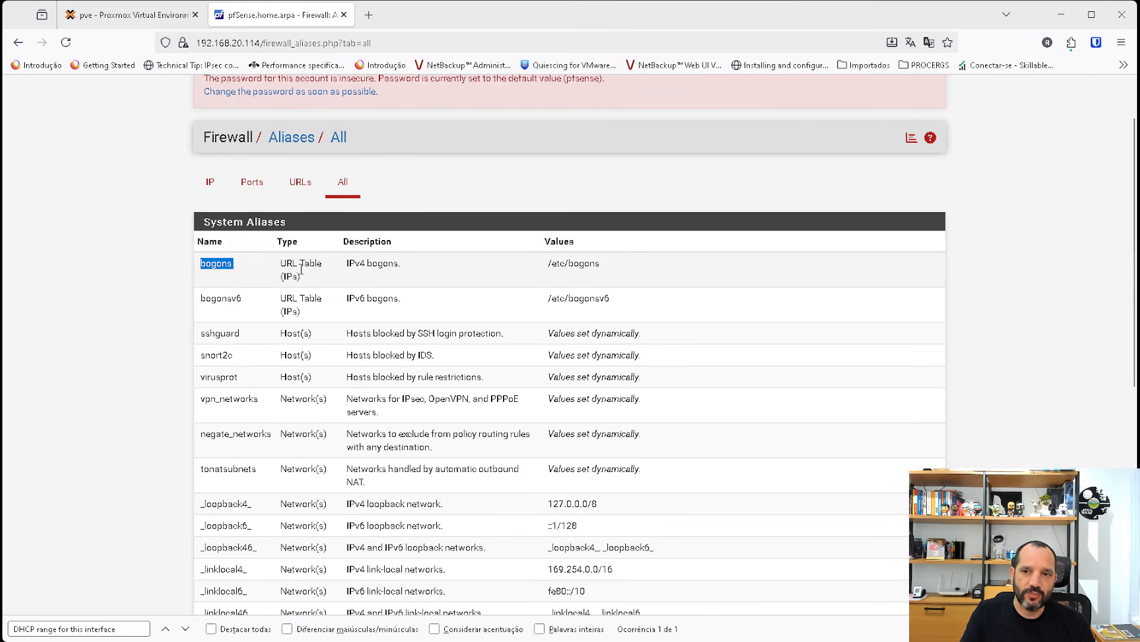
pyautogui.scroll(-1, 337, 329)
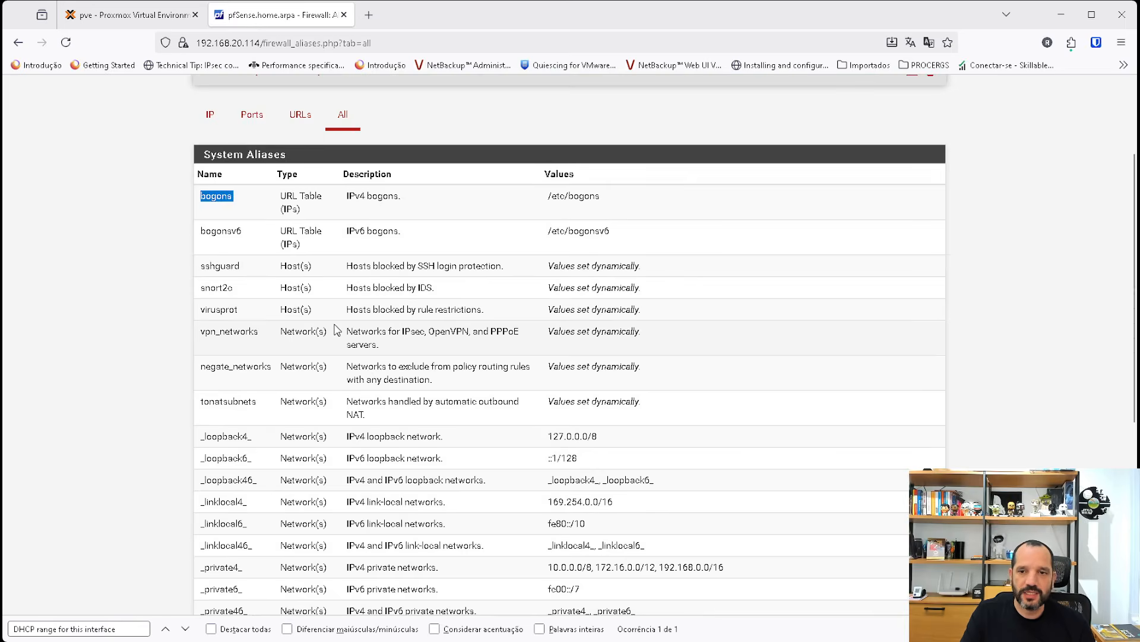
pyautogui.scroll(-1, 341, 333)
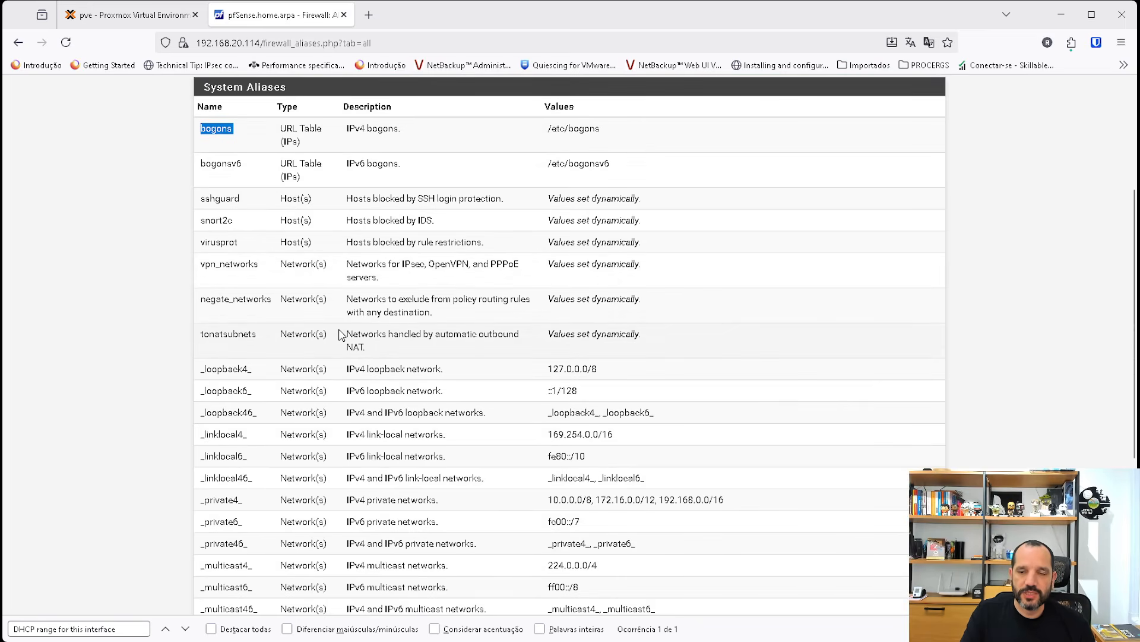
pyautogui.scroll(-2, 342, 335)
pyautogui.scroll(1, 343, 337)
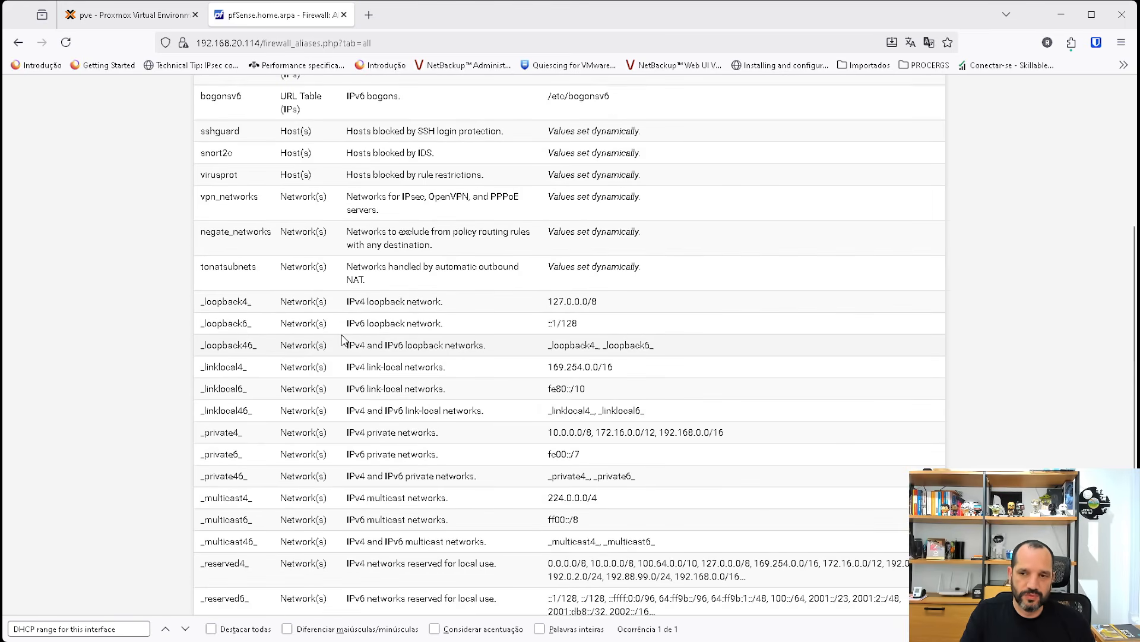
pyautogui.scroll(-2, 342, 339)
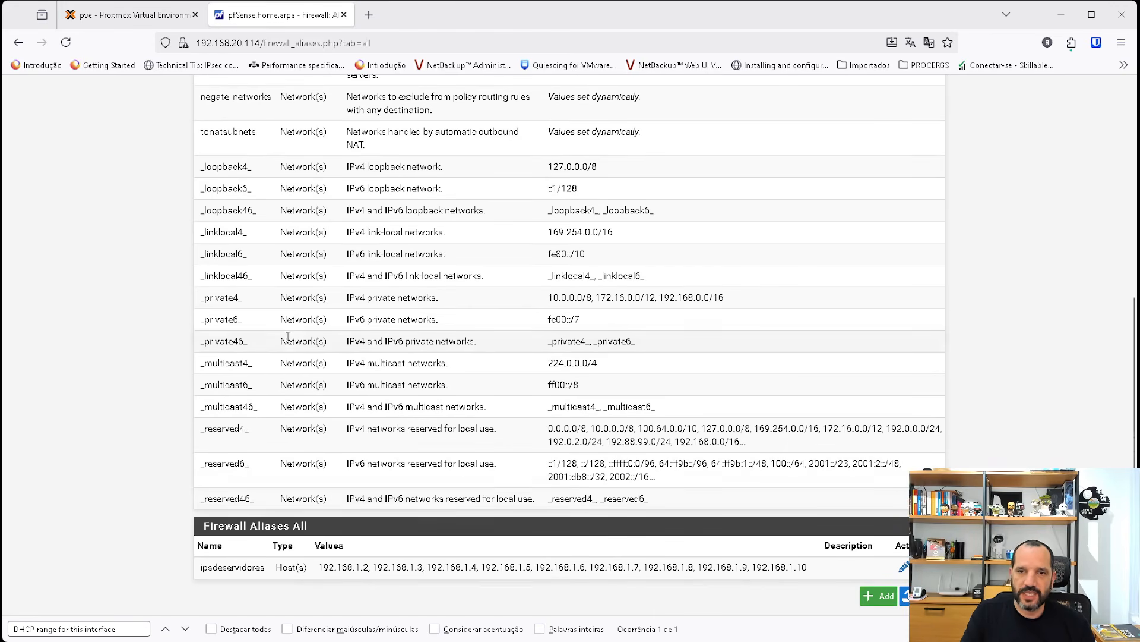
pyautogui.scroll(3, 287, 336)
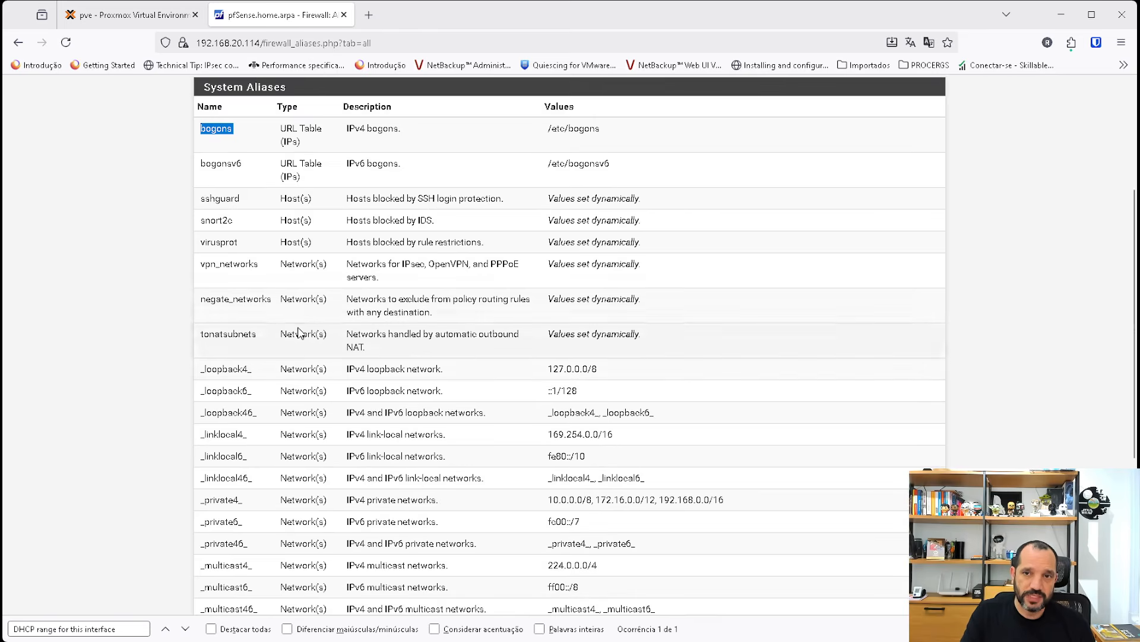
pyautogui.scroll(1, 299, 333)
pyautogui.scroll(2, 299, 328)
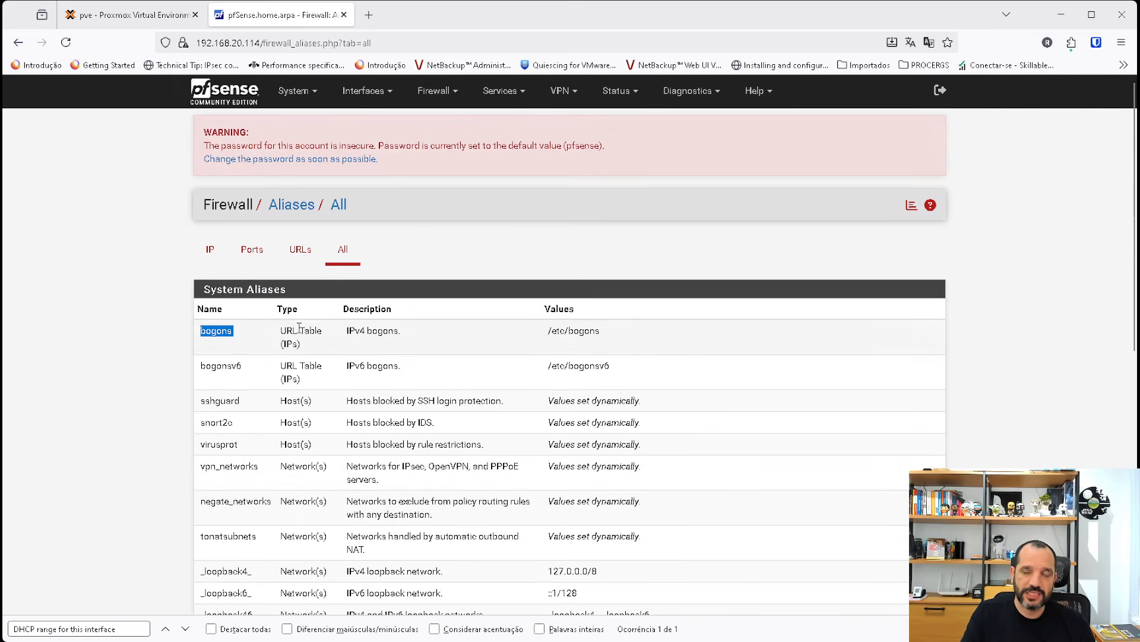
# Open the firewall rules and view the rule lists for the WAN and LAN interfaces, returning to WAN.
pyautogui.click(435, 91)
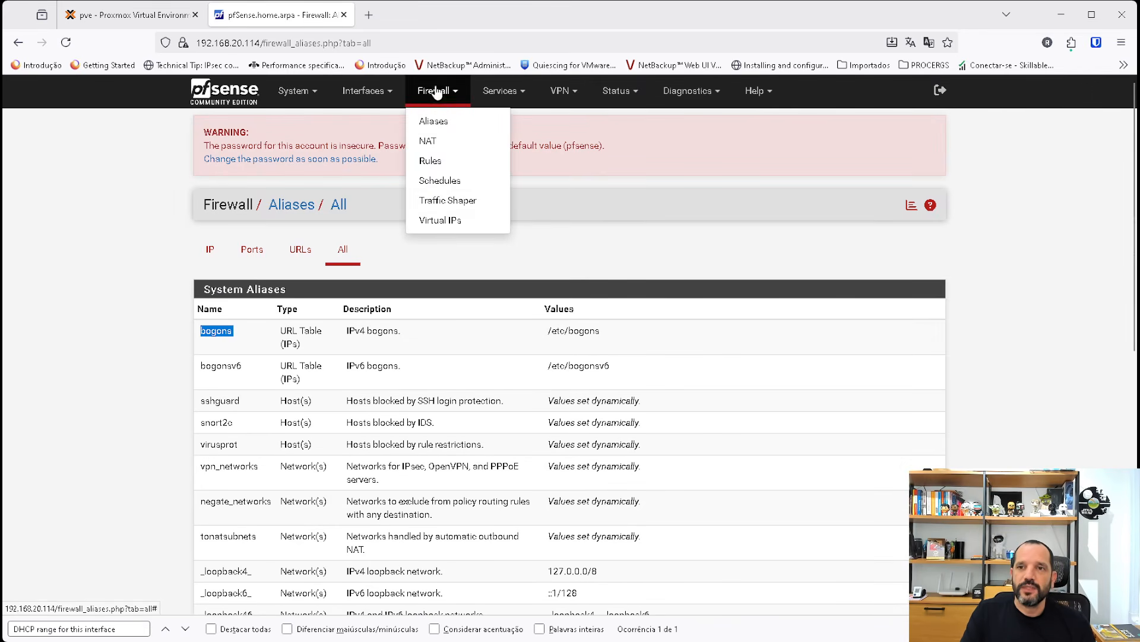
pyautogui.click(439, 166)
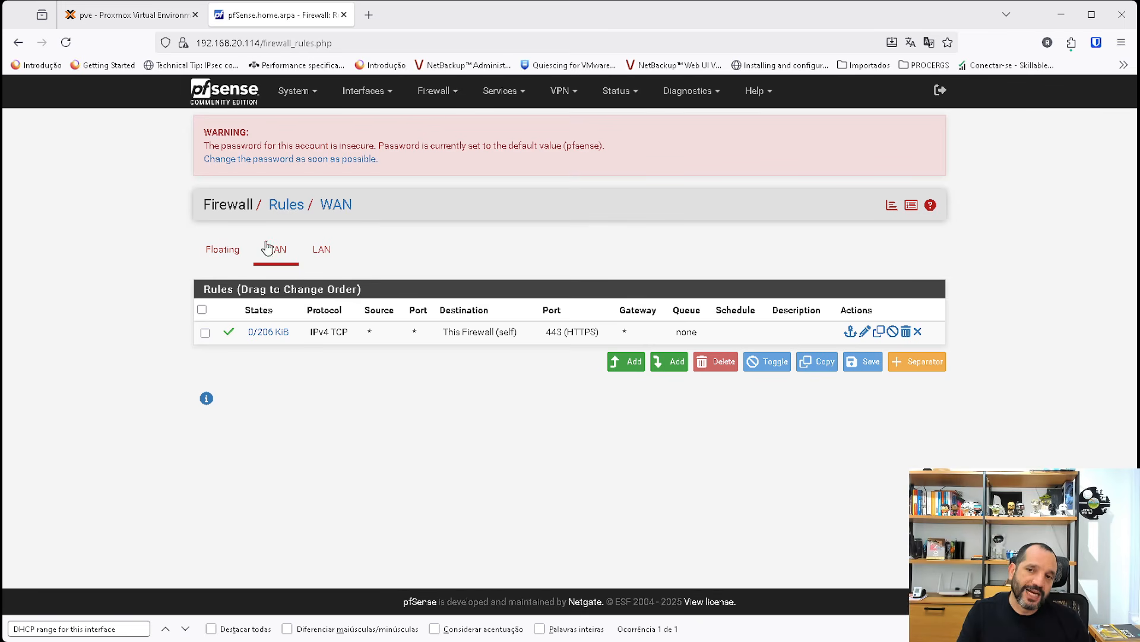
pyautogui.click(326, 262)
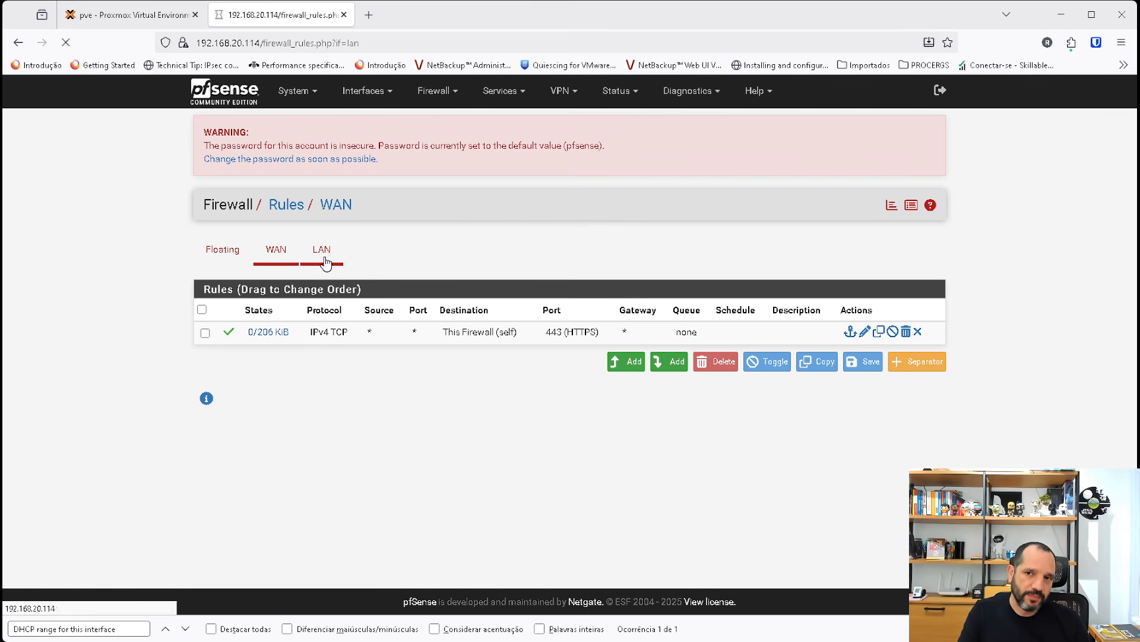
pyautogui.click(278, 254)
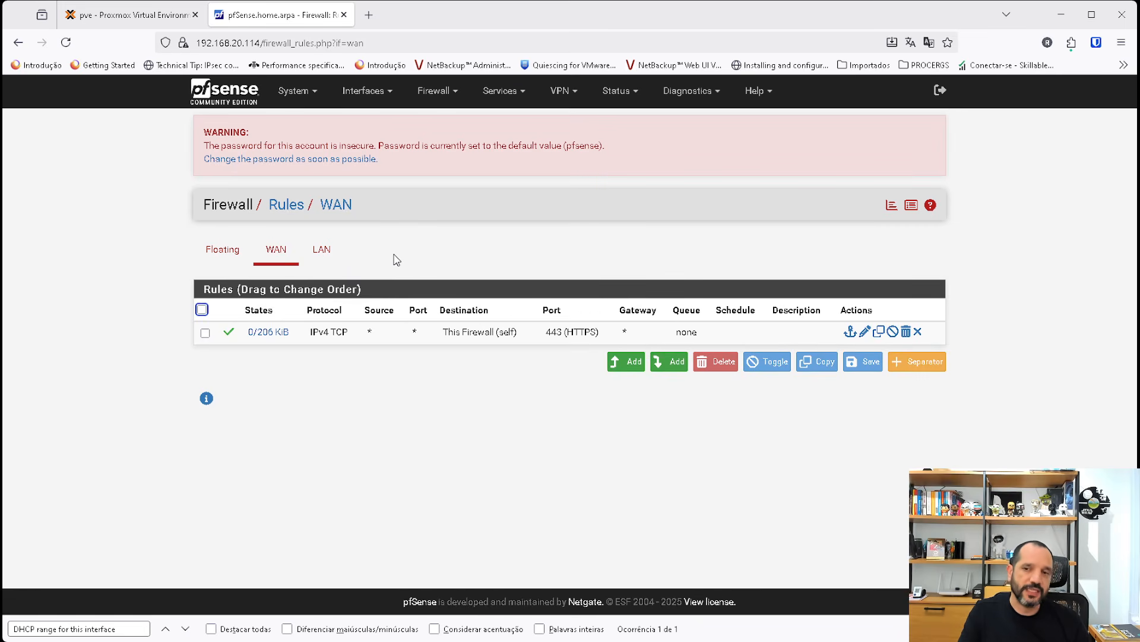
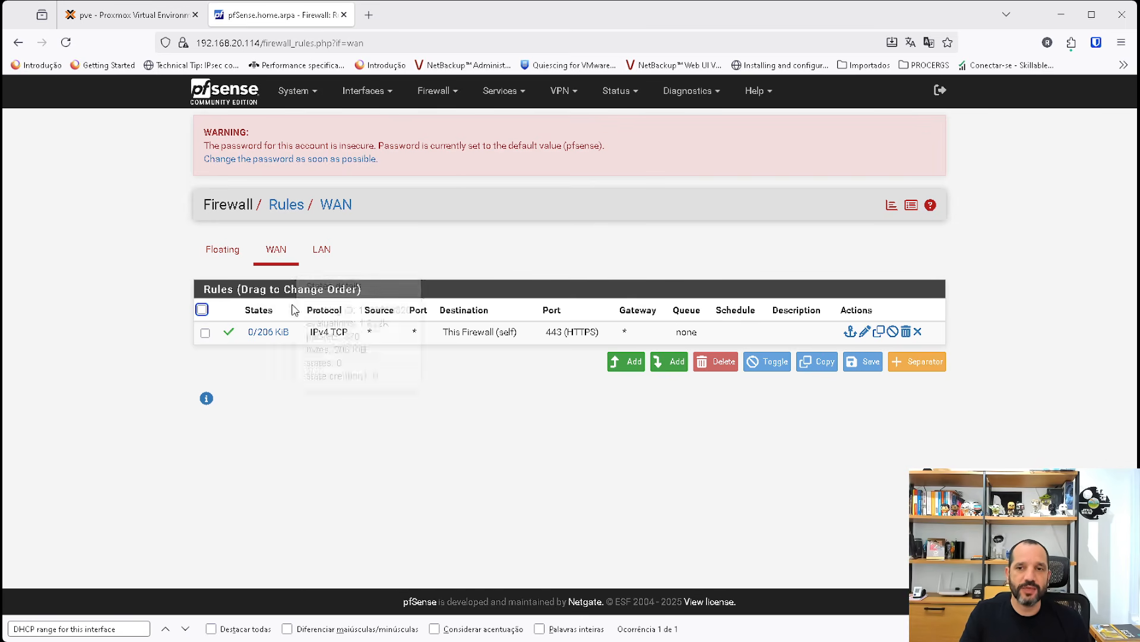
# Open the LAN firewall rules and examine the source of the default allow rules.
pyautogui.click(328, 256)
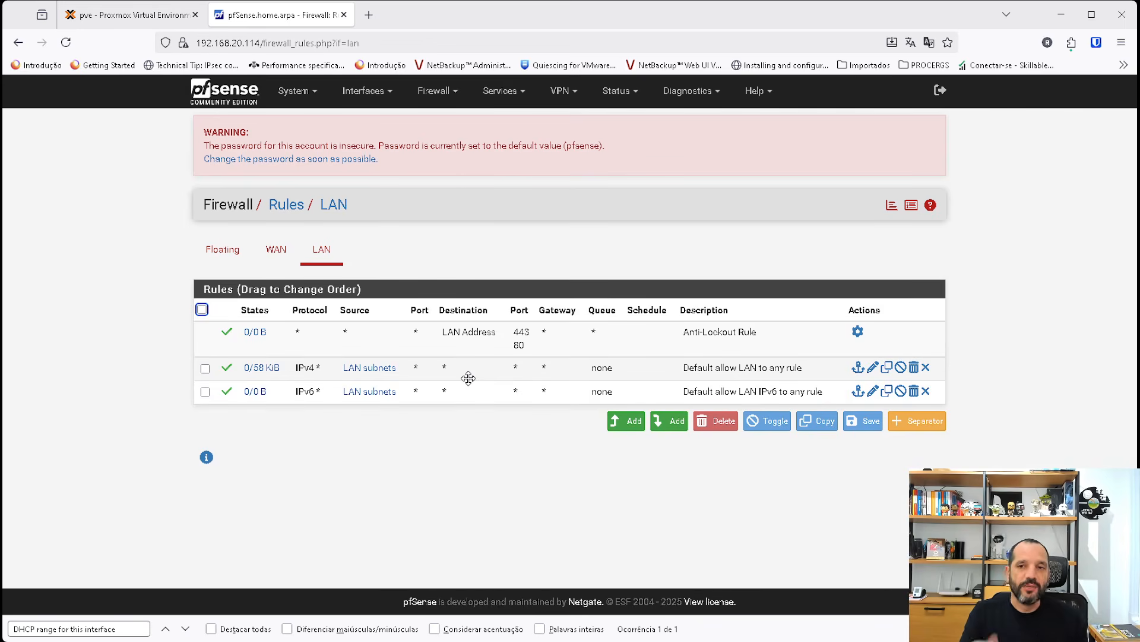
pyautogui.moveTo(380, 379)
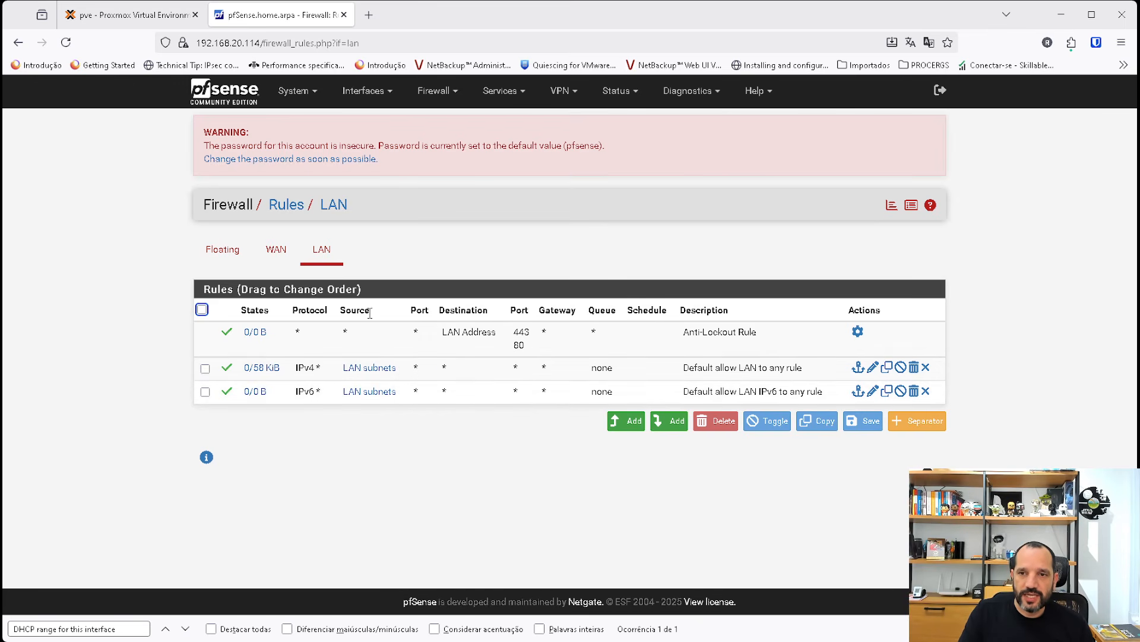
pyautogui.moveTo(370, 313); pyautogui.dragTo(342, 313)
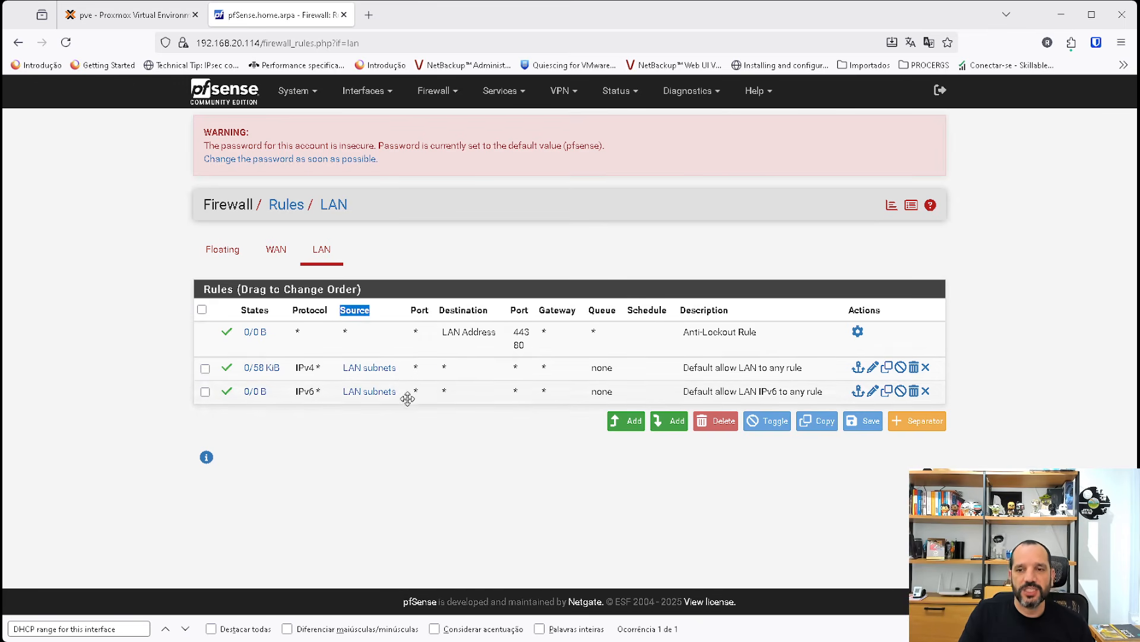
pyautogui.moveTo(365, 368)
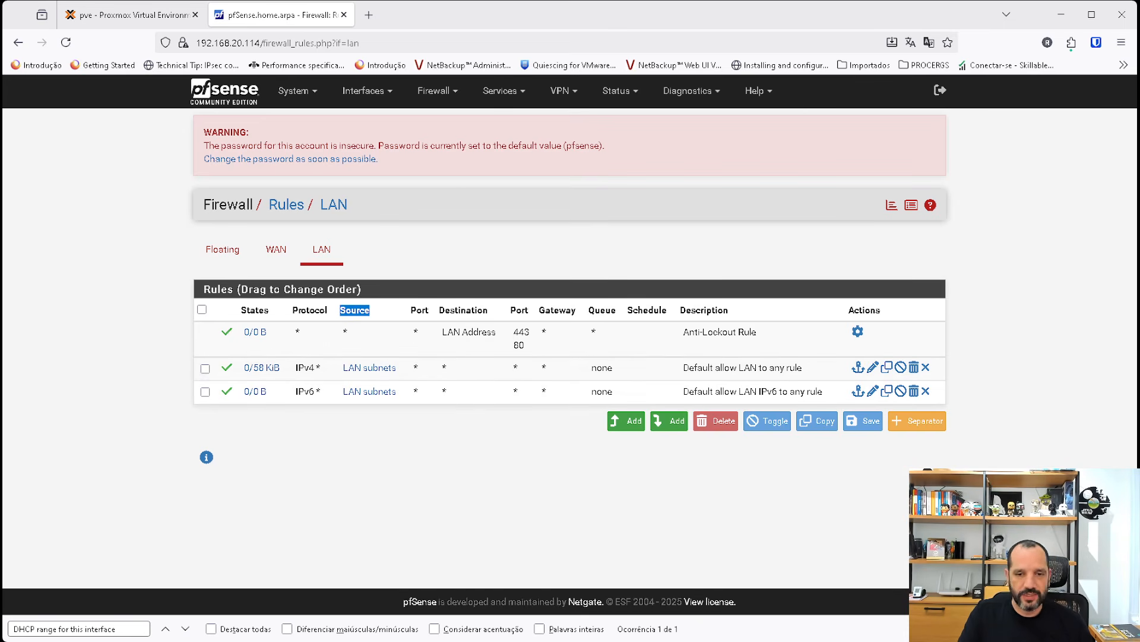
# Switch to the Proxmox console of VM 103 (linux) and start a ping to 8.8.8.8.
pyautogui.click(130, 25)
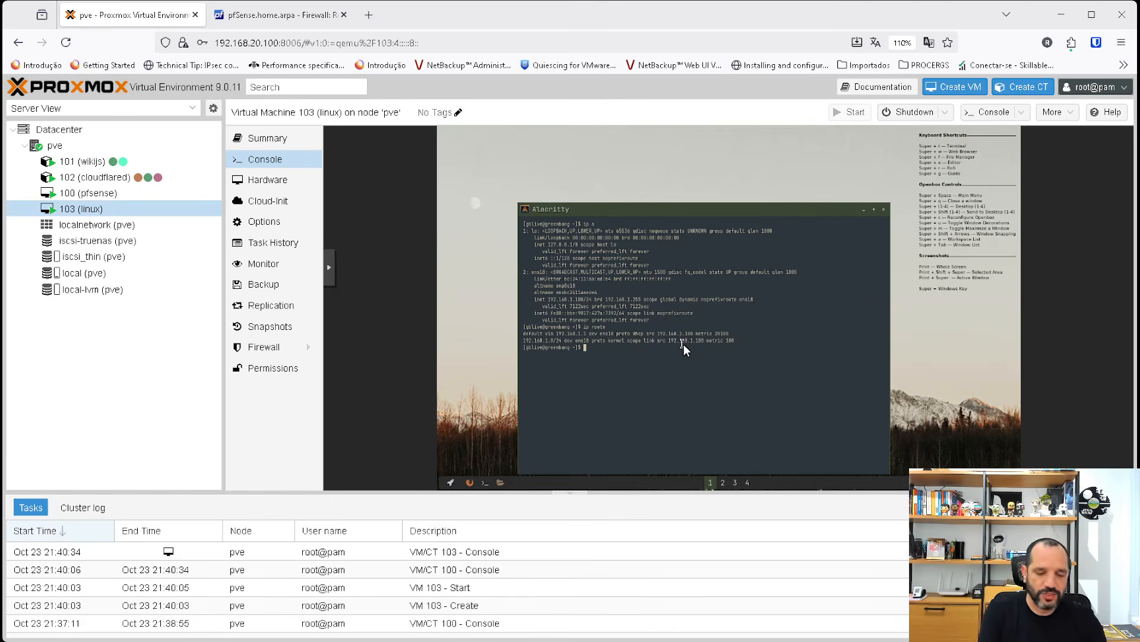
pyautogui.write('p')
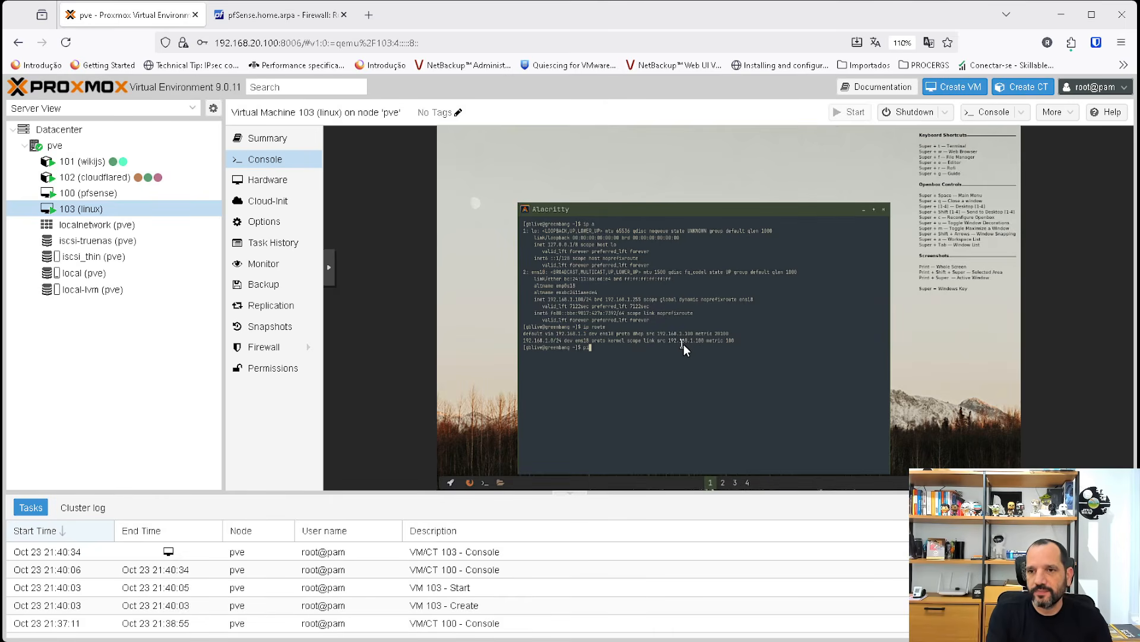
pyautogui.write('ing')
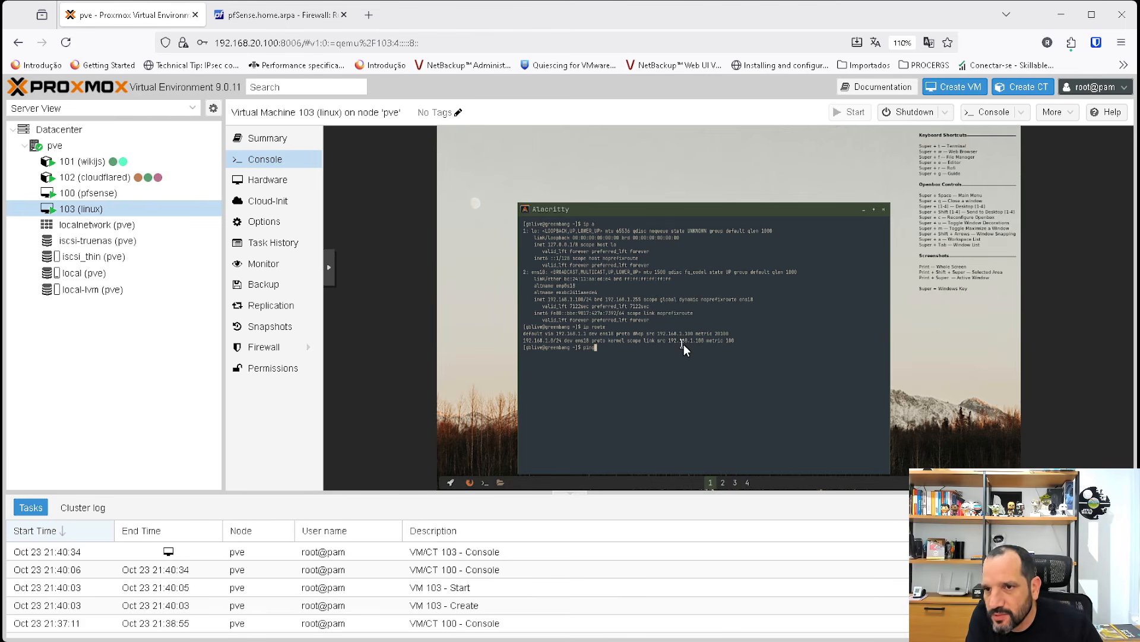
pyautogui.write(' 8.8.8.8')
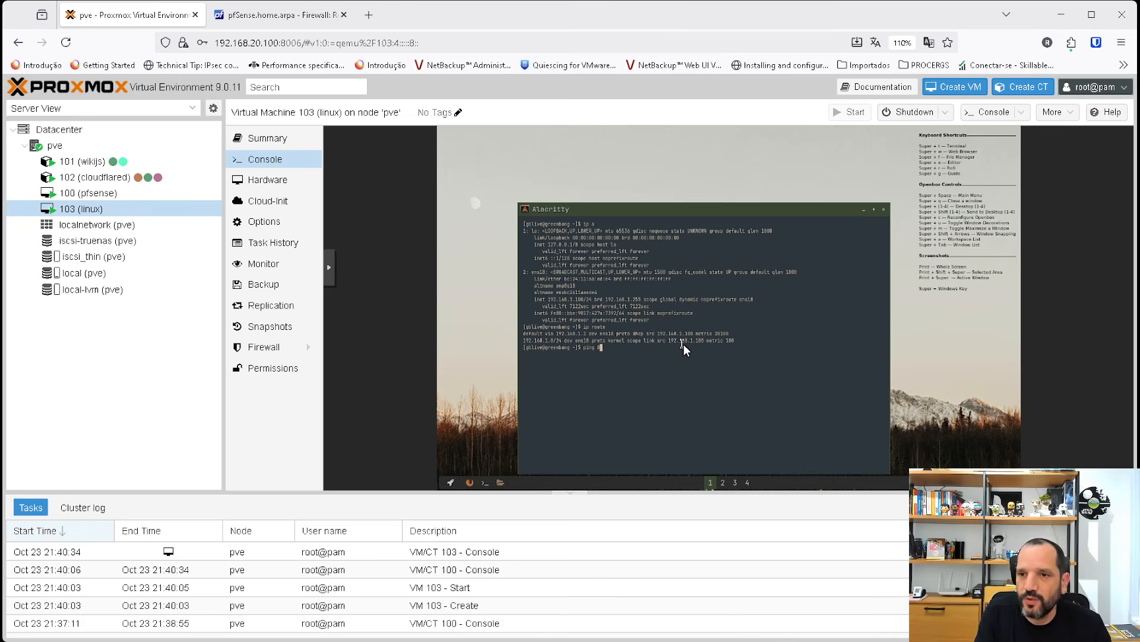
pyautogui.press('Return')
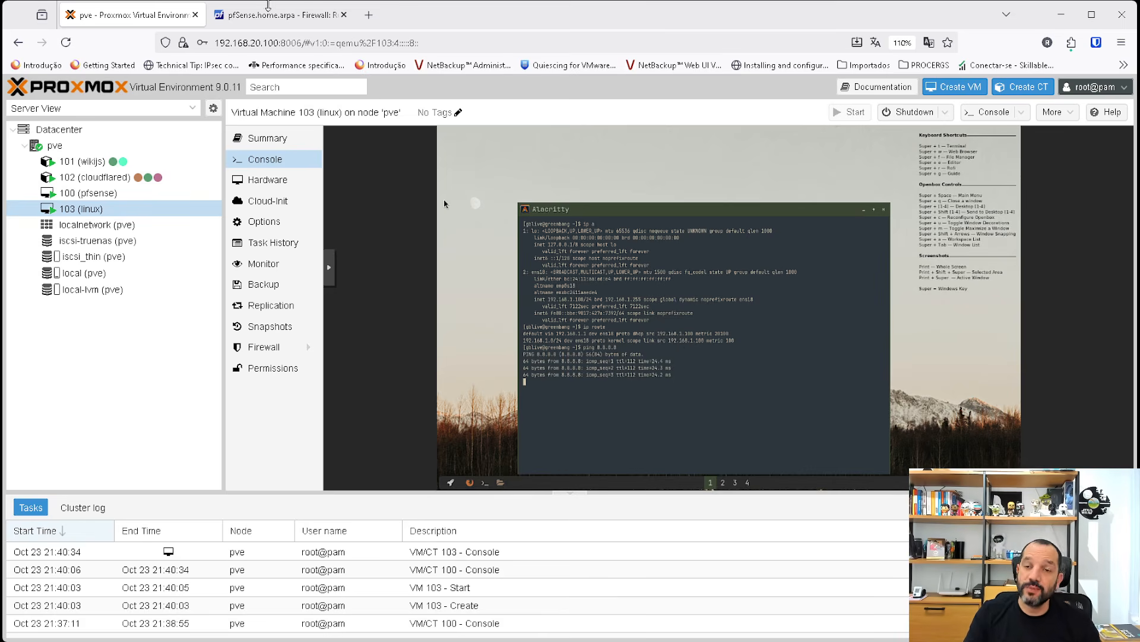
# Return to the pfSense LAN rules and view the state details of the default IPv4 allow rule.
pyautogui.click(268, 7)
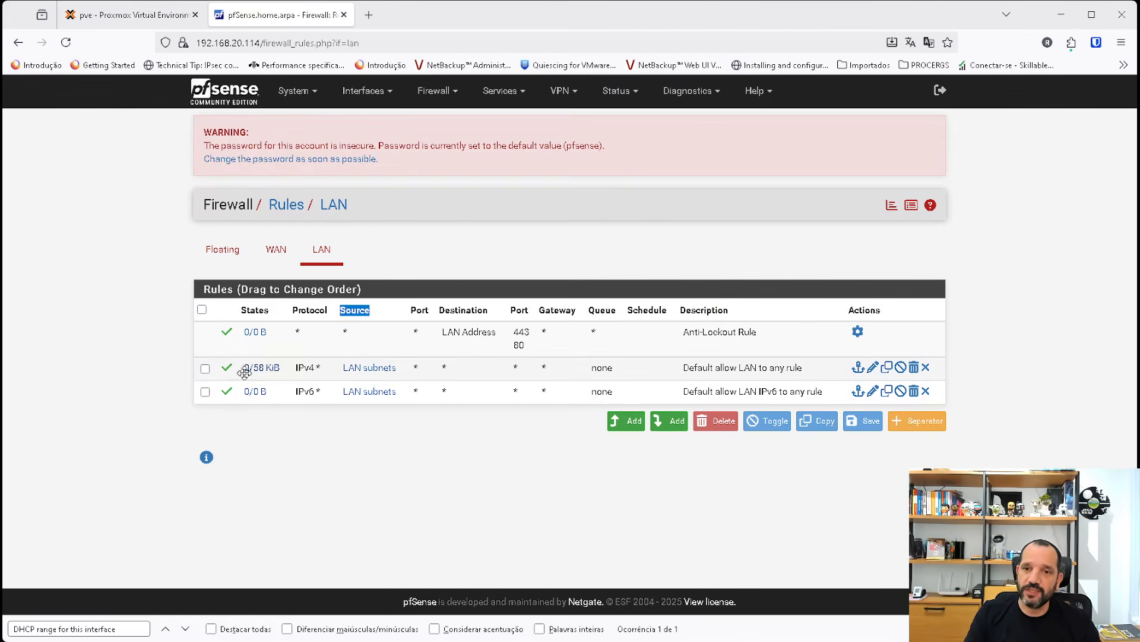
pyautogui.moveTo(262, 369)
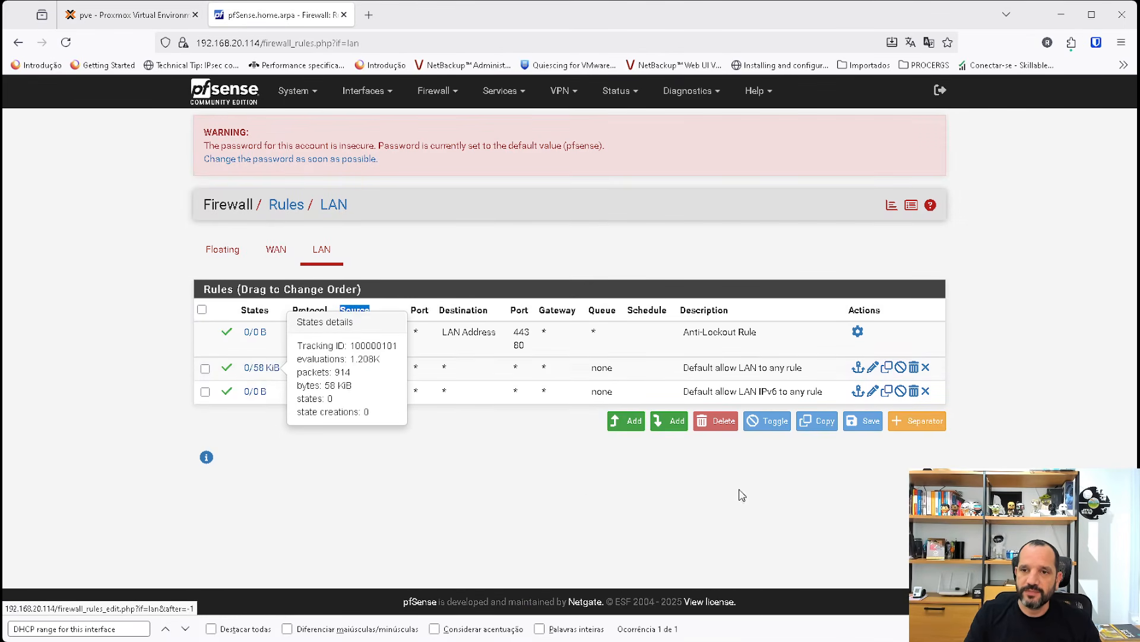
pyautogui.click(640, 558)
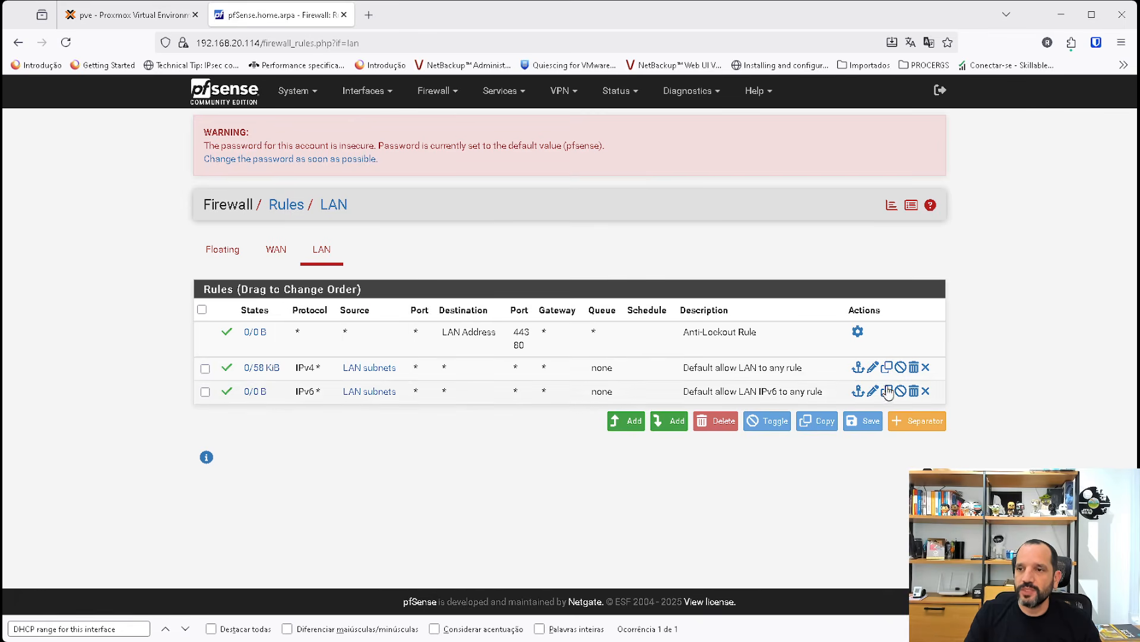
# Delete the default IPv4 and IPv6 allow LAN to any rules and apply the firewall changes.
pyautogui.click(914, 367)
pyautogui.click(606, 364)
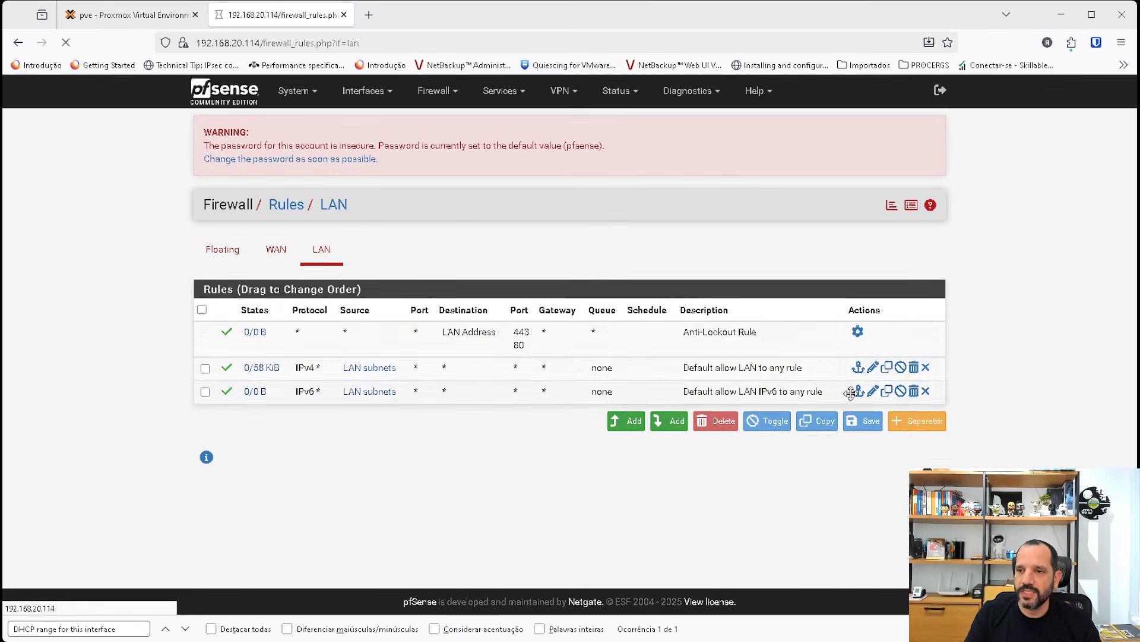
pyautogui.click(932, 429)
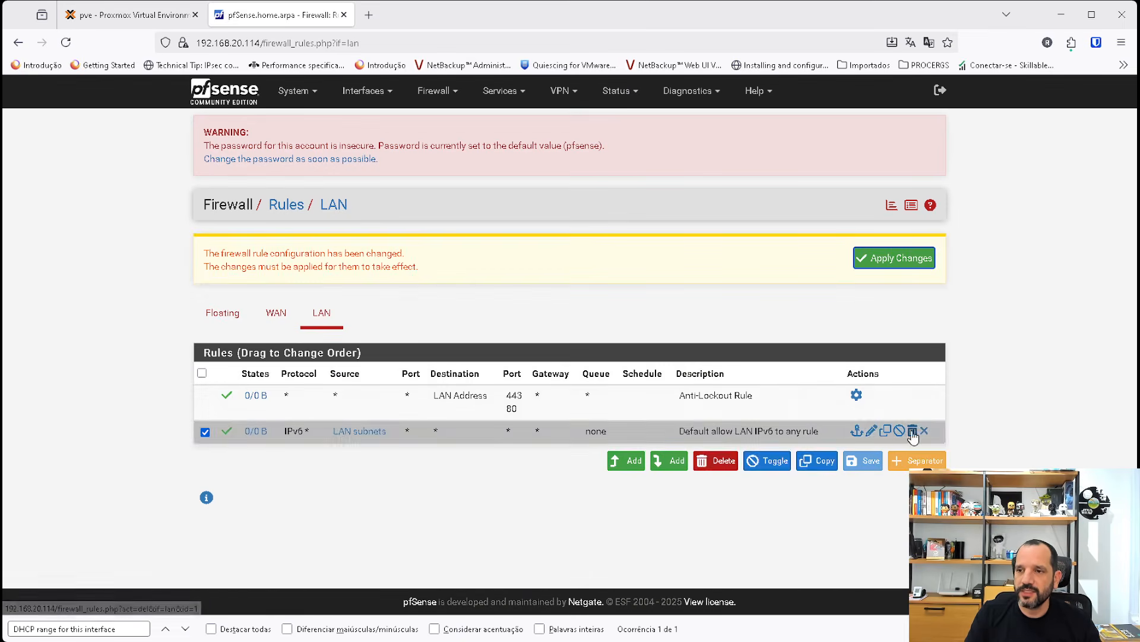
pyautogui.click(913, 430)
pyautogui.press('Return')
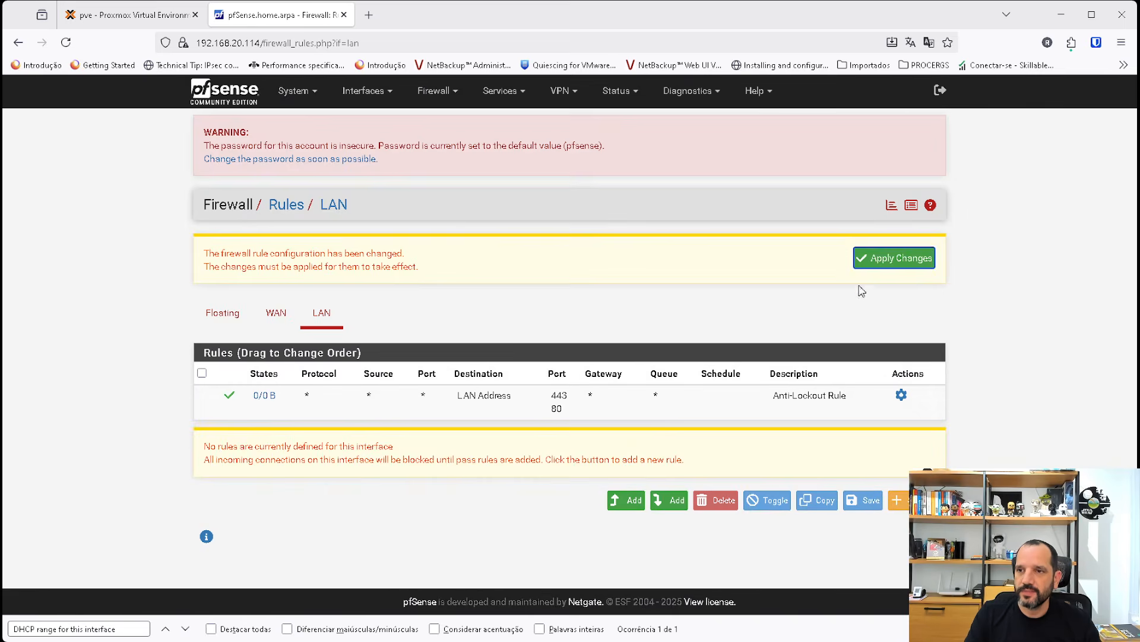
pyautogui.click(894, 258)
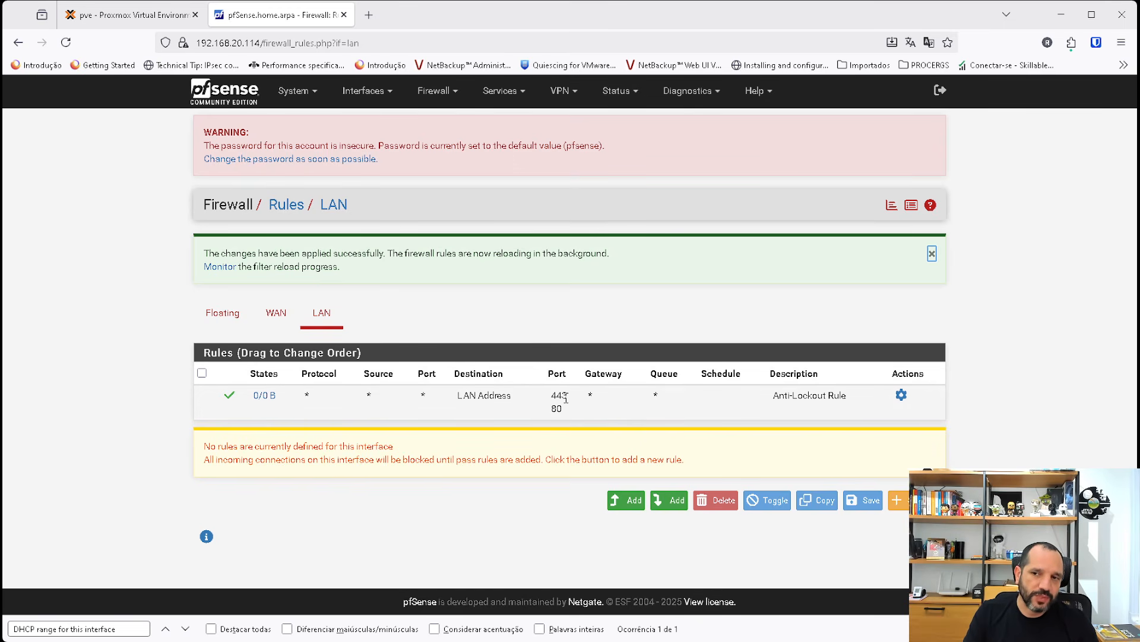
pyautogui.moveTo(567, 398); pyautogui.dragTo(543, 413)
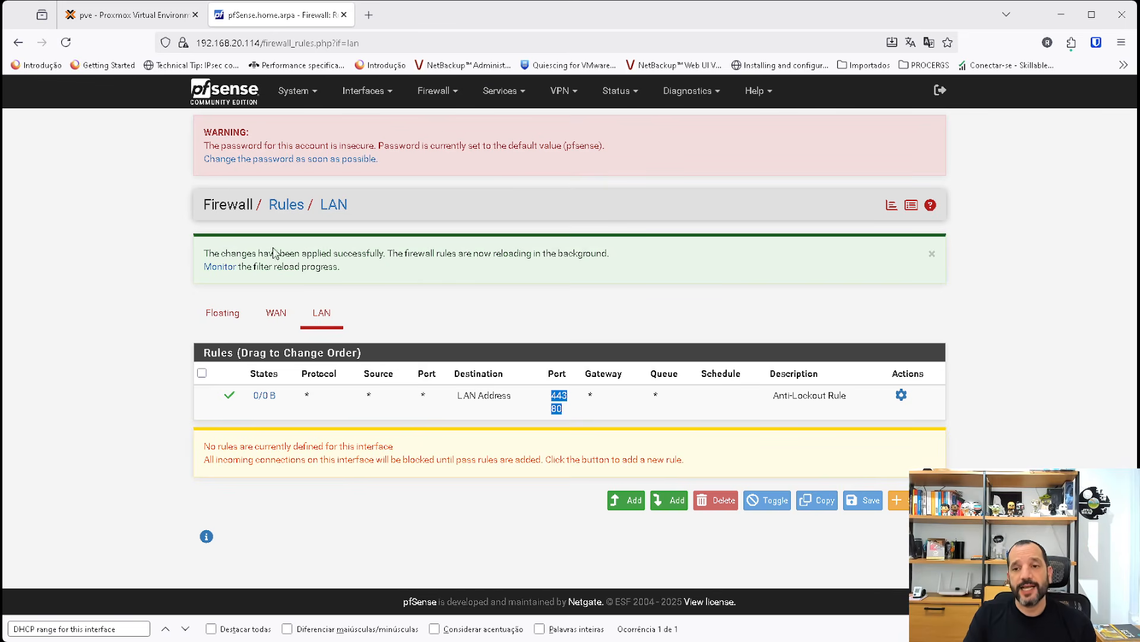
# Back in the Proxmox console of VM 103, stop the running ping and start a new ping to 8.8.8.8.
pyautogui.click(116, 18)
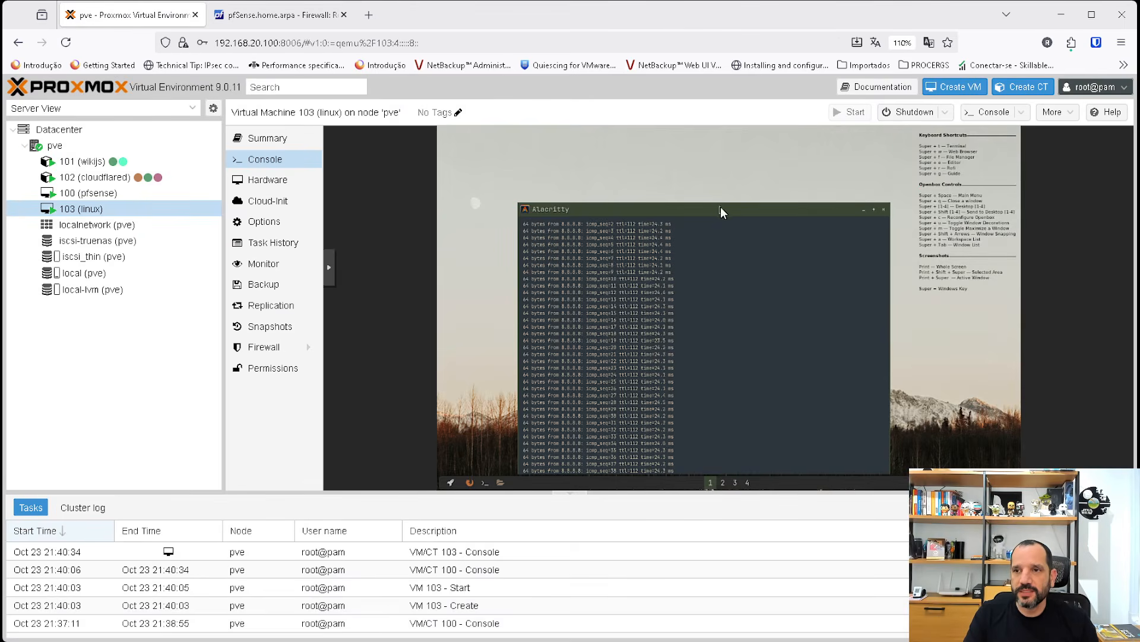
pyautogui.moveTo(721, 208); pyautogui.dragTo(710, 142)
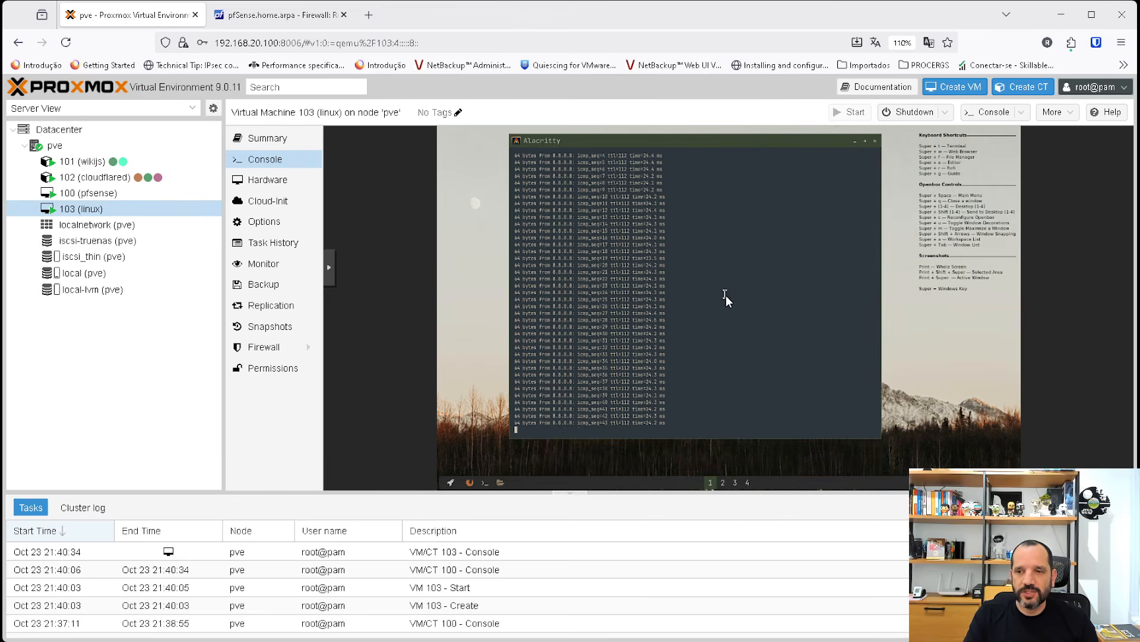
pyautogui.hotkey('ctrl', 'c')
pyautogui.hotkey('ctrl', 'c')
pyautogui.hotkey('ctrl', 'c')
pyautogui.hotkey('ctrl', 'c')
pyautogui.hotkey('ctrl', 'c')
pyautogui.hotkey('ctrl', 'c')
pyautogui.hotkey('ctrl', 'c')
pyautogui.hotkey('ctrl', 'c')
pyautogui.hotkey('ctrl', 'c')
pyautogui.hotkey('ctrl', 'c')
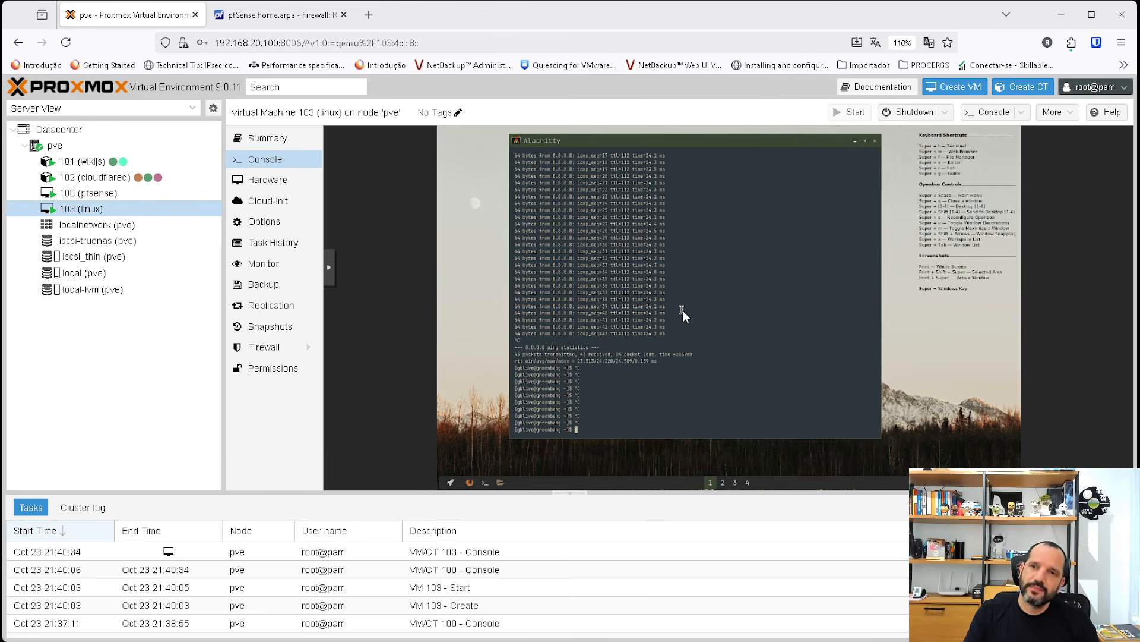
pyautogui.press('Up')
pyautogui.press('Return')
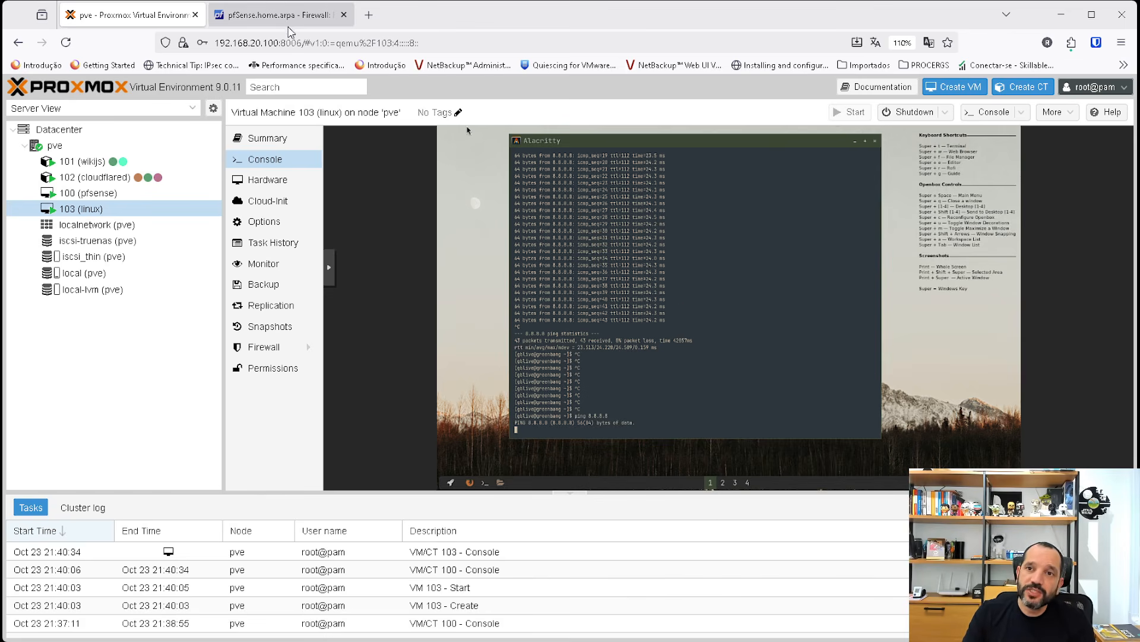
# Switch back to pfSense, open the firewall log from the LAN rules page and look through its entries.
pyautogui.click(281, 24)
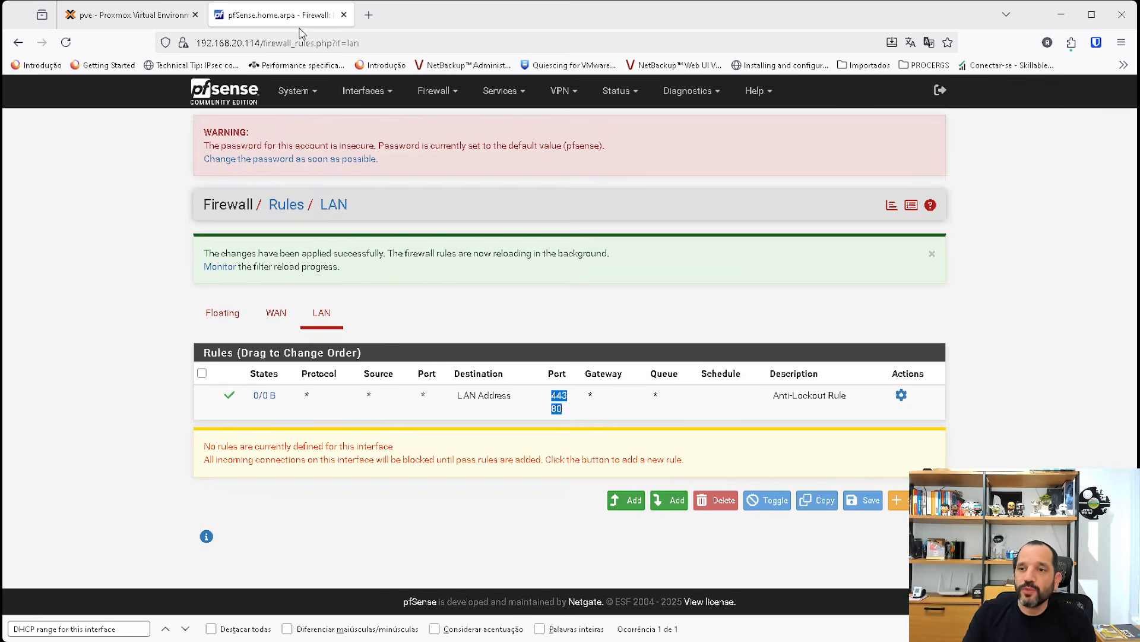
pyautogui.click(912, 207)
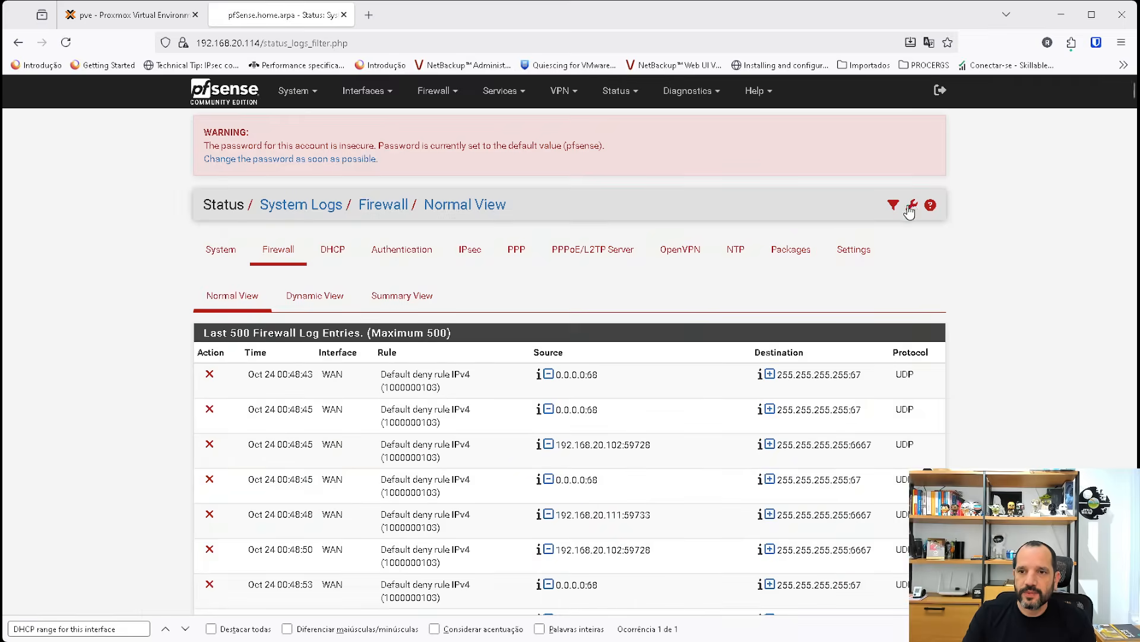
pyautogui.scroll(-2, 630, 460)
pyautogui.scroll(2, 632, 459)
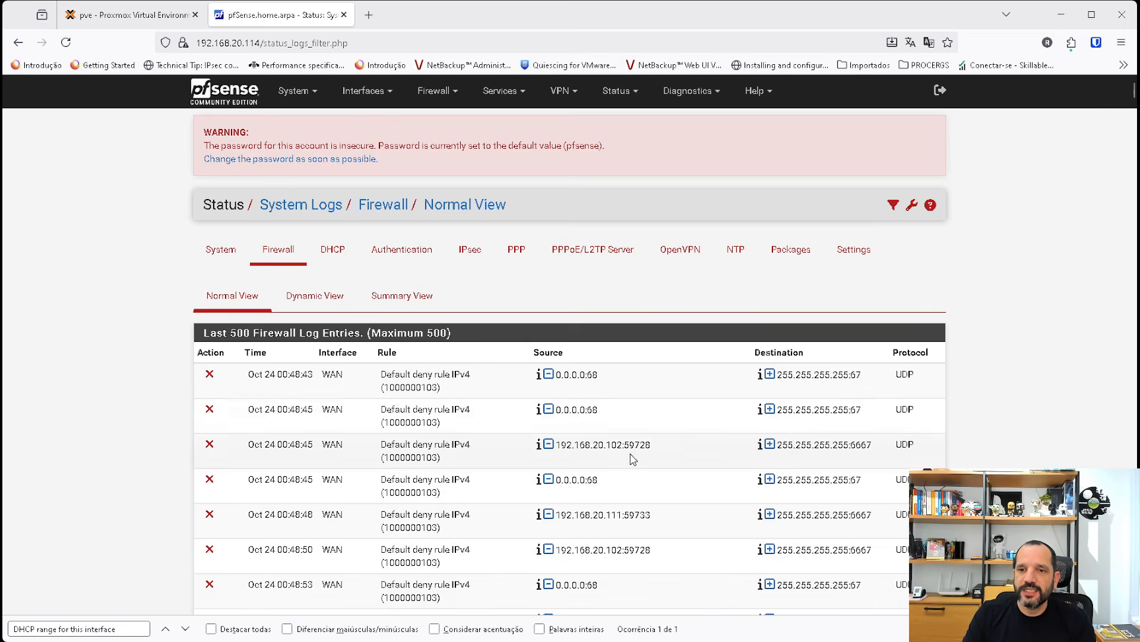
pyautogui.scroll(-1, 421, 419)
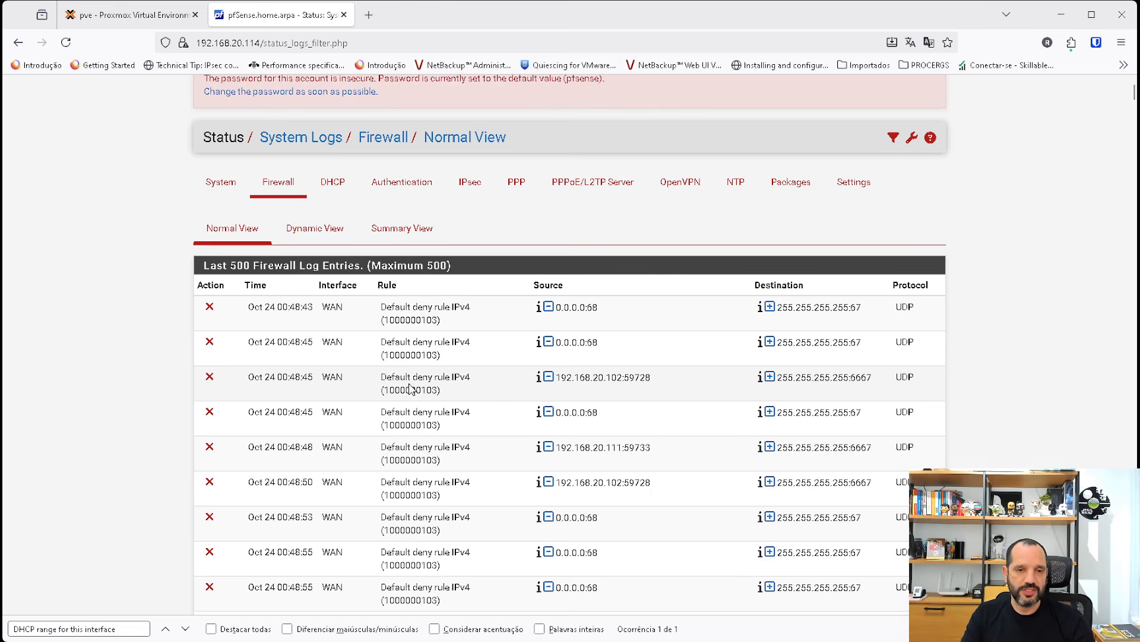
# Reload the firewall log in normal view, sort it by time with newest first and examine the ICMP entries for destination 8.8.8.8.
pyautogui.click(241, 230)
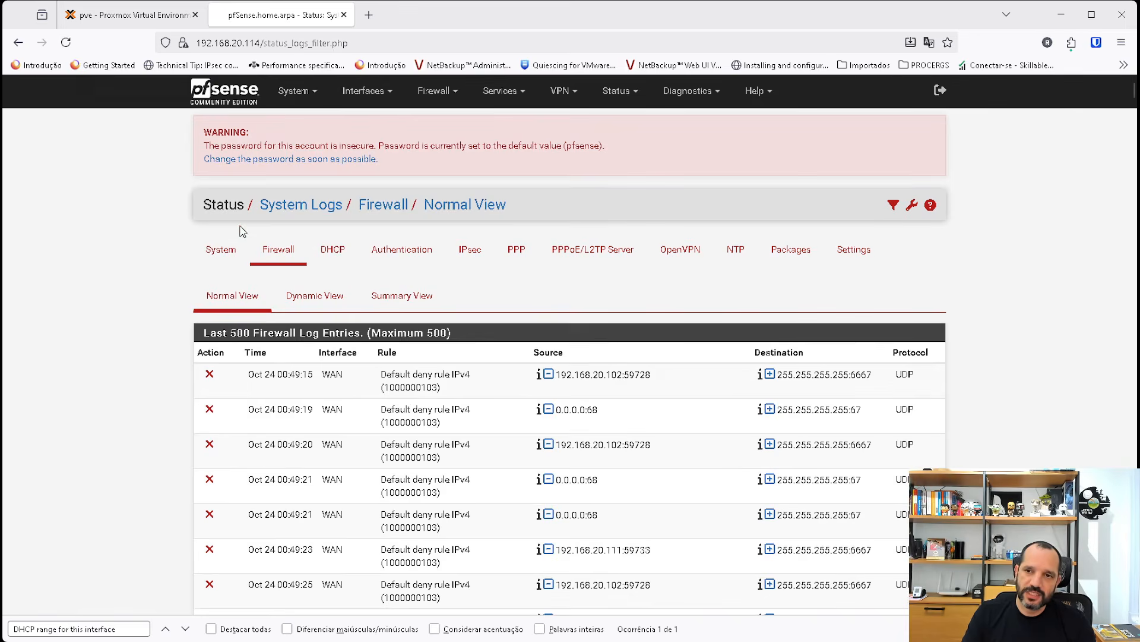
pyautogui.scroll(-5, 264, 362)
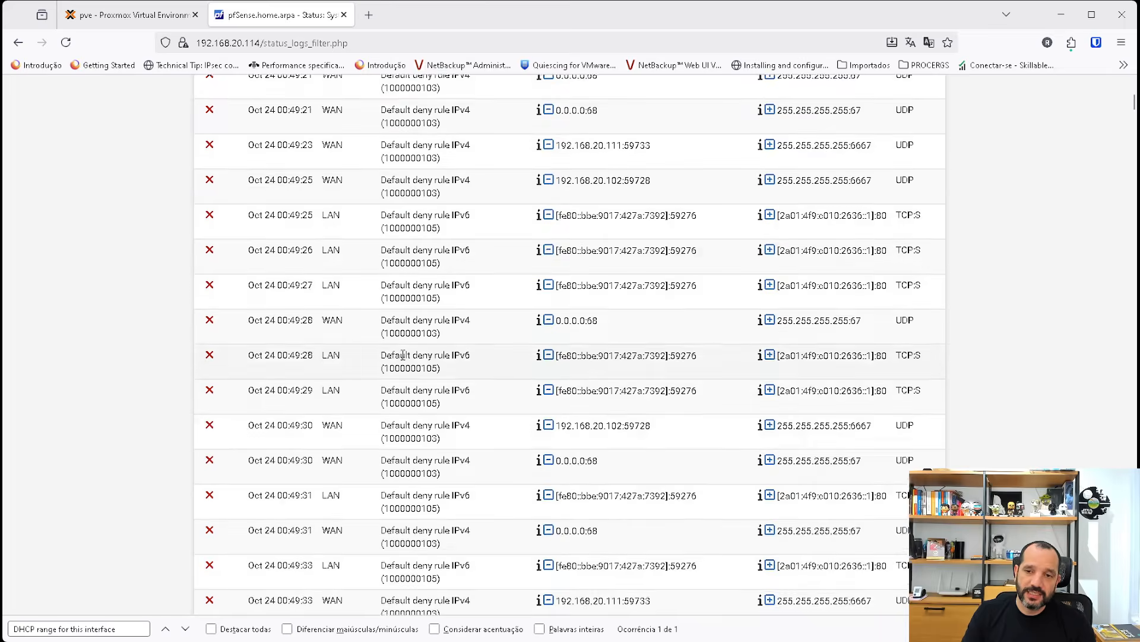
pyautogui.scroll(5, 261, 357)
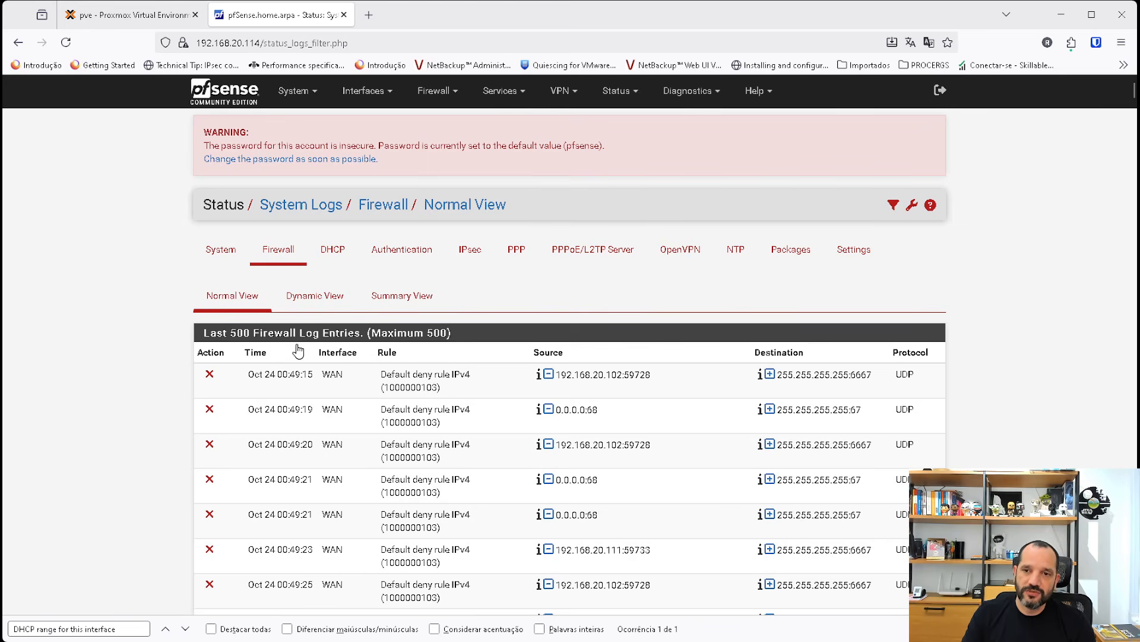
pyautogui.click(251, 355)
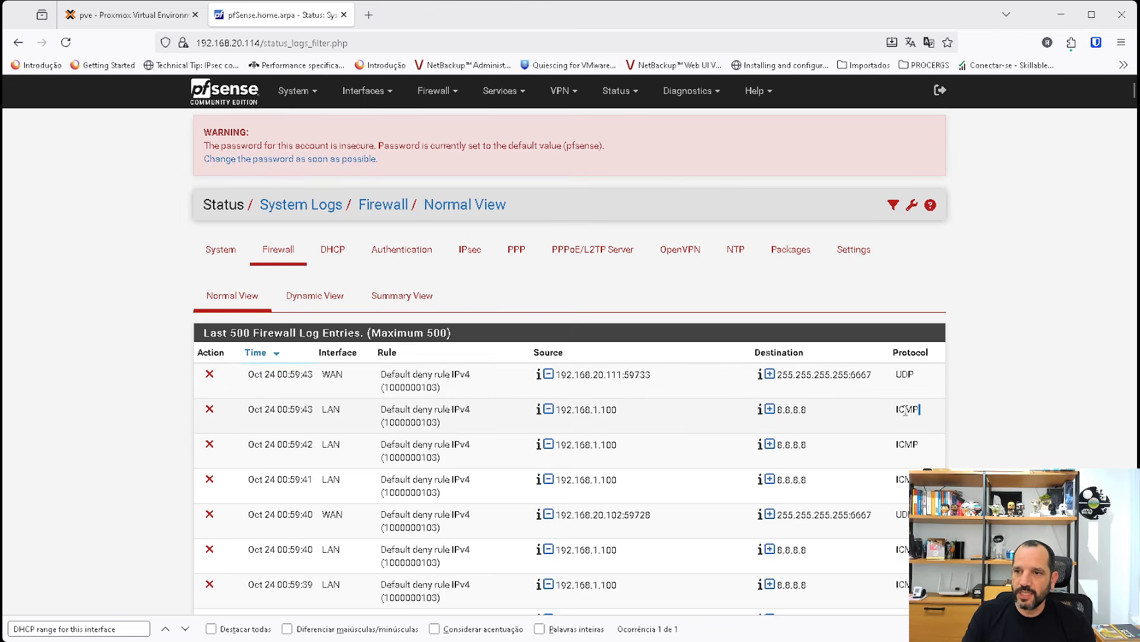
pyautogui.moveTo(905, 410); pyautogui.dragTo(775, 412)
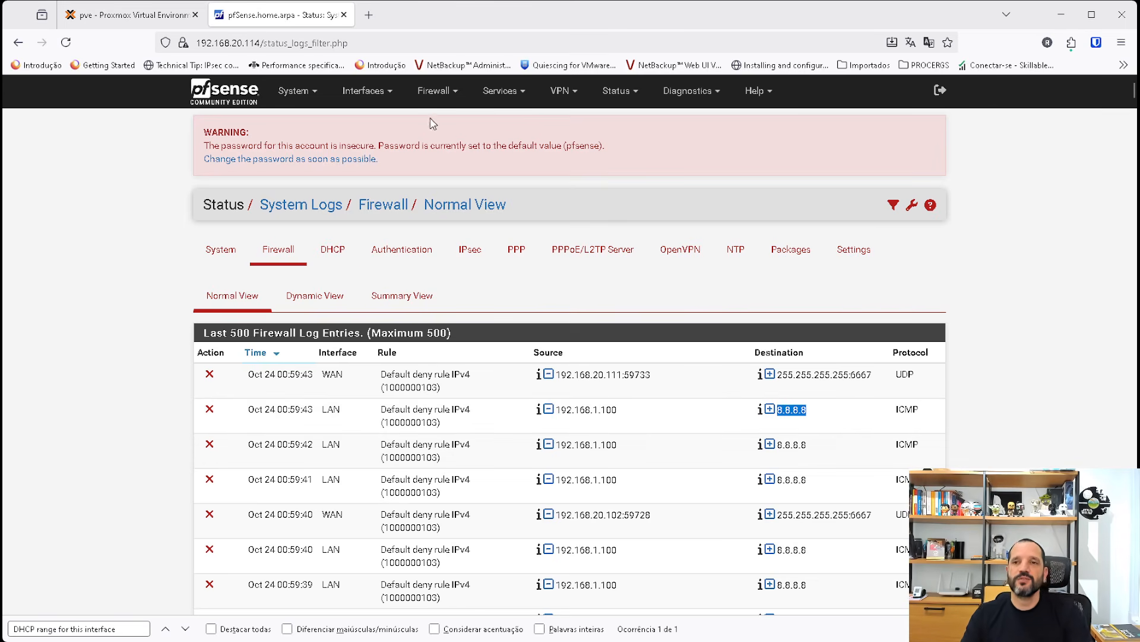
# Add a pass rule at the top of the LAN firewall rules, with address family IPv4 and protocol ICMP.
pyautogui.click(433, 92)
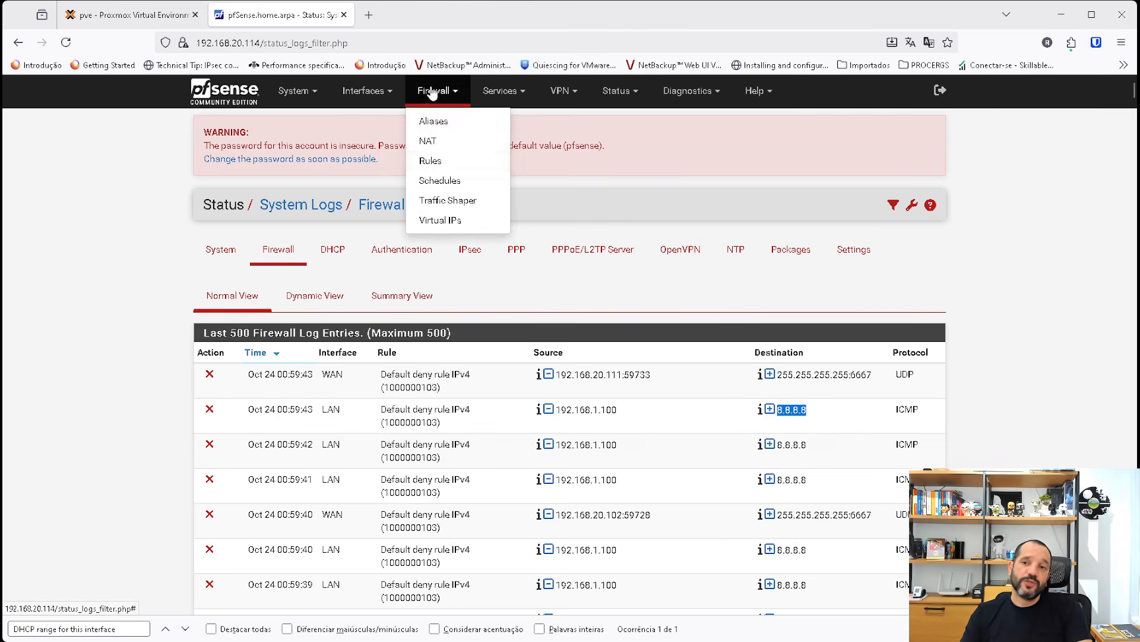
pyautogui.click(433, 160)
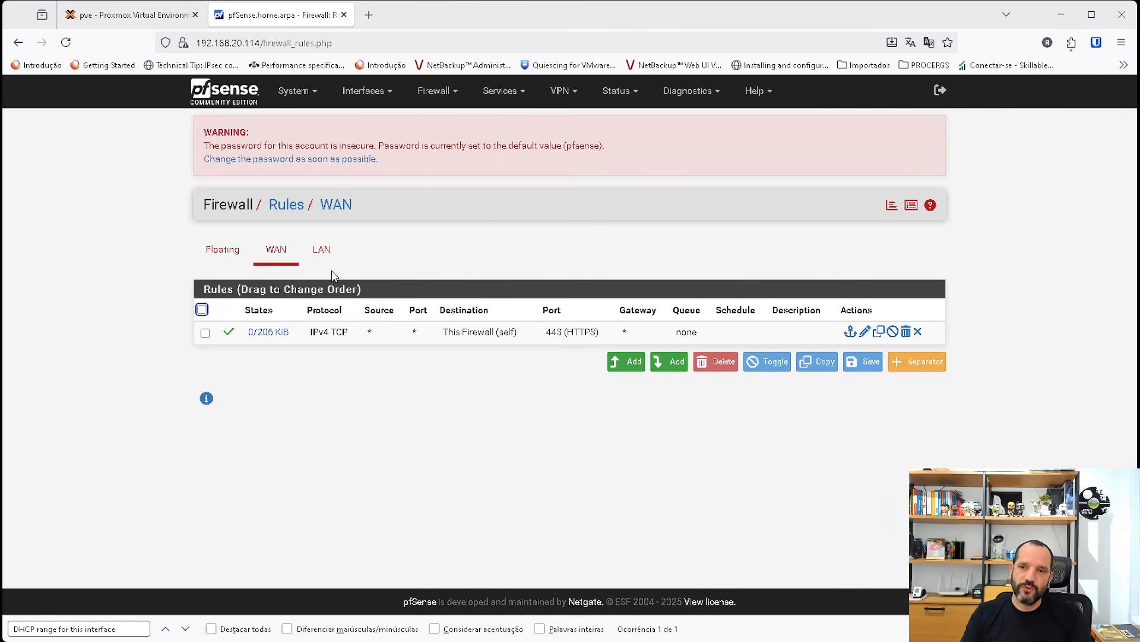
pyautogui.click(321, 251)
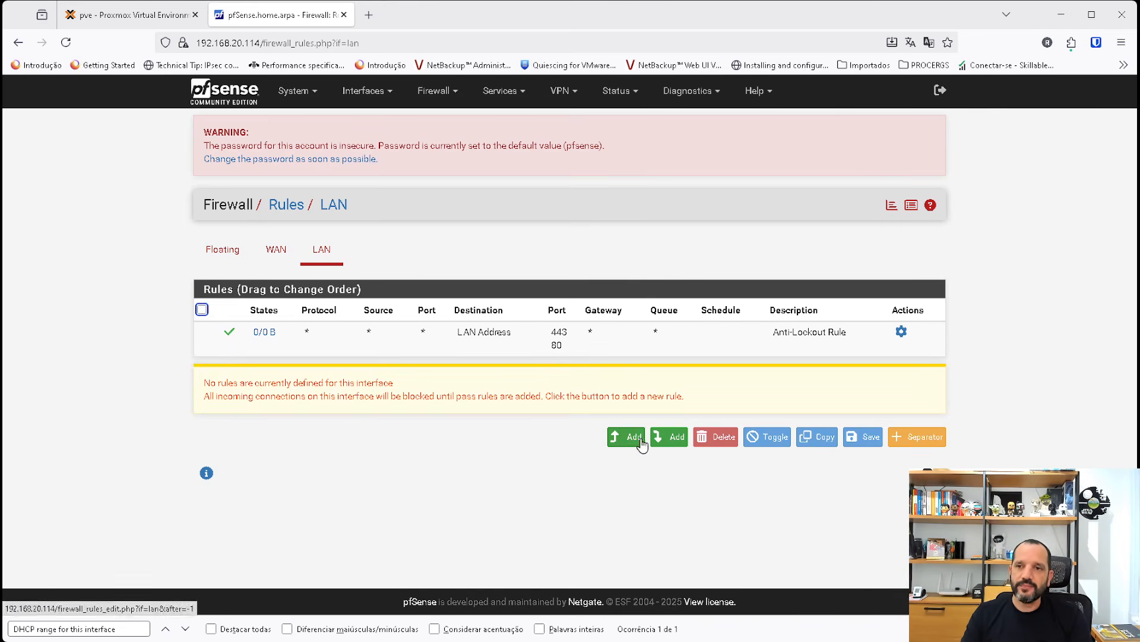
pyautogui.click(641, 441)
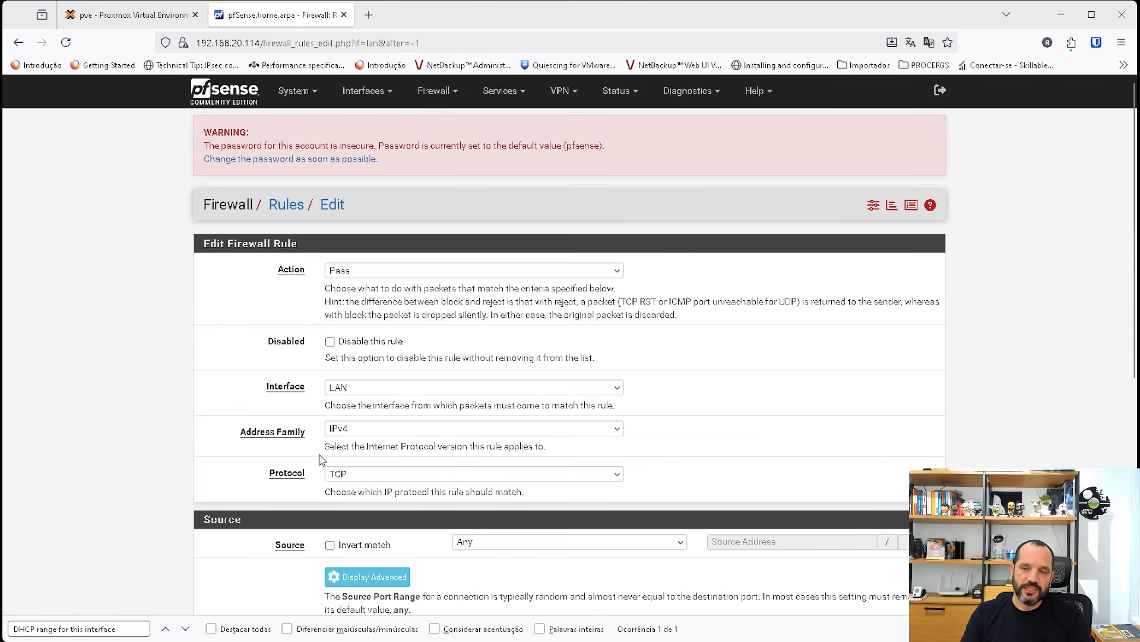
pyautogui.click(348, 435)
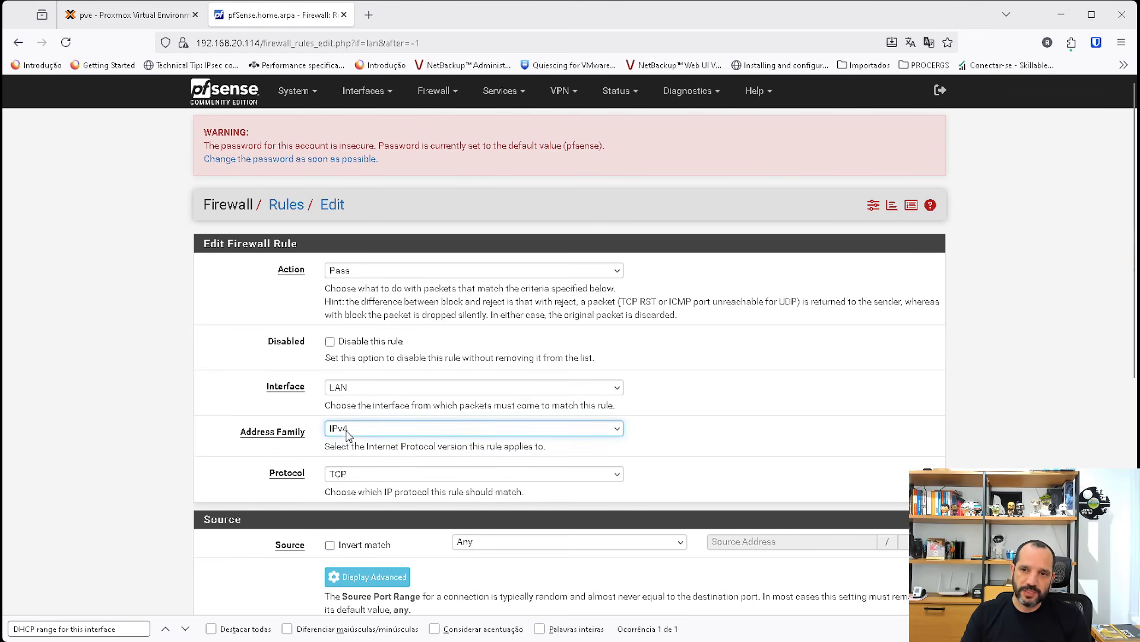
pyautogui.click(342, 462)
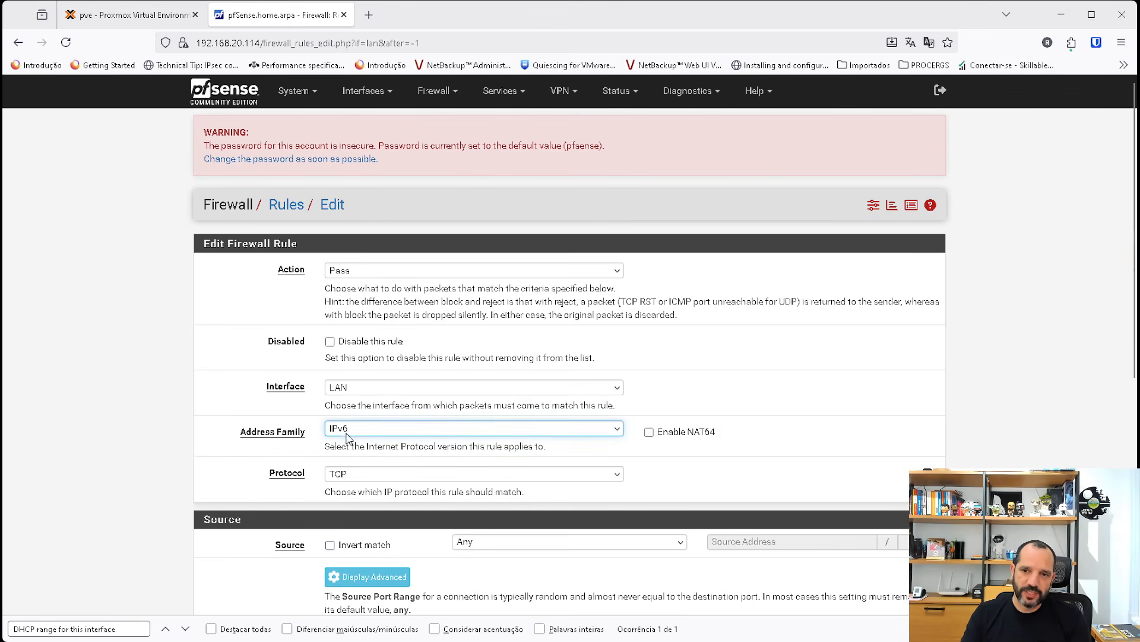
pyautogui.click(349, 451)
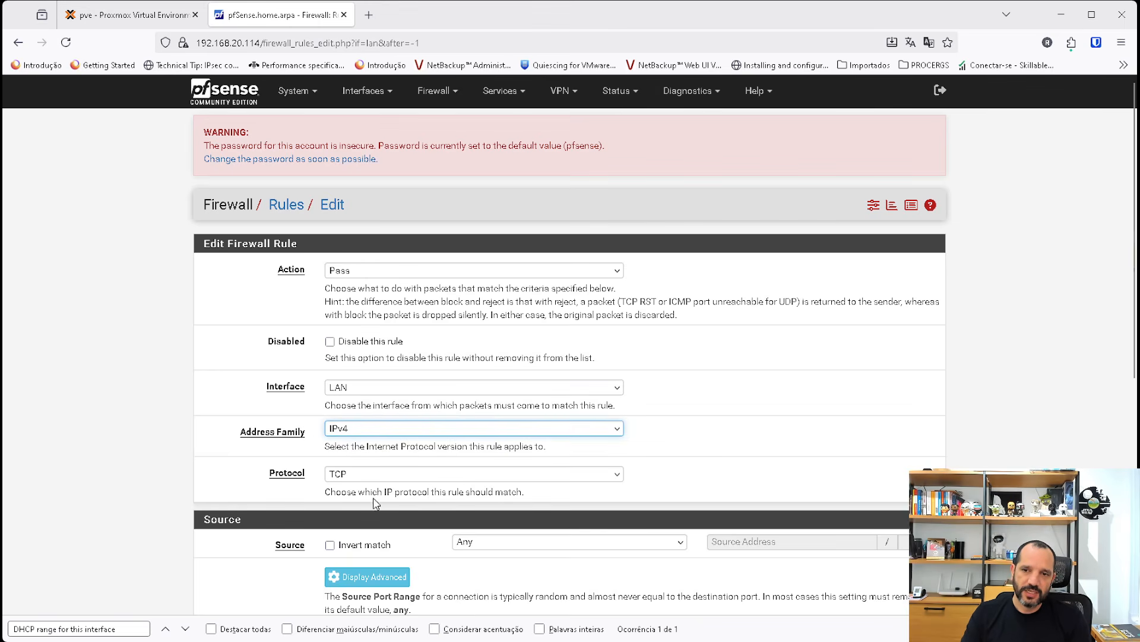
pyautogui.click(342, 475)
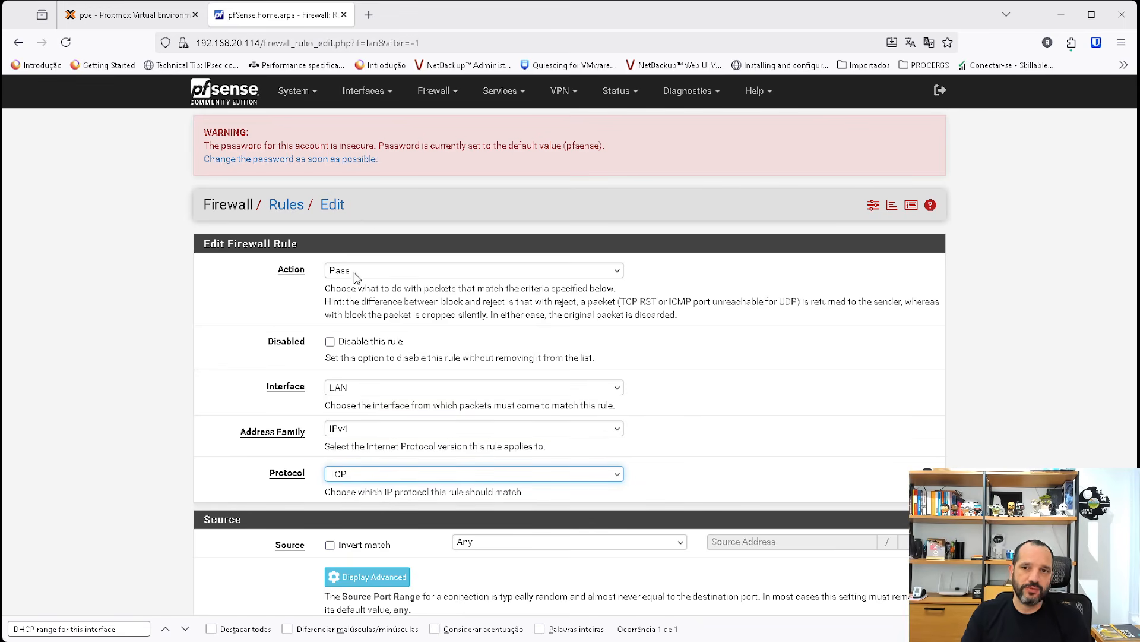
pyautogui.press('i')
pyautogui.scroll(-4, 493, 479)
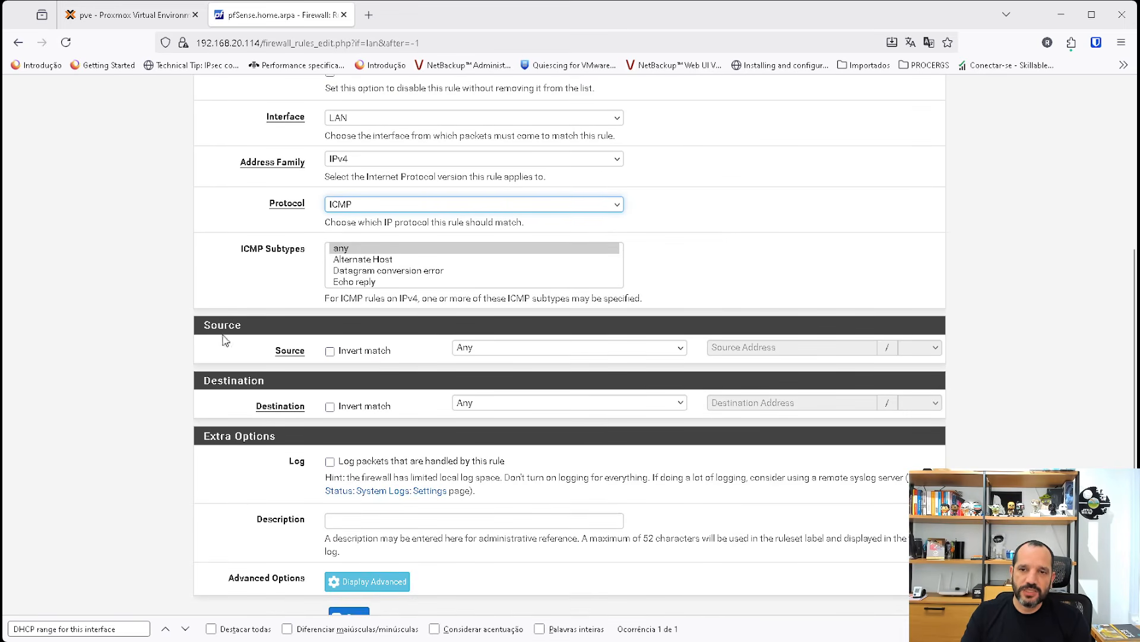
# Keep the rule's source as Any, set its destination to This Firewall (self), enable packet logging, save it and apply the changes.
pyautogui.click(501, 353)
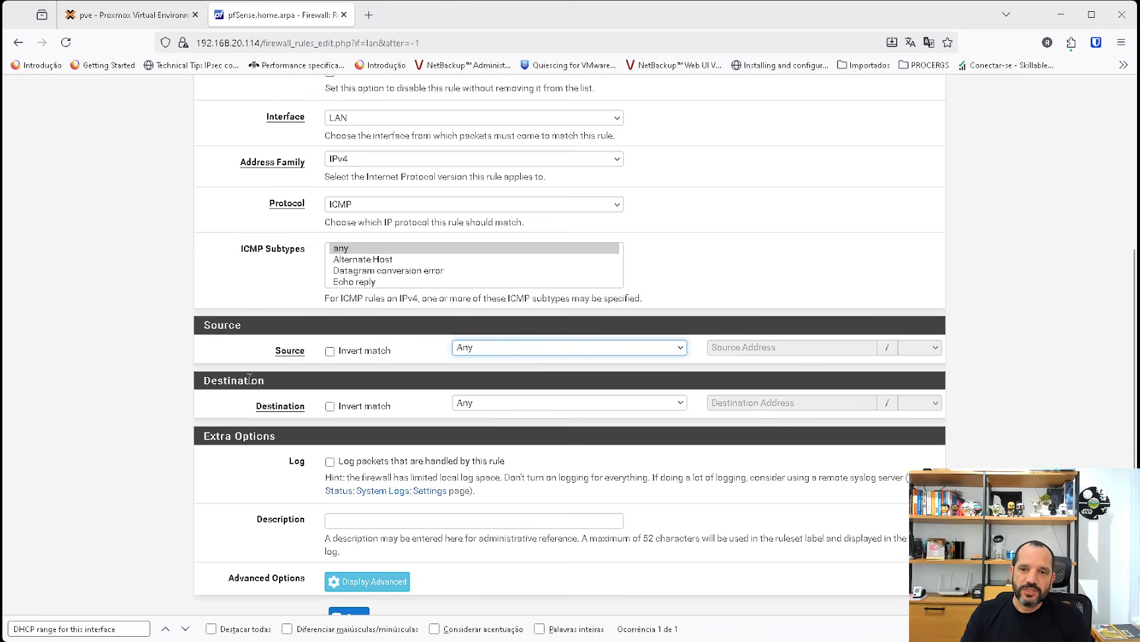
pyautogui.click(511, 403)
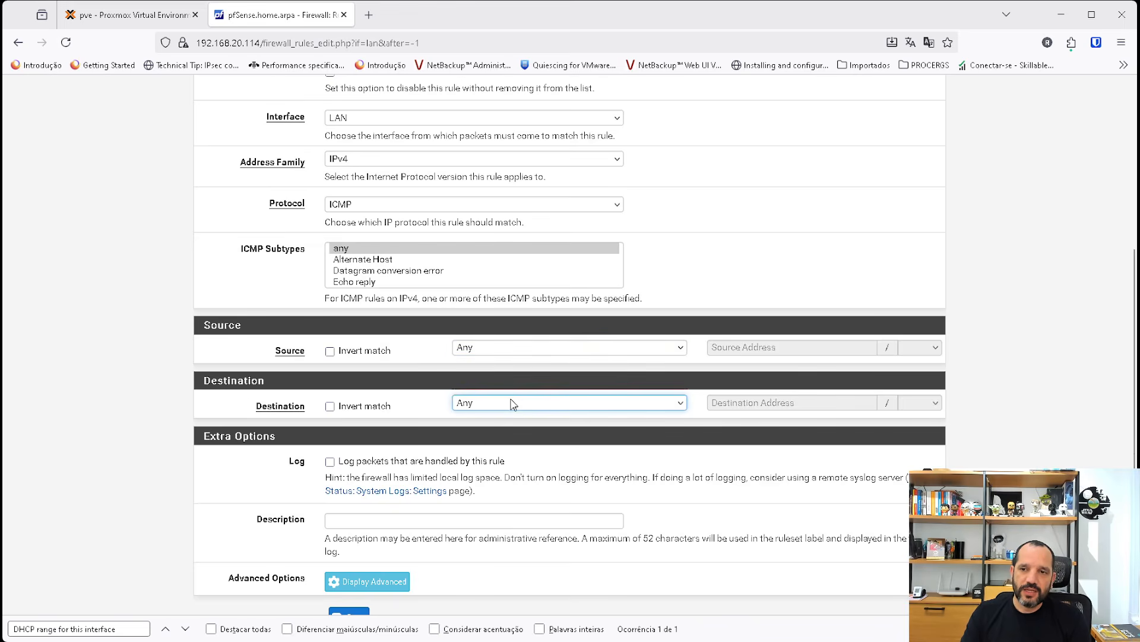
pyautogui.click(506, 472)
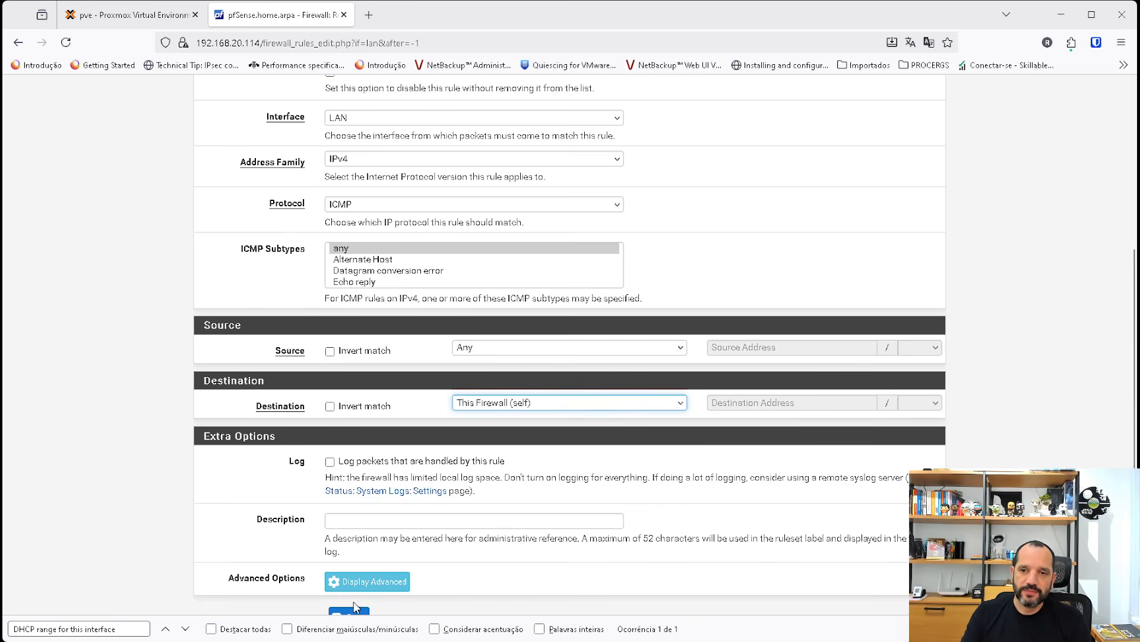
pyautogui.scroll(-2, 365, 554)
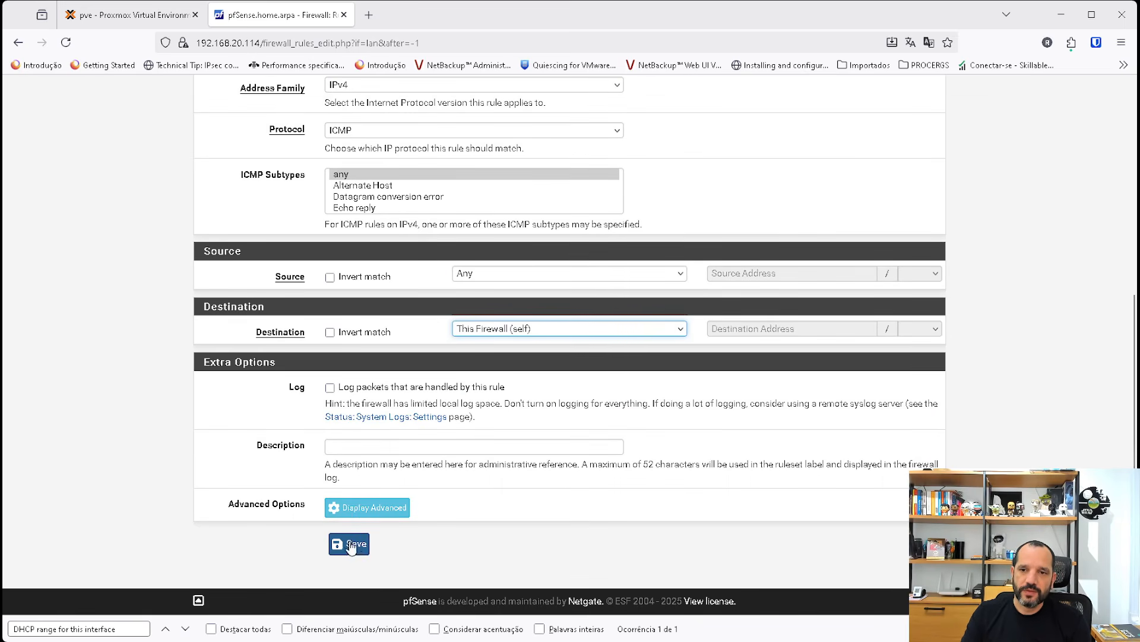
pyautogui.click(330, 388)
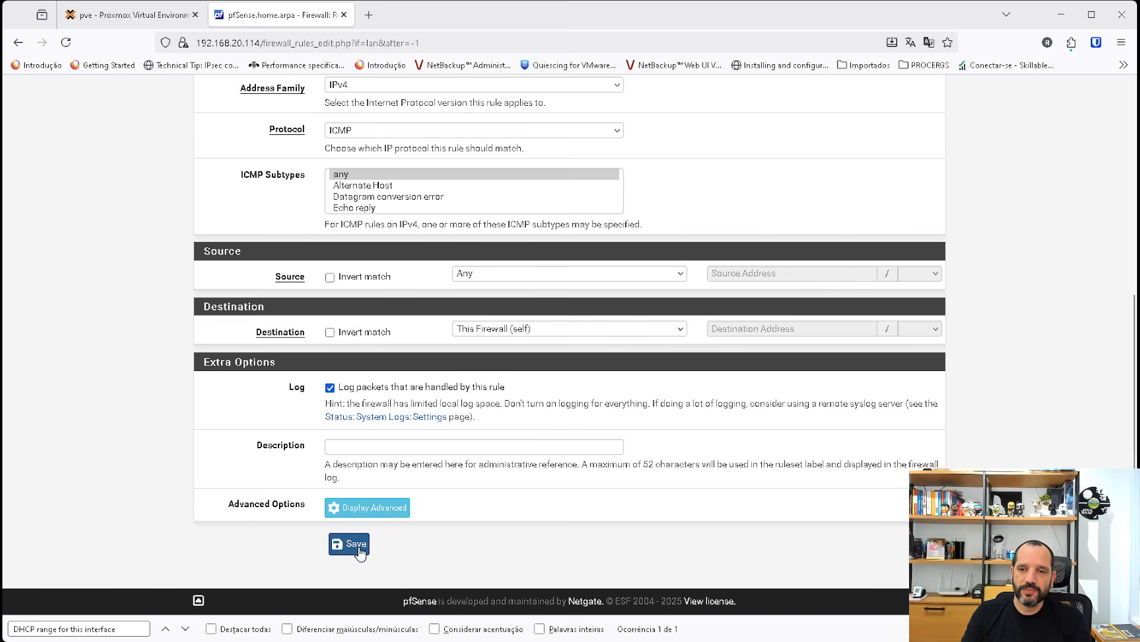
pyautogui.click(356, 545)
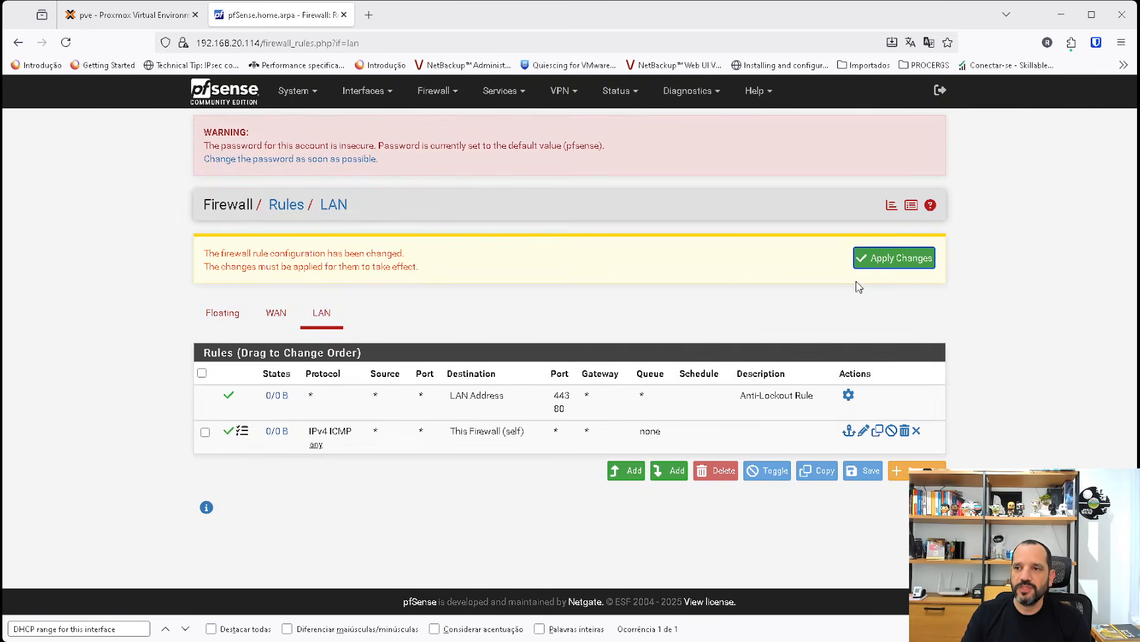
pyautogui.click(892, 261)
# Switch to the Proxmox console of VM 103, stop the running ping and ping 8.8.8.8 again.
pyautogui.click(95, 17)
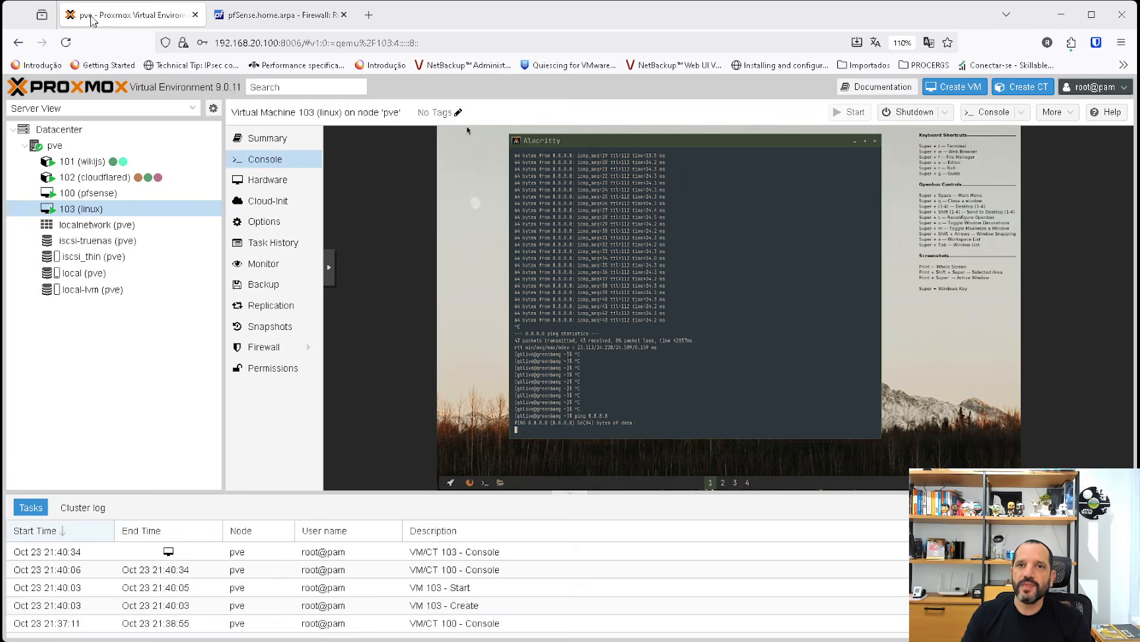
pyautogui.hotkey('ctrl', 'c')
pyautogui.hotkey('ctrl', 'c')
pyautogui.hotkey('ctrl', 'c')
pyautogui.hotkey('ctrl', 'c')
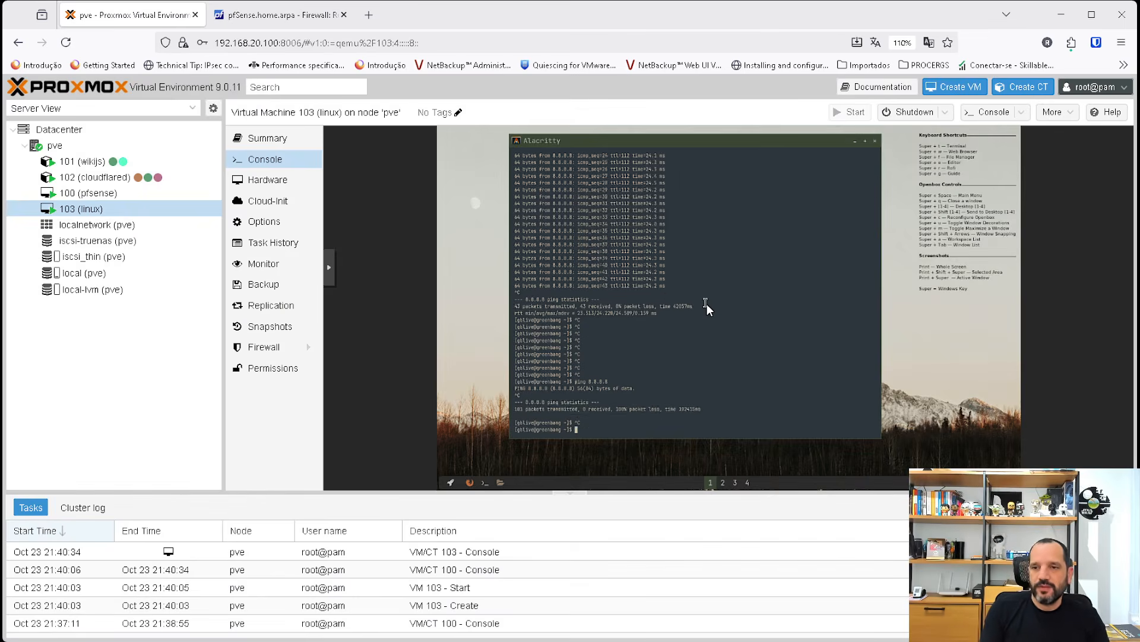
pyautogui.press('Up')
pyautogui.press('Return')
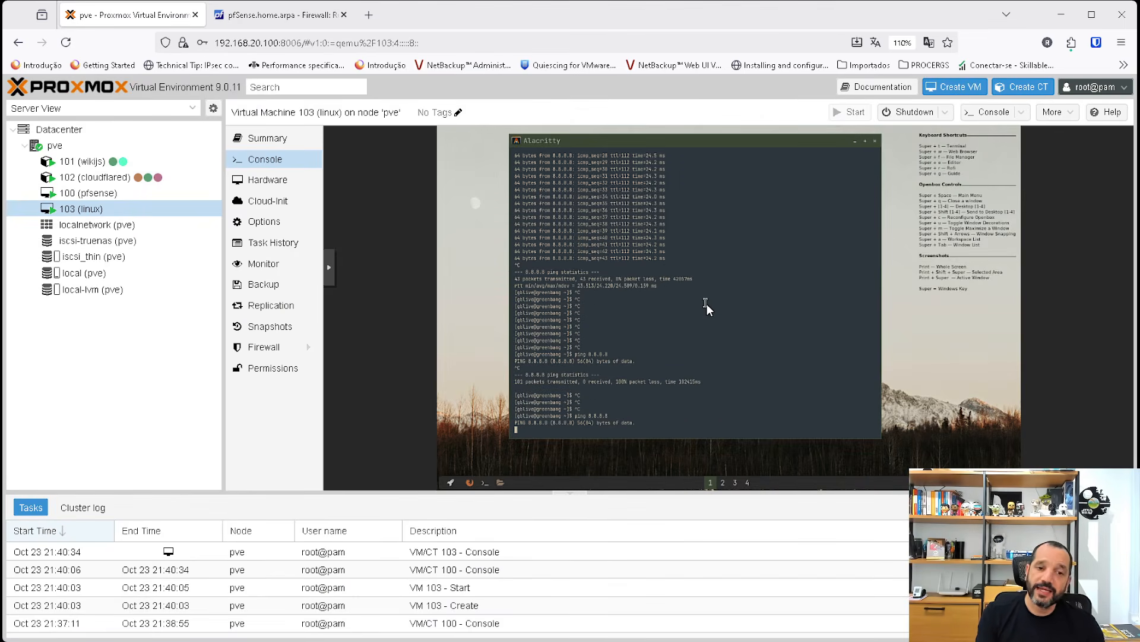
# Glance at the LAN rules in pfSense, then in VM 103's console replace the running ping with one to 192.168.1.1 and stop it after a few packets.
pyautogui.click(280, 15)
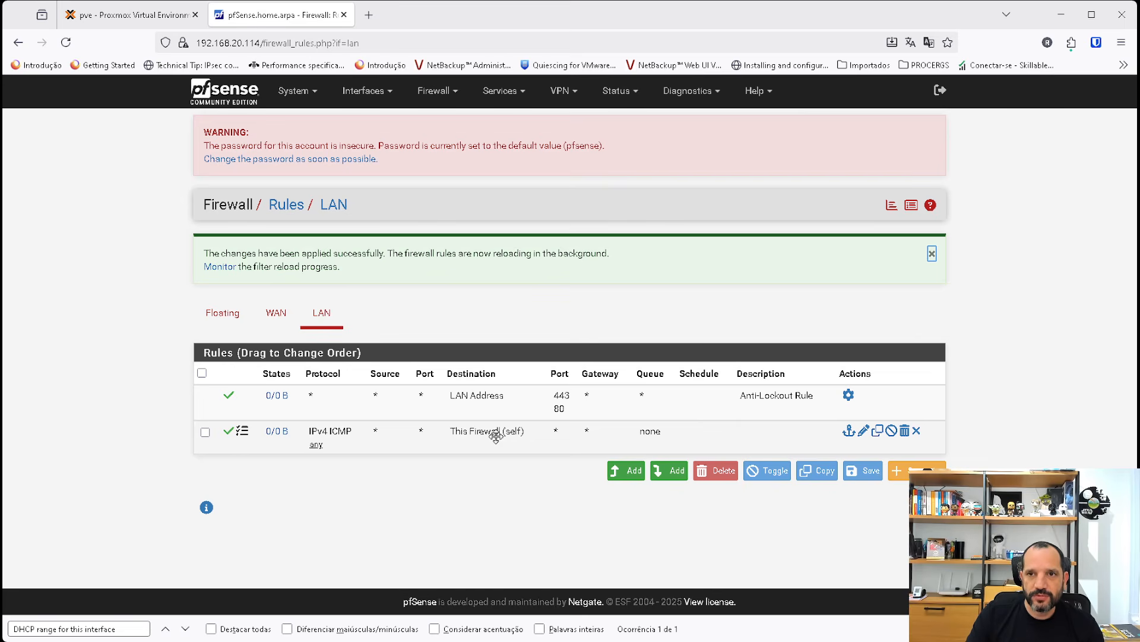
pyautogui.click(117, 16)
pyautogui.hotkey('ctrl', 'c')
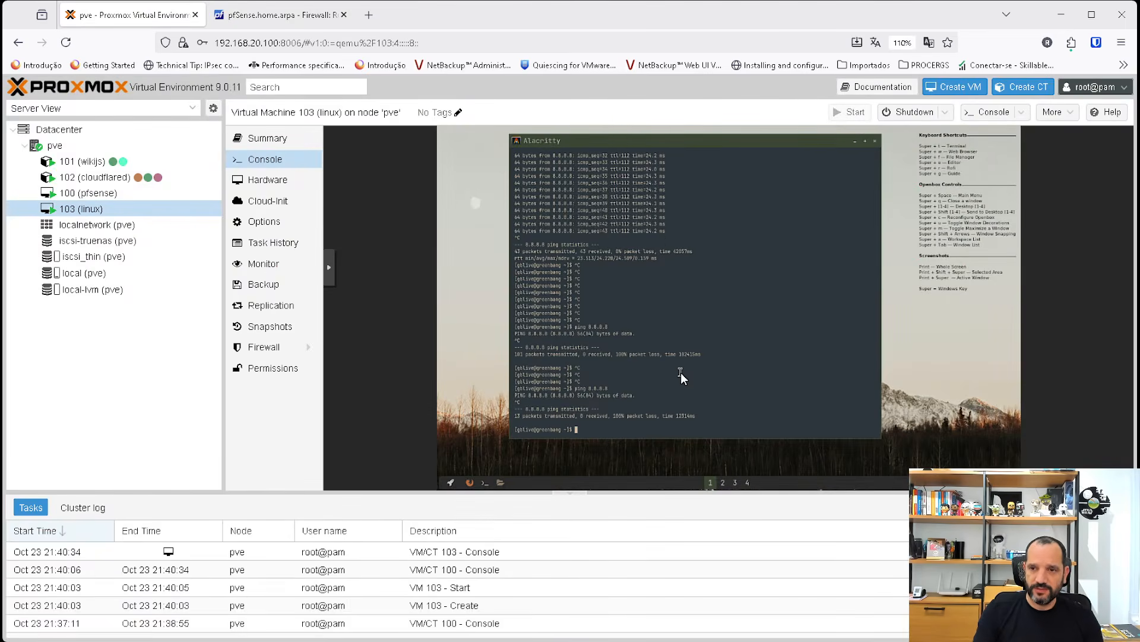
pyautogui.hotkey('ctrl', 'c')
pyautogui.press('Up')
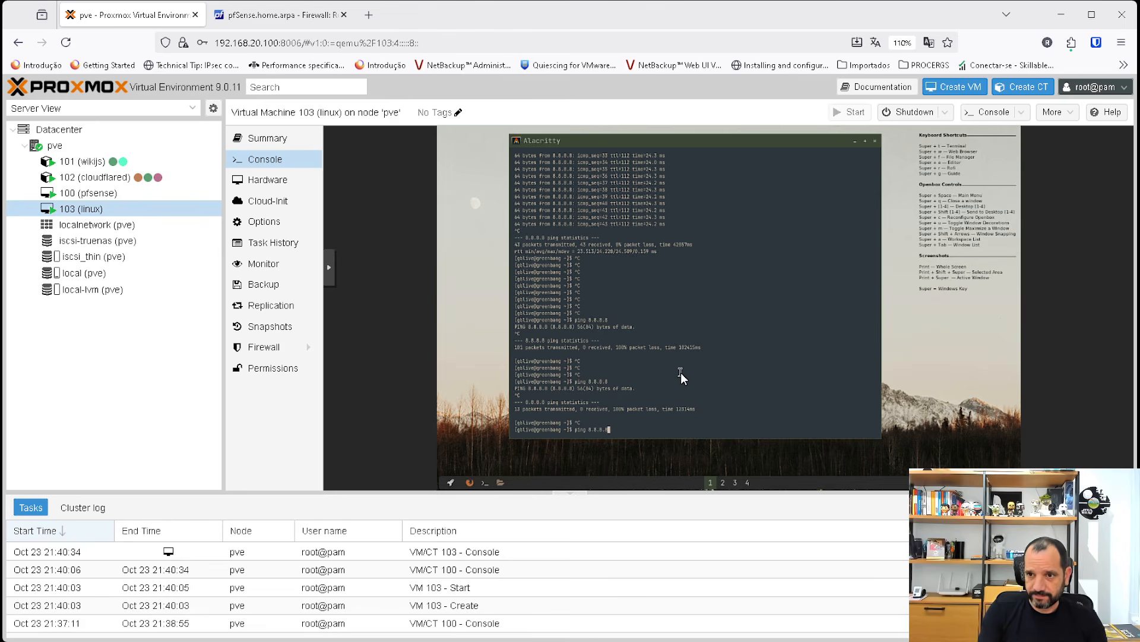
pyautogui.press('BackSpace')
pyautogui.press('BackSpace')
pyautogui.press('BackSpace')
pyautogui.press('BackSpace')
pyautogui.press('BackSpace')
pyautogui.press('BackSpace')
pyautogui.press('BackSpace')
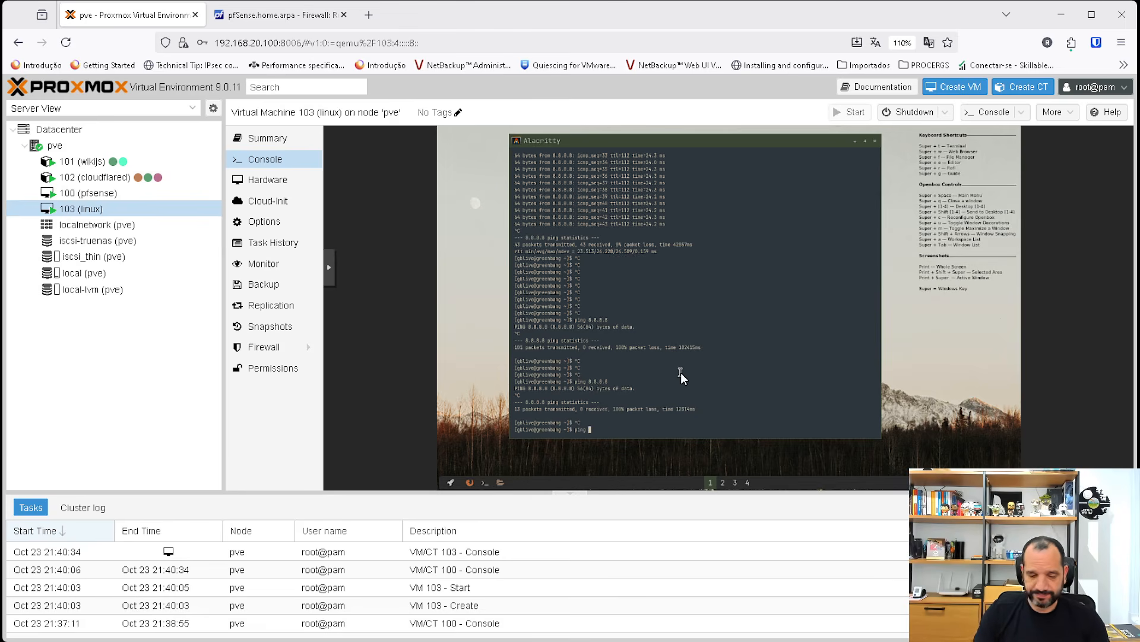
pyautogui.write('192.168.1')
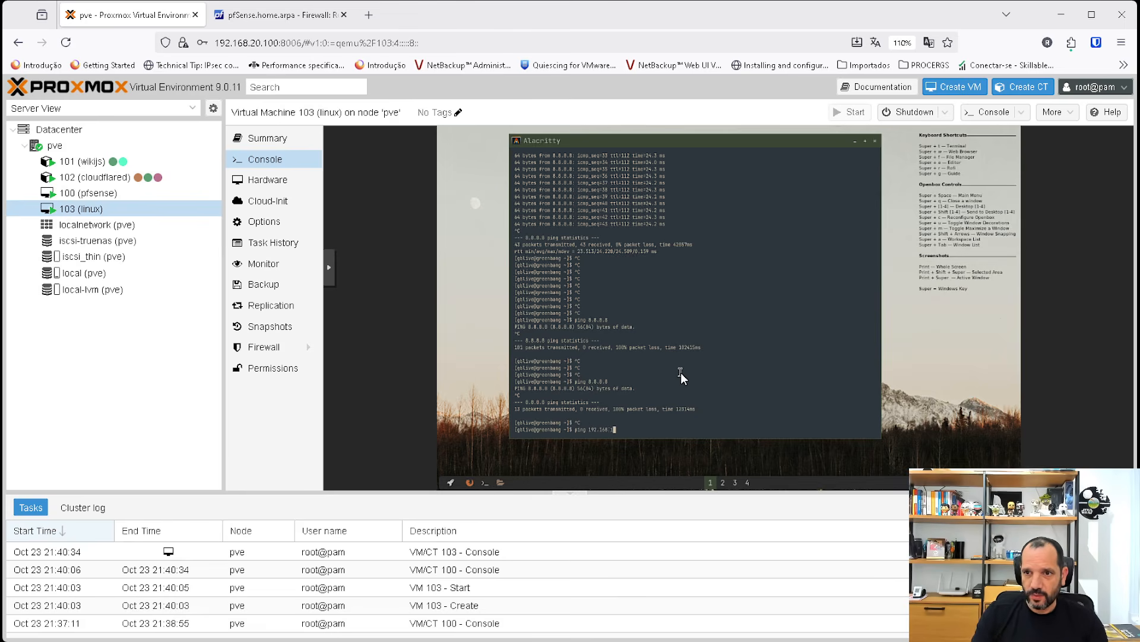
pyautogui.write('.1')
pyautogui.press('Return')
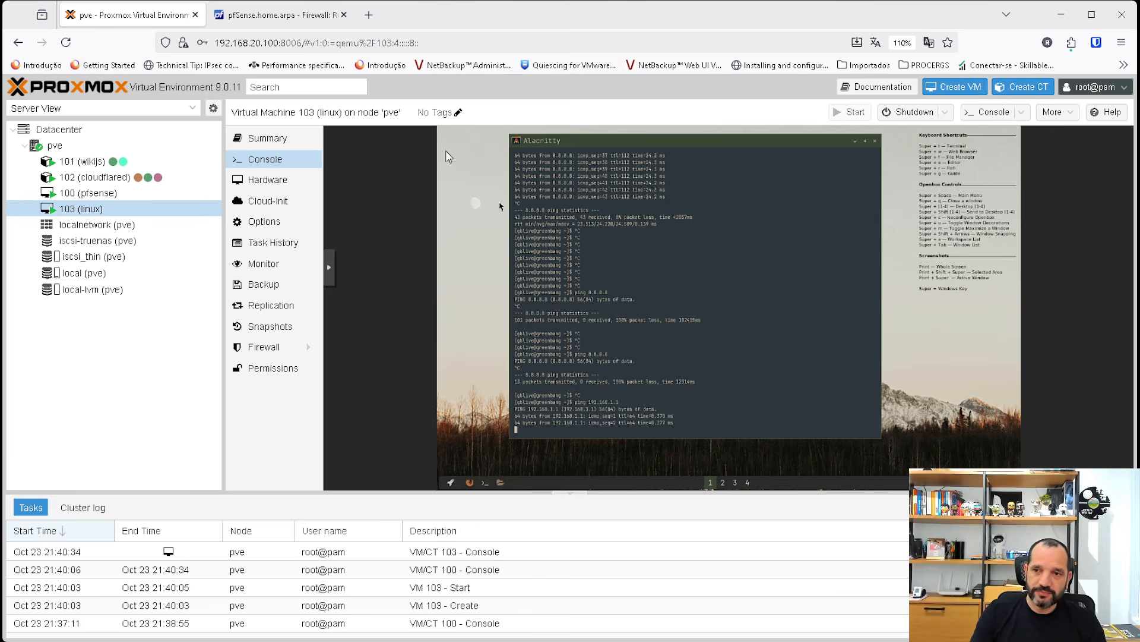
pyautogui.hotkey('ctrl', 'c')
pyautogui.hotkey('ctrl', 'c')
pyautogui.hotkey('ctrl', 'c')
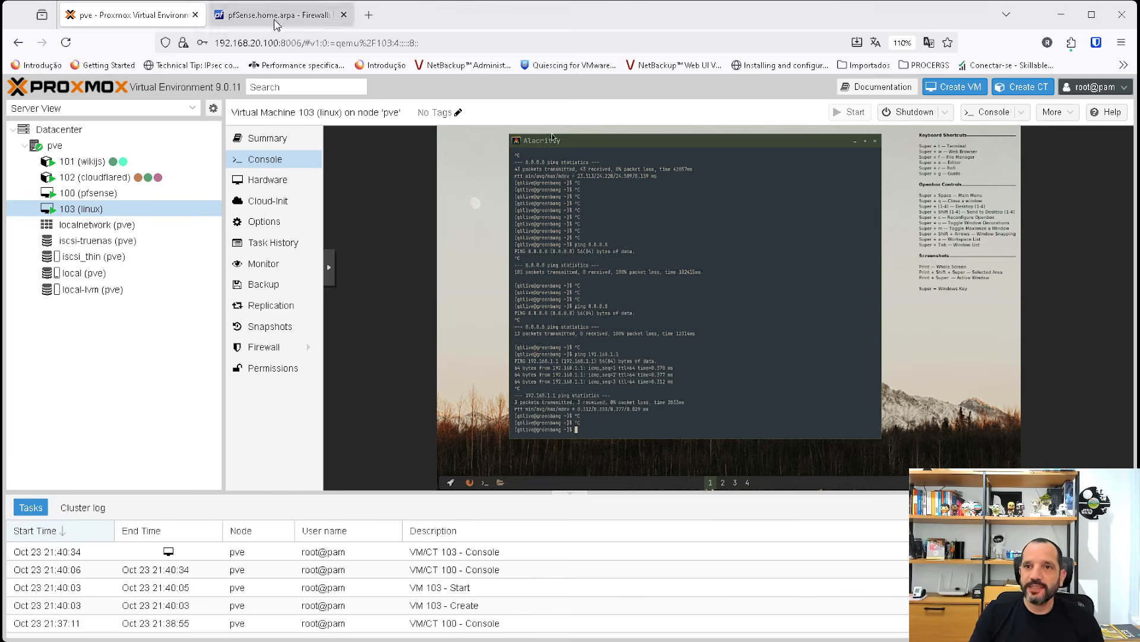
# Switch to pfSense, open the firewall log, sort it by newest time first and examine the rule details of the ICMP entry for 192.168.1.1.
pyautogui.click(275, 23)
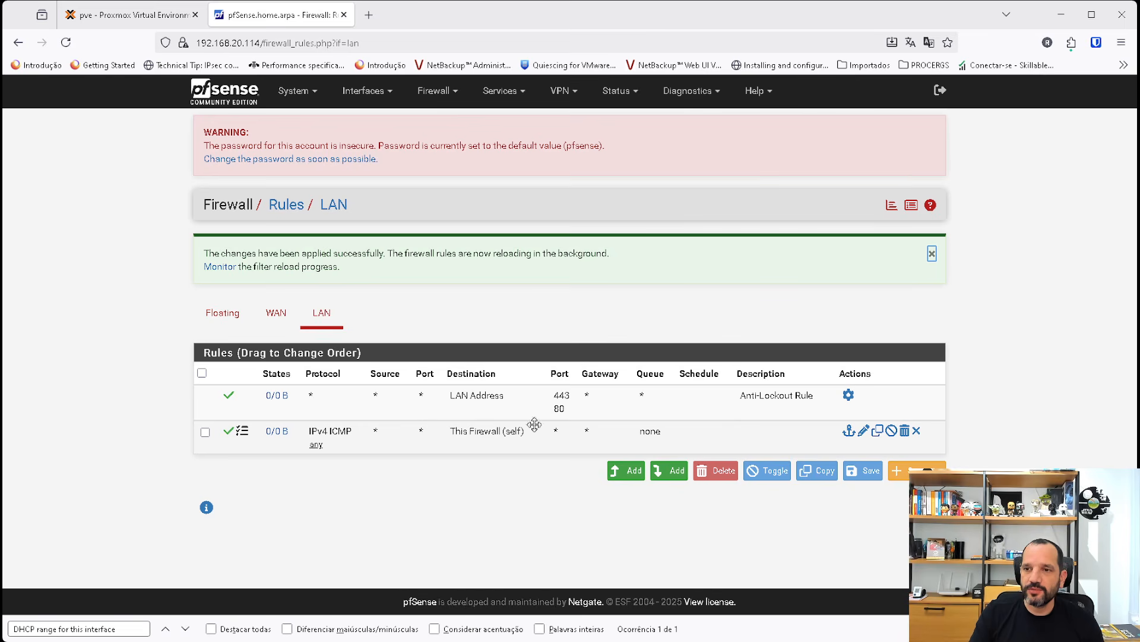
pyautogui.click(912, 208)
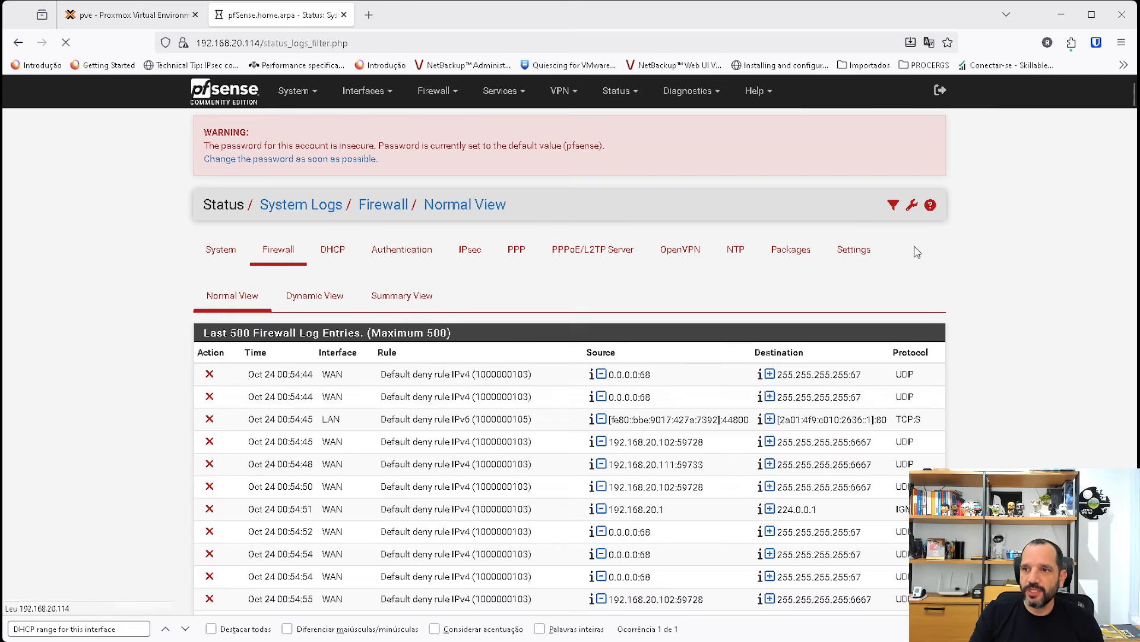
pyautogui.click(255, 356)
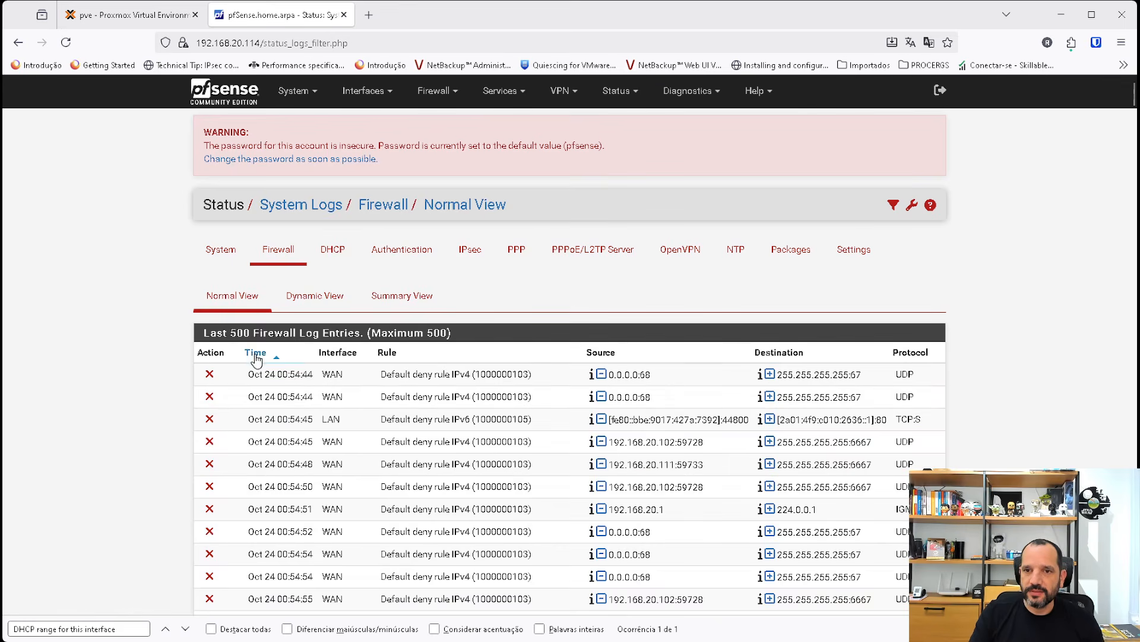
pyautogui.click(255, 355)
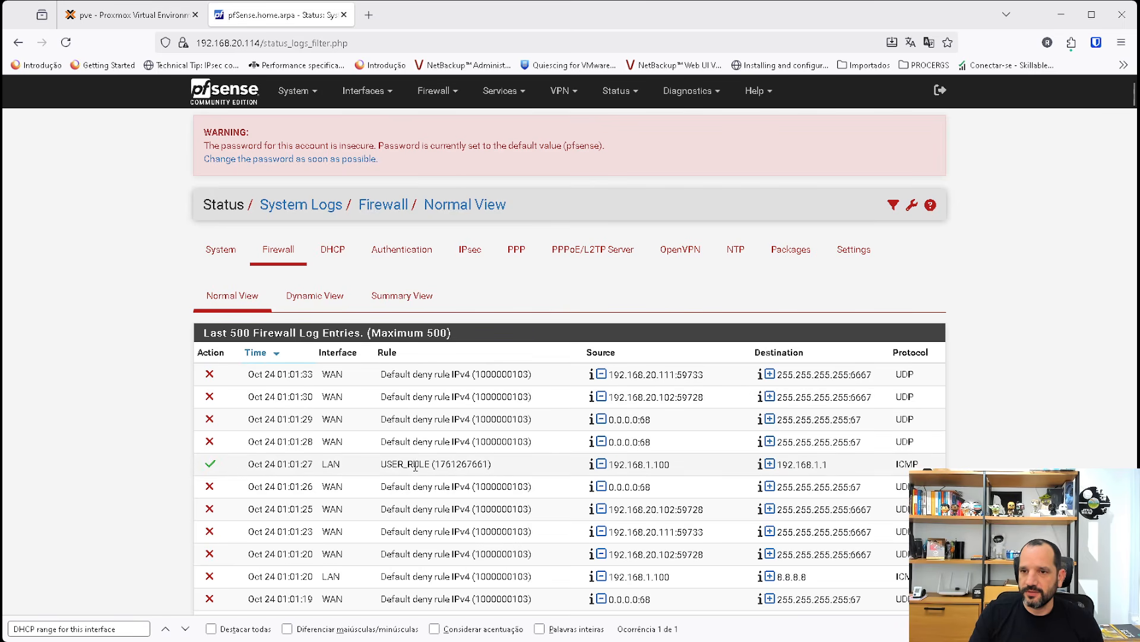
pyautogui.moveTo(407, 464); pyautogui.dragTo(930, 466)
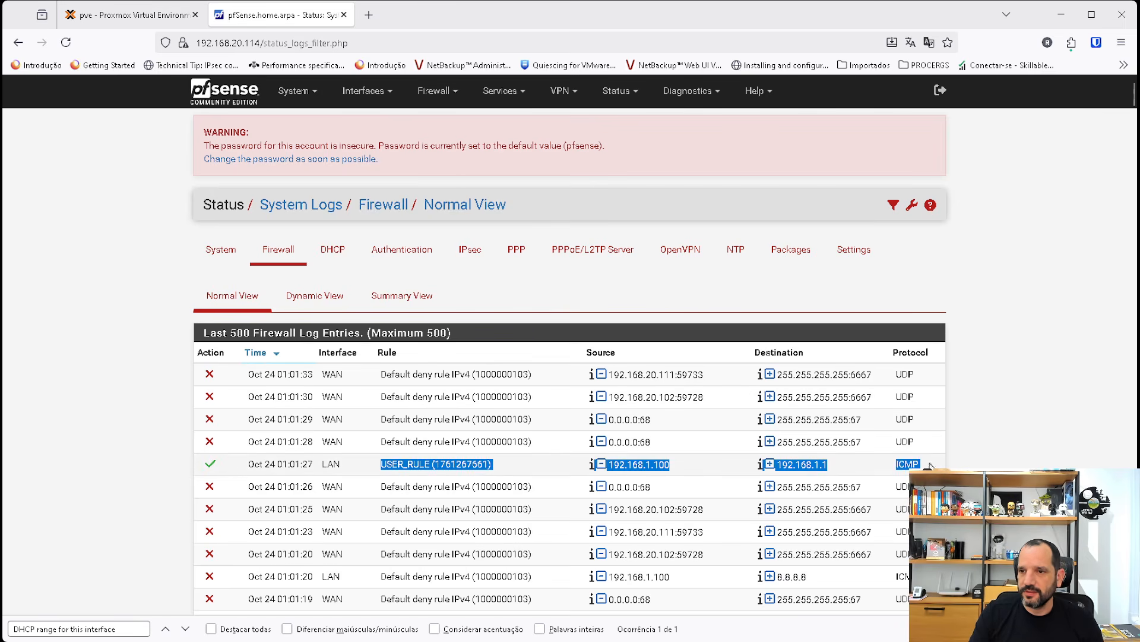
pyautogui.click(213, 467)
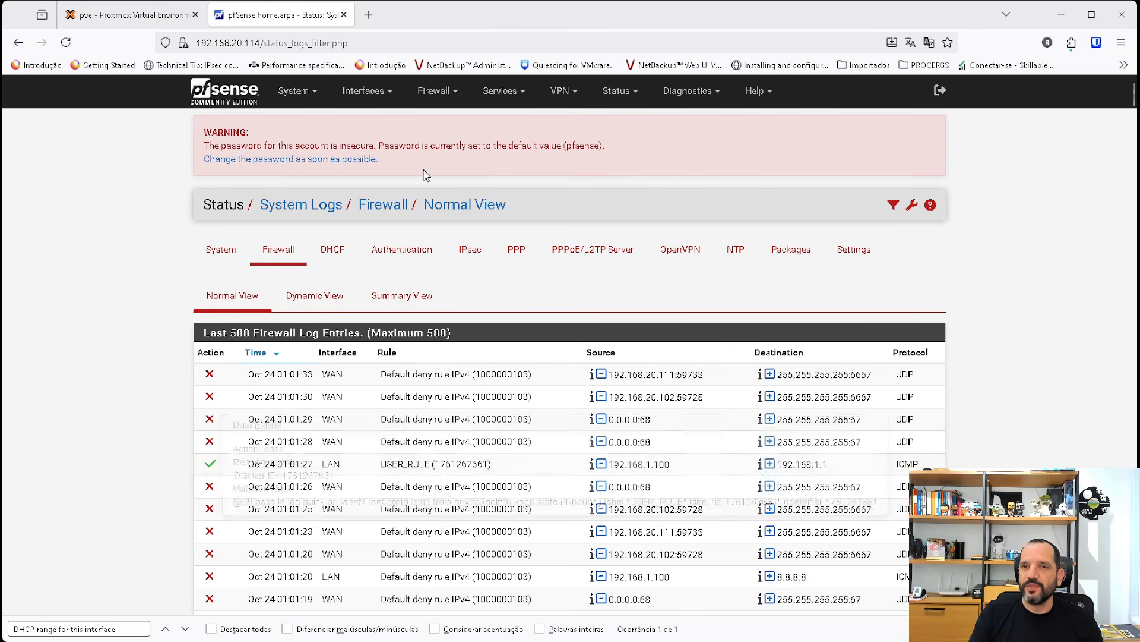
# Edit the ICMP rule in the LAN firewall rules and set its destination to the address 8.8.8.8.
pyautogui.click(434, 91)
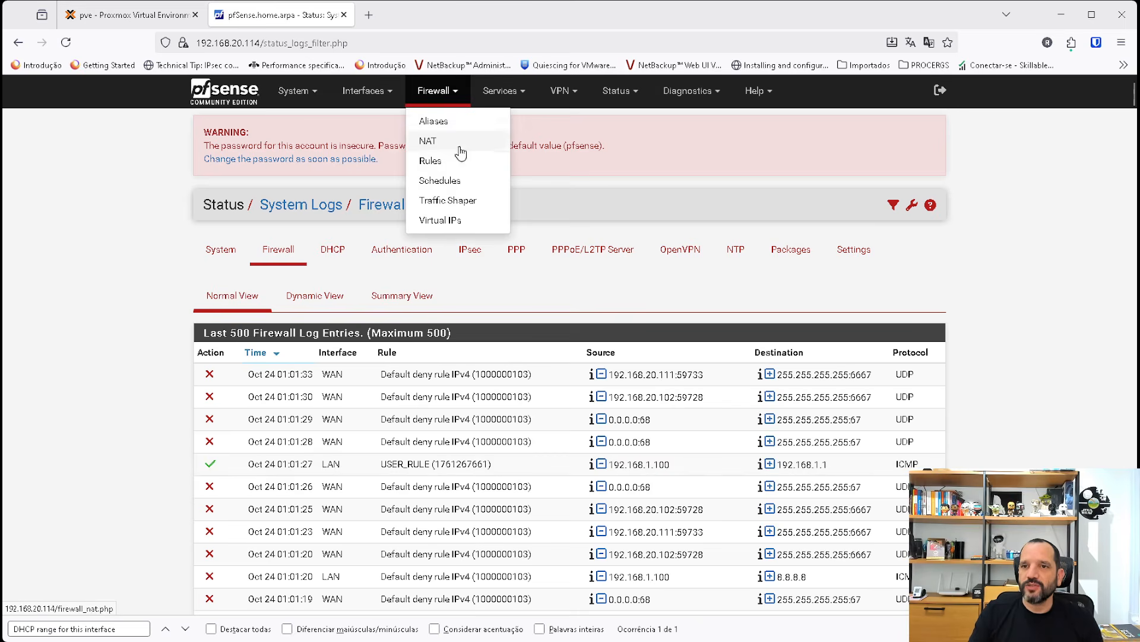
pyautogui.click(432, 160)
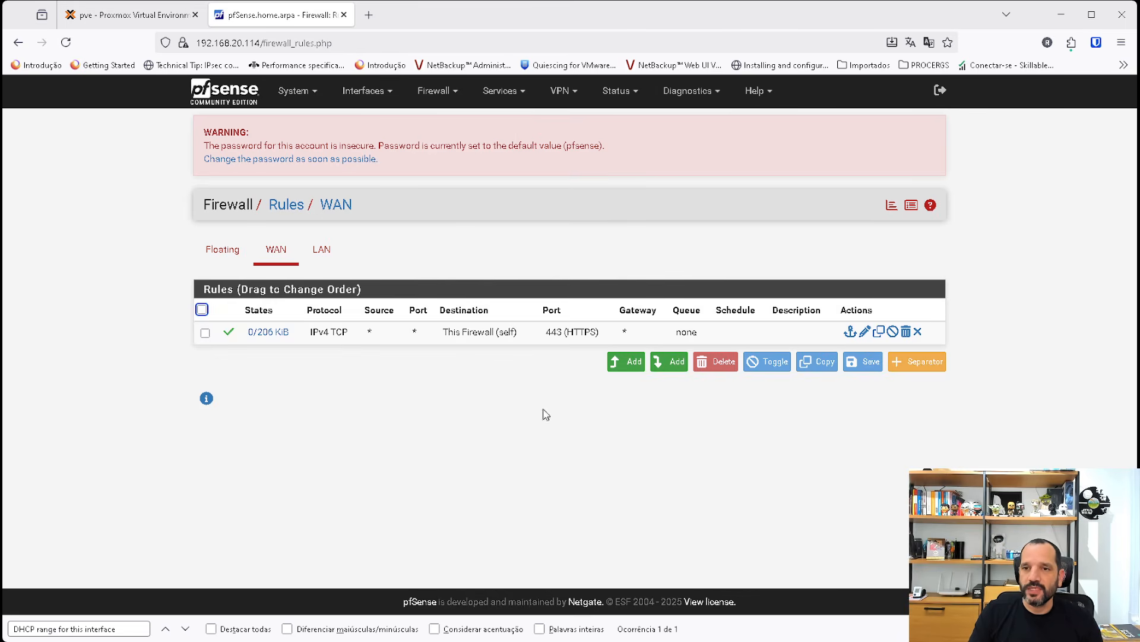
pyautogui.click(322, 249)
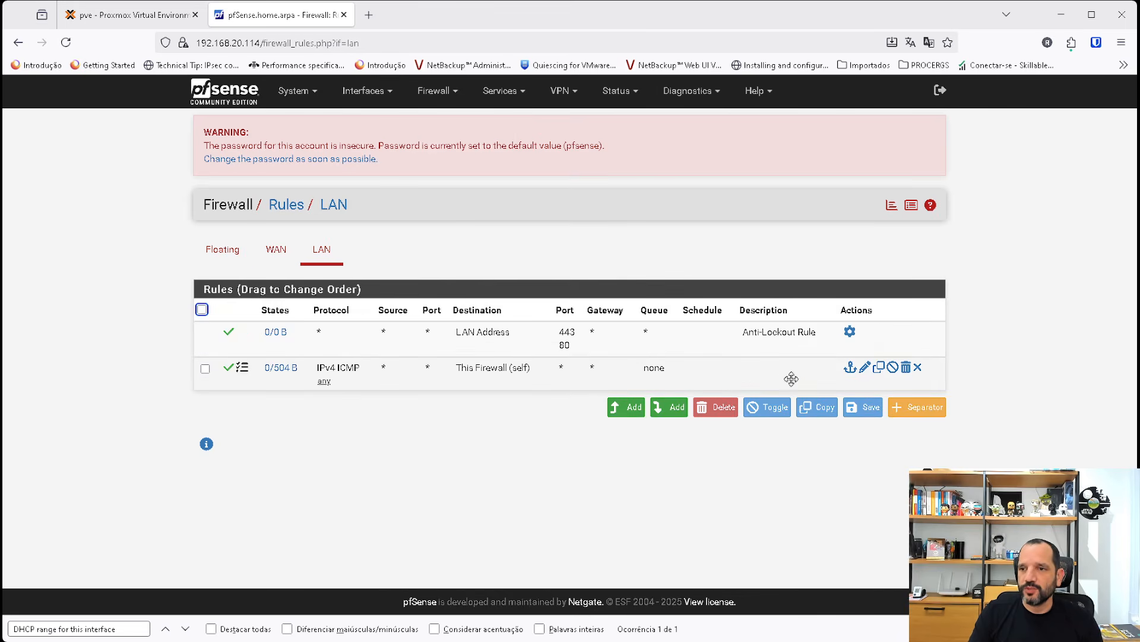
pyautogui.click(864, 368)
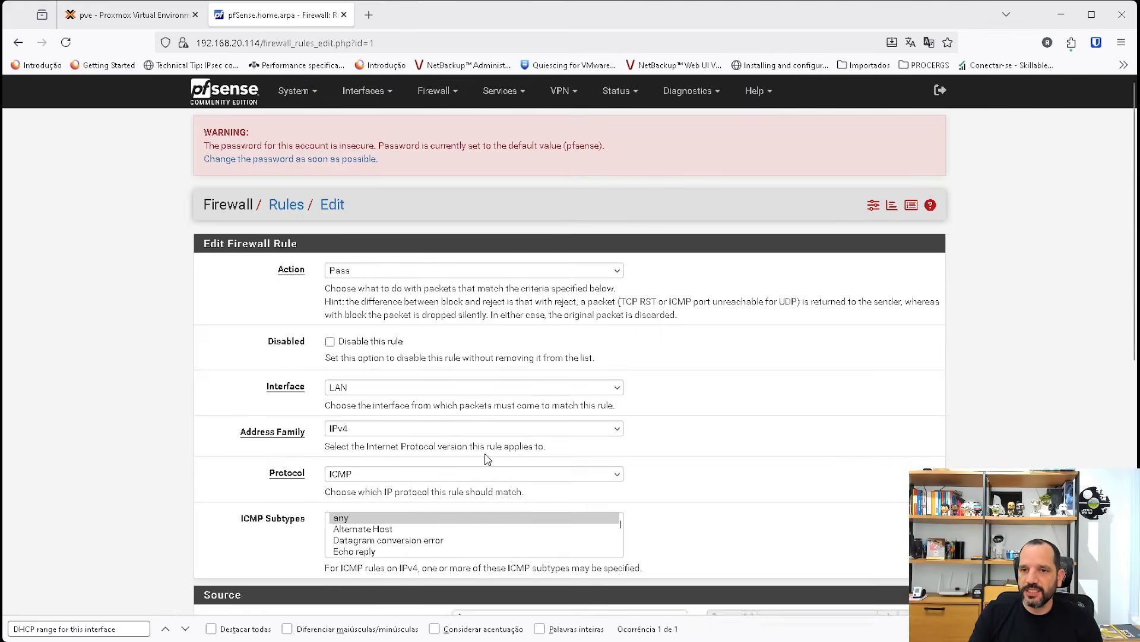
pyautogui.scroll(-5, 536, 370)
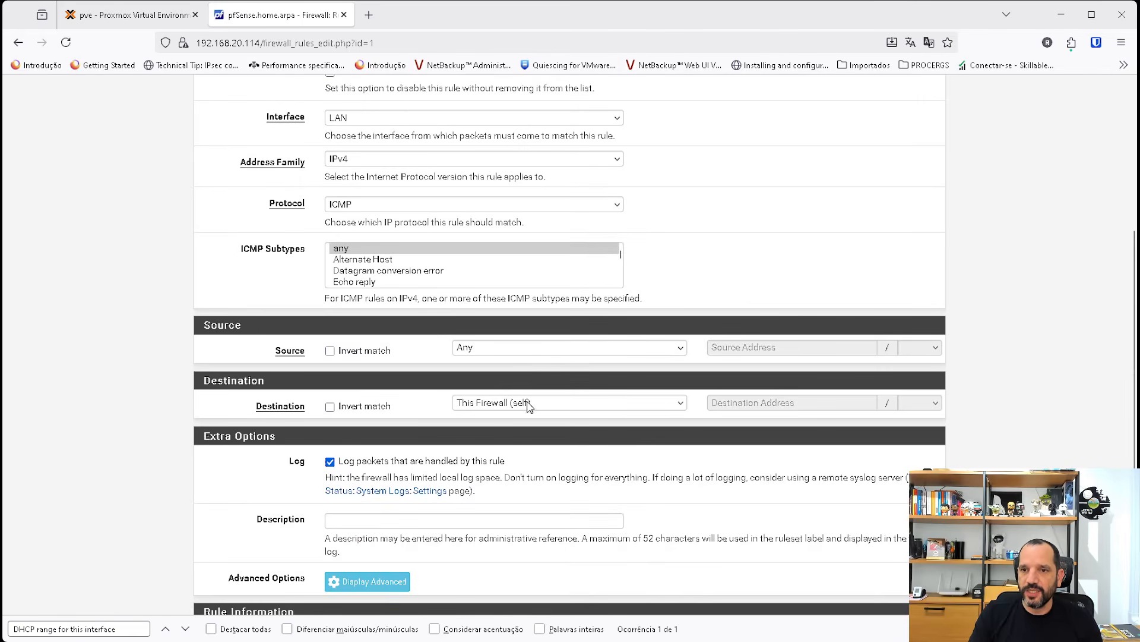
pyautogui.click(528, 404)
pyautogui.click(483, 418)
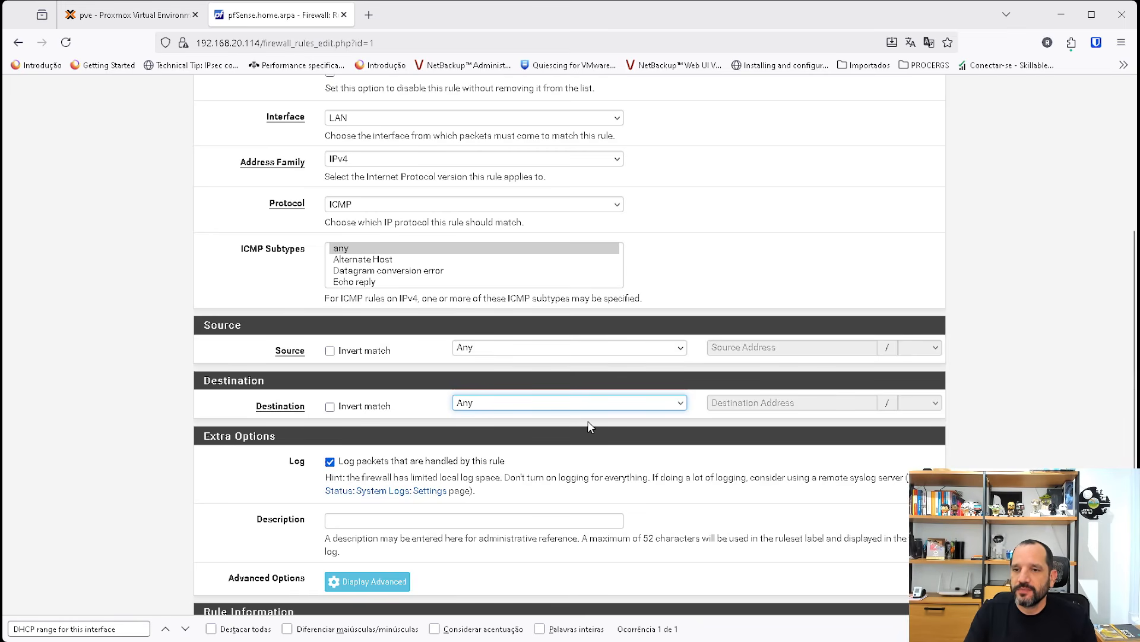
pyautogui.press('Down')
pyautogui.click(764, 402)
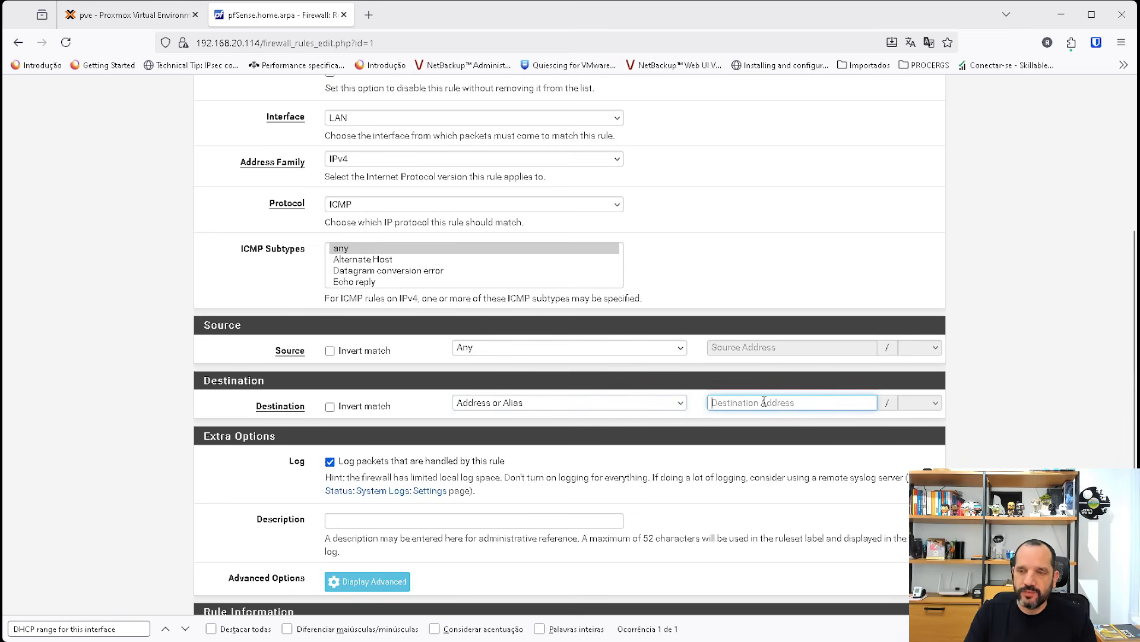
pyautogui.write('8.8.8.8')
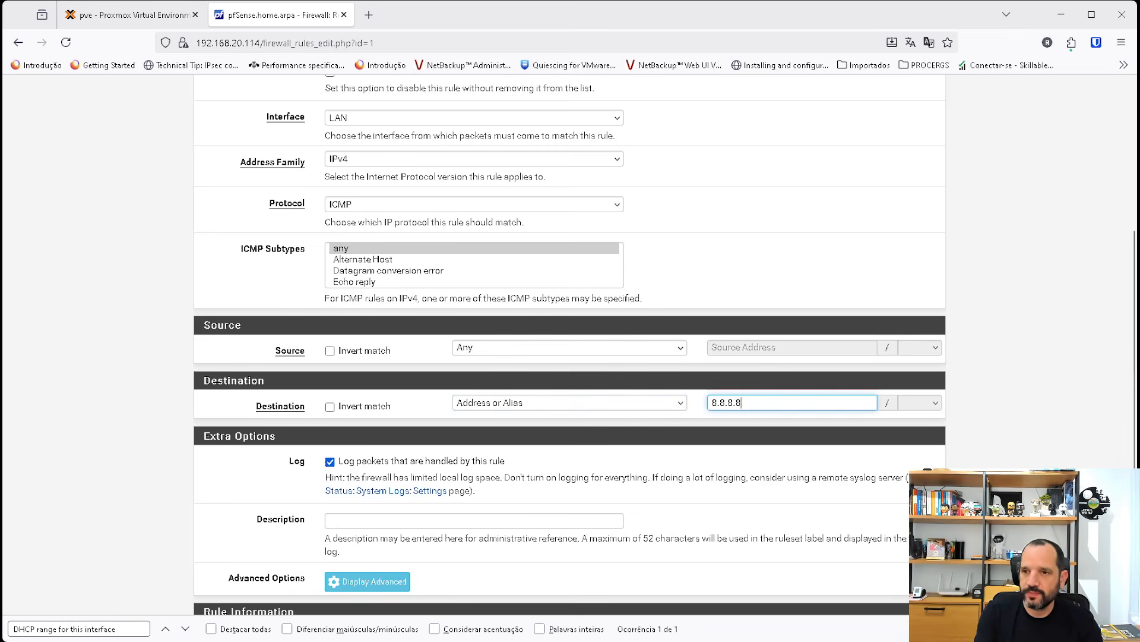
# Save the edited ICMP rule and apply the firewall changes.
pyautogui.scroll(-3, 689, 425)
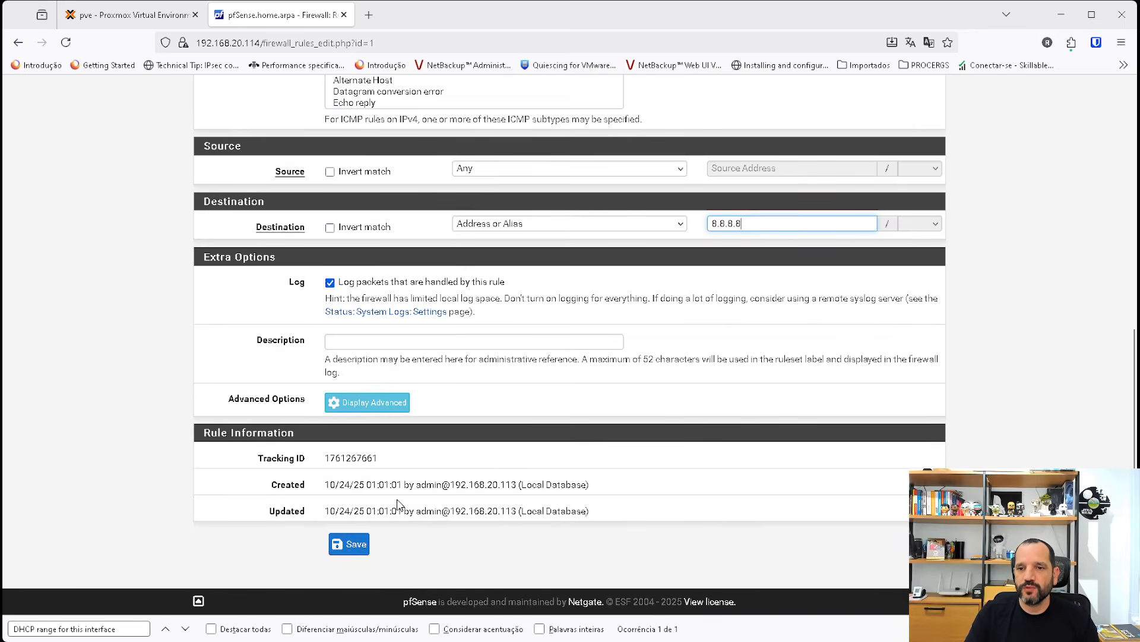
pyautogui.click(362, 553)
pyautogui.click(896, 262)
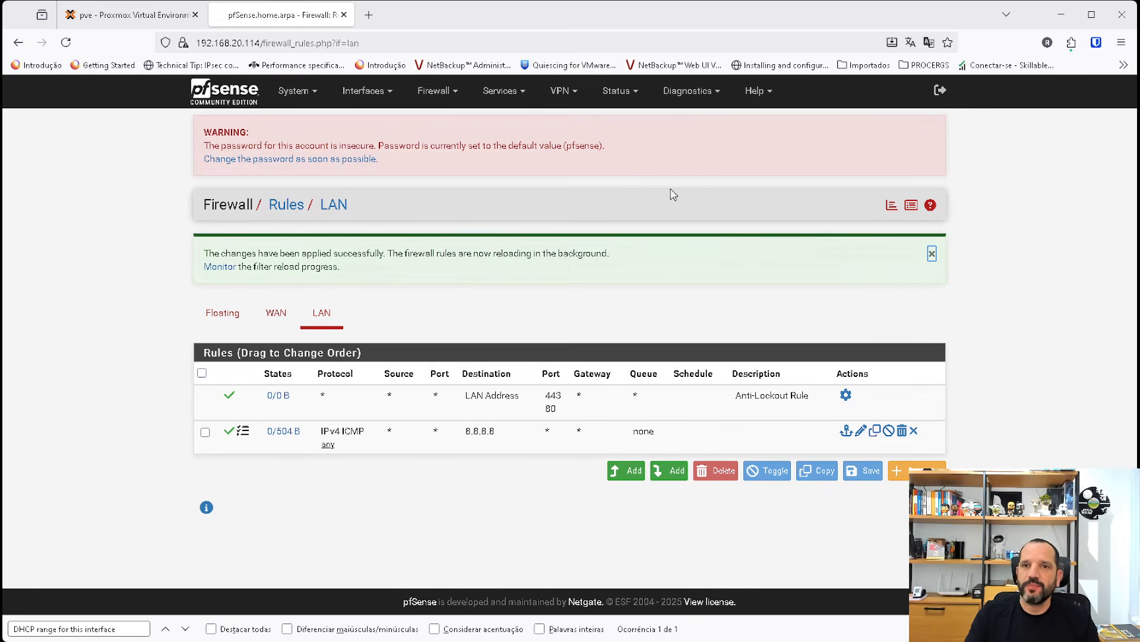
# Switch to the Proxmox console of VM 103, ping 192.168.1.1 and stop it after a couple of packets.
pyautogui.click(144, 14)
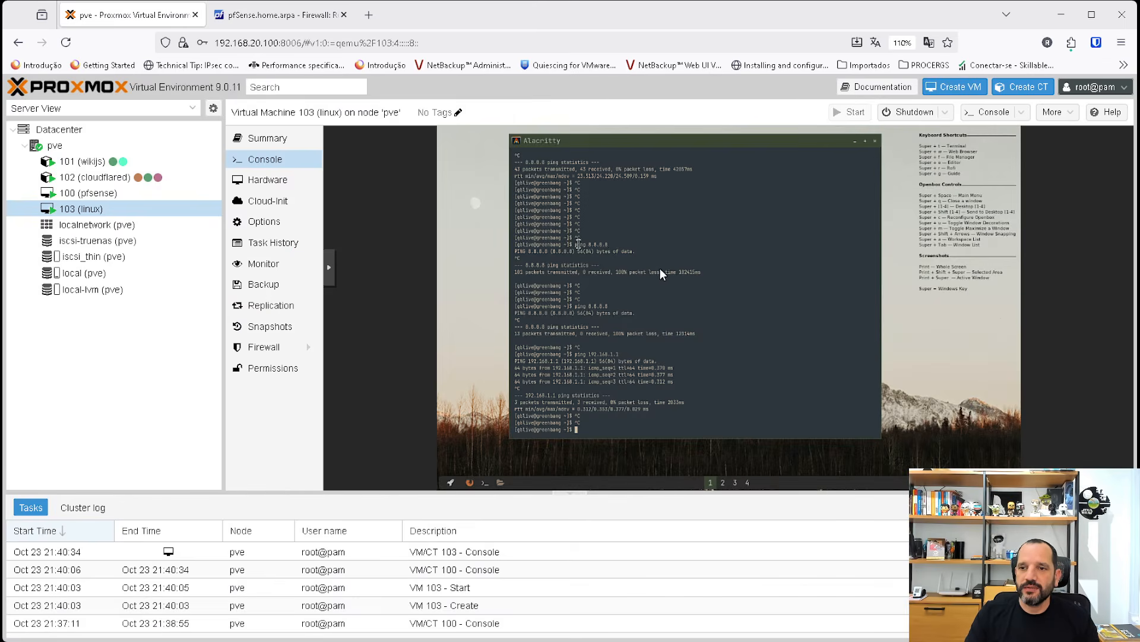
pyautogui.press('Up')
pyautogui.press('Return')
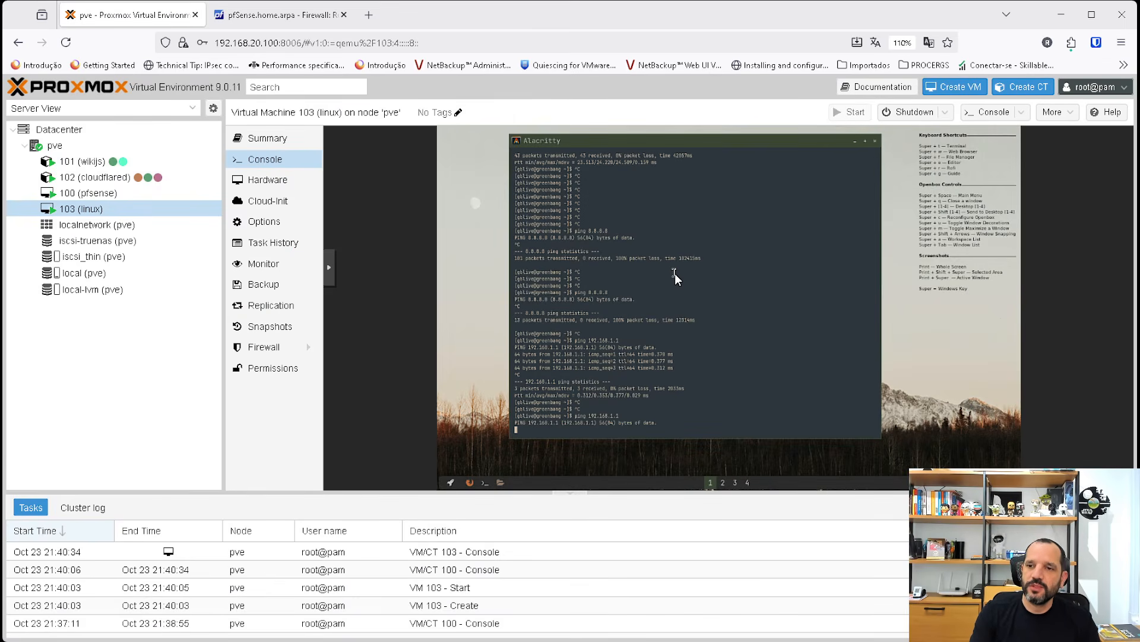
pyautogui.hotkey('ctrl', 'c')
pyautogui.hotkey('ctrl', 'c')
pyautogui.hotkey('ctrl', 'c')
# Recall the earlier ping to 8.8.8.8 in VM 103's terminal and leave it running.
pyautogui.press('Up')
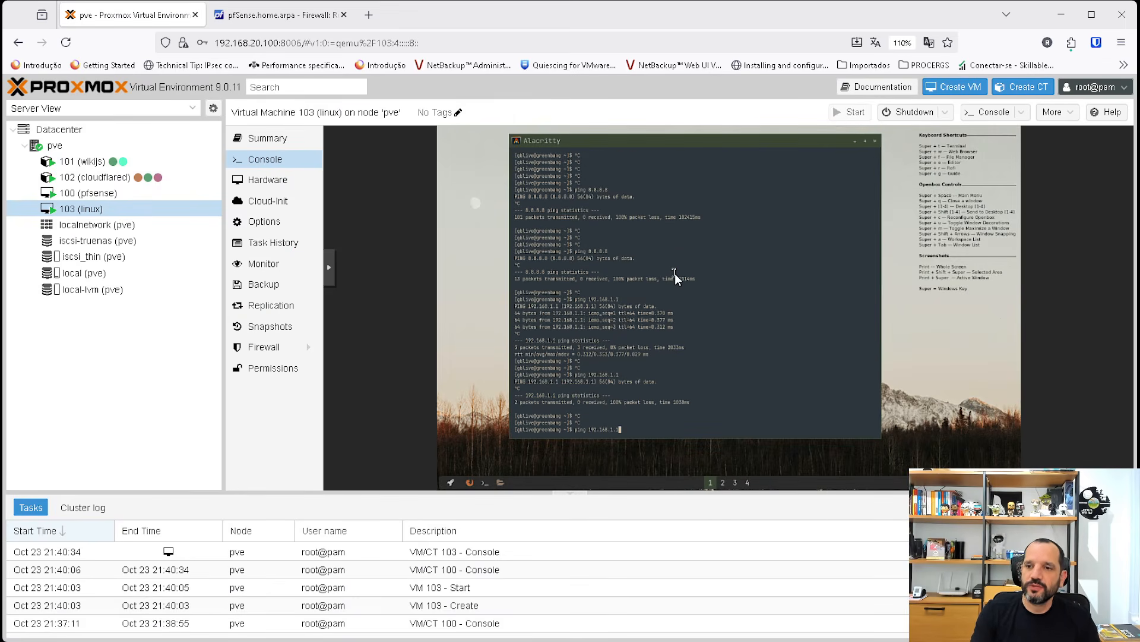
pyautogui.press('Up')
pyautogui.press('Return')
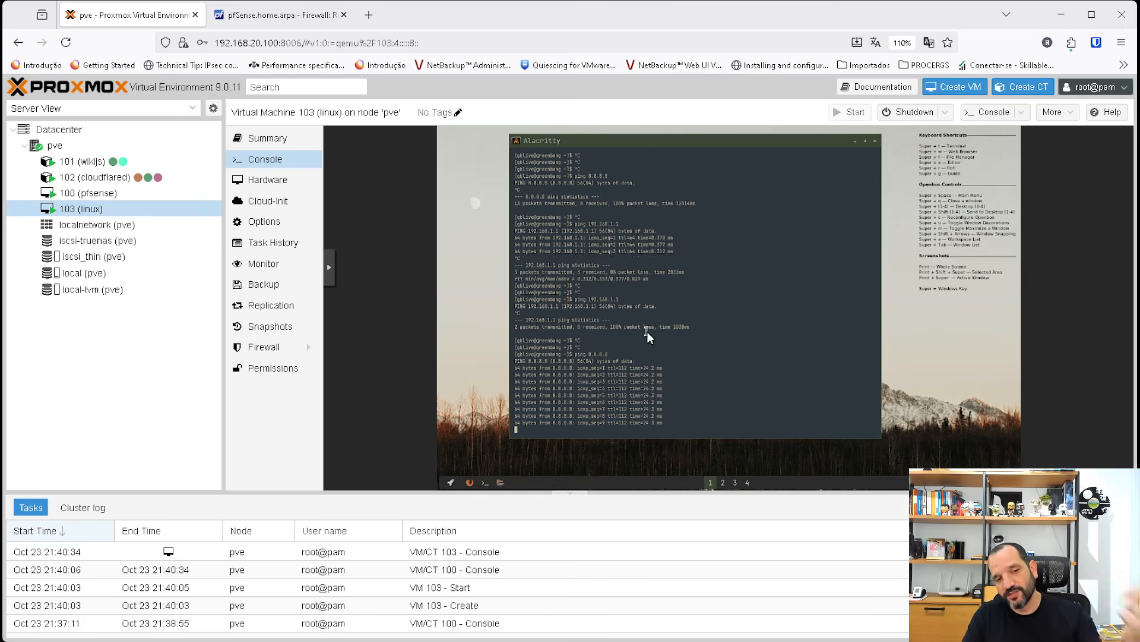
# Switch to pfSense, open the firewall log sorted by newest time first and compare the ICMP entries for 8.8.8.8 and 192.168.1.1.
pyautogui.click(274, 14)
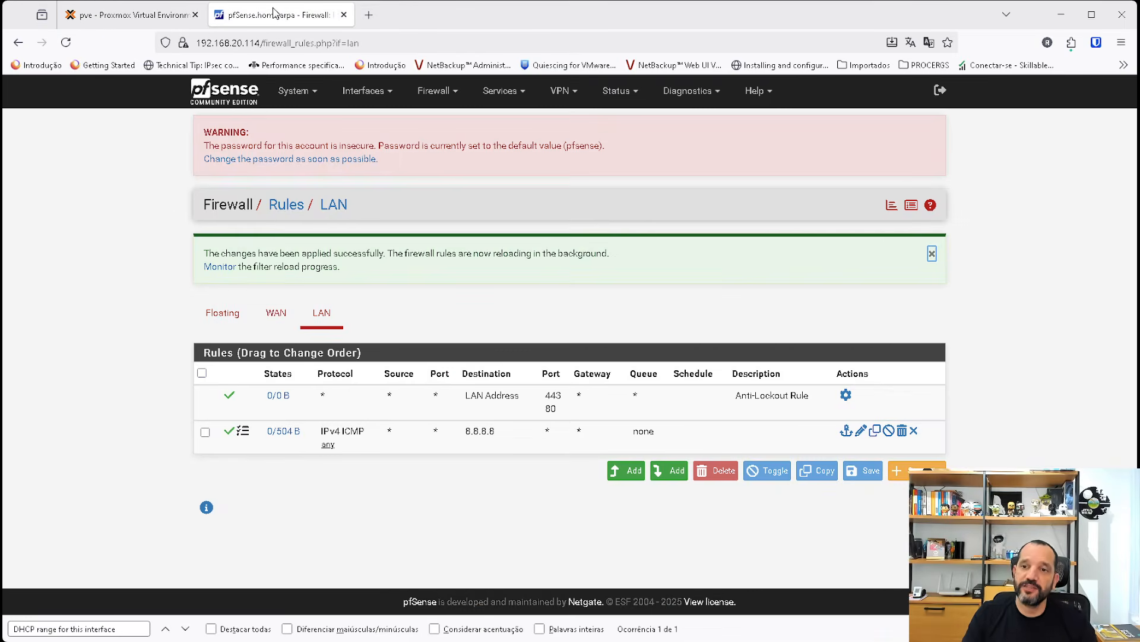
pyautogui.click(911, 205)
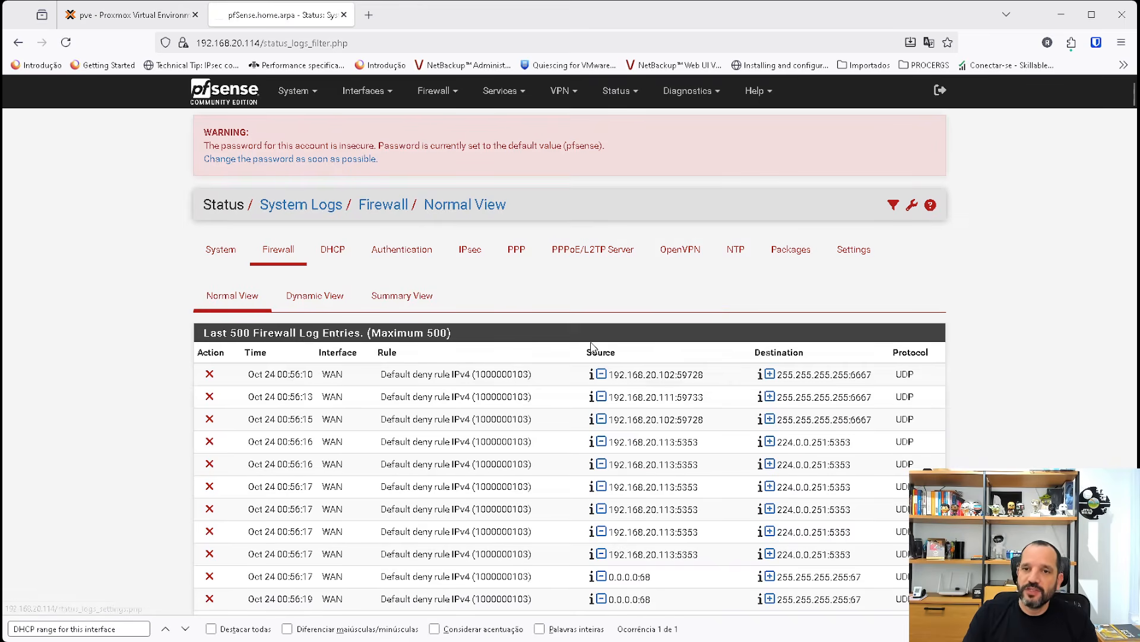
pyautogui.click(235, 300)
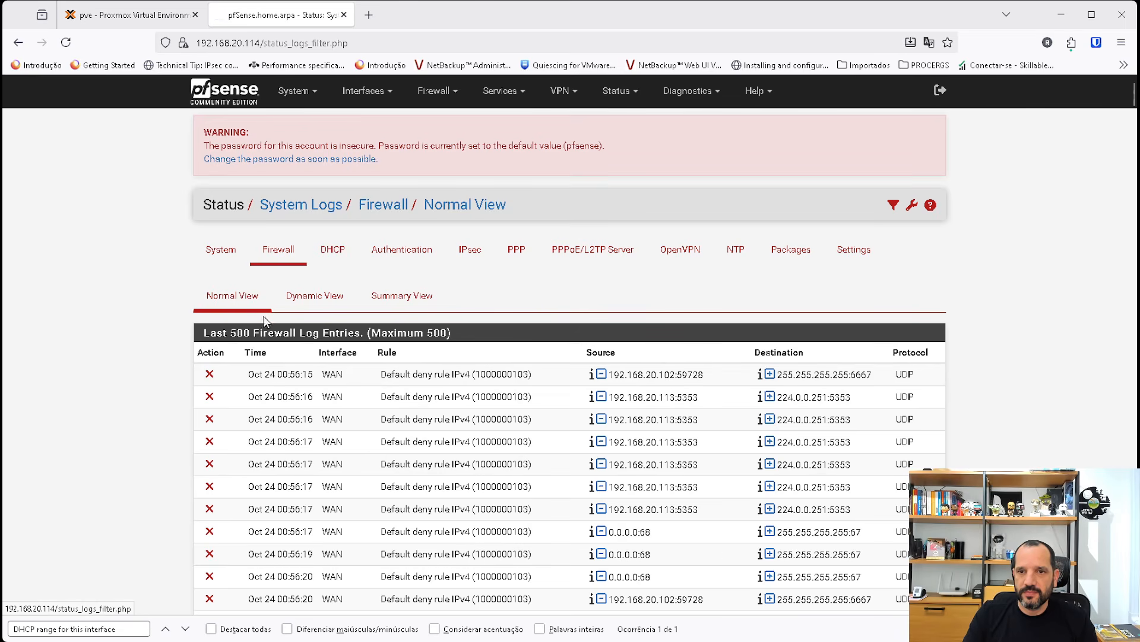
pyautogui.click(256, 353)
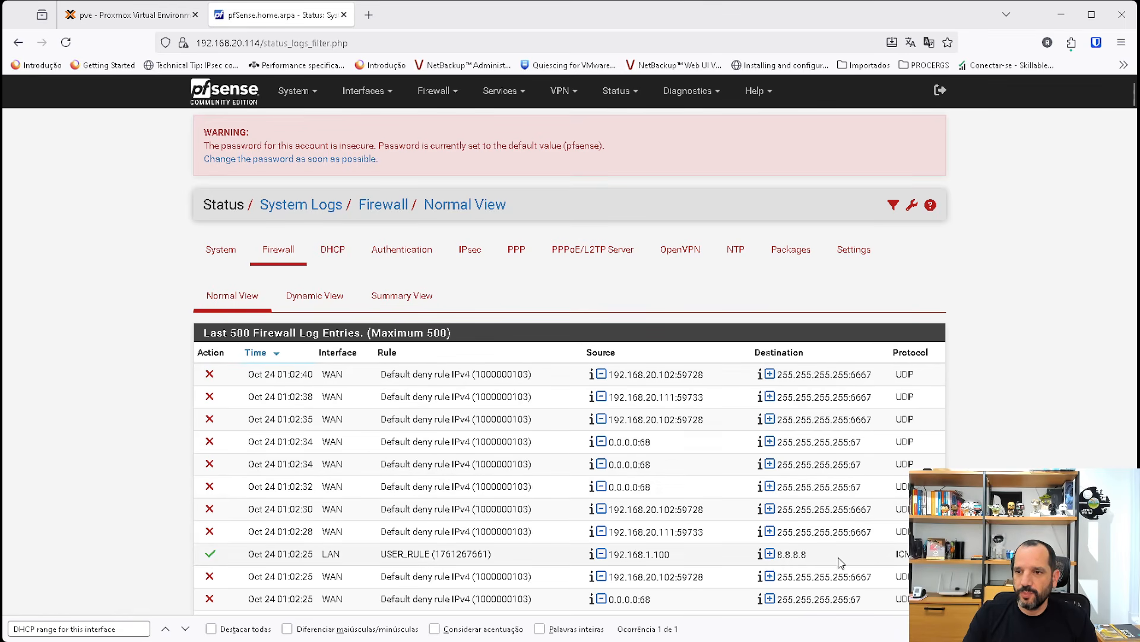
pyautogui.moveTo(829, 561); pyautogui.dragTo(587, 563)
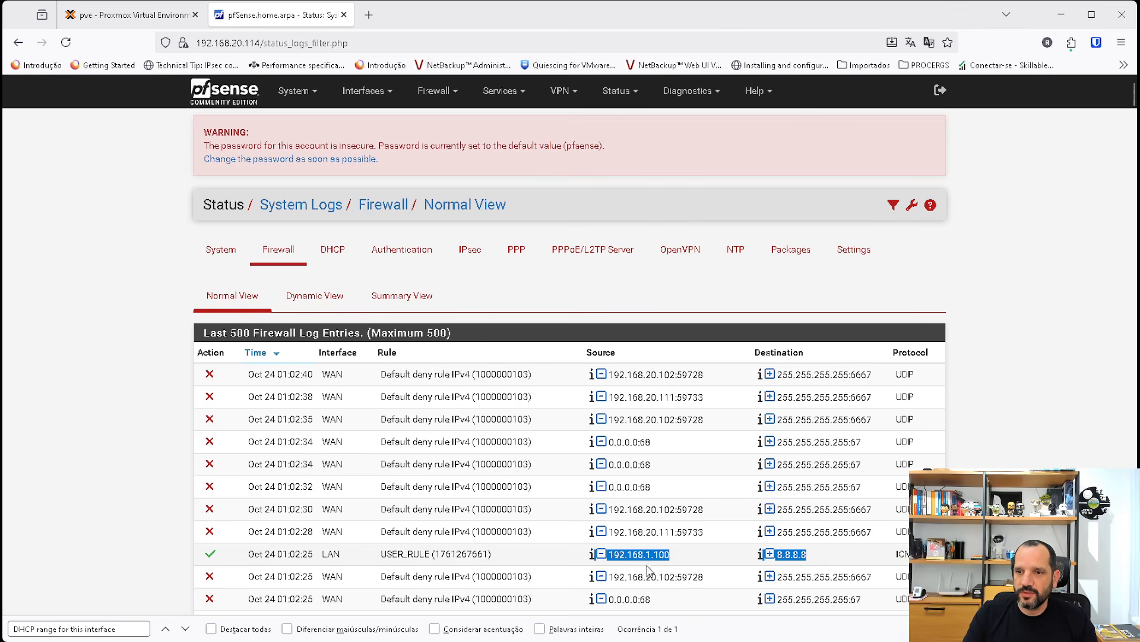
pyautogui.scroll(-3, 654, 568)
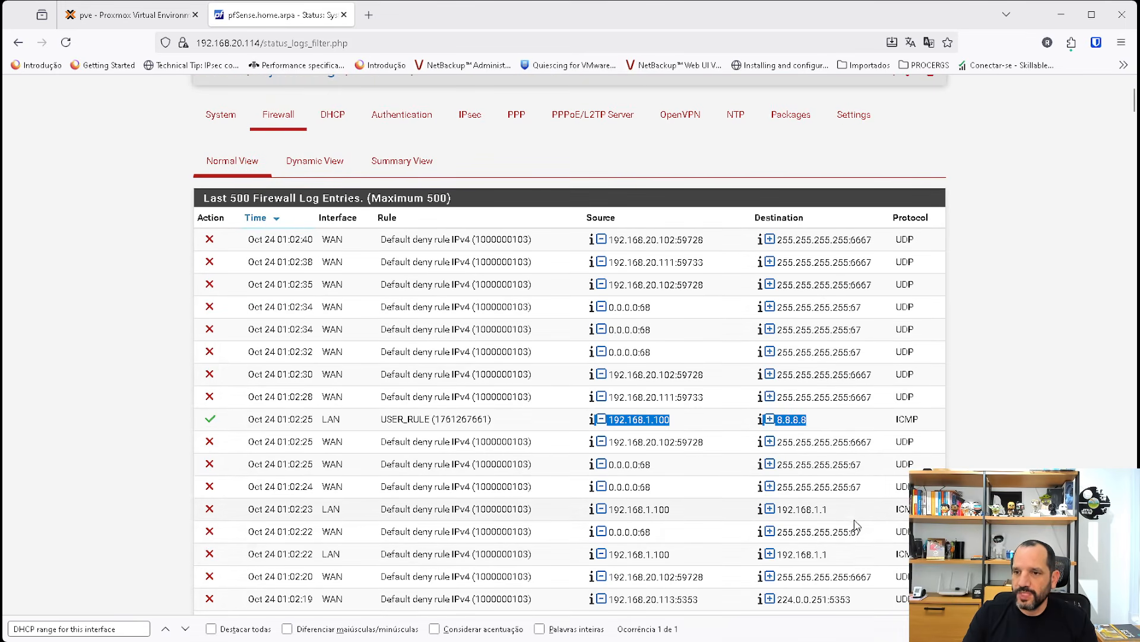
pyautogui.moveTo(918, 509); pyautogui.dragTo(507, 511)
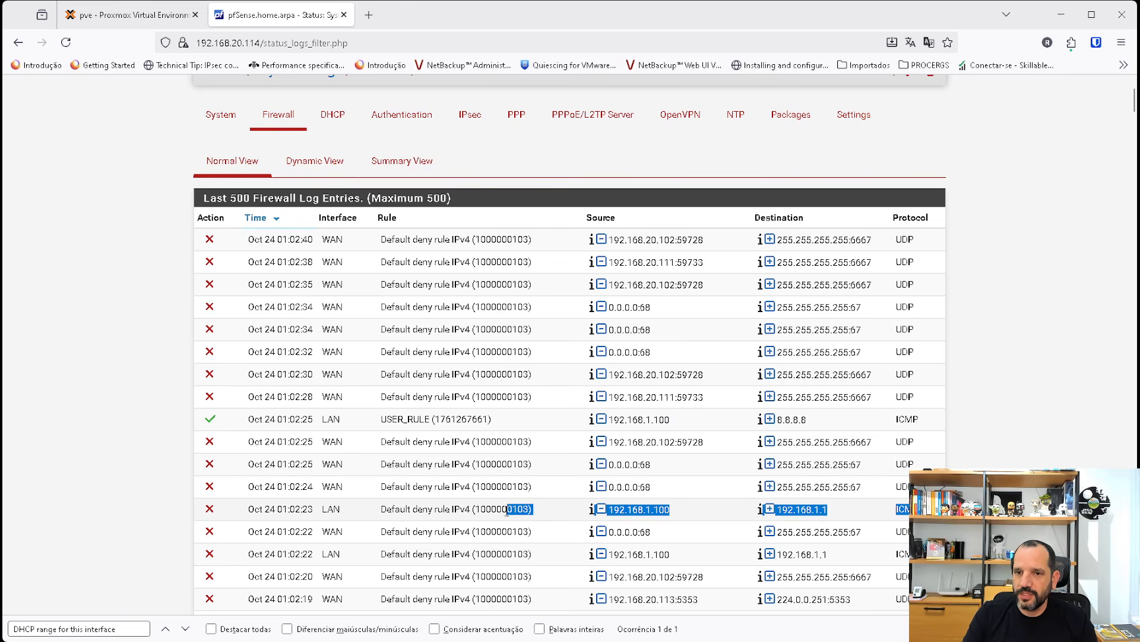
pyautogui.scroll(3, 432, 228)
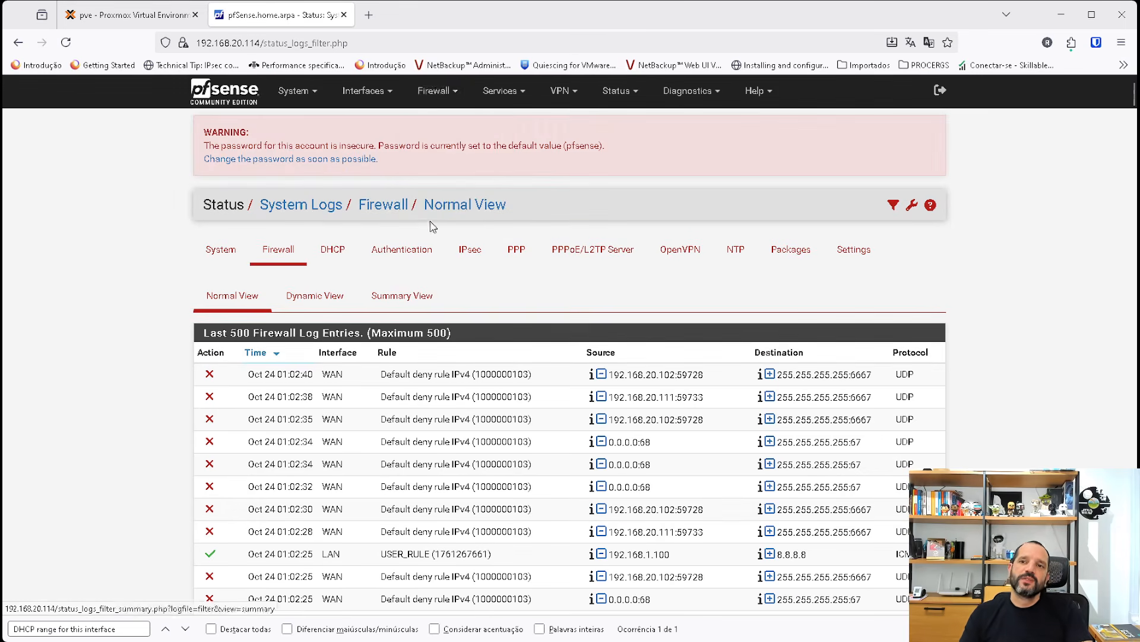
# Return to the LAN firewall rules and check the traffic states of the ICMP rule for 8.8.8.8.
pyautogui.click(443, 95)
pyautogui.click(438, 158)
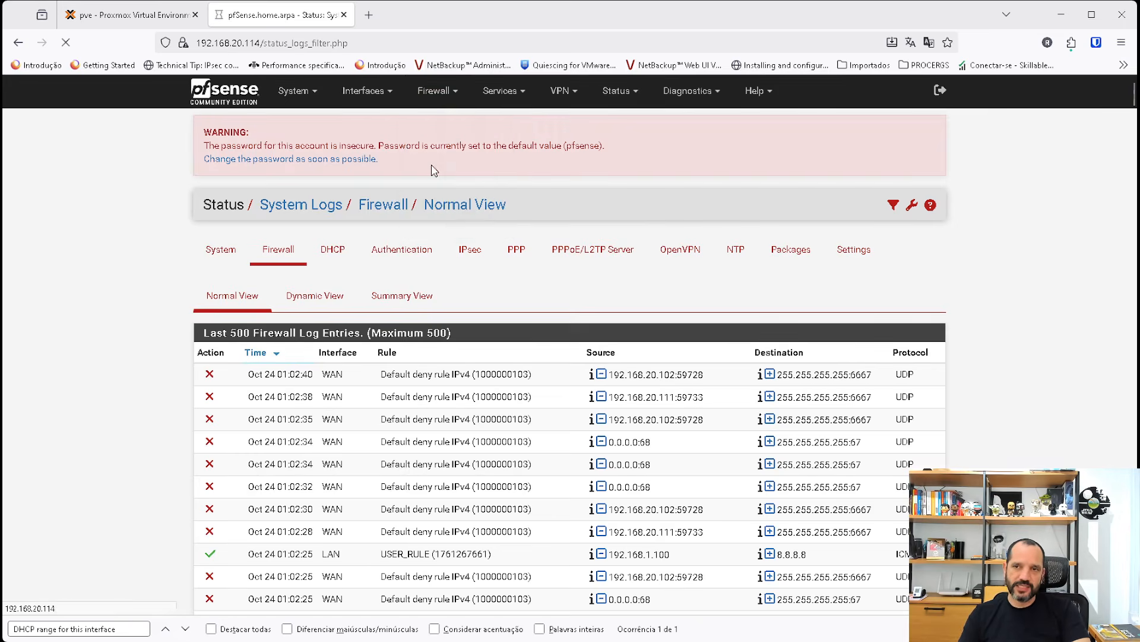
pyautogui.click(321, 250)
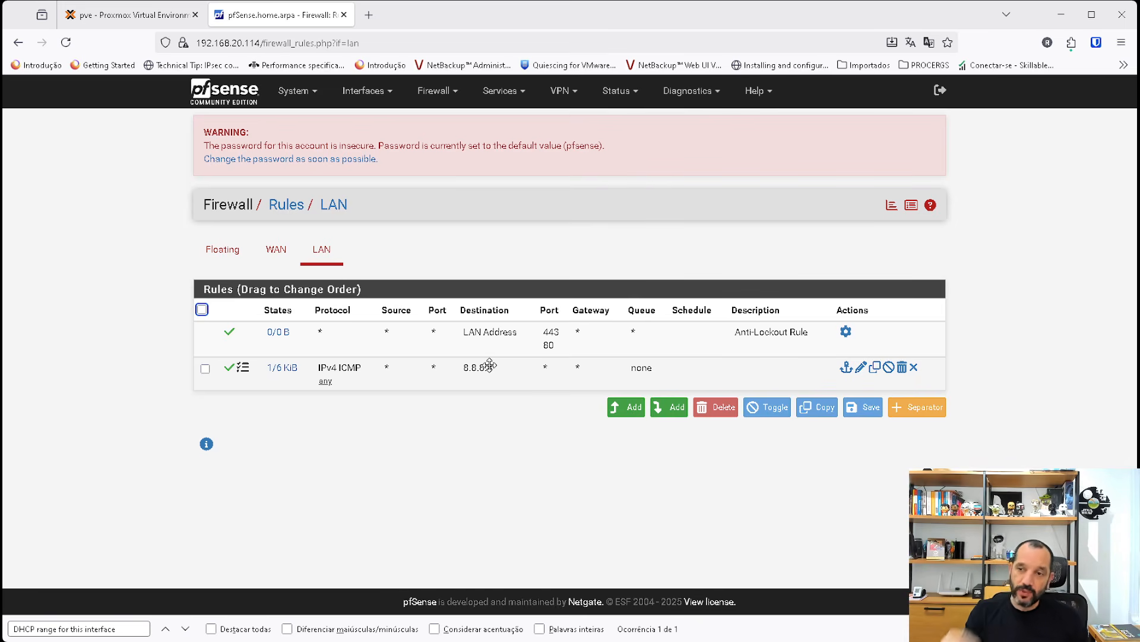
pyautogui.moveTo(295, 373)
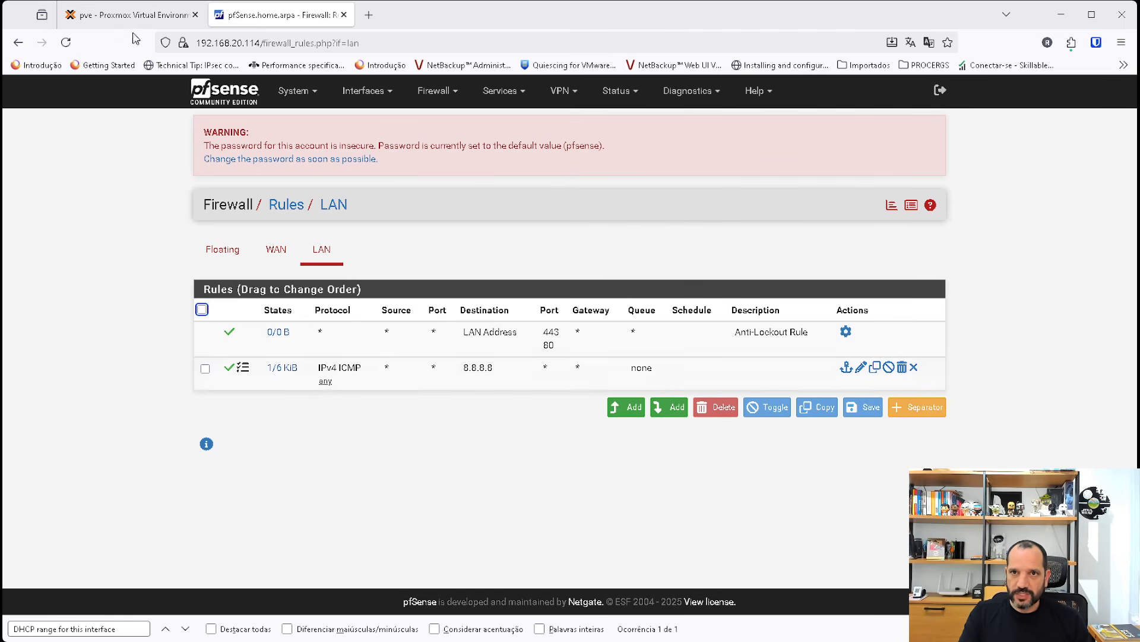
# Switch to VM 103's Proxmox console, stop the running ping, ping 192.168.1.1 and stop it as well.
pyautogui.click(127, 14)
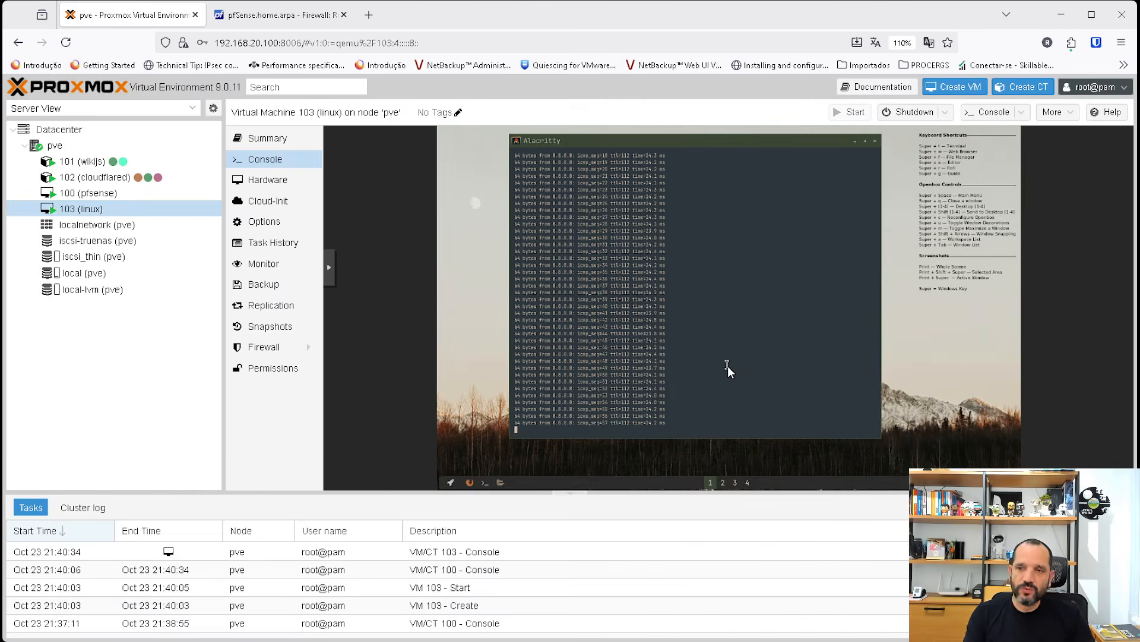
pyautogui.hotkey('ctrl', 'c')
pyautogui.hotkey('ctrl', 'c')
pyautogui.hotkey('ctrl', 'c')
pyautogui.hotkey('ctrl', 'c')
pyautogui.write('ping 192.168.1.1')
pyautogui.press('Return')
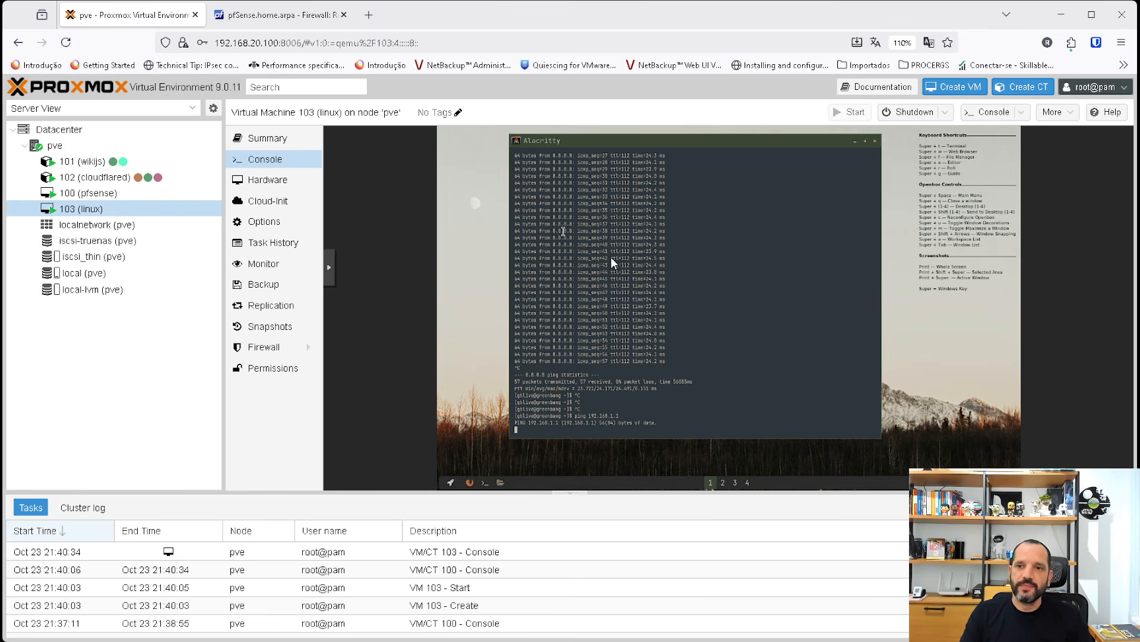
pyautogui.hotkey('ctrl', 'c')
# Switch to pfSense and add a pass rule above the existing LAN rules for protocol ICMP, keeping source and destination as Any.
pyautogui.click(280, 15)
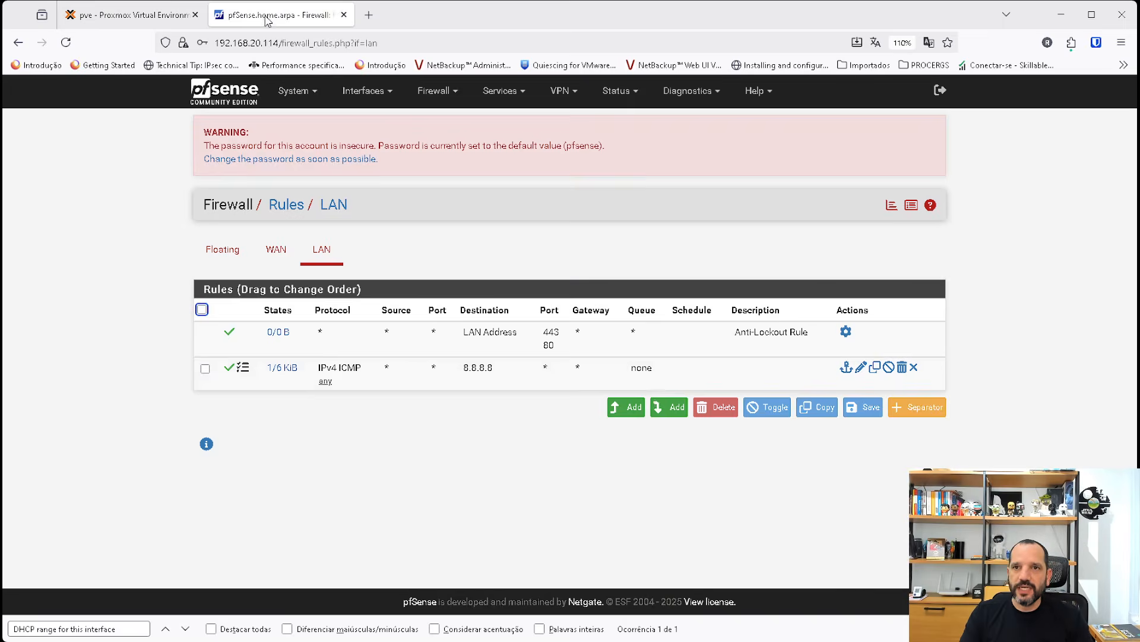
pyautogui.click(625, 407)
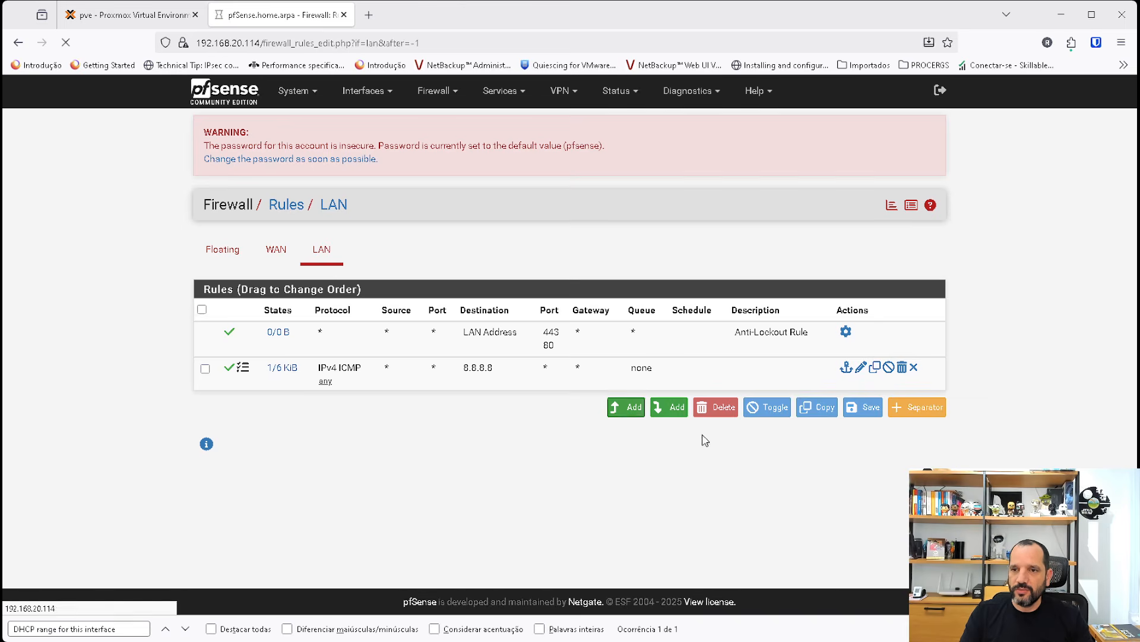
pyautogui.click(404, 474)
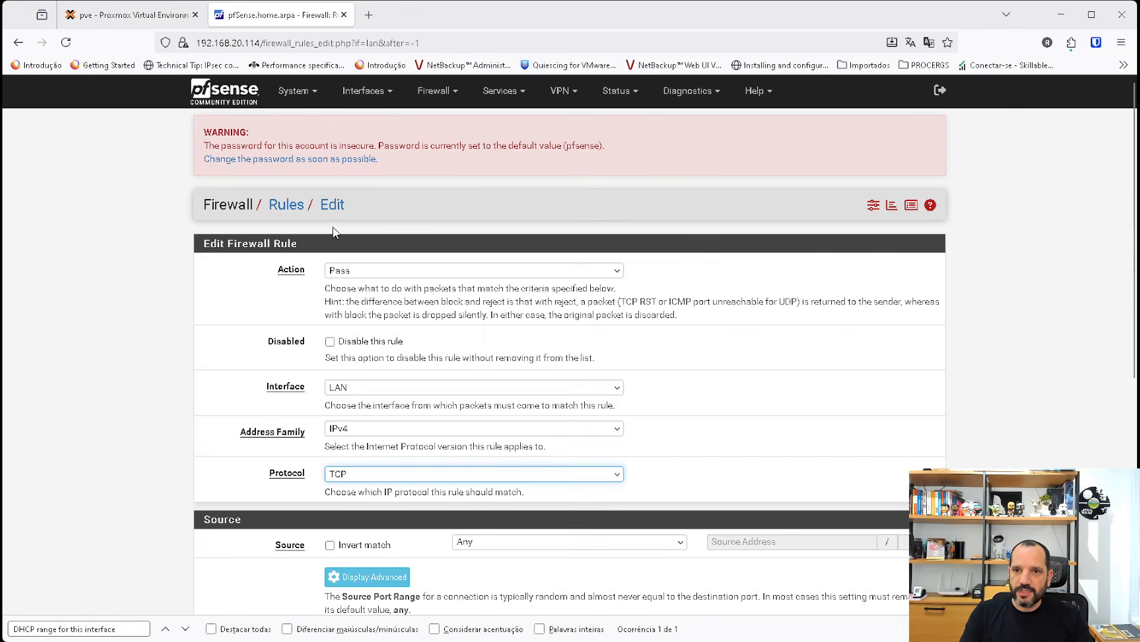
pyautogui.press('i')
pyautogui.scroll(-3, 564, 538)
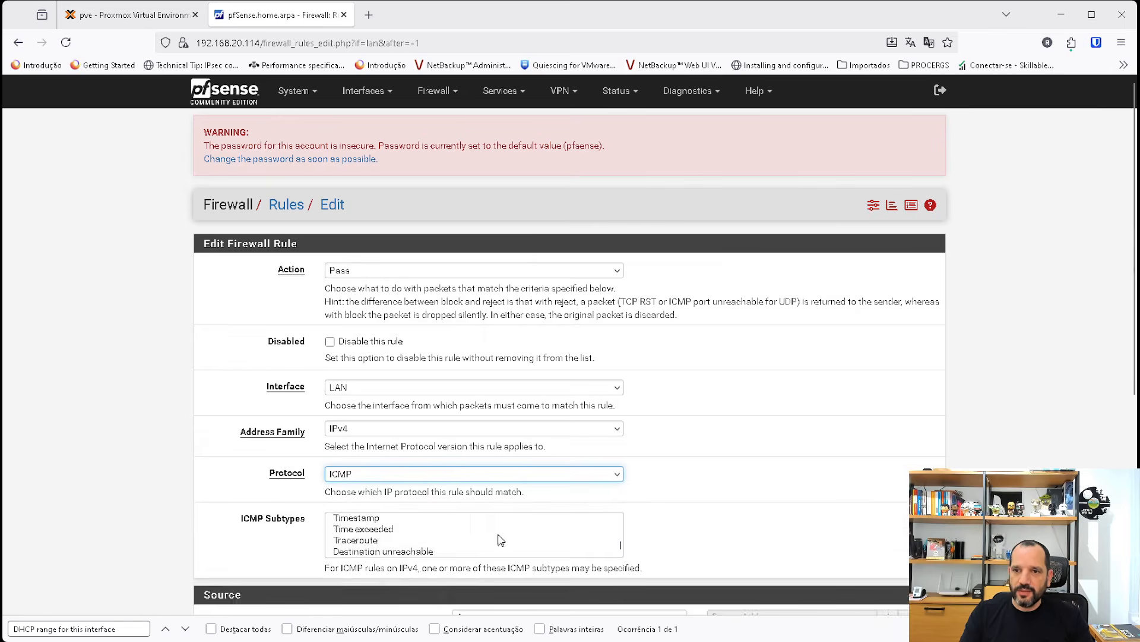
pyautogui.scroll(-5, 826, 576)
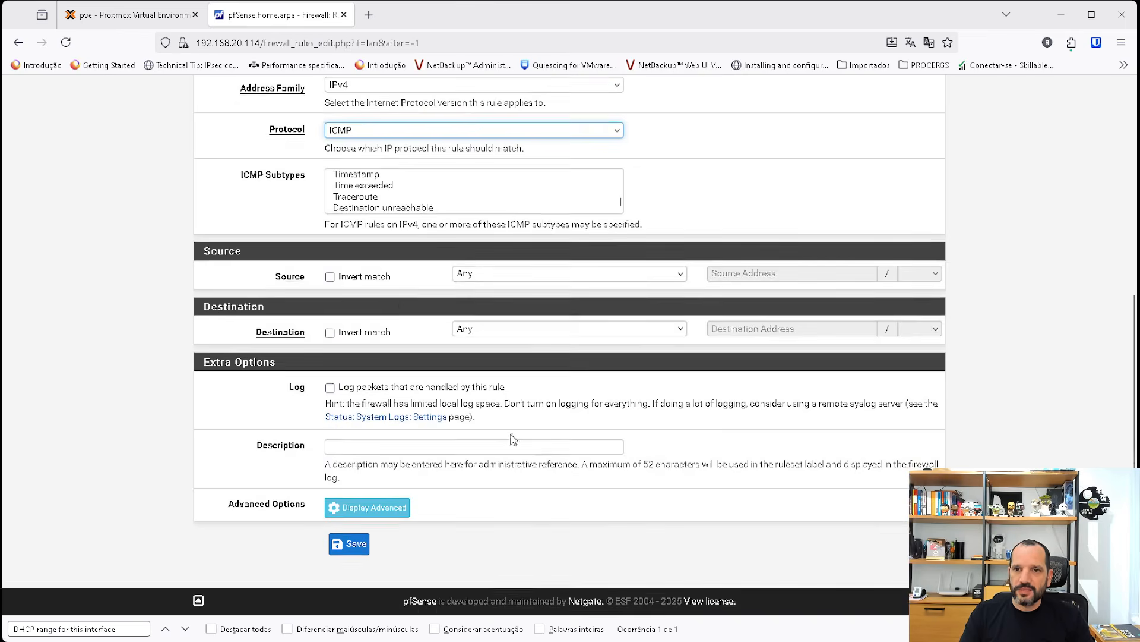
pyautogui.scroll(4, 514, 440)
pyautogui.scroll(-4, 545, 493)
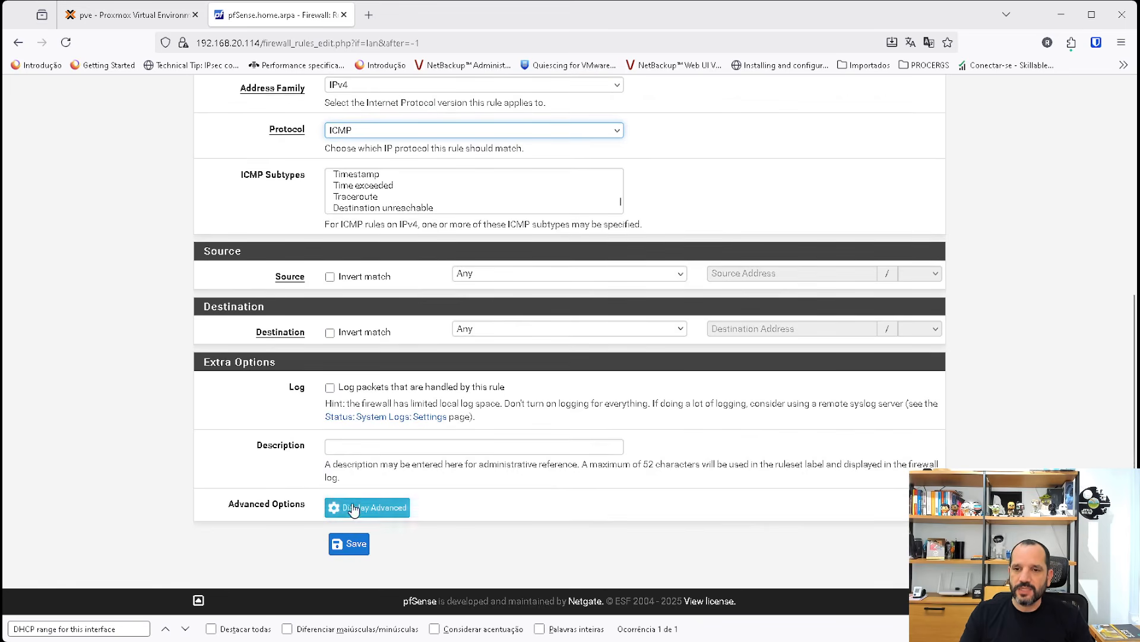
# Enable packet logging for the new ICMP rule, save it and apply the firewall changes.
pyautogui.click(330, 387)
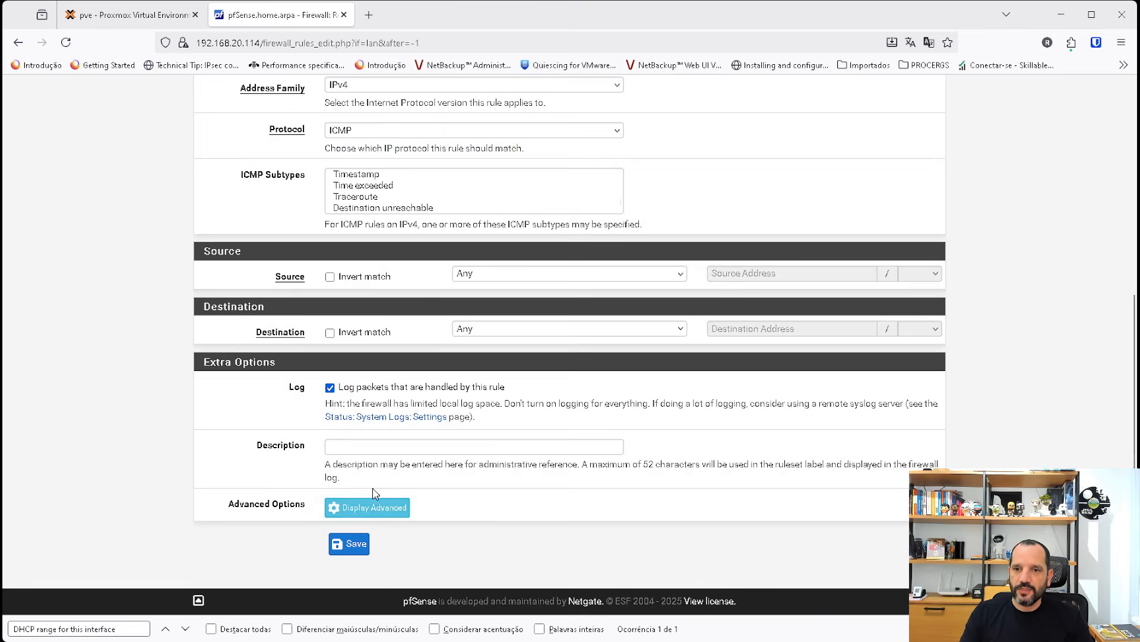
pyautogui.click(356, 545)
pyautogui.click(881, 259)
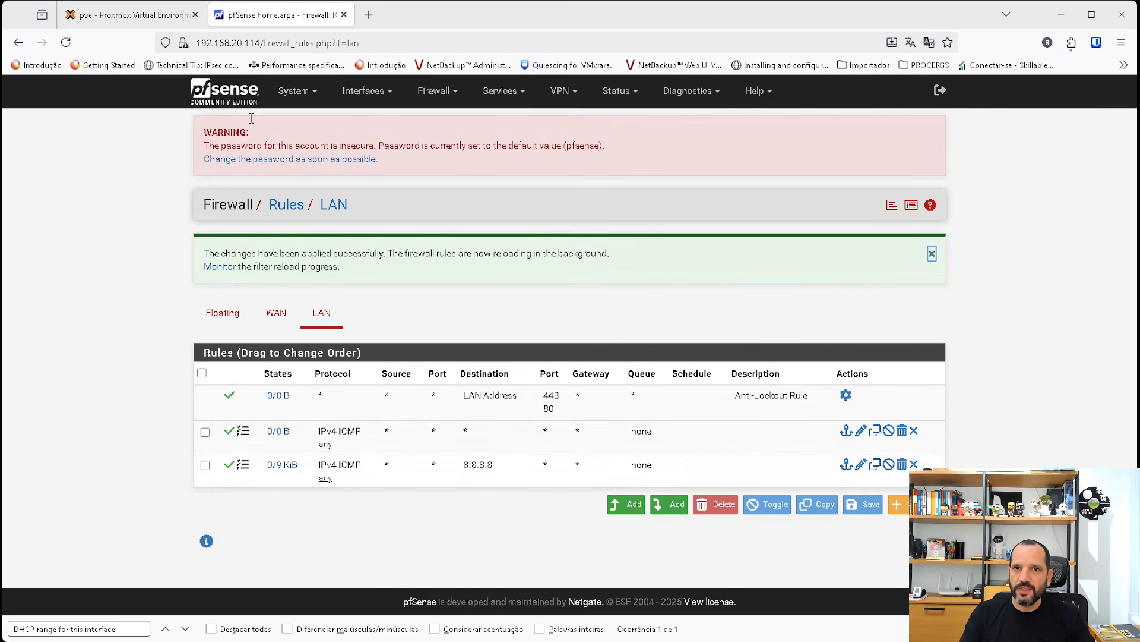
# Switch to VM 103's Proxmox console, rerun the ping to 192.168.1.1 to test the new ICMP rule, and stop it.
pyautogui.click(119, 17)
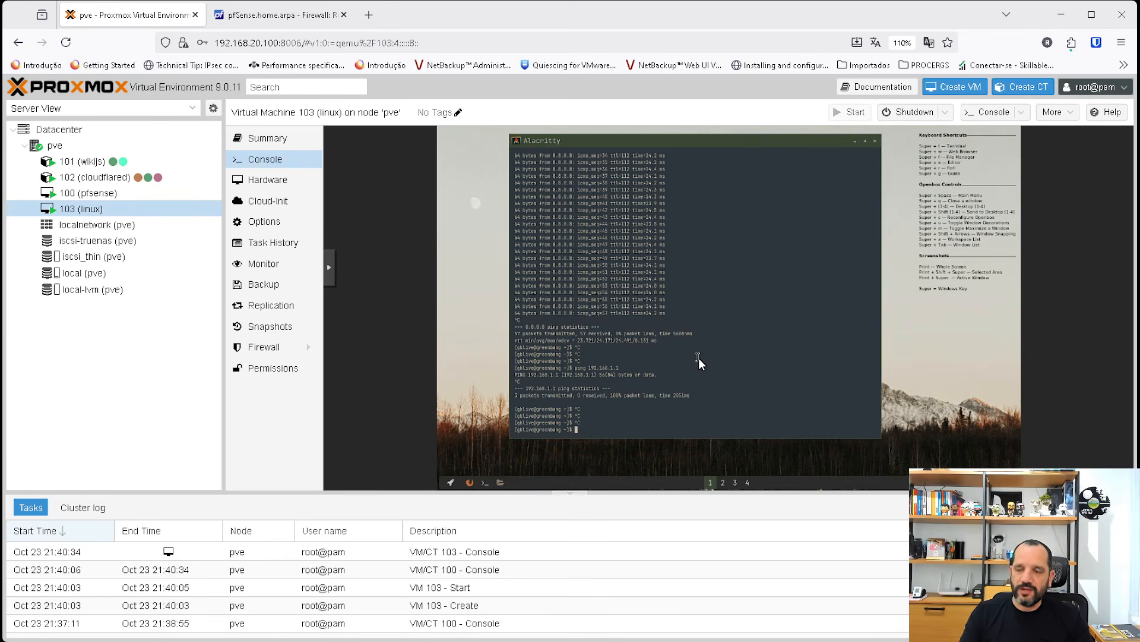
pyautogui.press('Up')
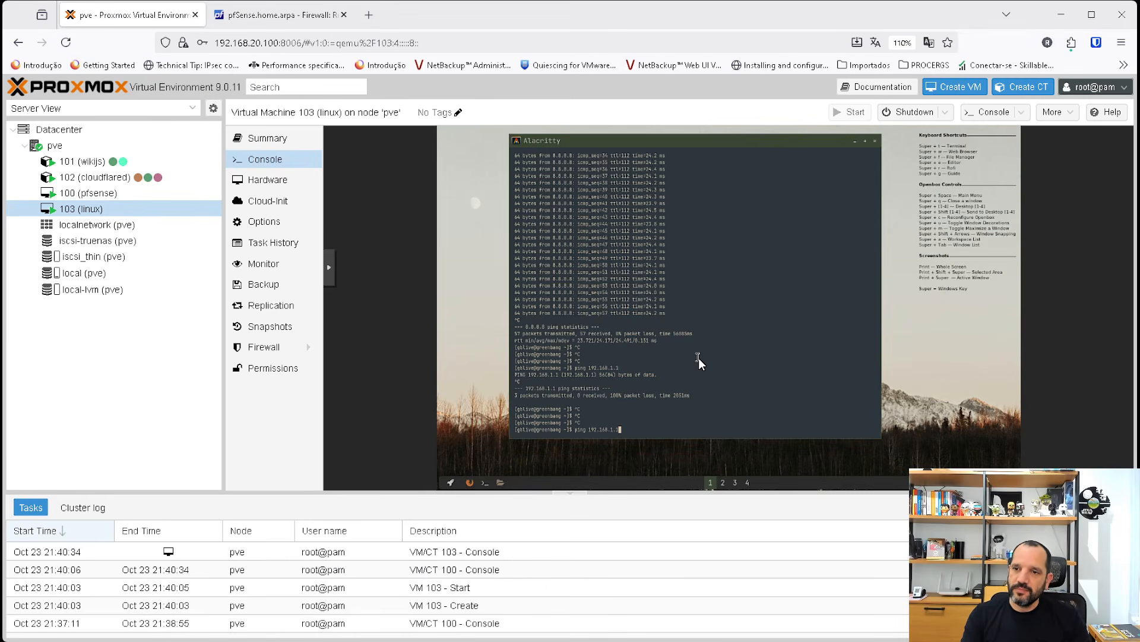
pyautogui.press('Return')
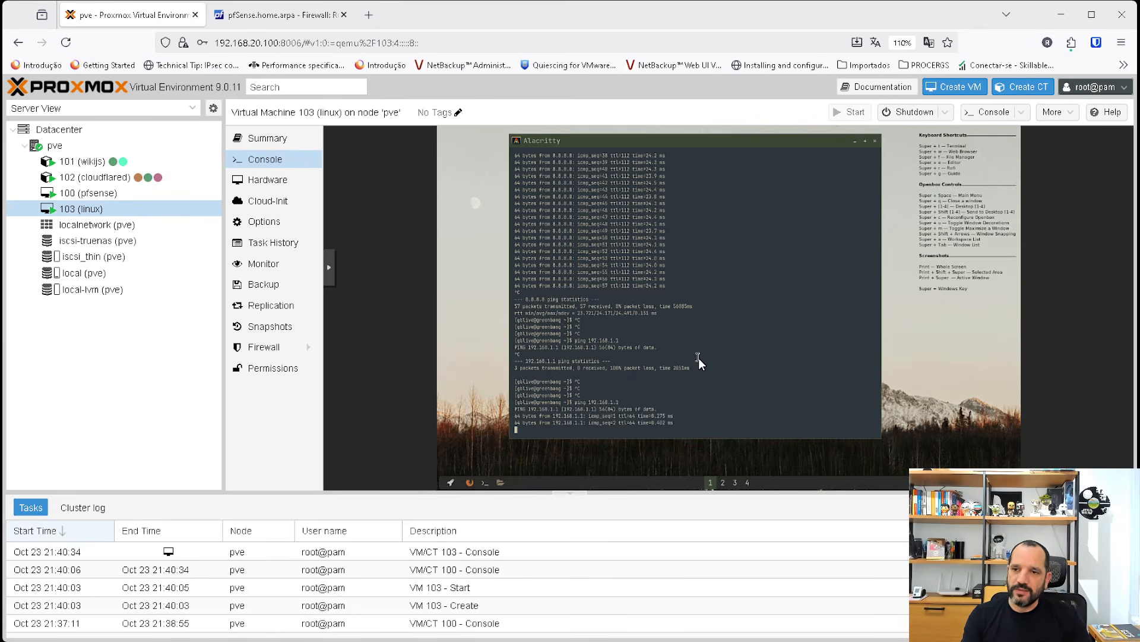
pyautogui.hotkey('ctrl', 'c')
# Ping 8.8.8.8 from the VM's terminal and stop it after a couple of replies.
pyautogui.press('Up')
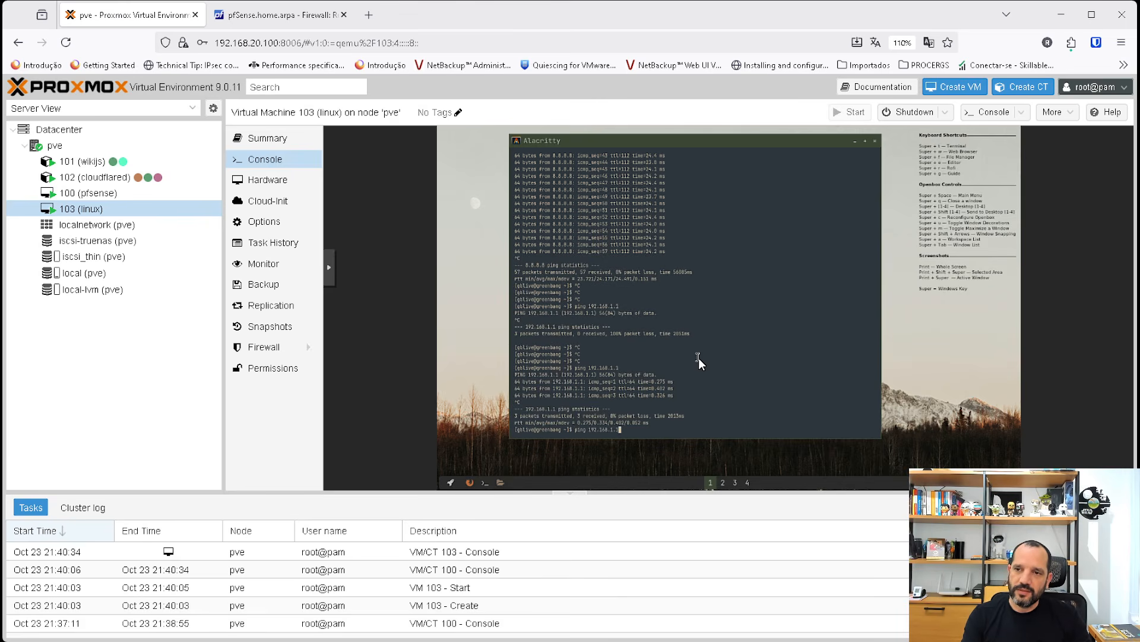
pyautogui.press('Down')
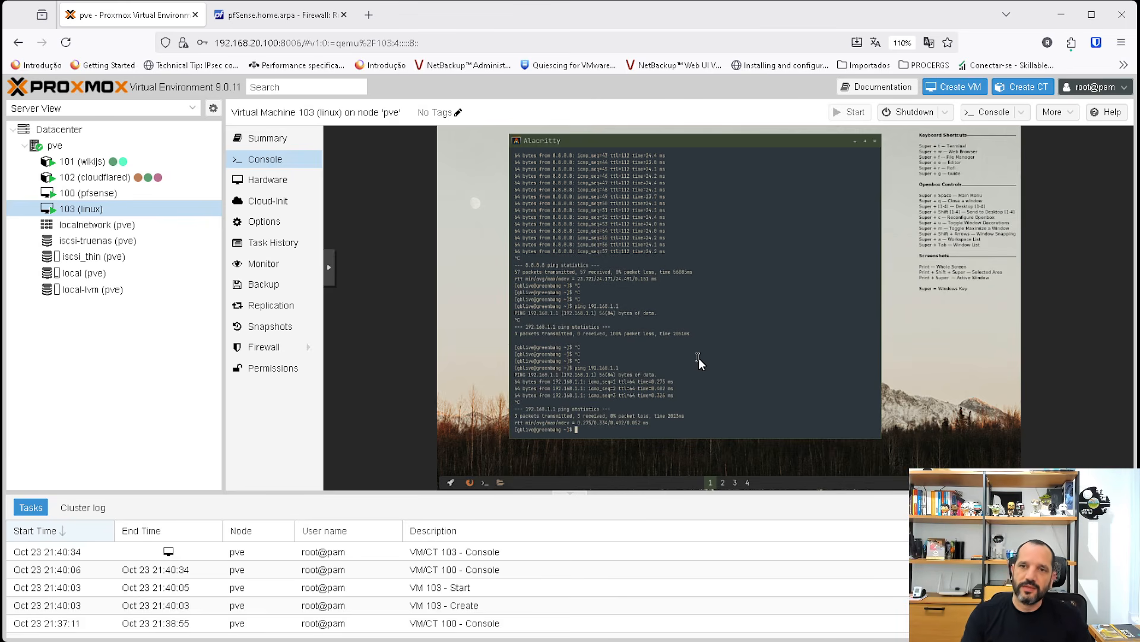
pyautogui.write('ping 8.8.8.8')
pyautogui.press('Return')
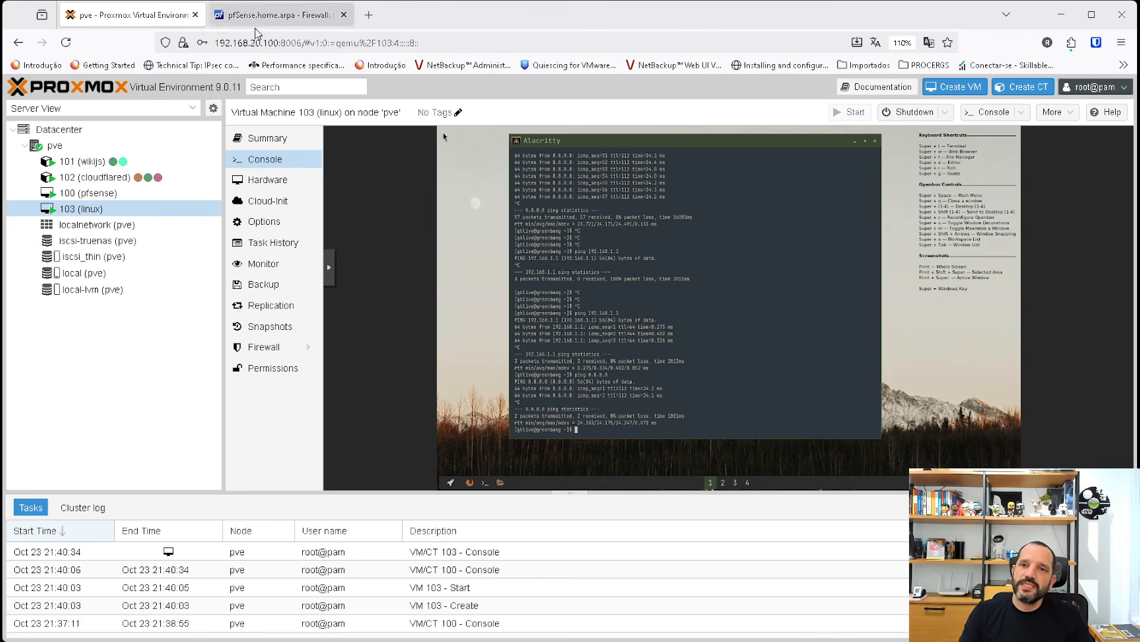
# Switch to pfSense, review the order of the two LAN ICMP rules, and open the status dashboard.
pyautogui.click(271, 17)
pyautogui.moveTo(282, 467)
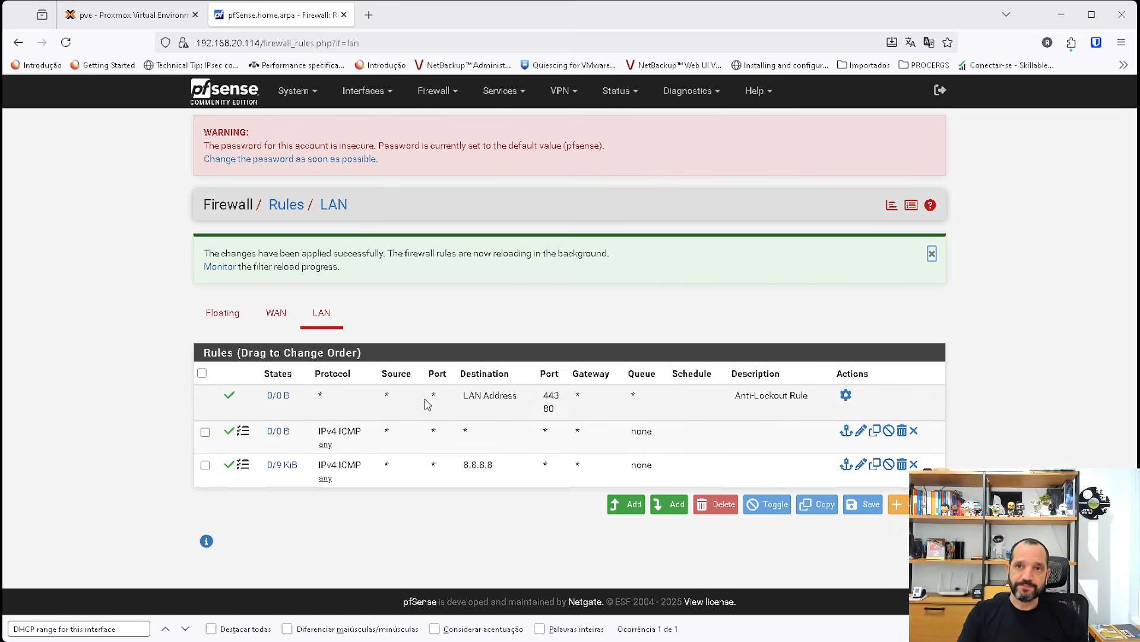
pyautogui.click(440, 95)
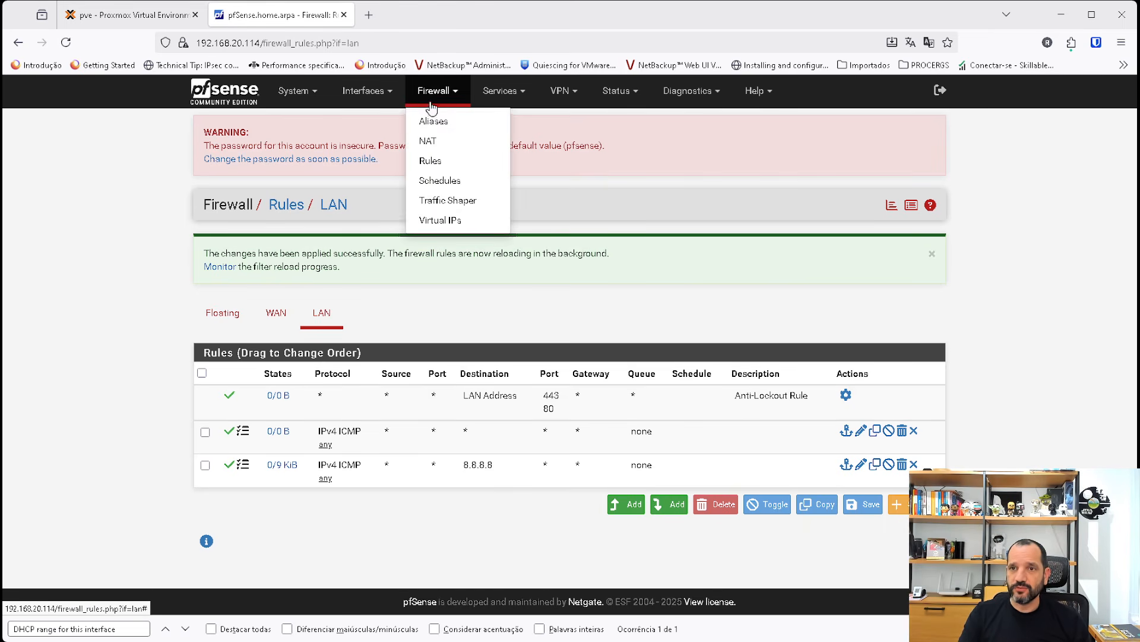
pyautogui.click(436, 97)
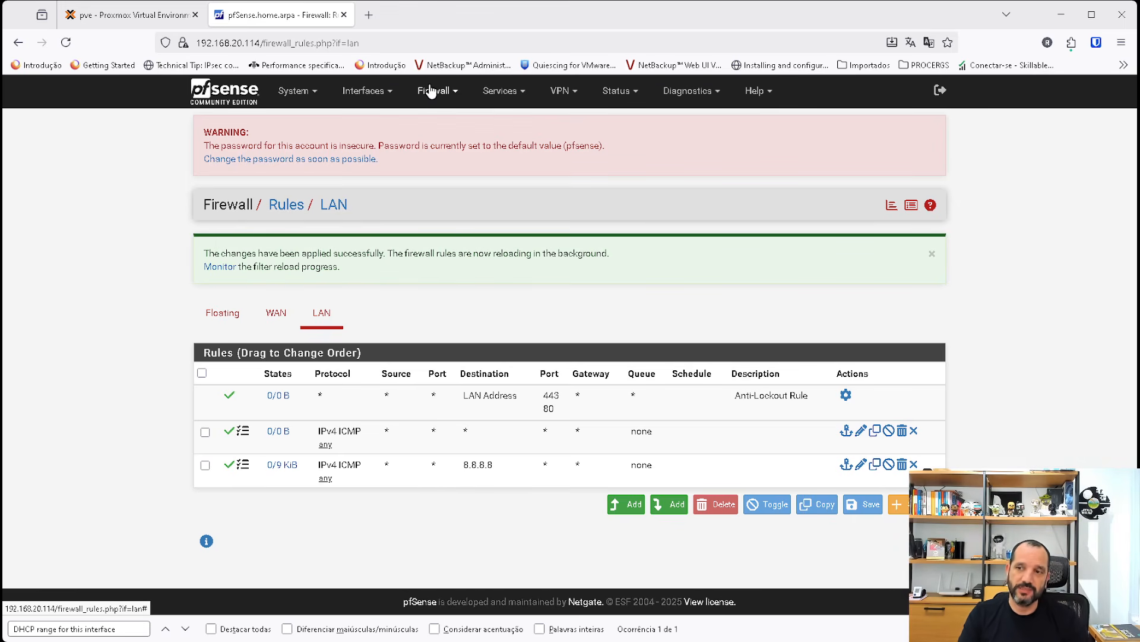
pyautogui.click(238, 81)
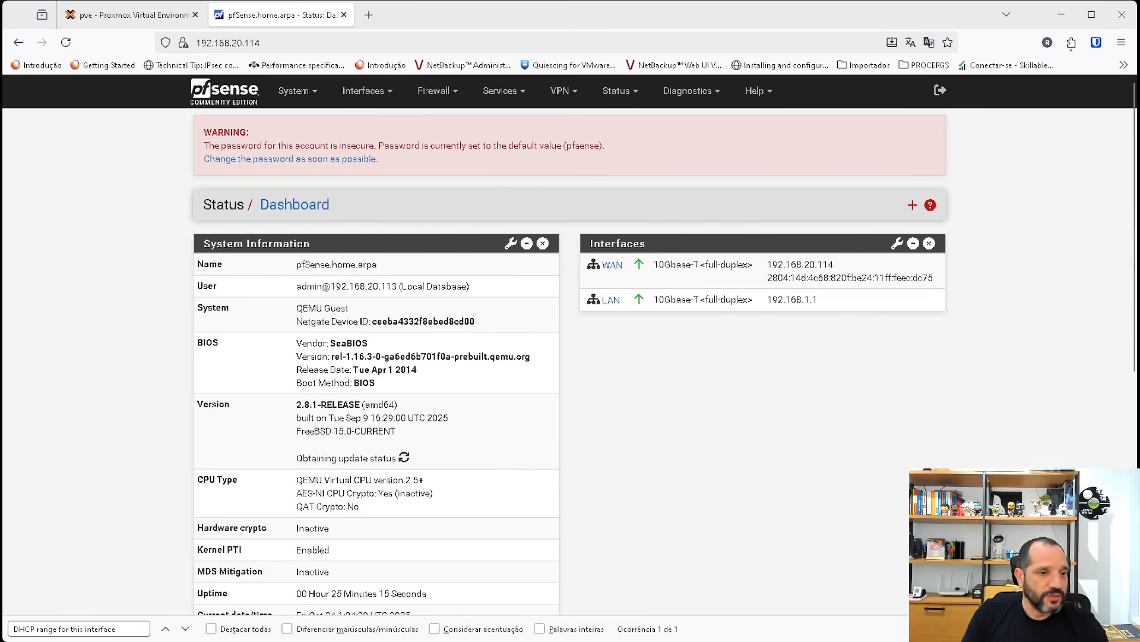